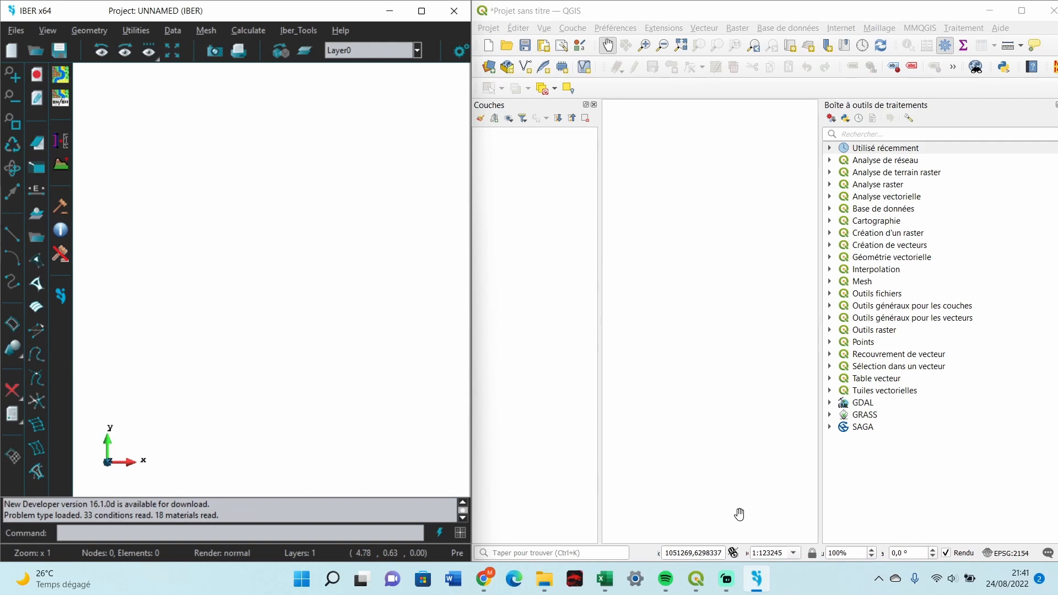
Step: Switch to QGIS and load 06_Rh"ne-M,diterran,e_BassinVersantTopographique.shp from the SHP folder of IBER_YOUTUBE as a layer
{"action": "left_click", "coordinate": [1021, 10]}
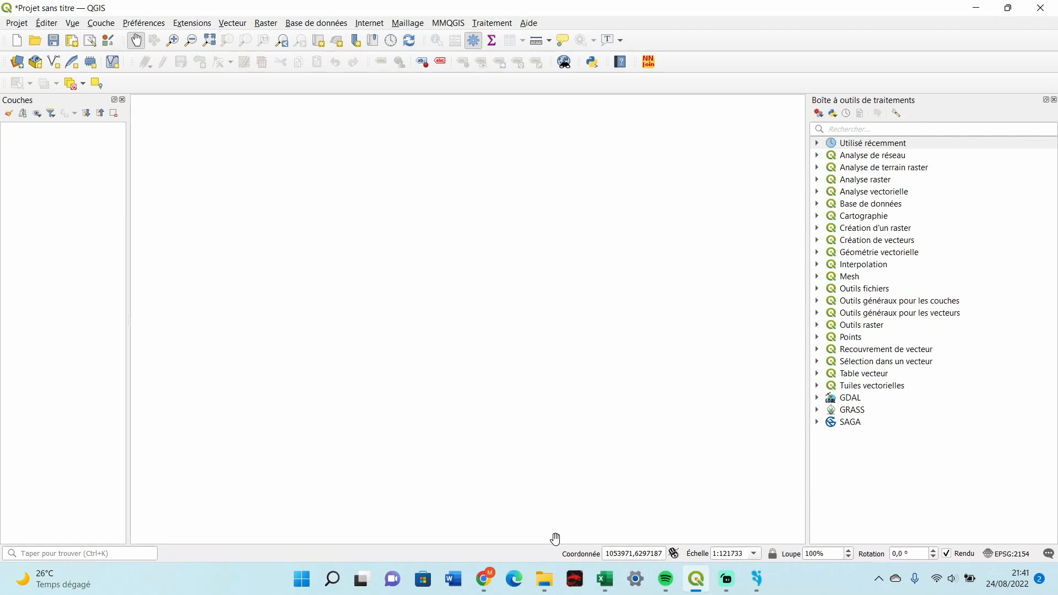
{"action": "left_click", "coordinate": [544, 578]}
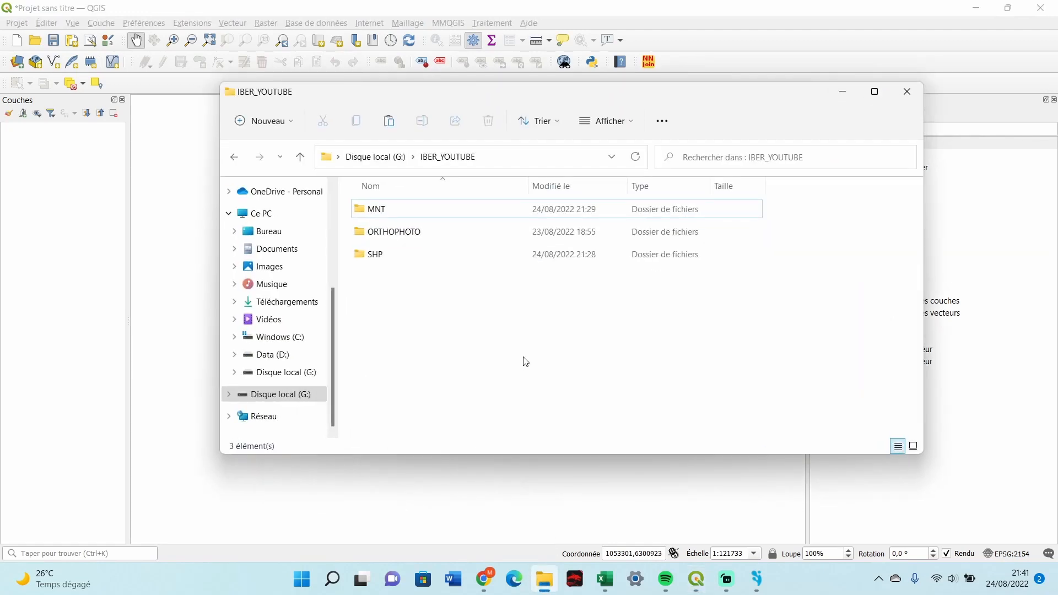
{"action": "double_click", "coordinate": [542, 257]}
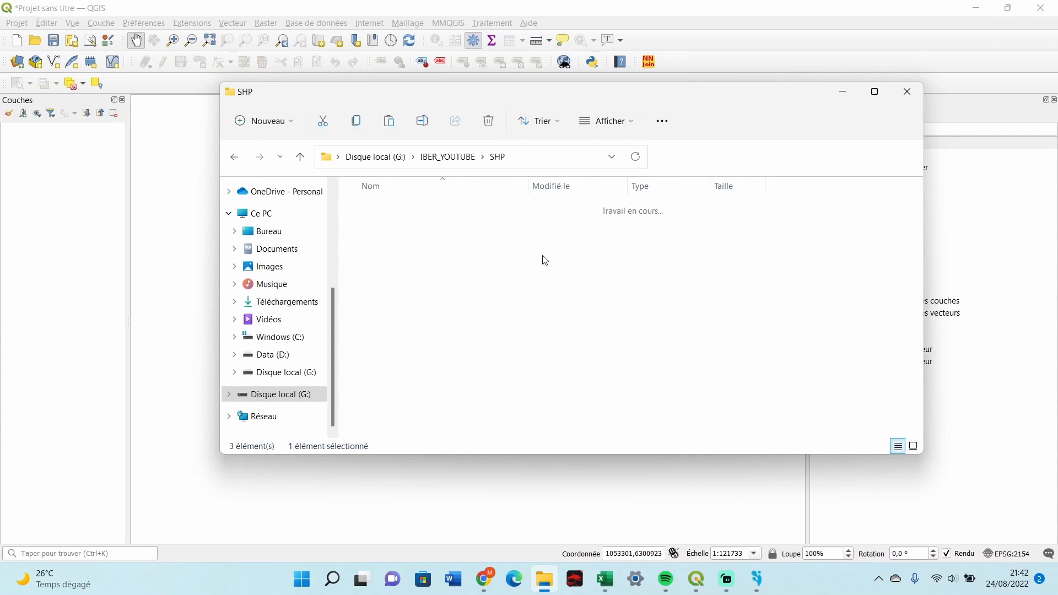
{"action": "left_click_drag", "start_coordinate": [441, 96], "coordinate": [619, 87]}
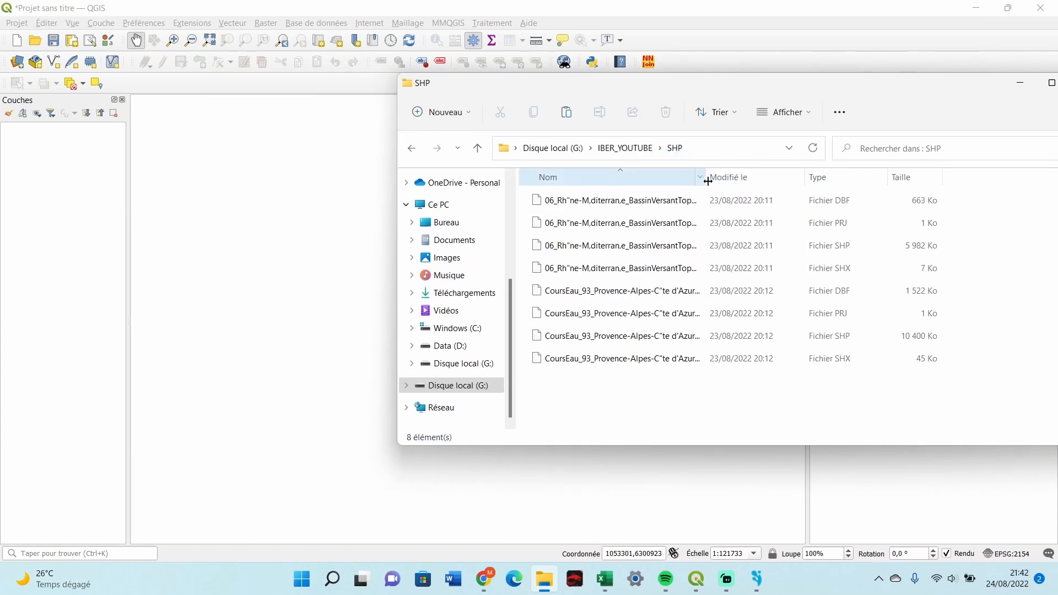
{"action": "left_click_drag", "start_coordinate": [707, 180], "coordinate": [810, 180]}
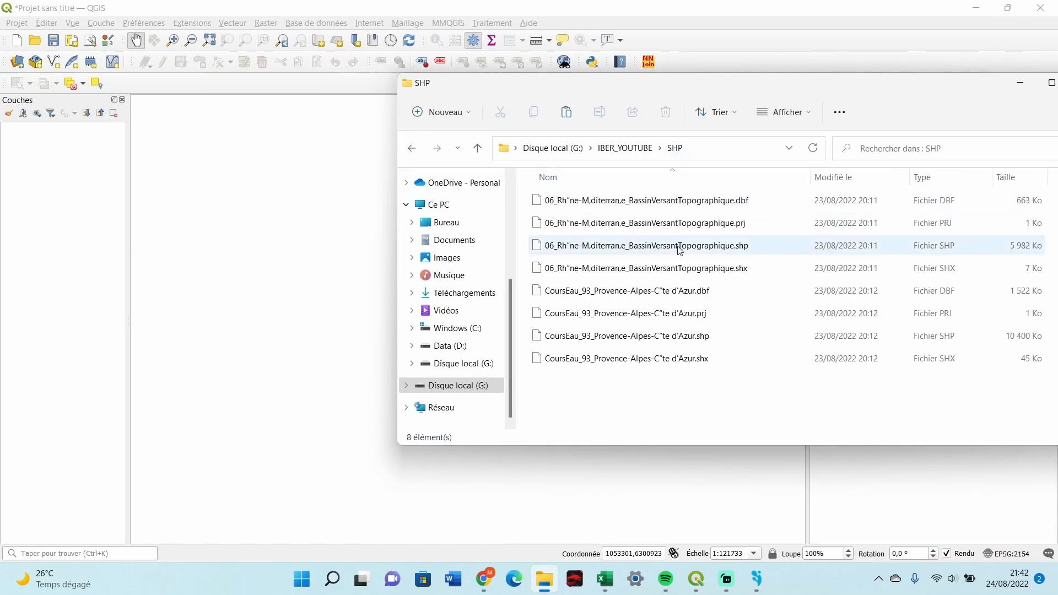
{"action": "left_click_drag", "start_coordinate": [700, 251], "coordinate": [77, 221]}
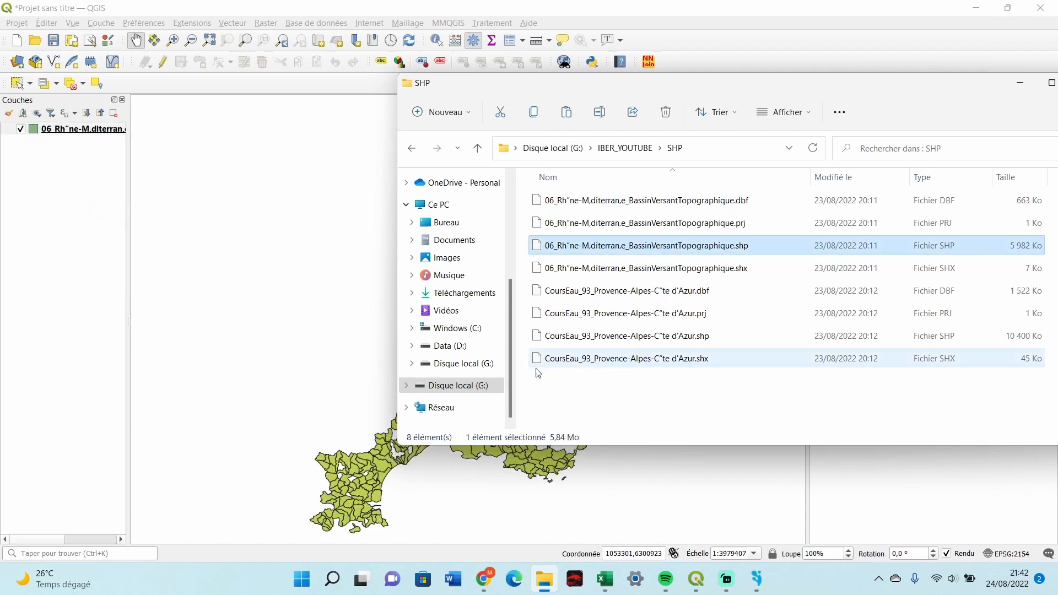
Step: Add the river shapefile CoursEau_93_Provence-Alpes-C"te d'Azur.shp from the SHP folder to the map
{"action": "mouse_move", "coordinate": [631, 92]}
{"action": "left_mouse_down"}
{"action": "mouse_move", "coordinate": [913, 95]}
{"action": "mouse_move", "coordinate": [889, 92]}
{"action": "left_mouse_up"}
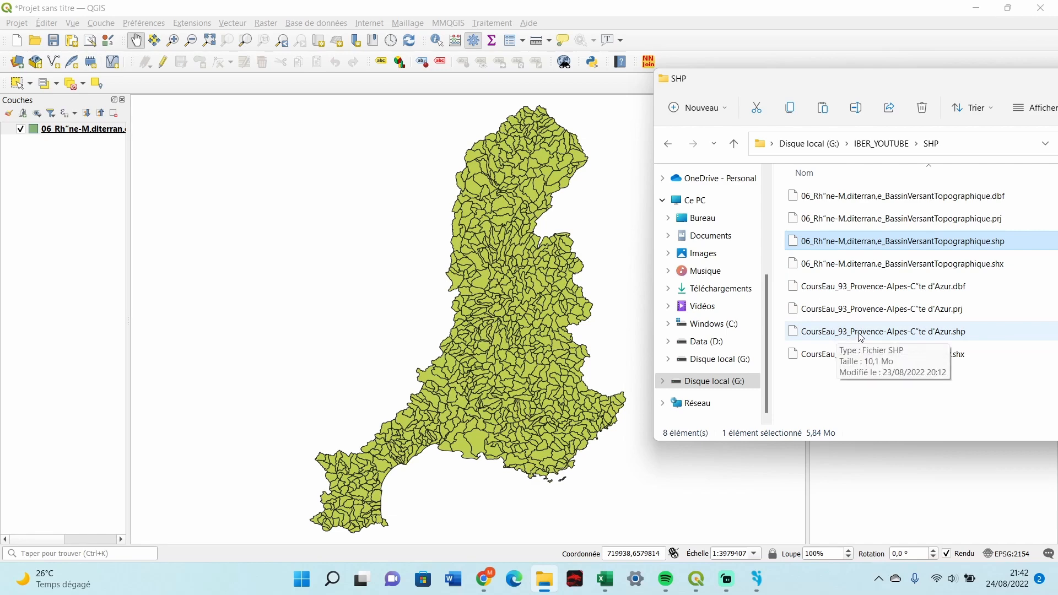
{"action": "left_click_drag", "start_coordinate": [892, 335], "coordinate": [351, 249]}
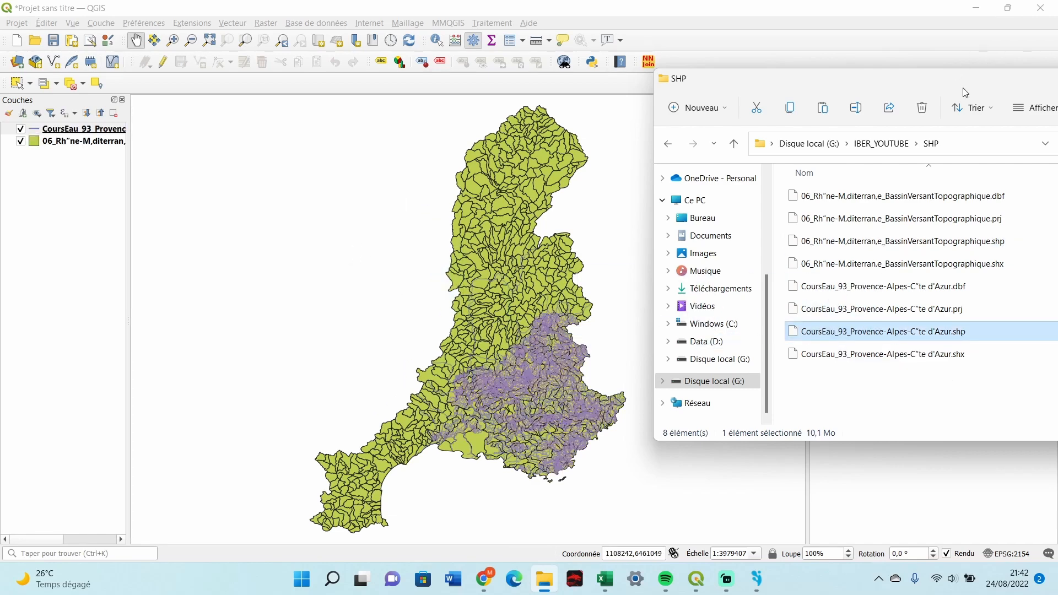
{"action": "left_click_drag", "start_coordinate": [963, 87], "coordinate": [538, 32]}
{"action": "left_click", "coordinate": [853, 26]}
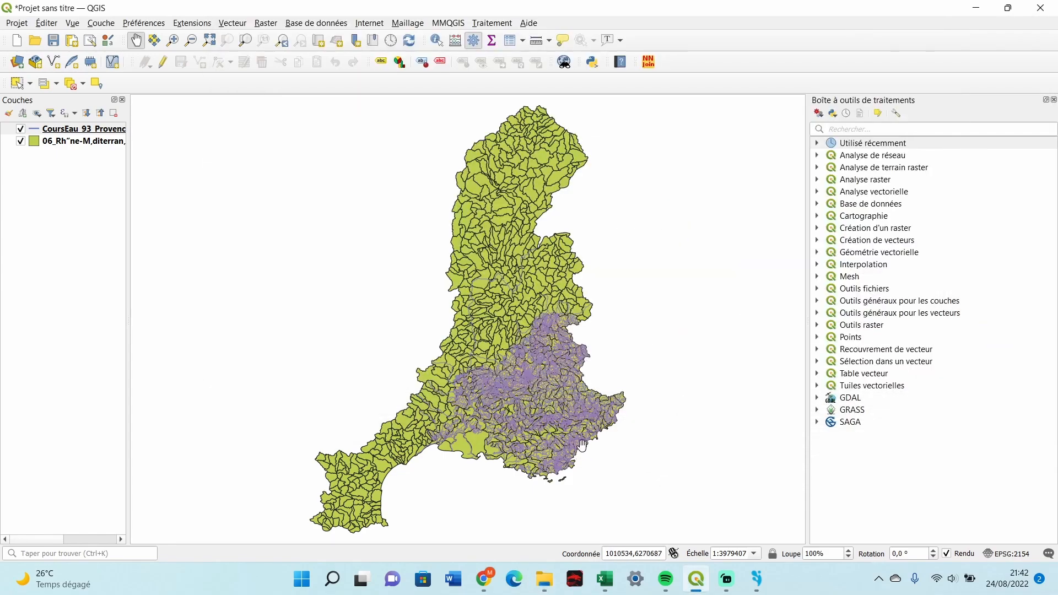
{"action": "scroll", "coordinate": [583, 444], "scroll_direction": "up", "scroll_amount": 3}
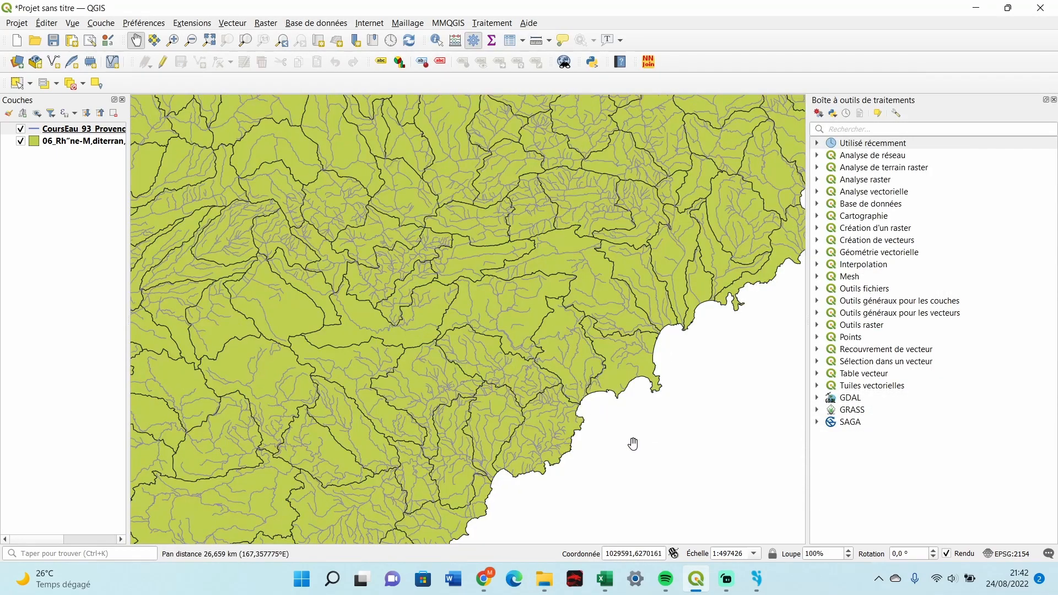
{"action": "scroll", "coordinate": [602, 410], "scroll_direction": "up", "scroll_amount": 1}
{"action": "left_click_drag", "start_coordinate": [582, 387], "coordinate": [594, 436]}
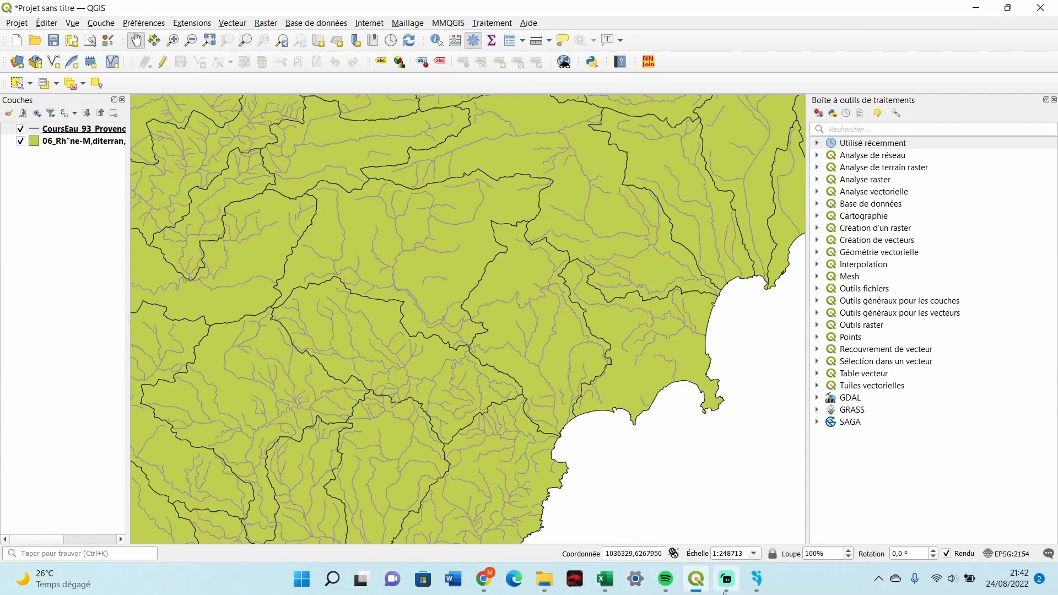
Step: Add the 20 cm orthophoto from the ORTHOPHOTO folder's ALPES-MARITIMES subfolder and place it beneath the river and watershed layers
{"action": "left_click", "coordinate": [544, 579]}
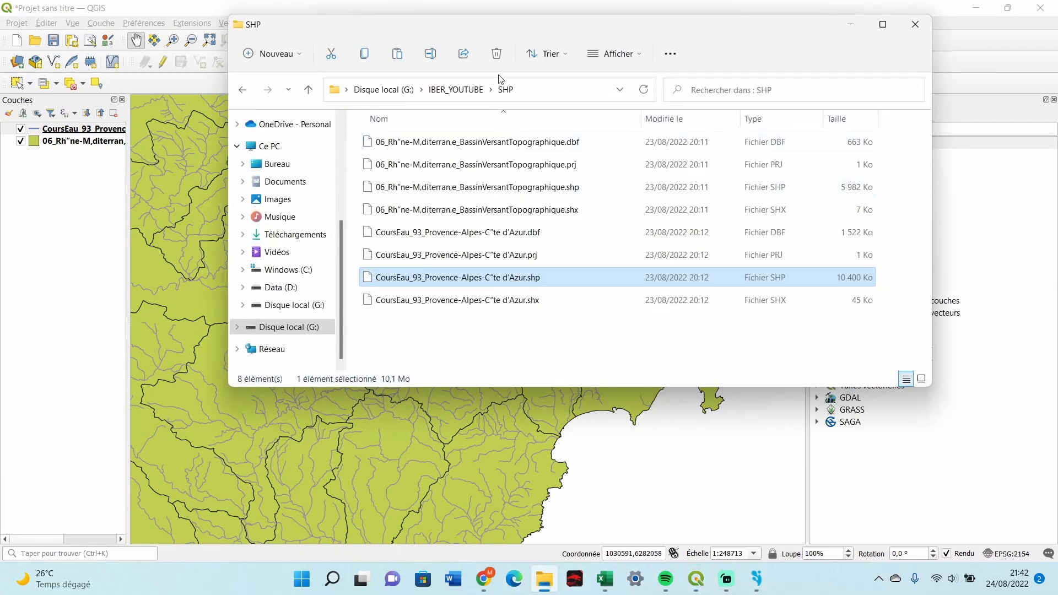
{"action": "left_click", "coordinate": [456, 89]}
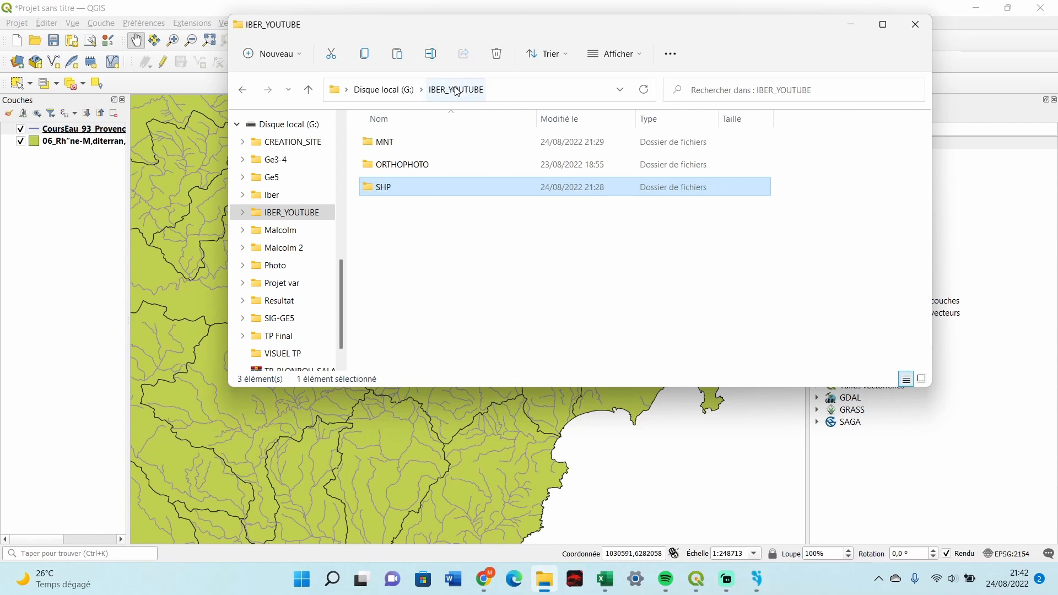
{"action": "double_click", "coordinate": [397, 165]}
{"action": "double_click", "coordinate": [417, 144]}
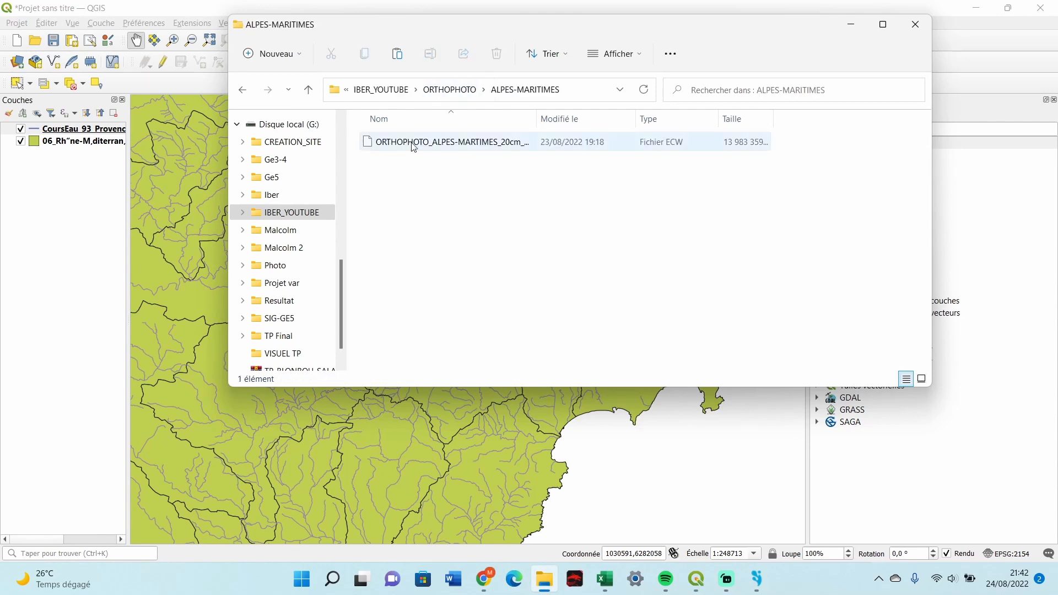
{"action": "left_click_drag", "start_coordinate": [414, 148], "coordinate": [101, 165]}
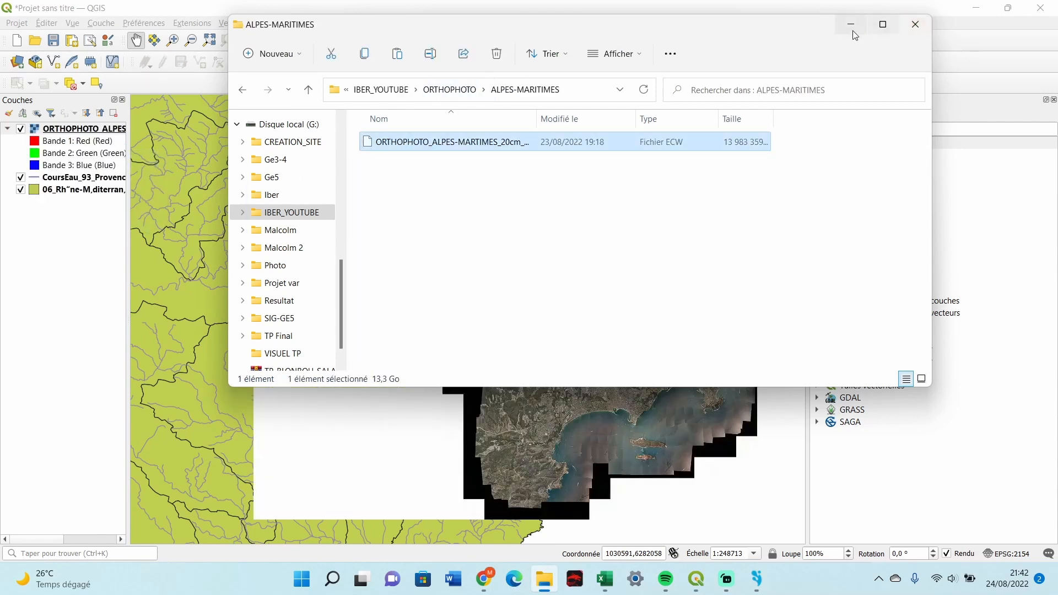
{"action": "left_click", "coordinate": [851, 31]}
{"action": "left_click_drag", "start_coordinate": [46, 130], "coordinate": [50, 201]}
{"action": "left_click", "coordinate": [786, 104]}
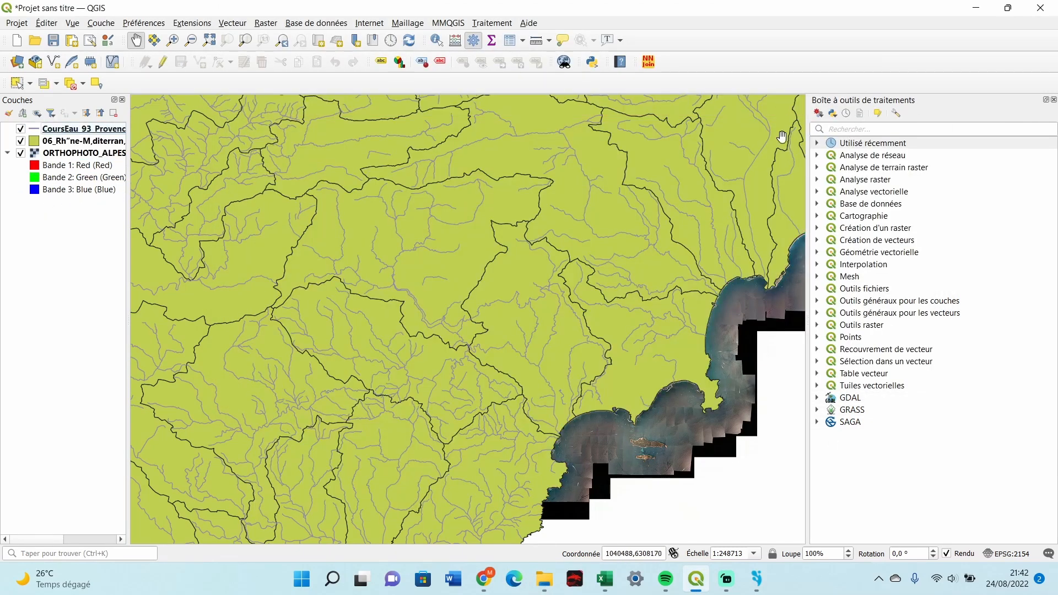
Step: Duplicate the 06_Rh"ne-M,diterran,e_BassinVersantTopographique watershed layer
{"action": "scroll", "coordinate": [623, 405], "scroll_direction": "down", "scroll_amount": 3}
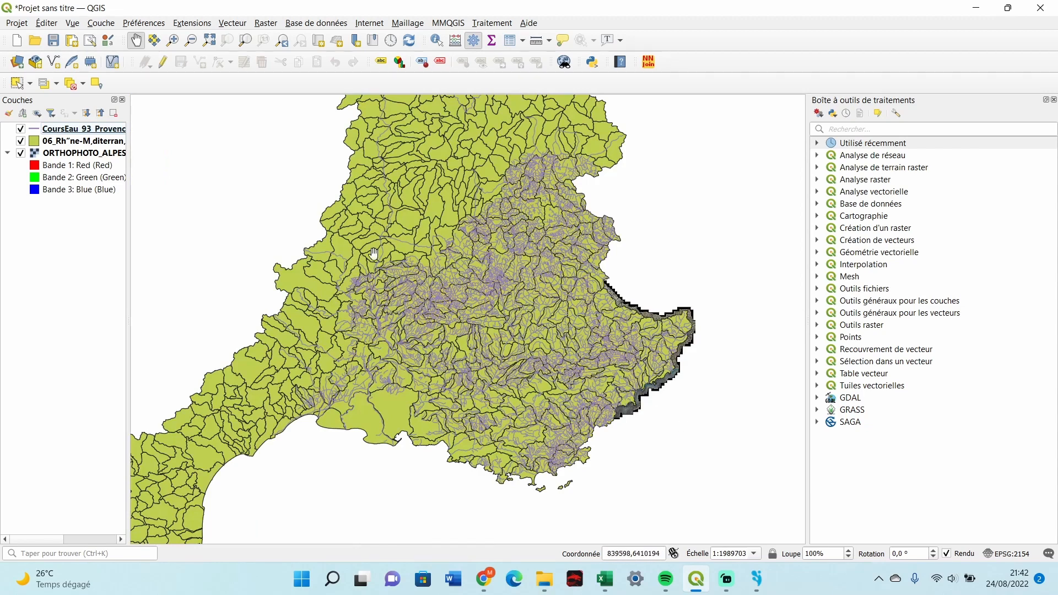
{"action": "scroll", "coordinate": [415, 367], "scroll_direction": "down", "scroll_amount": 1}
{"action": "left_click_drag", "start_coordinate": [481, 386], "coordinate": [551, 439]}
{"action": "scroll", "coordinate": [551, 438], "scroll_direction": "down", "scroll_amount": 1}
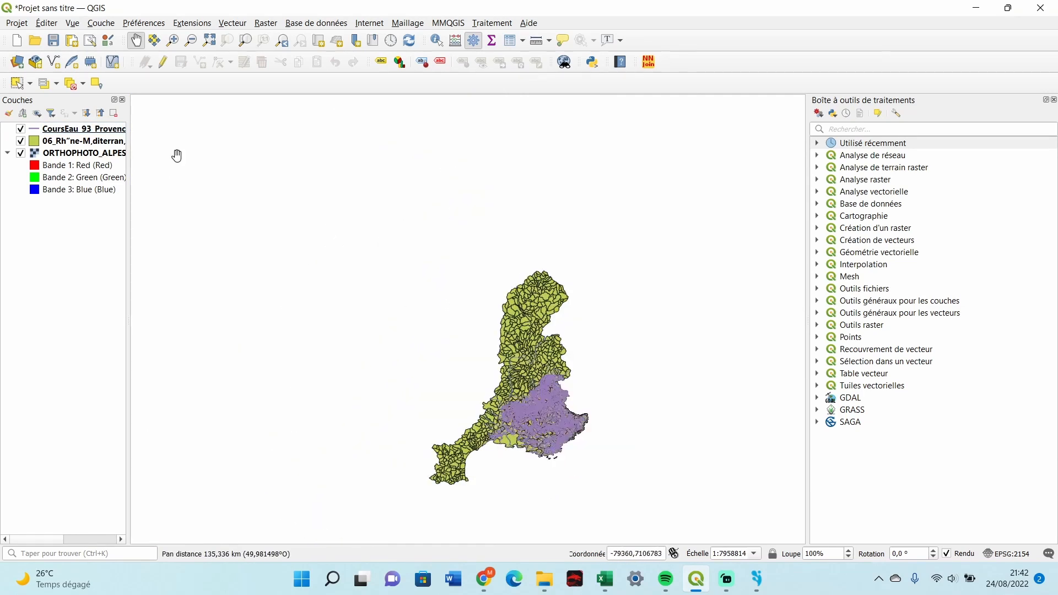
{"action": "right_click", "coordinate": [81, 141]}
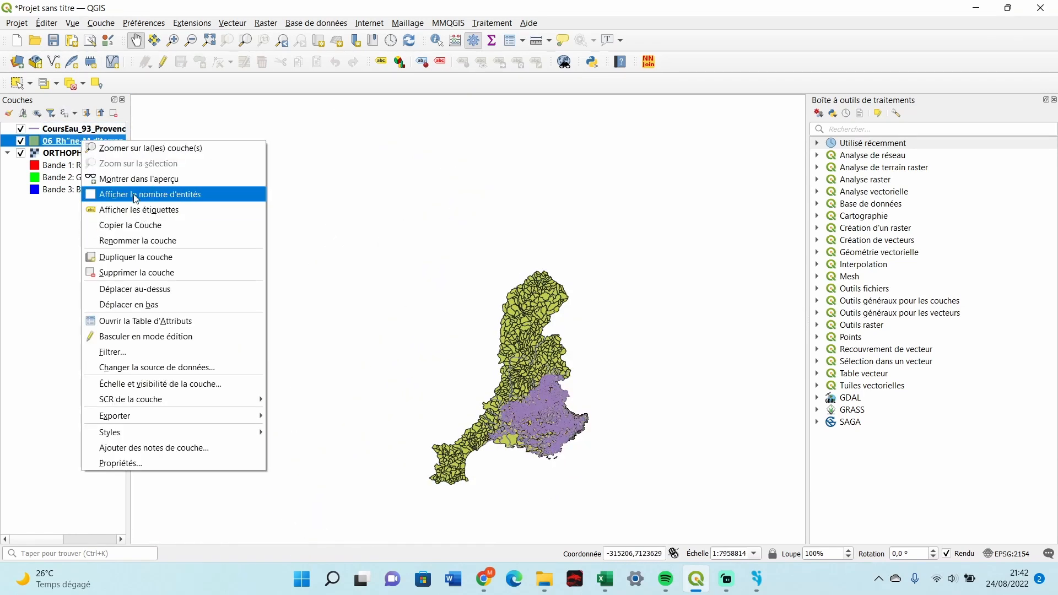
{"action": "left_click", "coordinate": [136, 258]}
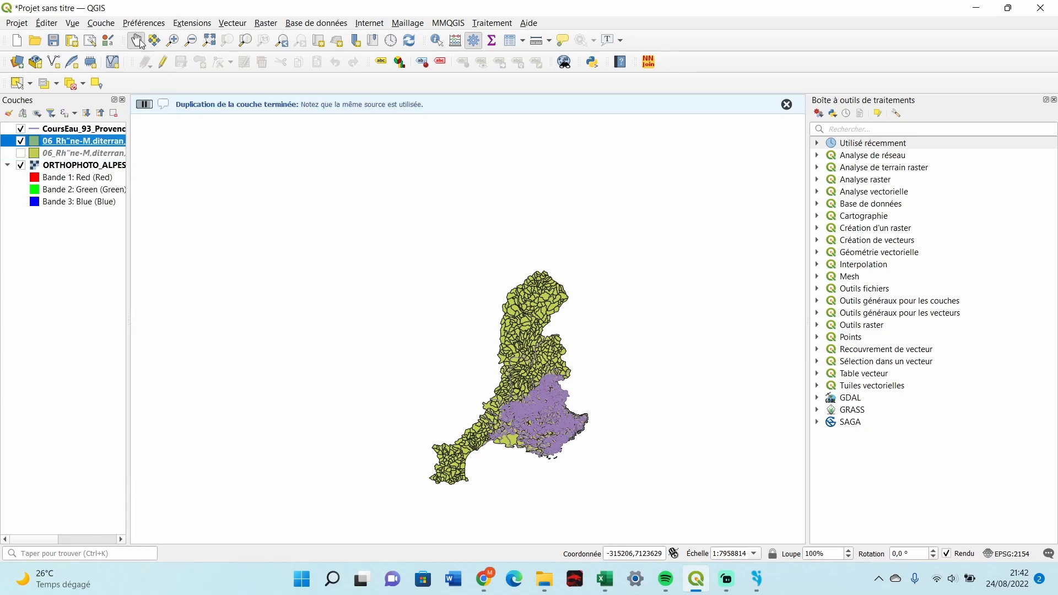
Step: Edit the original watershed layer and delete all basins except the coastal one draining to the bay with the small islands
{"action": "left_click", "coordinate": [163, 62]}
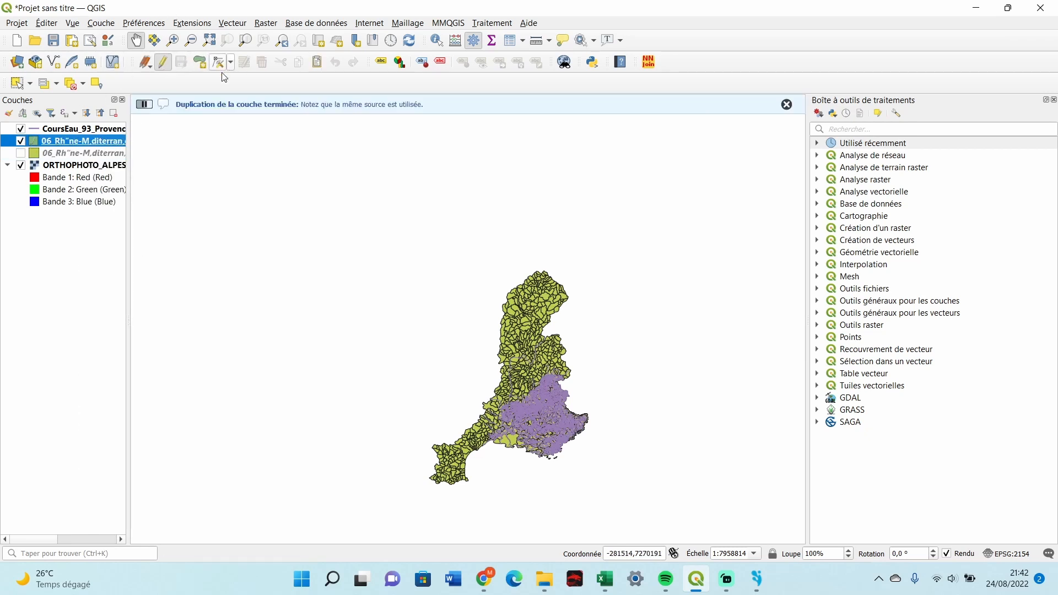
{"action": "left_click", "coordinate": [17, 83]}
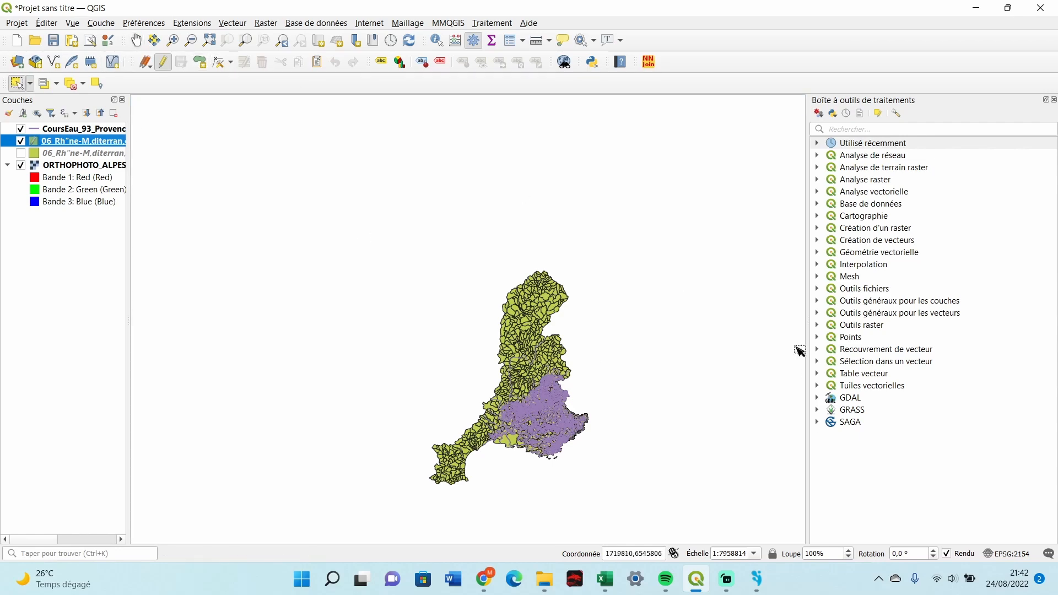
{"action": "left_click_drag", "start_coordinate": [799, 351], "coordinate": [373, 509]}
{"action": "scroll", "coordinate": [524, 392], "scroll_direction": "up", "scroll_amount": 4}
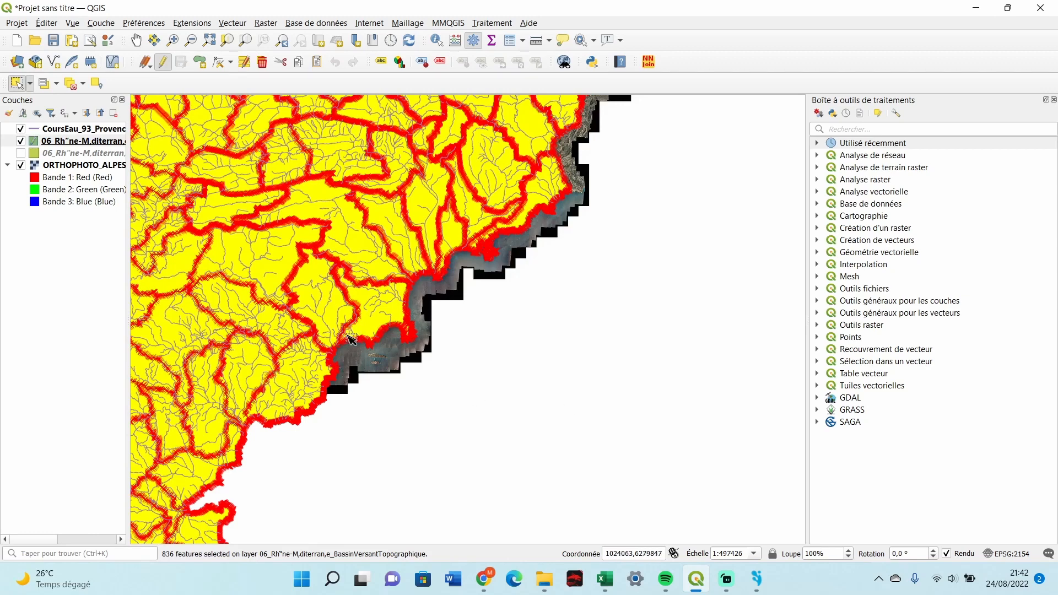
{"action": "left_click", "coordinate": [338, 310]}
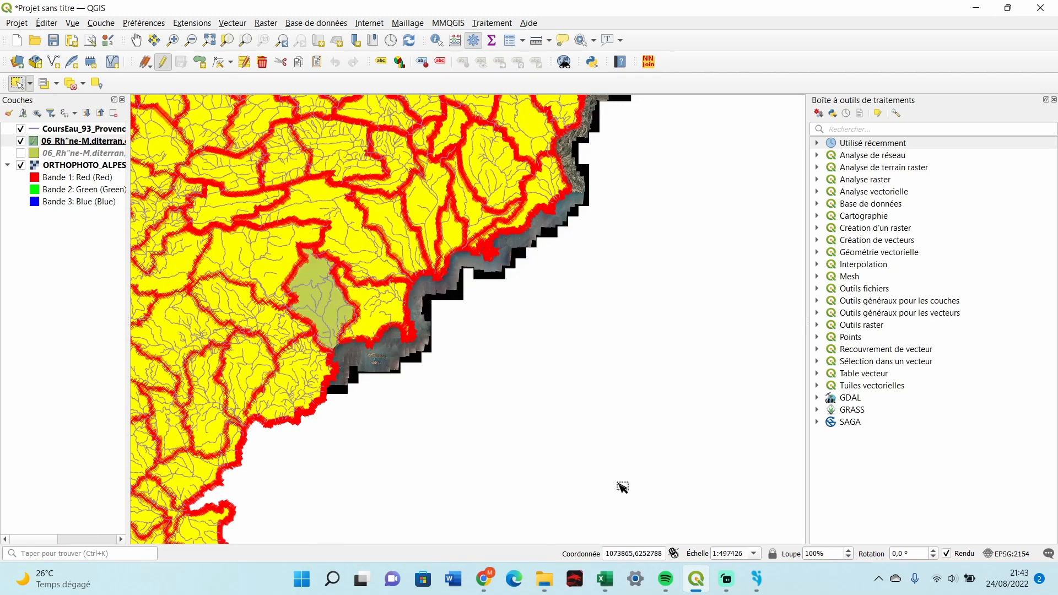
{"action": "key", "text": "Delete"}
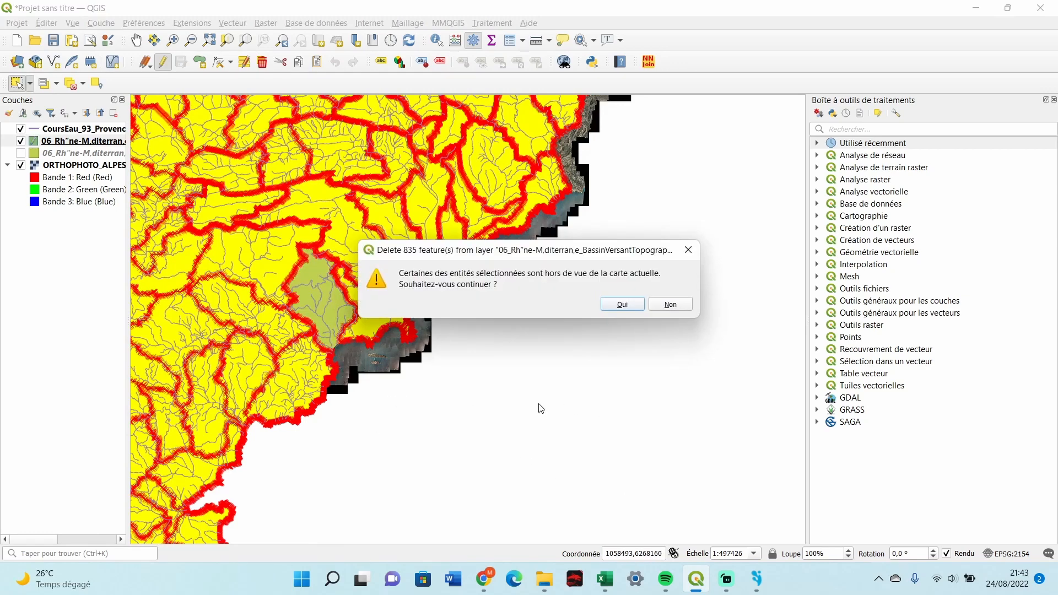
{"action": "key", "text": "Return"}
Step: Start exporting the remaining basin layer as an ESRI Shapefile in EPSG:2154 with the file name BV_SIAGNE_1
{"action": "right_click", "coordinate": [94, 143]}
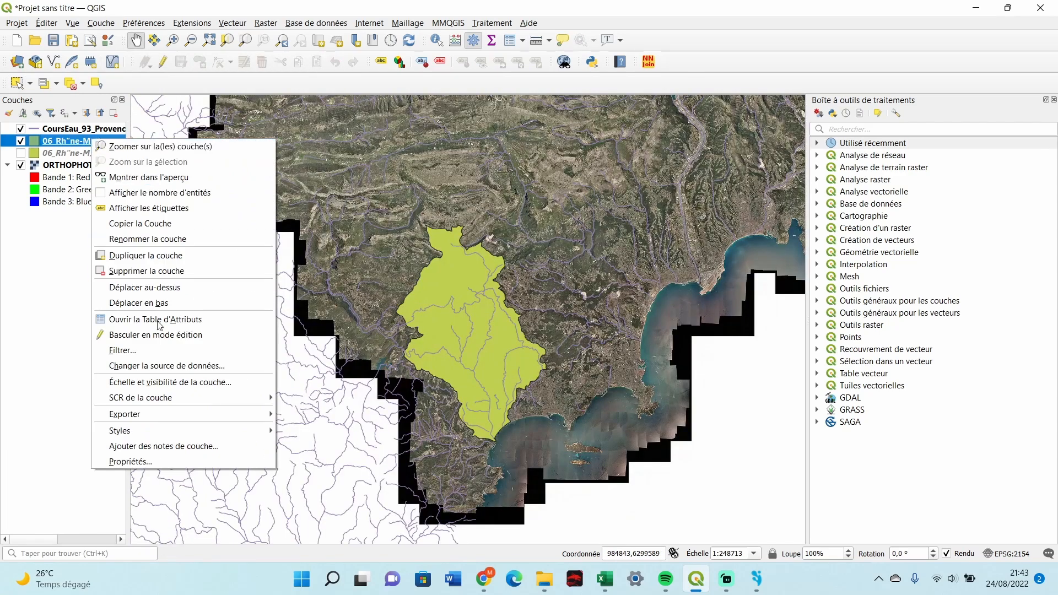
{"action": "mouse_move", "coordinate": [156, 417]}
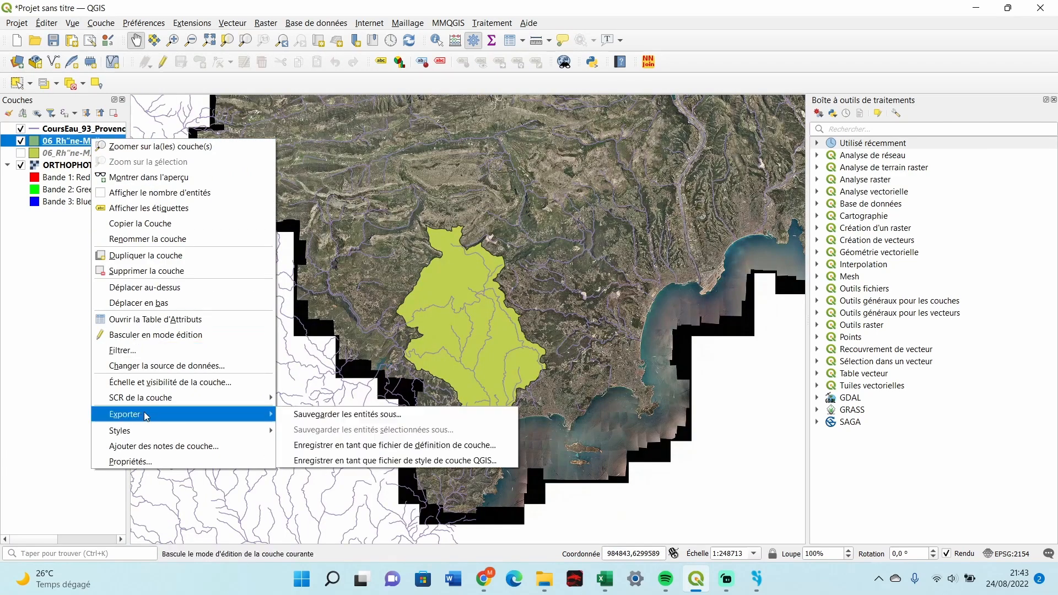
{"action": "left_click", "coordinate": [329, 418]}
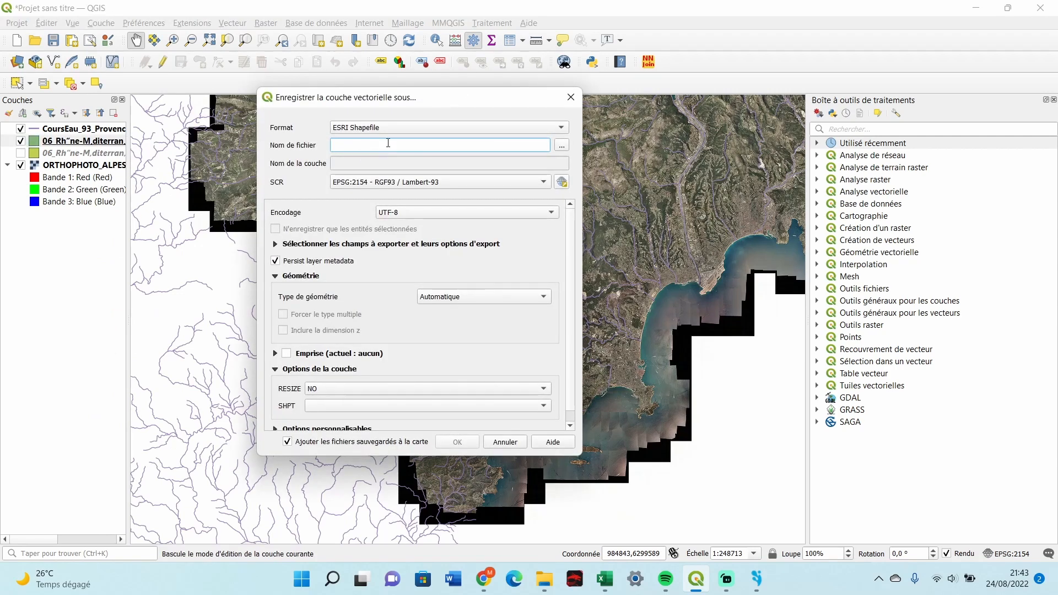
{"action": "type", "text": "BV_"}
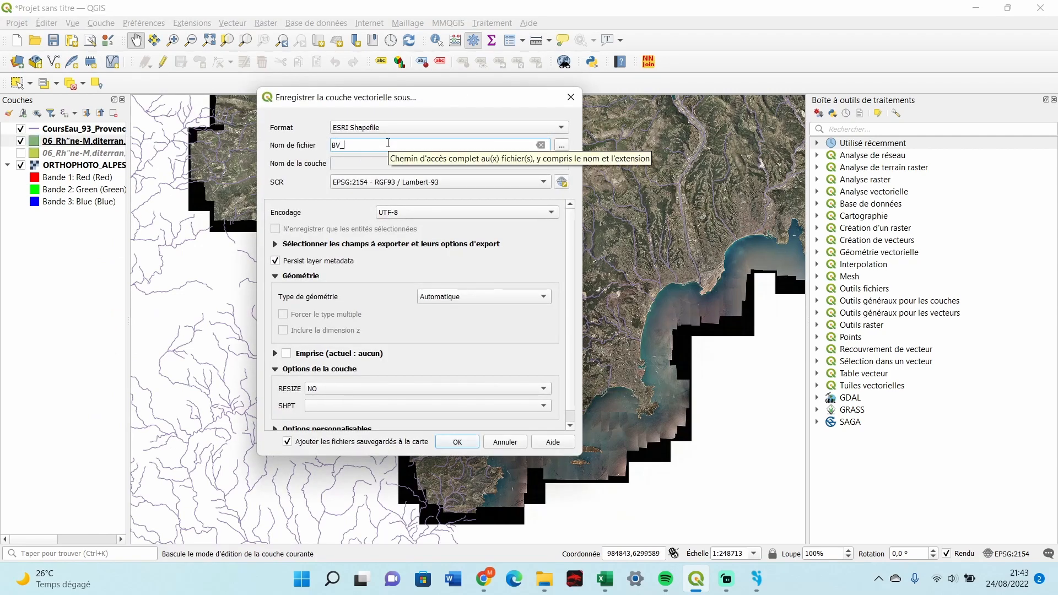
{"action": "type", "text": "SIAGNE_1"}
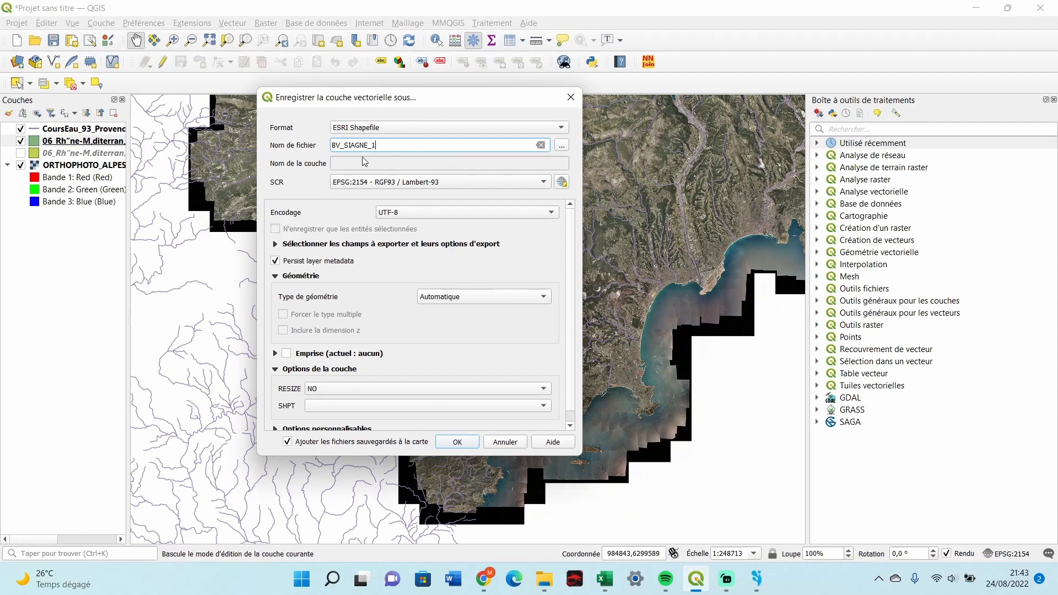
Step: Create a folder named SIAGNE inside the SHP folder and open it as the export's save location
{"action": "left_click", "coordinate": [562, 145]}
{"action": "double_click", "coordinate": [410, 263]}
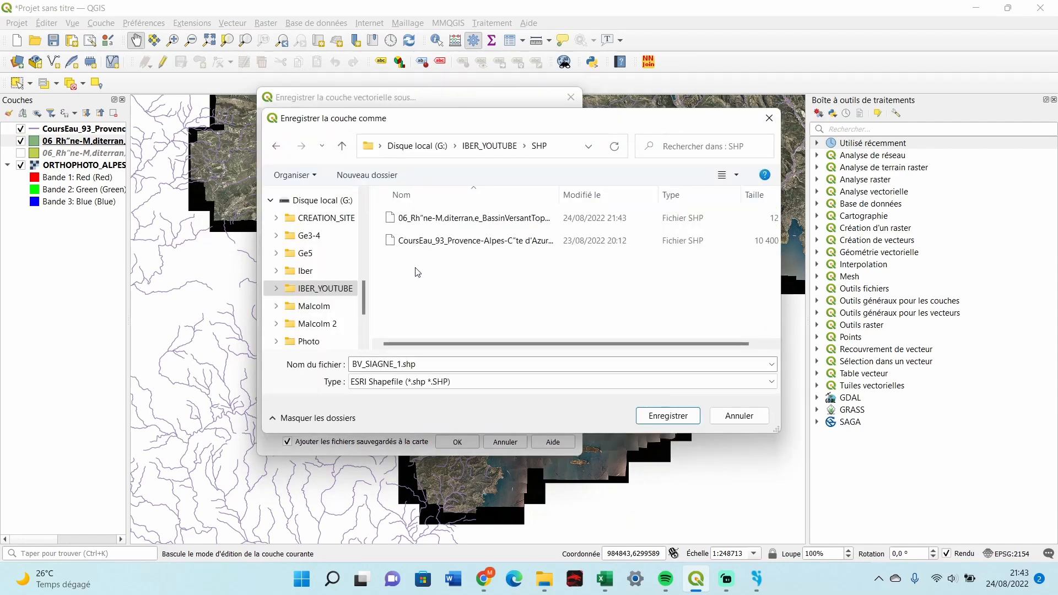
{"action": "right_click", "coordinate": [446, 285]}
{"action": "mouse_move", "coordinate": [492, 431]}
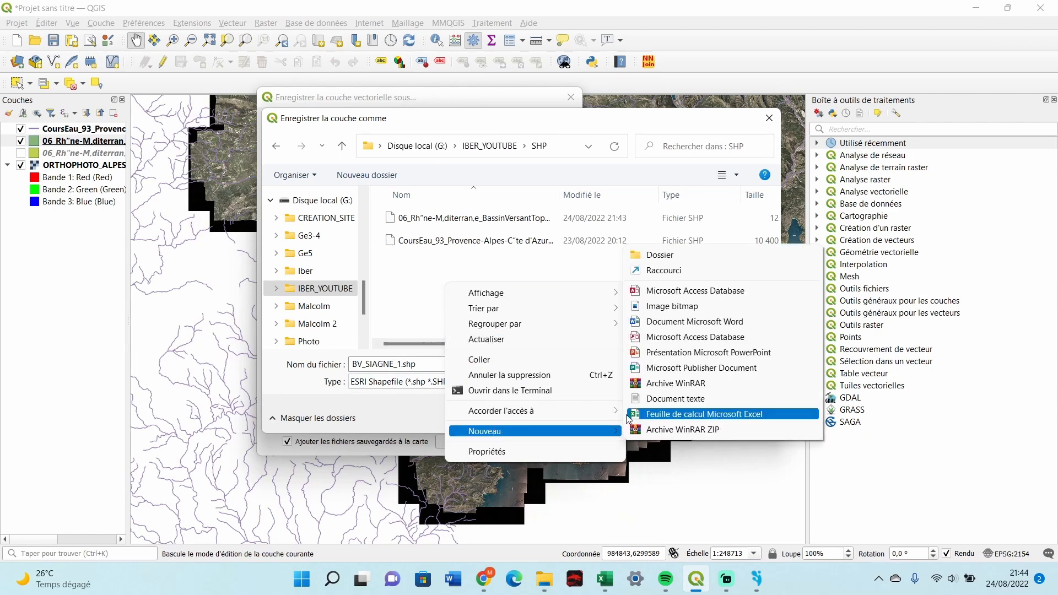
{"action": "left_click", "coordinate": [645, 255]}
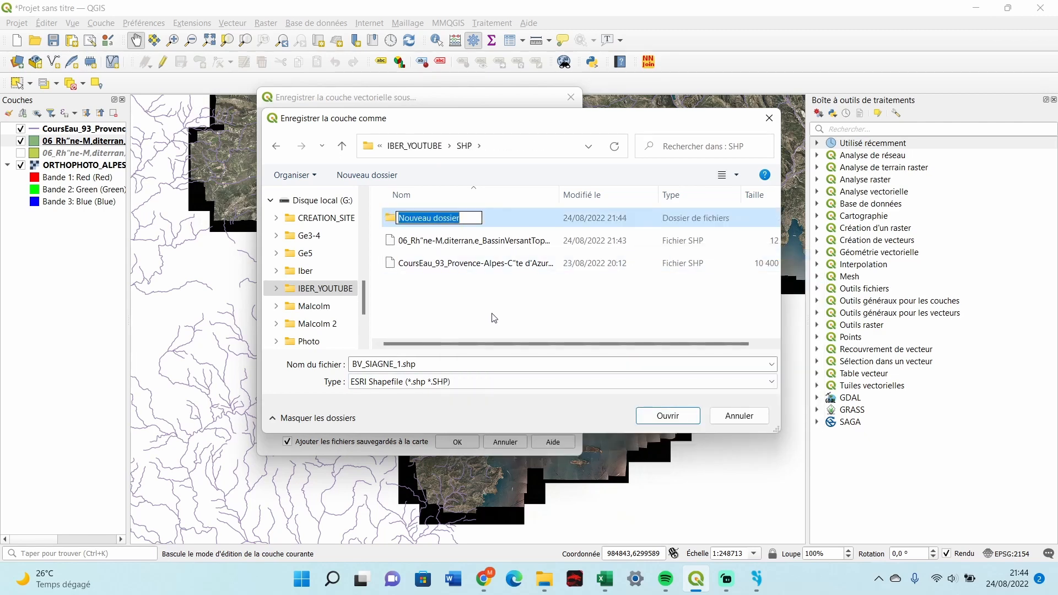
{"action": "type", "text": "SIAGNE"}
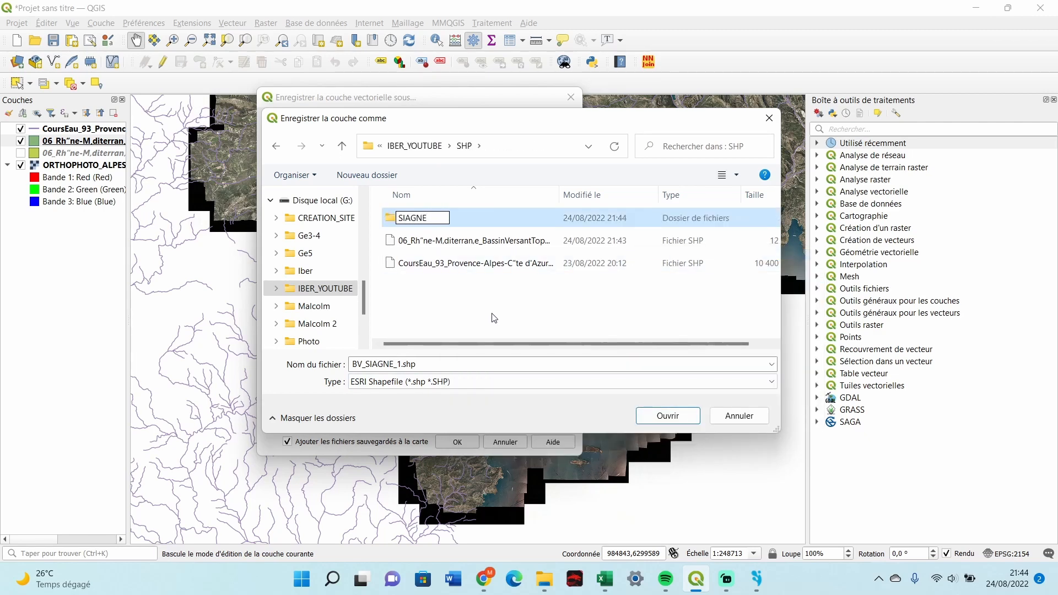
{"action": "key", "text": "Return"}
{"action": "double_click", "coordinate": [481, 218]}
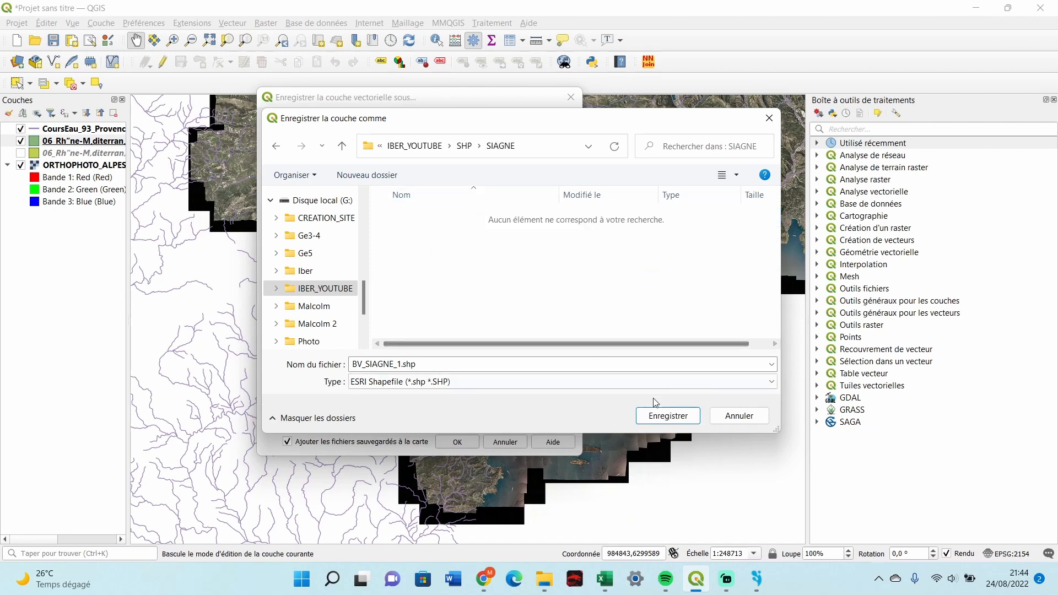
Step: Save BV_SIAGNE_1.shp in the SIAGNE folder and complete the basin layer export
{"action": "left_click", "coordinate": [657, 414]}
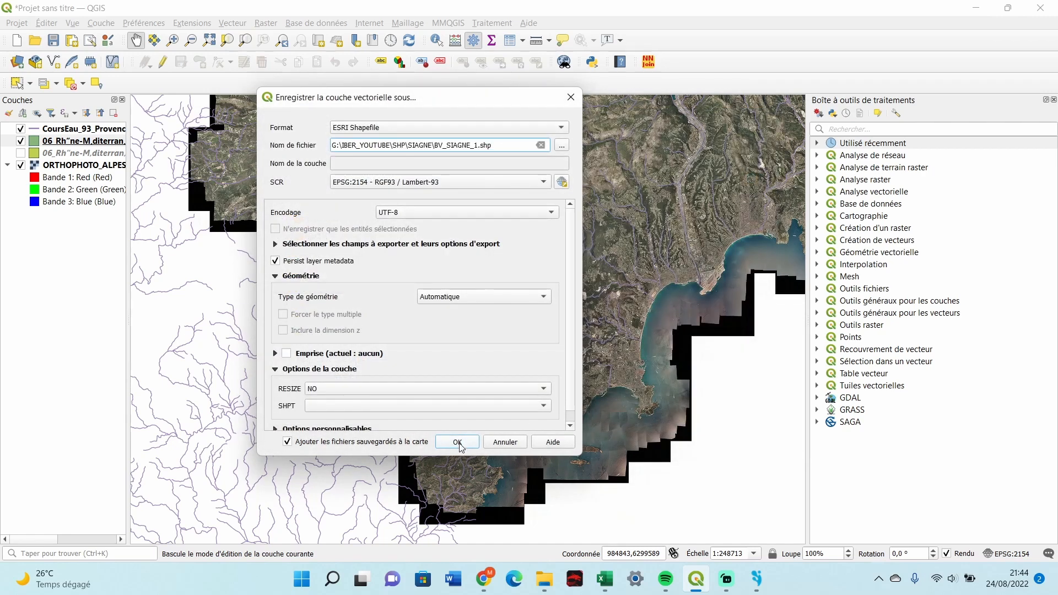
{"action": "left_click", "coordinate": [458, 442]}
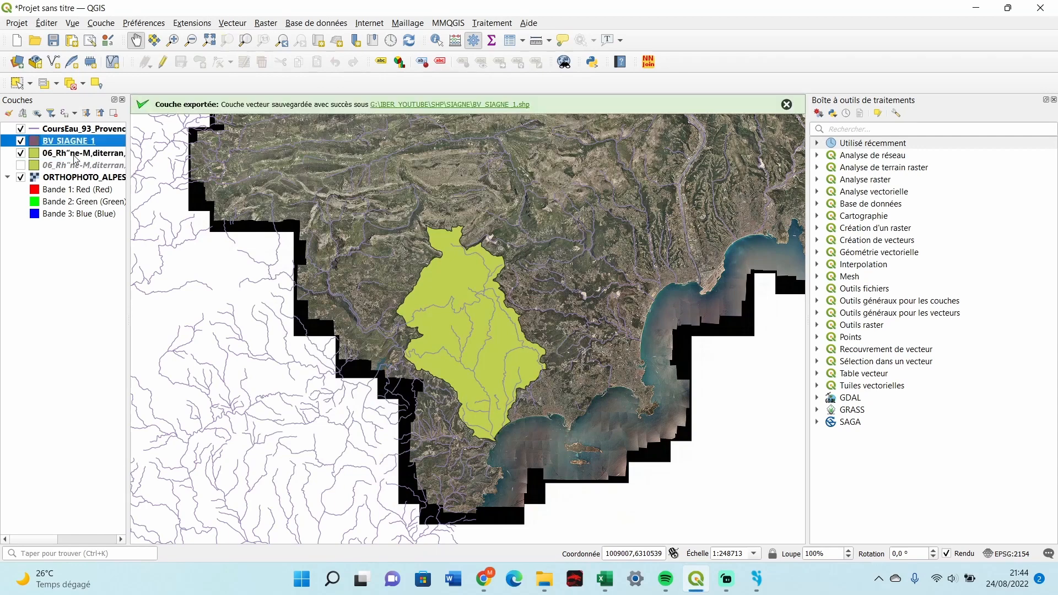
Step: Remove both 06_Rh"ne-M,diterran,e watershed layers from the project, keeping the exported BV_SIAGNE_1 layer
{"action": "left_click", "coordinate": [77, 155]}
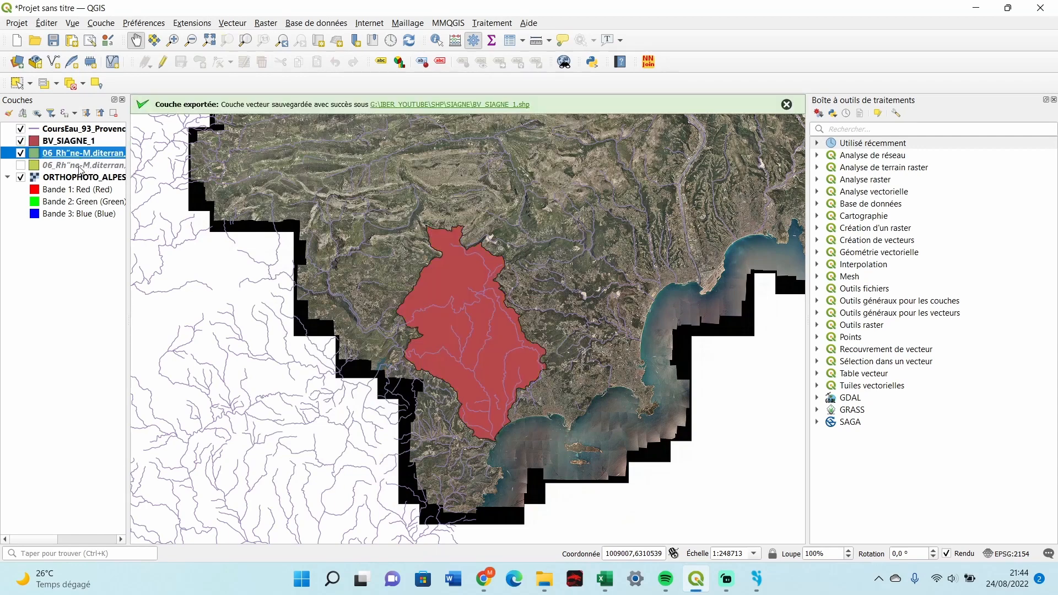
{"action": "left_click", "coordinate": [84, 165]}
{"action": "left_click", "coordinate": [80, 154], "text": "ctrl"}
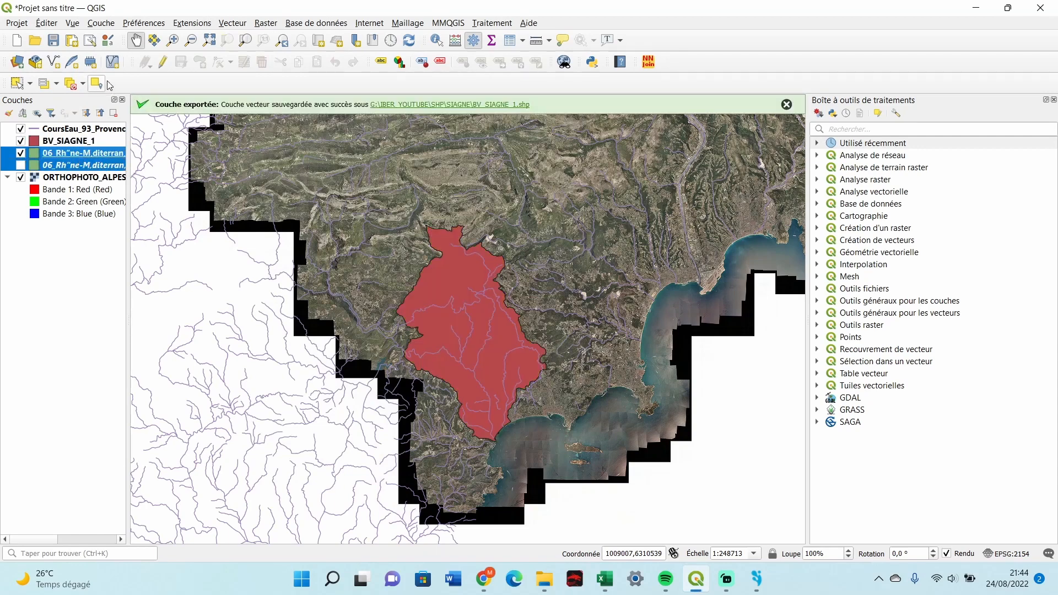
{"action": "left_click", "coordinate": [114, 113]}
{"action": "left_click", "coordinate": [524, 302]}
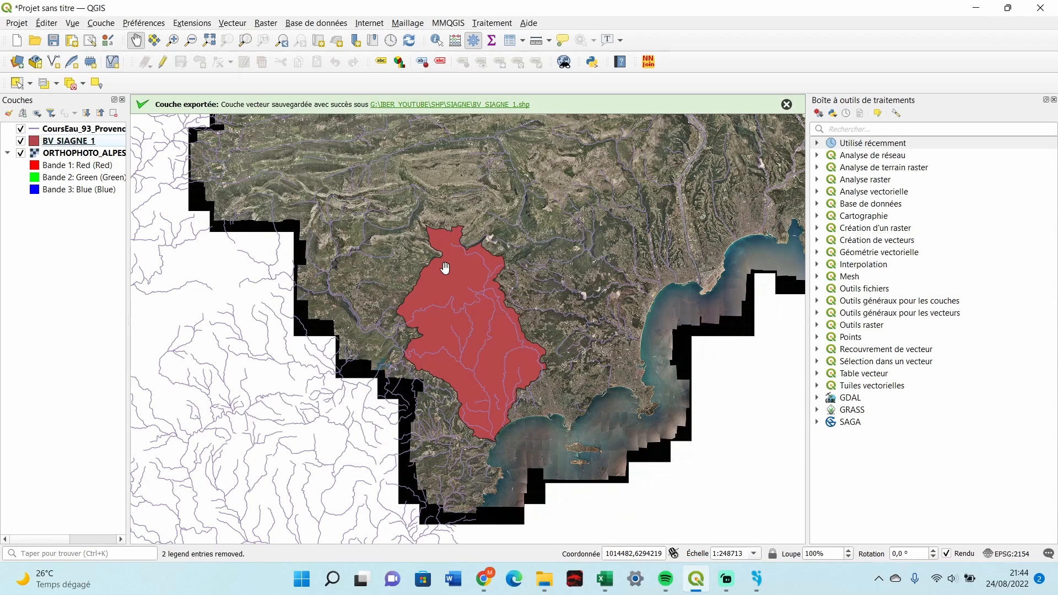
Step: Edit the CoursEau_93_Provence river layer, delete all watercourses except those of the Siagne basin's main network, and save the edits
{"action": "left_click", "coordinate": [71, 131]}
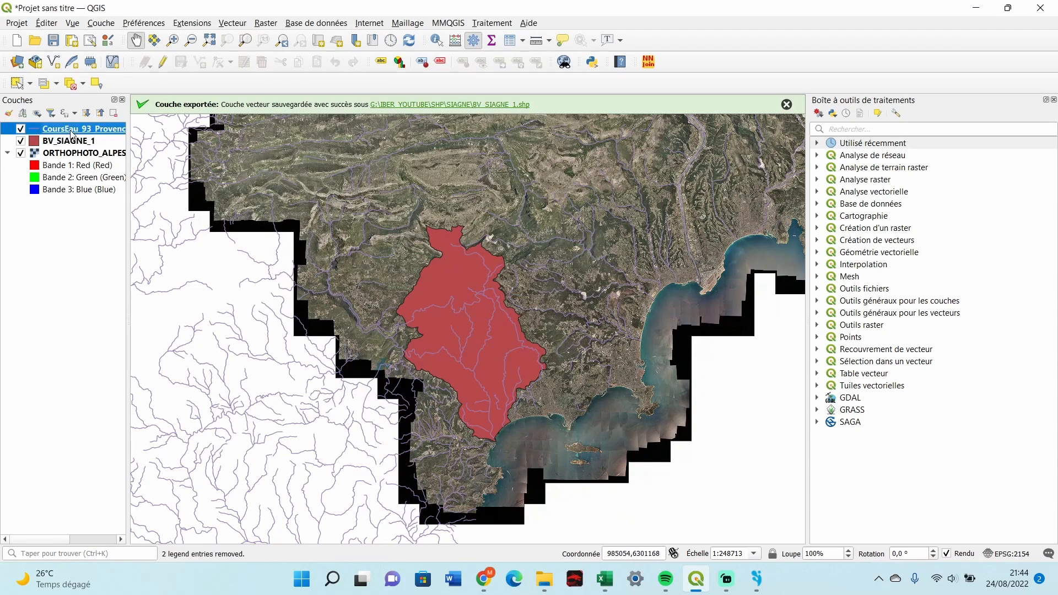
{"action": "left_click", "coordinate": [163, 61]}
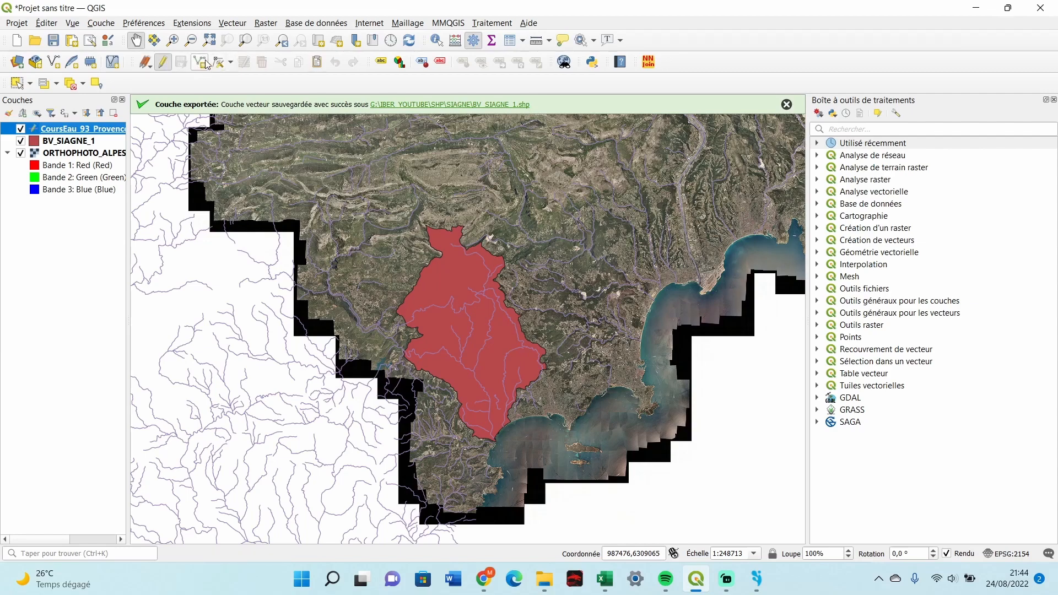
{"action": "left_click", "coordinate": [17, 83]}
{"action": "scroll", "coordinate": [433, 405], "scroll_direction": "down", "scroll_amount": 4}
{"action": "scroll", "coordinate": [535, 362], "scroll_direction": "down", "scroll_amount": 1}
{"action": "left_click_drag", "start_coordinate": [623, 195], "coordinate": [423, 439]}
{"action": "scroll", "coordinate": [484, 391], "scroll_direction": "up", "scroll_amount": 5}
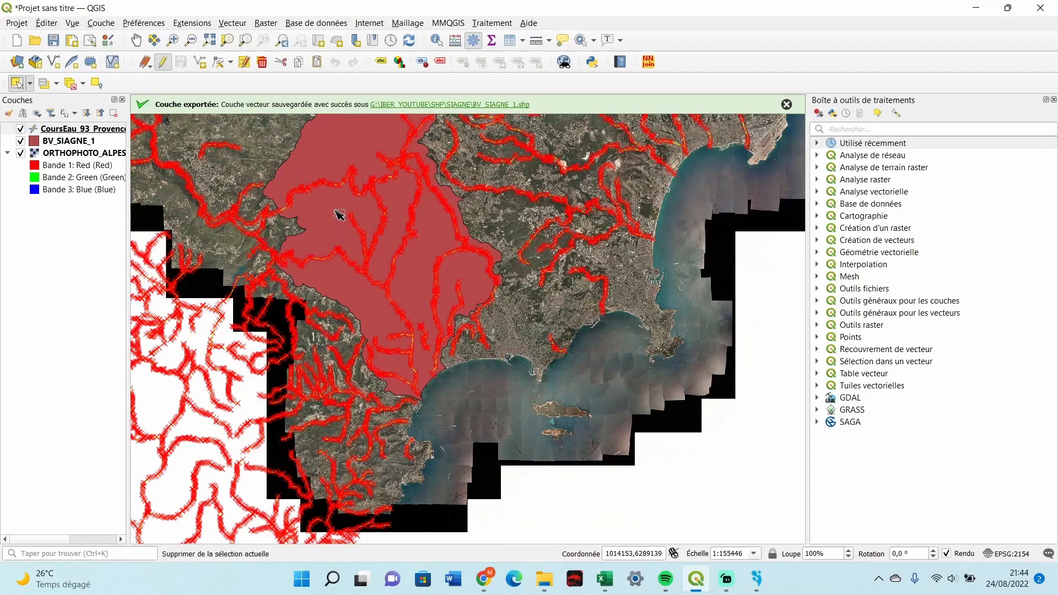
{"action": "left_click_drag", "start_coordinate": [413, 322], "coordinate": [389, 364]}
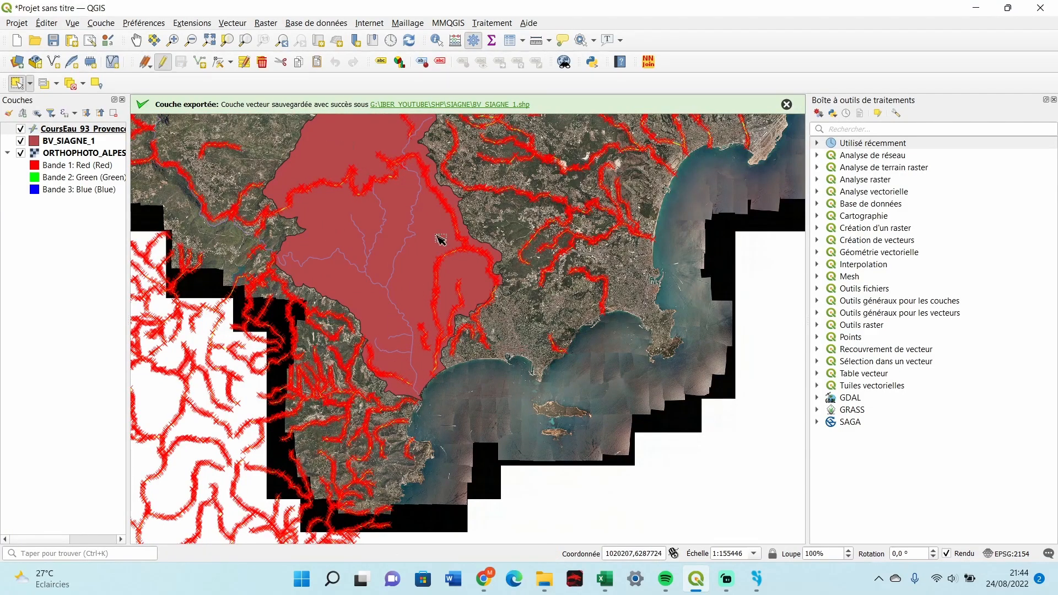
{"action": "scroll", "coordinate": [410, 186], "scroll_direction": "up", "scroll_amount": 2}
{"action": "scroll", "coordinate": [383, 180], "scroll_direction": "down", "scroll_amount": 2}
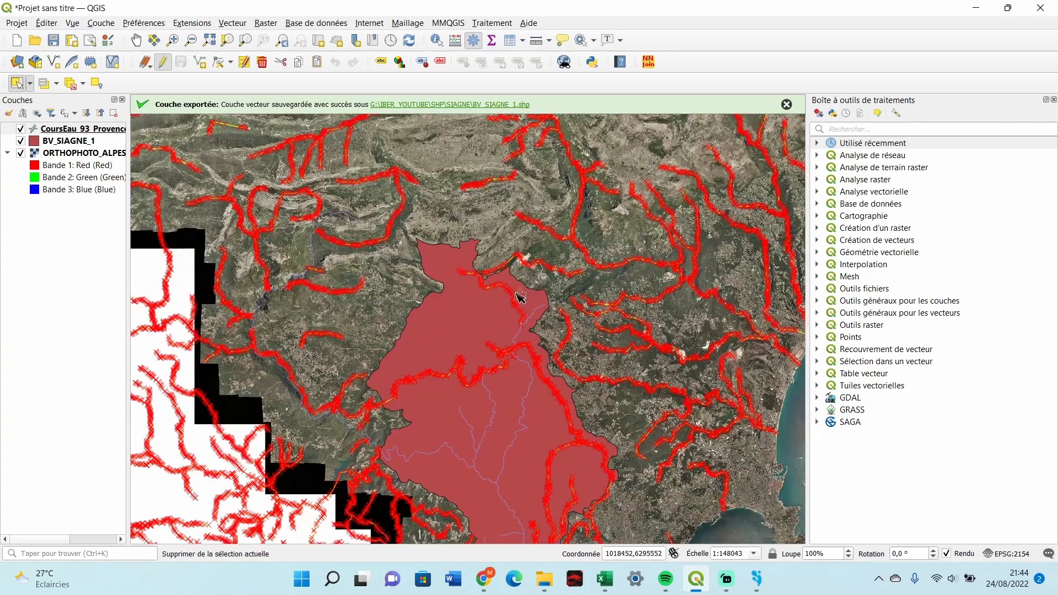
{"action": "key", "text": "Delete"}
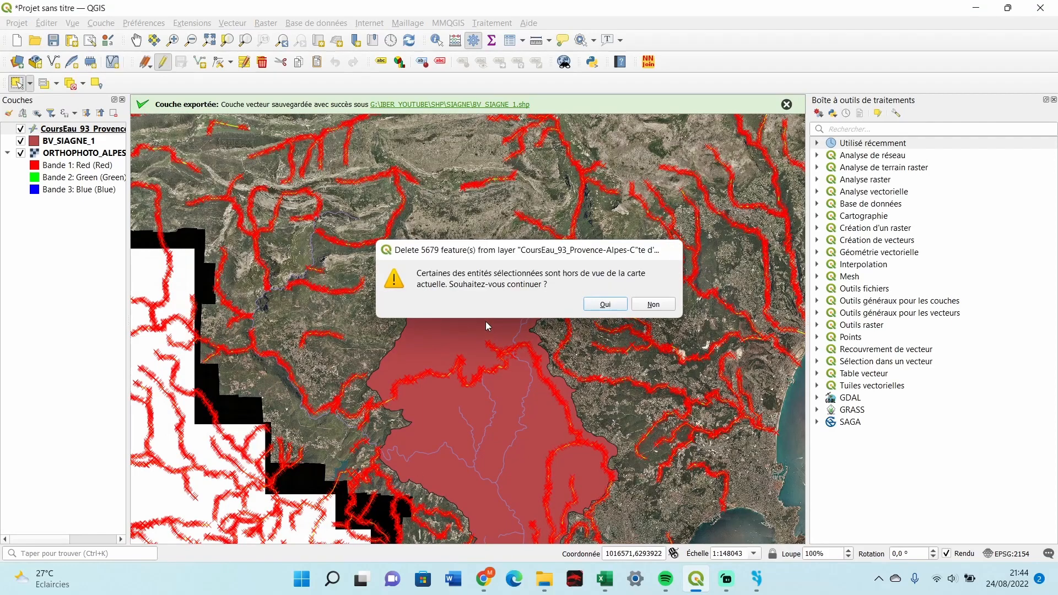
{"action": "key", "text": "Return"}
{"action": "left_click", "coordinate": [181, 62]}
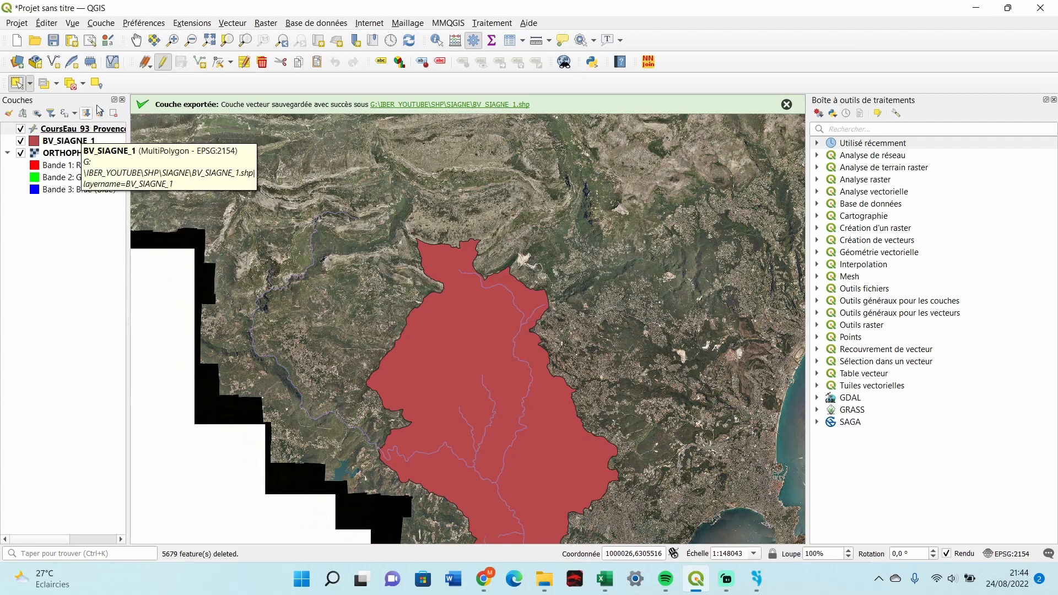
{"action": "left_click", "coordinate": [163, 62]}
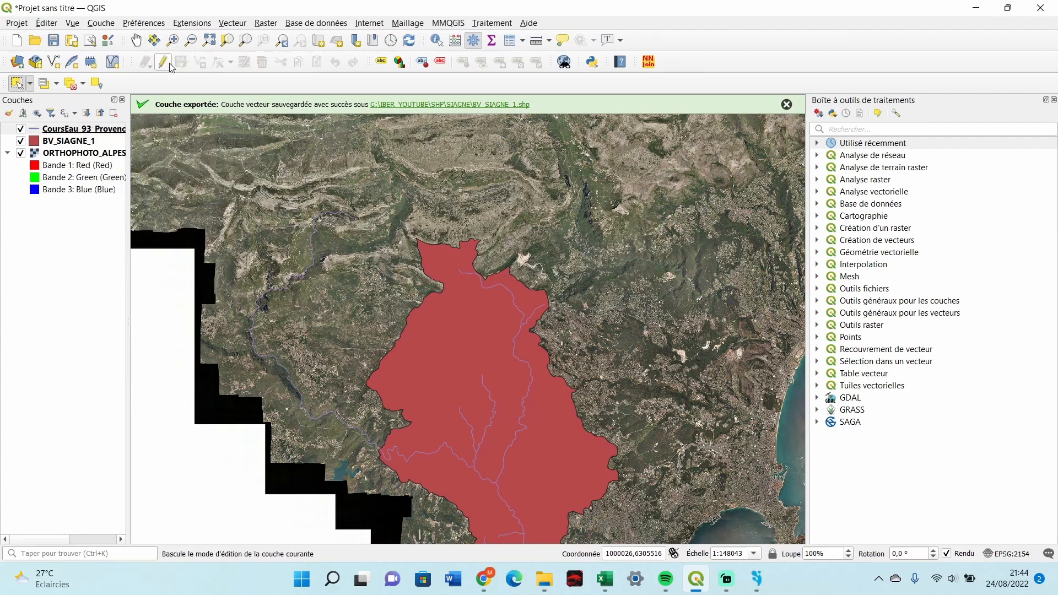
Step: Export the trimmed river layer as an ESRI Shapefile named RESEAU_1 in the SIAGNE folder, using EPSG:2154
{"action": "right_click", "coordinate": [81, 132]}
{"action": "mouse_move", "coordinate": [161, 392]}
{"action": "left_click", "coordinate": [353, 388]}
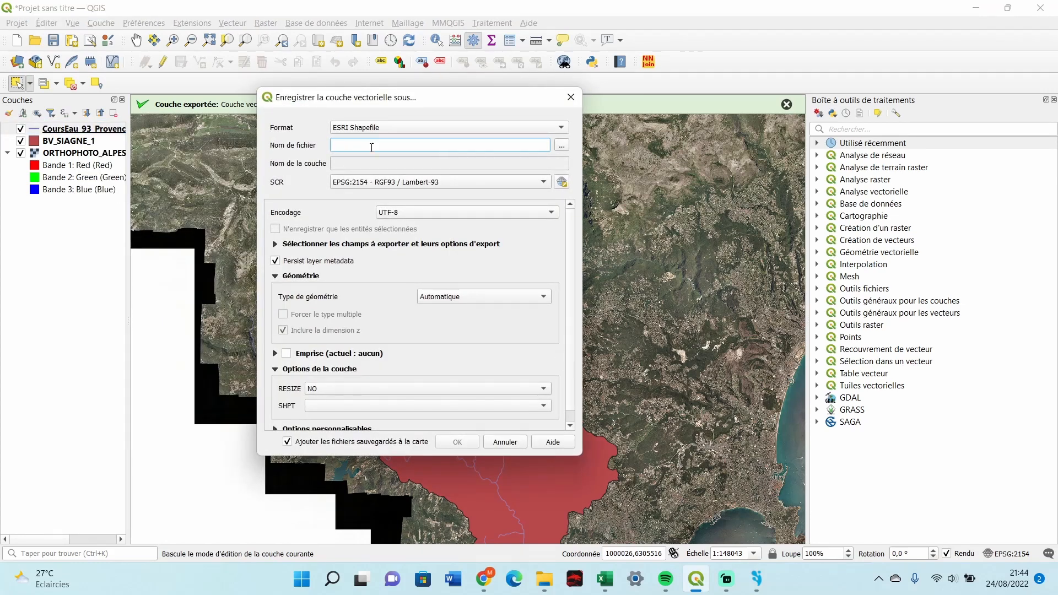
{"action": "type", "text": "RESEAU_1"}
{"action": "left_click", "coordinate": [561, 145]}
{"action": "double_click", "coordinate": [433, 217]}
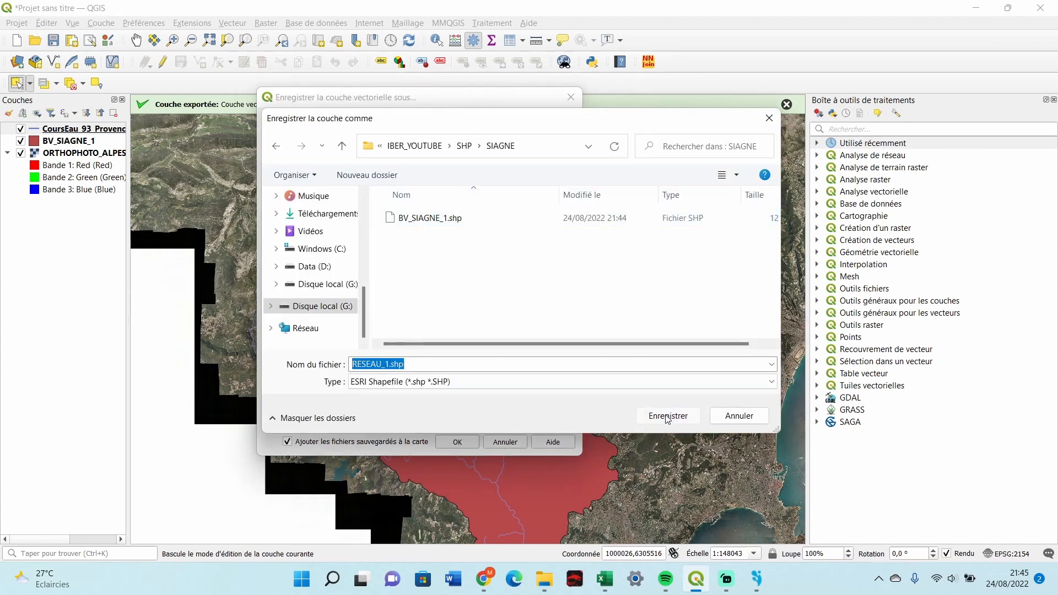
{"action": "left_click", "coordinate": [668, 417]}
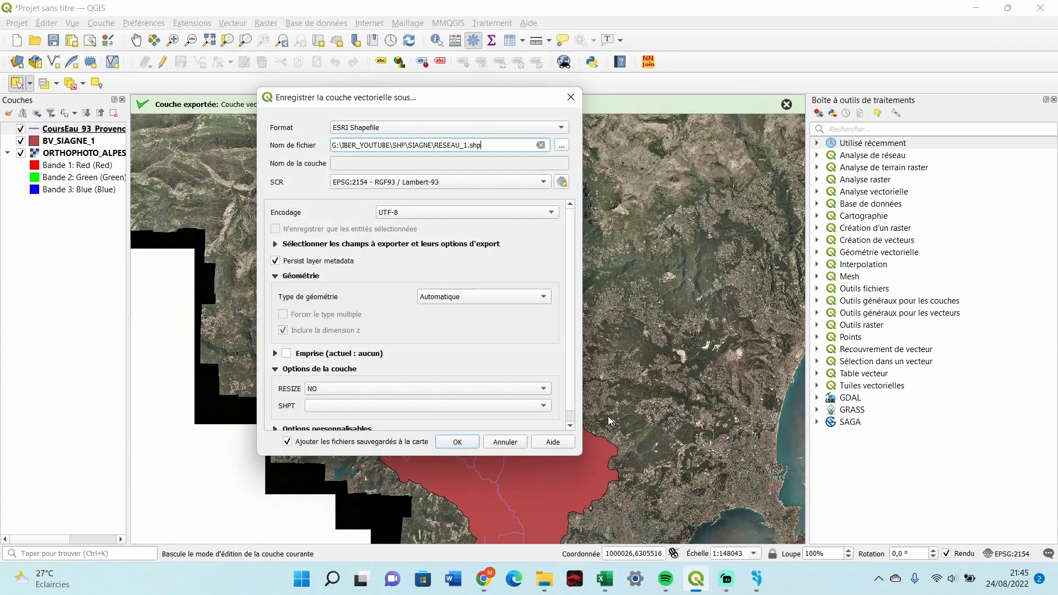
{"action": "left_click", "coordinate": [457, 442]}
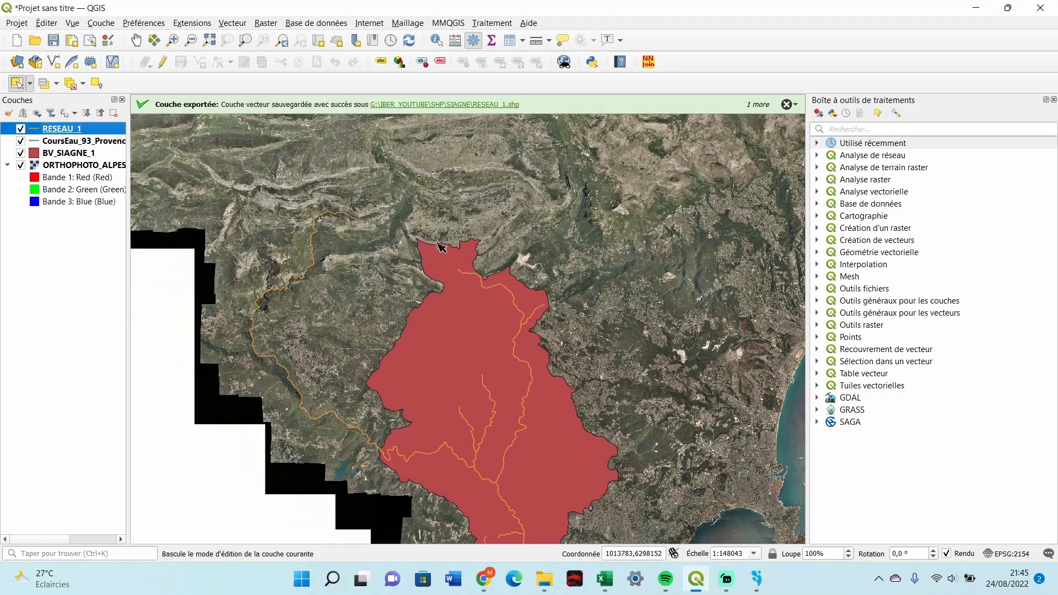
Step: Review the exported river network over the basin and enable editing on the RESEAU_1 layer
{"action": "scroll", "coordinate": [441, 246], "scroll_direction": "down", "scroll_amount": 2}
{"action": "scroll", "coordinate": [472, 335], "scroll_direction": "up", "scroll_amount": 2}
{"action": "scroll", "coordinate": [557, 457], "scroll_direction": "down", "scroll_amount": 1}
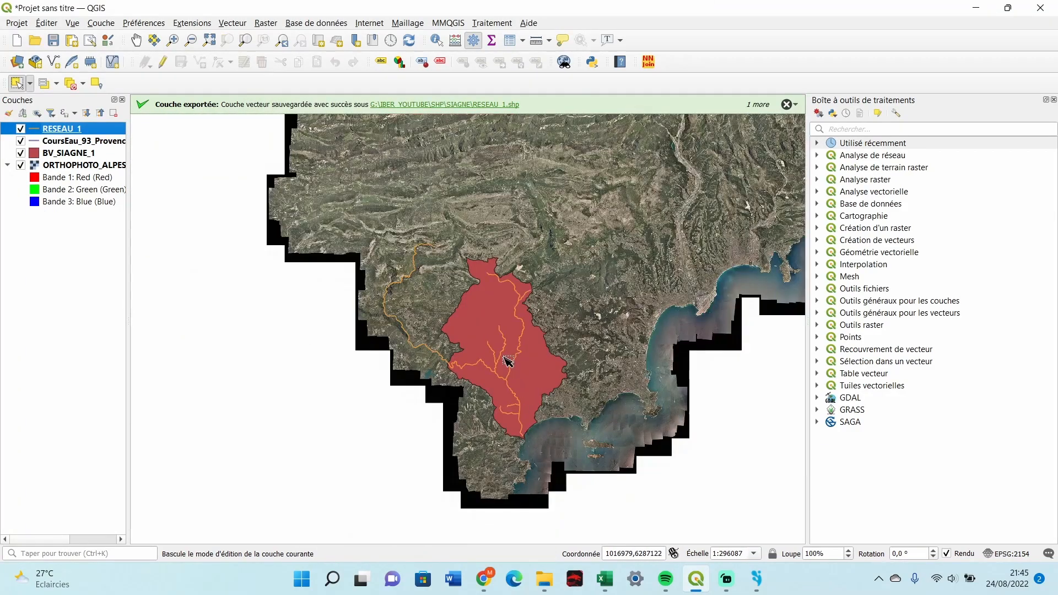
{"action": "scroll", "coordinate": [488, 369], "scroll_direction": "up", "scroll_amount": 1}
{"action": "scroll", "coordinate": [397, 223], "scroll_direction": "up", "scroll_amount": 1}
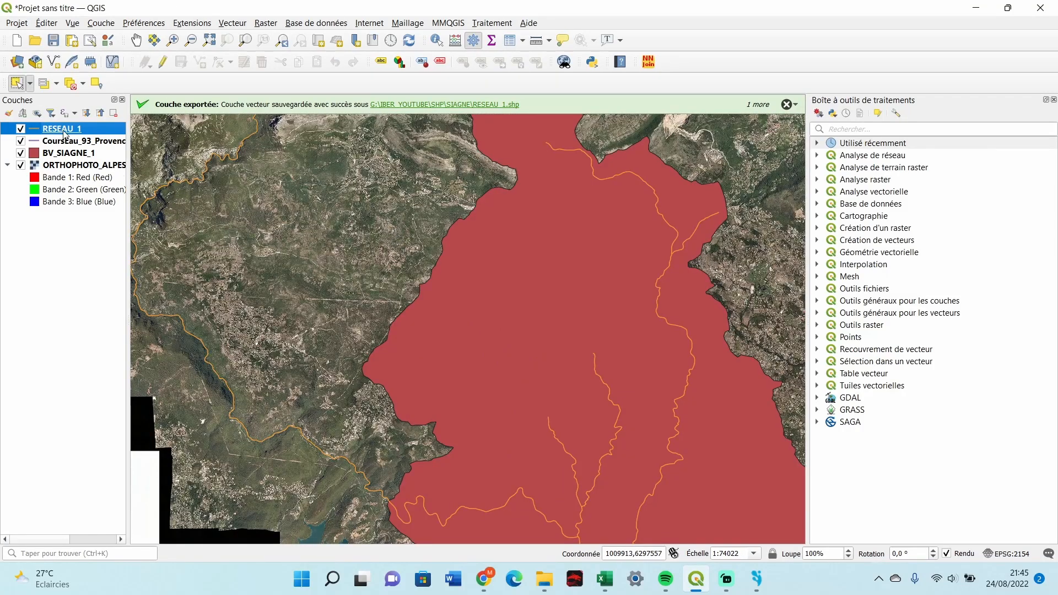
{"action": "left_click", "coordinate": [162, 62]}
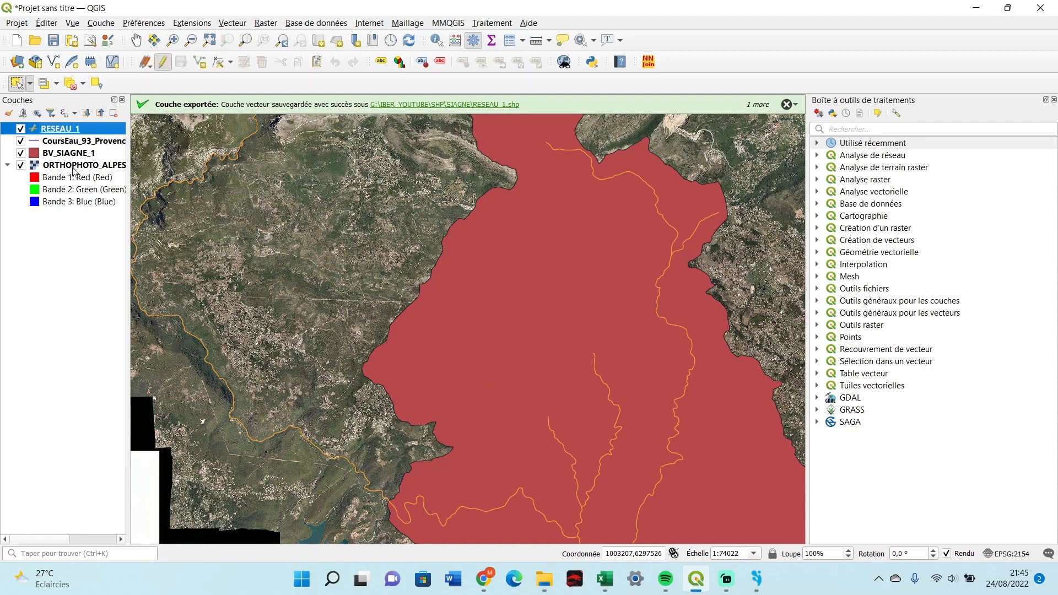
Step: Examine the vertex density of the BV_SIAGNE_1 outline with the Vertex tool in edit mode, and end the layer's editing
{"action": "left_click", "coordinate": [46, 155]}
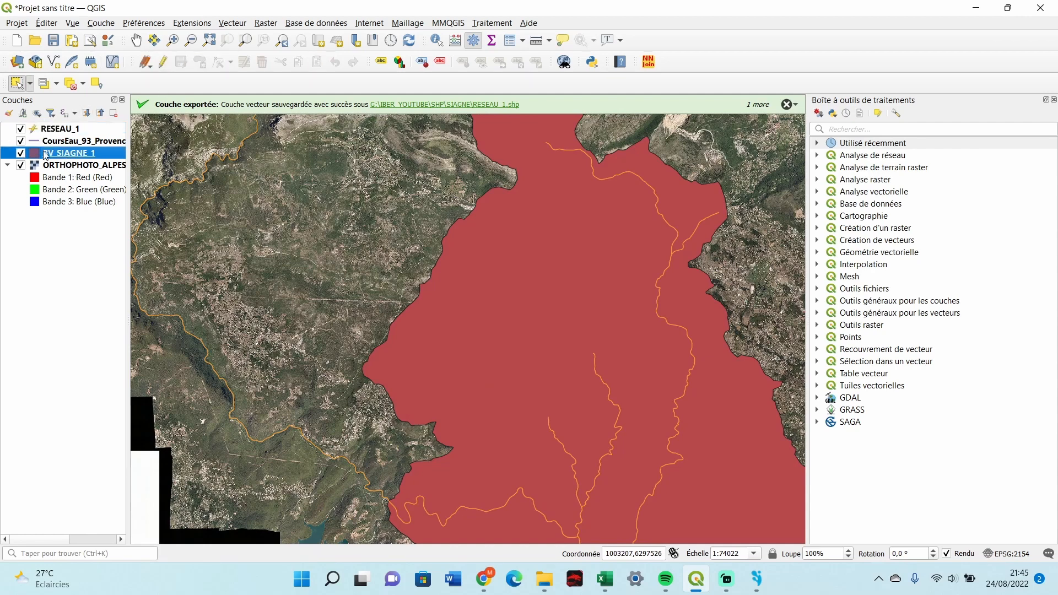
{"action": "left_click", "coordinate": [162, 61]}
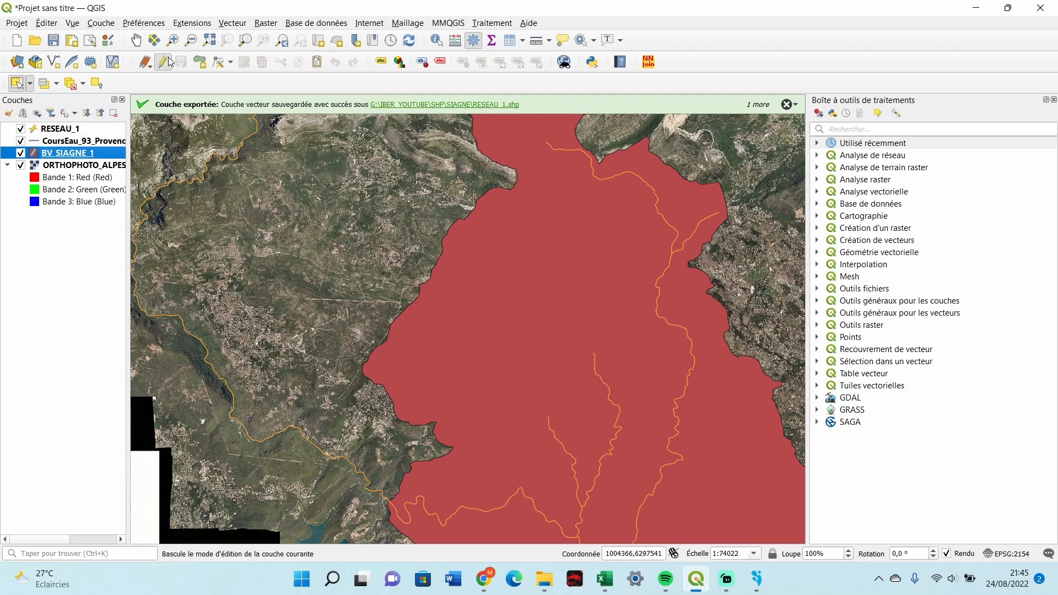
{"action": "left_click", "coordinate": [219, 64]}
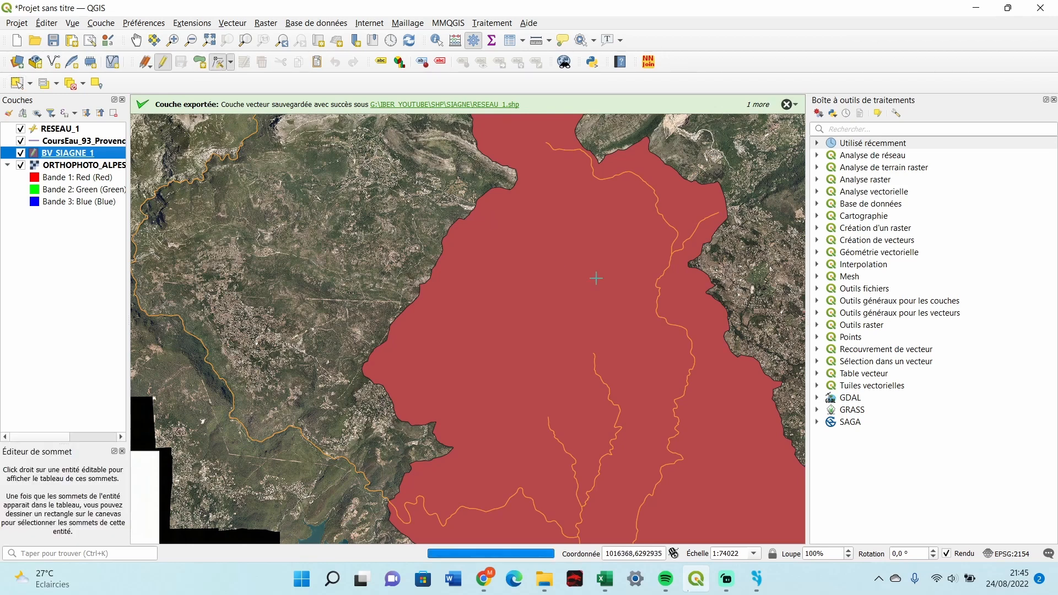
{"action": "scroll", "coordinate": [463, 263], "scroll_direction": "up", "scroll_amount": 2}
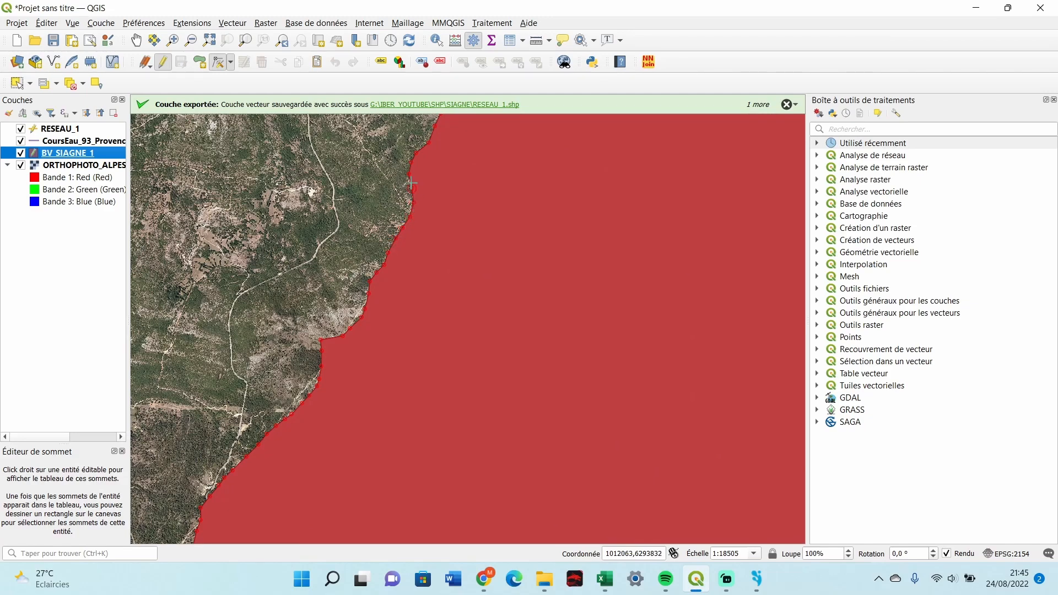
{"action": "scroll", "coordinate": [406, 268], "scroll_direction": "down", "scroll_amount": 2}
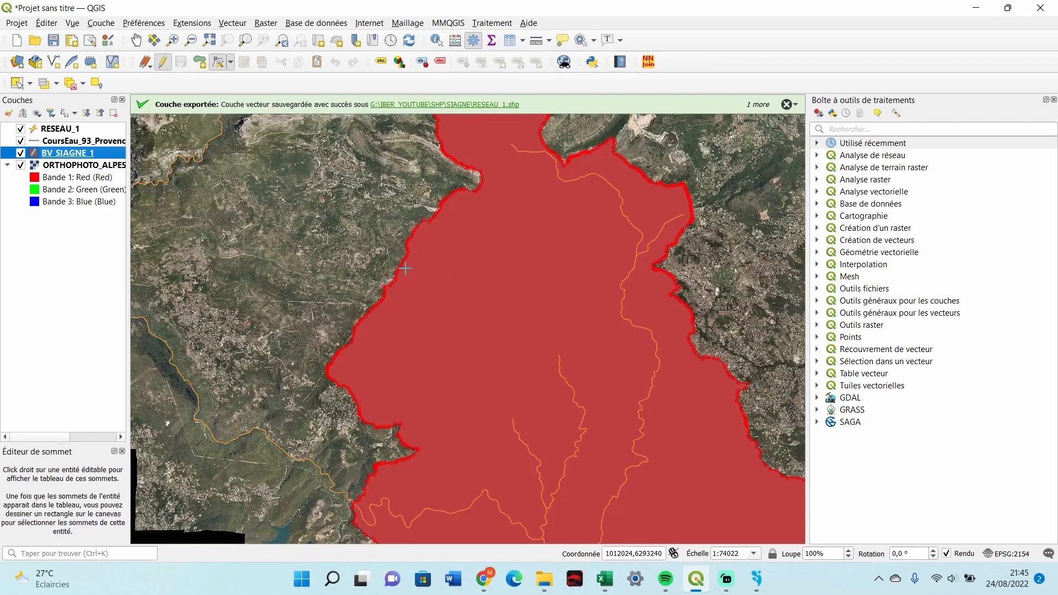
{"action": "scroll", "coordinate": [406, 269], "scroll_direction": "down", "scroll_amount": 1}
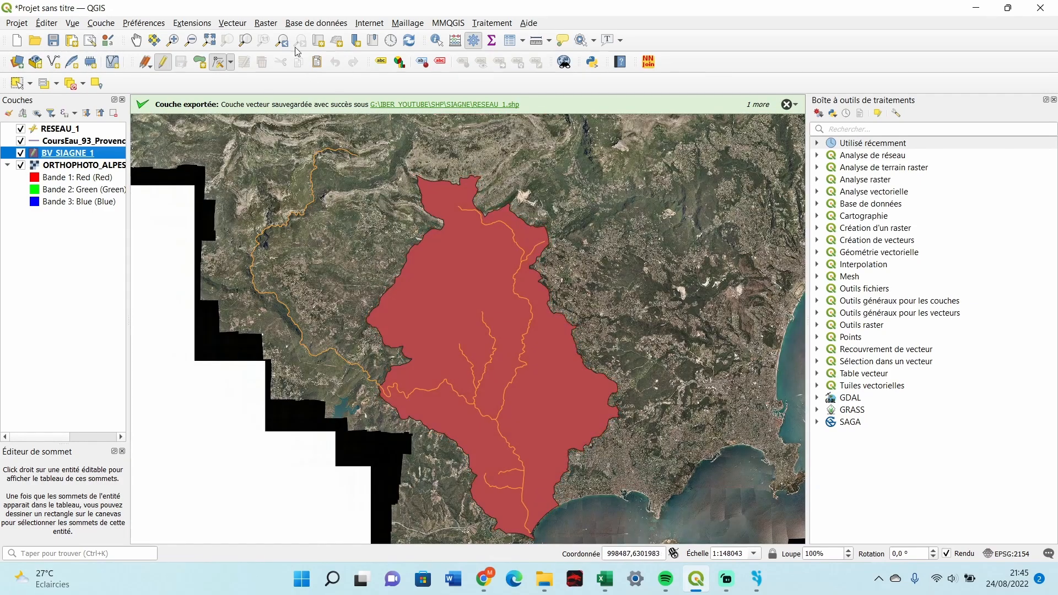
{"action": "left_click", "coordinate": [163, 62]}
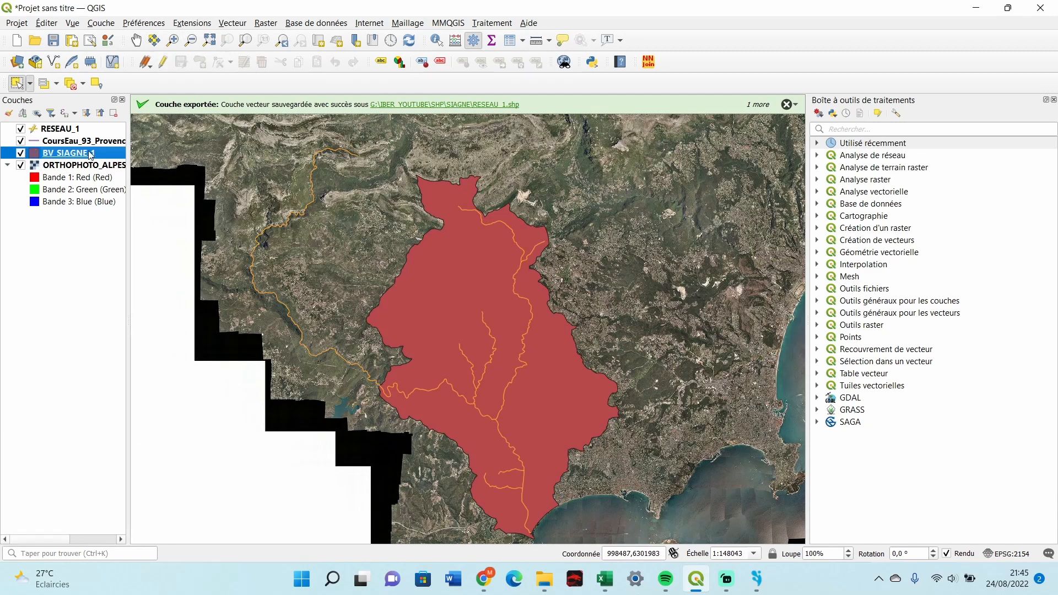
Step: Simplify BV_SIAGNE_1 into a temporary layer with the Distance (Douglas-Peucker) method and a 100 m tolerance, and compare its outline with the original
{"action": "left_click", "coordinate": [310, 25]}
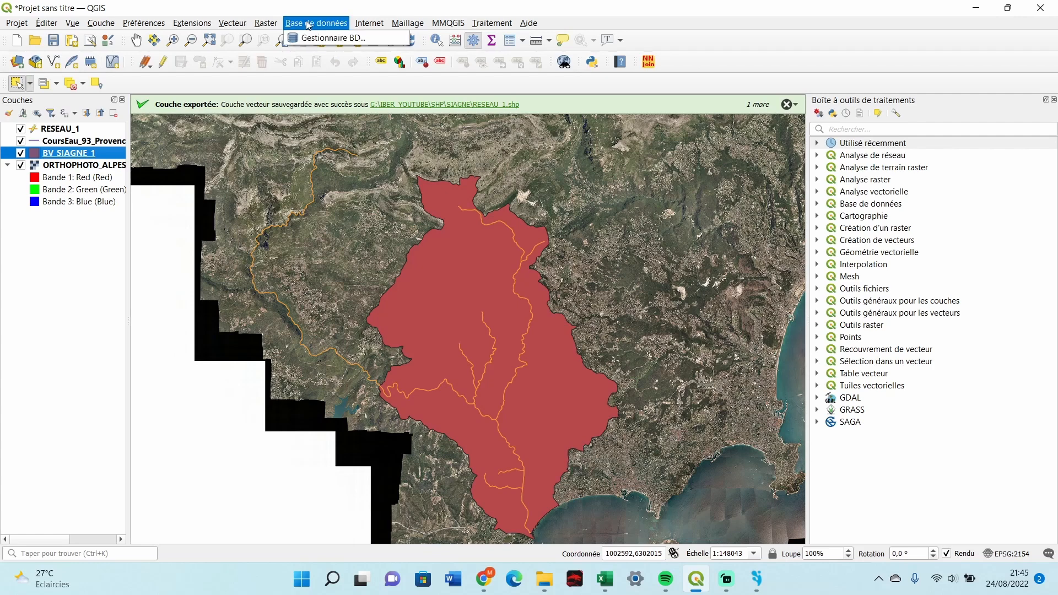
{"action": "mouse_move", "coordinate": [222, 26]}
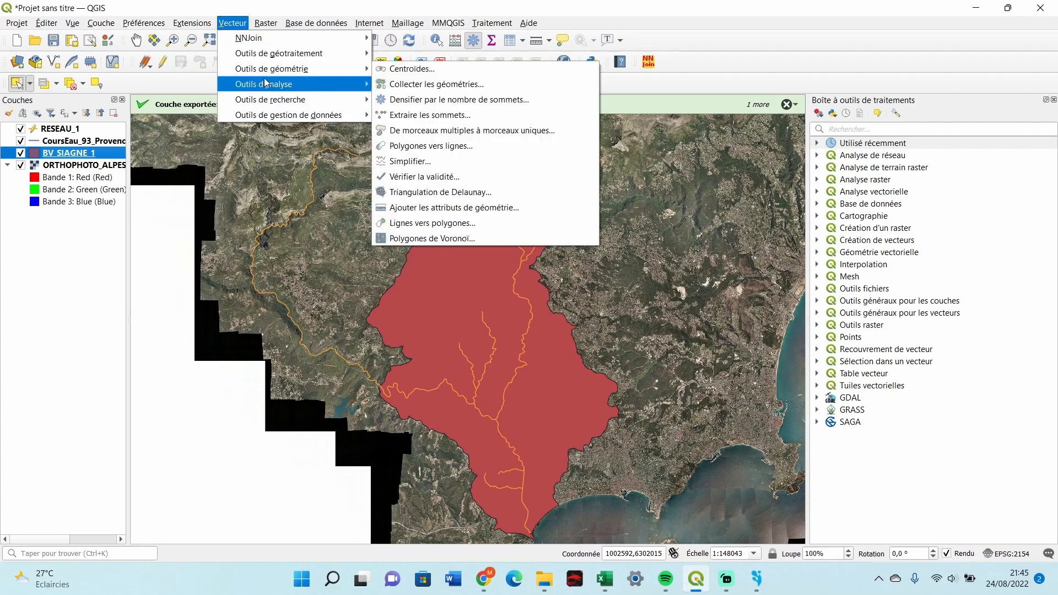
{"action": "mouse_move", "coordinate": [292, 70]}
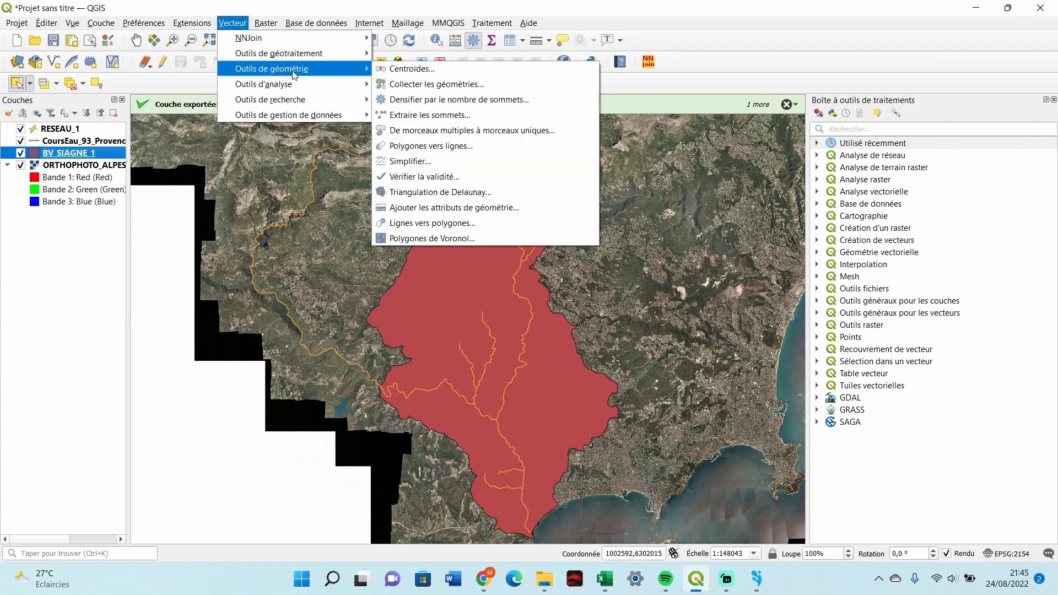
{"action": "left_click", "coordinate": [420, 161]}
{"action": "left_click_drag", "start_coordinate": [291, 276], "coordinate": [135, 263]}
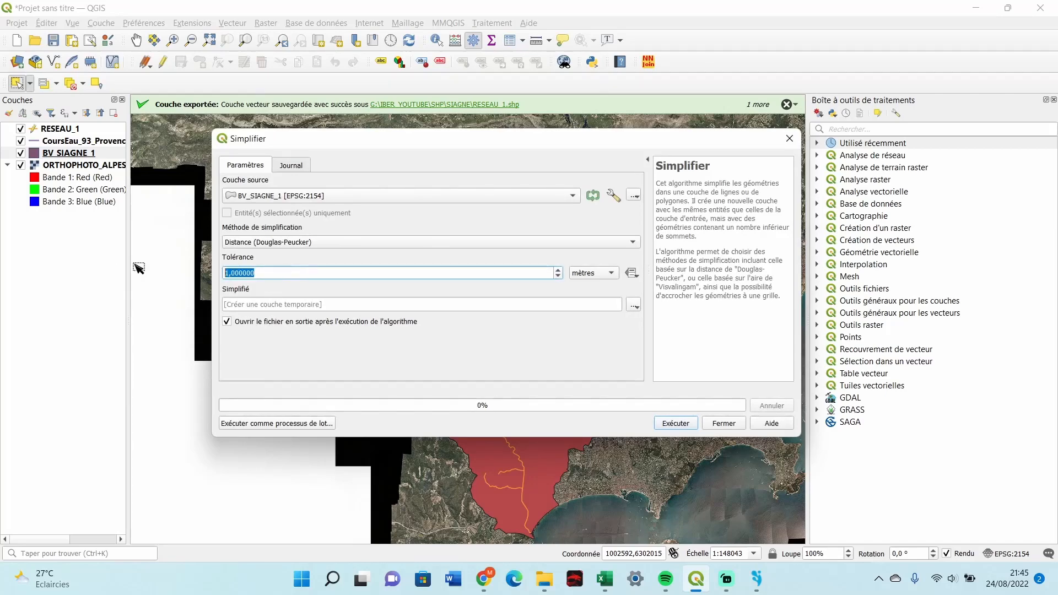
{"action": "type", "text": "100"}
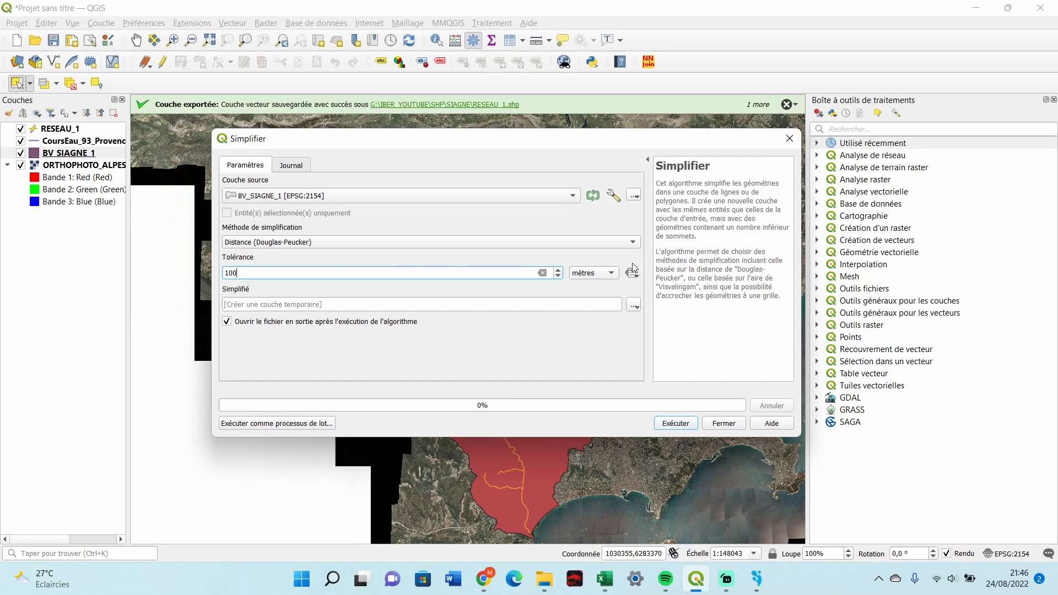
{"action": "left_click", "coordinate": [692, 423]}
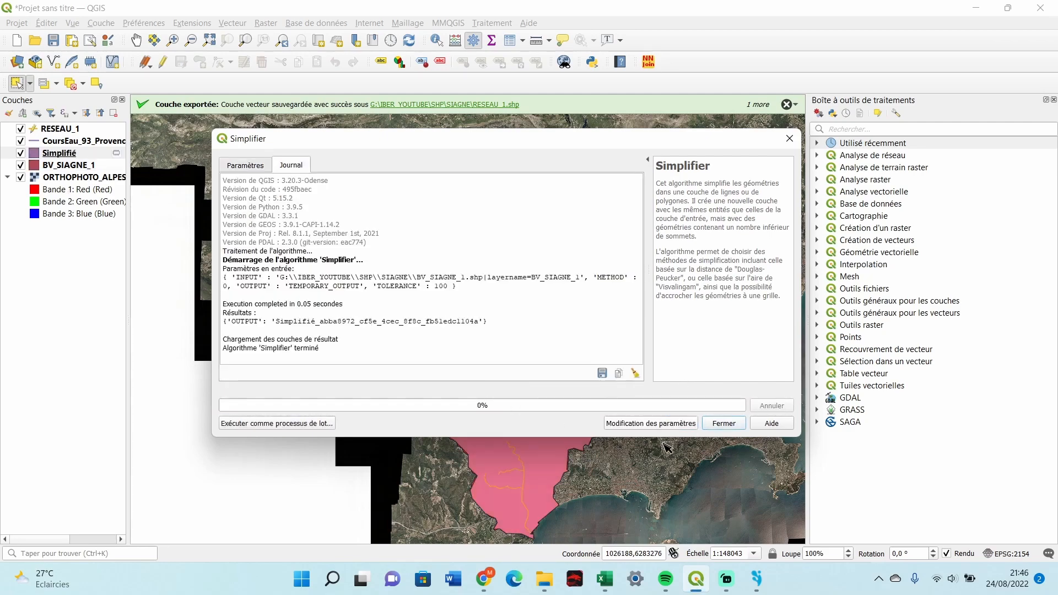
{"action": "left_click", "coordinate": [724, 424]}
{"action": "scroll", "coordinate": [424, 238], "scroll_direction": "up", "scroll_amount": 3}
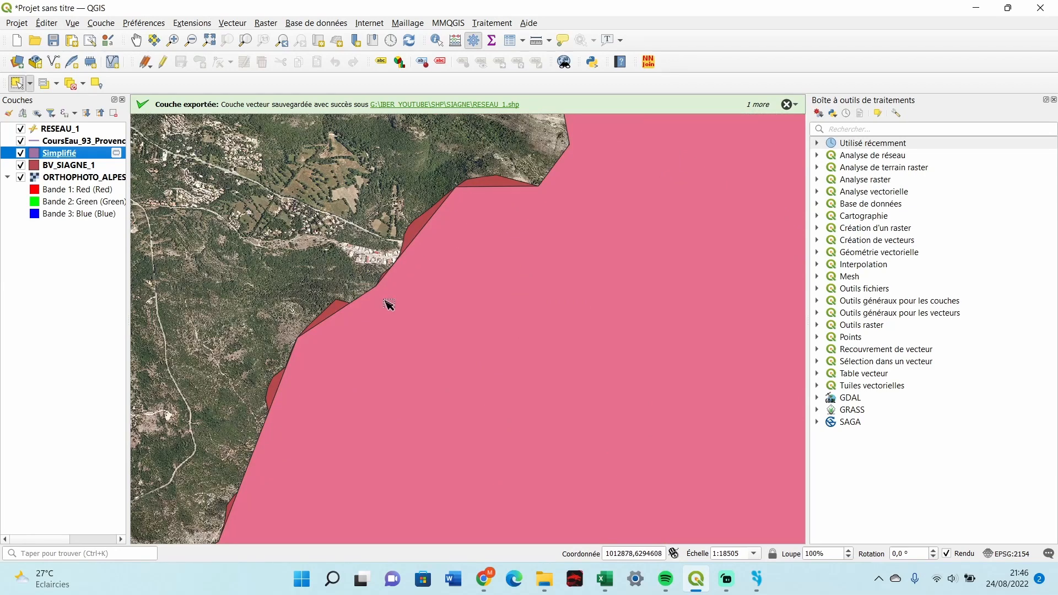
{"action": "scroll", "coordinate": [516, 374], "scroll_direction": "down", "scroll_amount": 4}
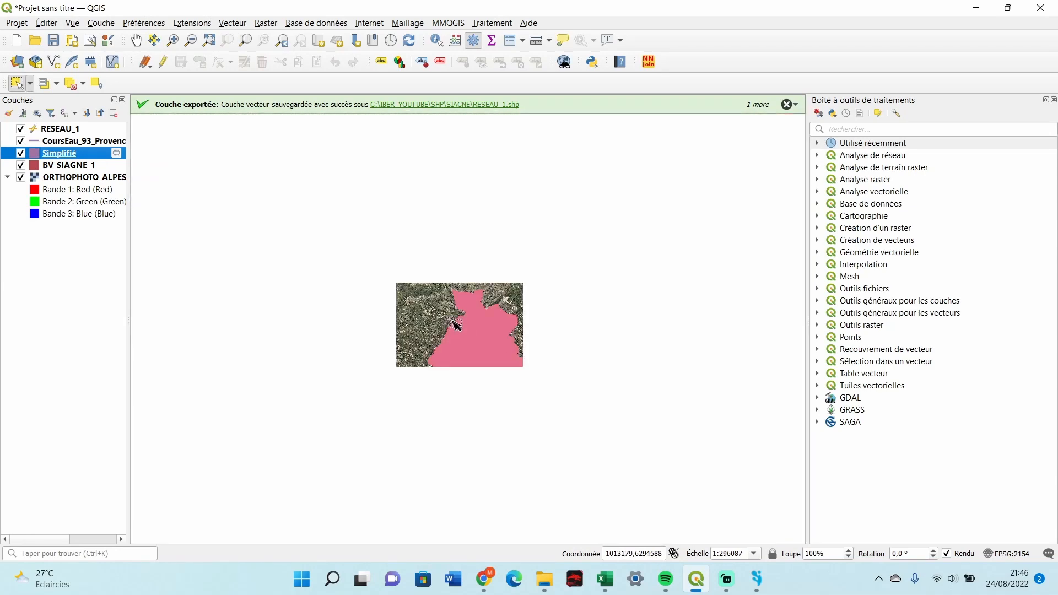
Step: Export the Simplifié layer as an ESRI Shapefile named BV_SIAGNE_2 in the SIAGNE folder, using EPSG:2154, and remove the temporary layer
{"action": "right_click", "coordinate": [54, 153]}
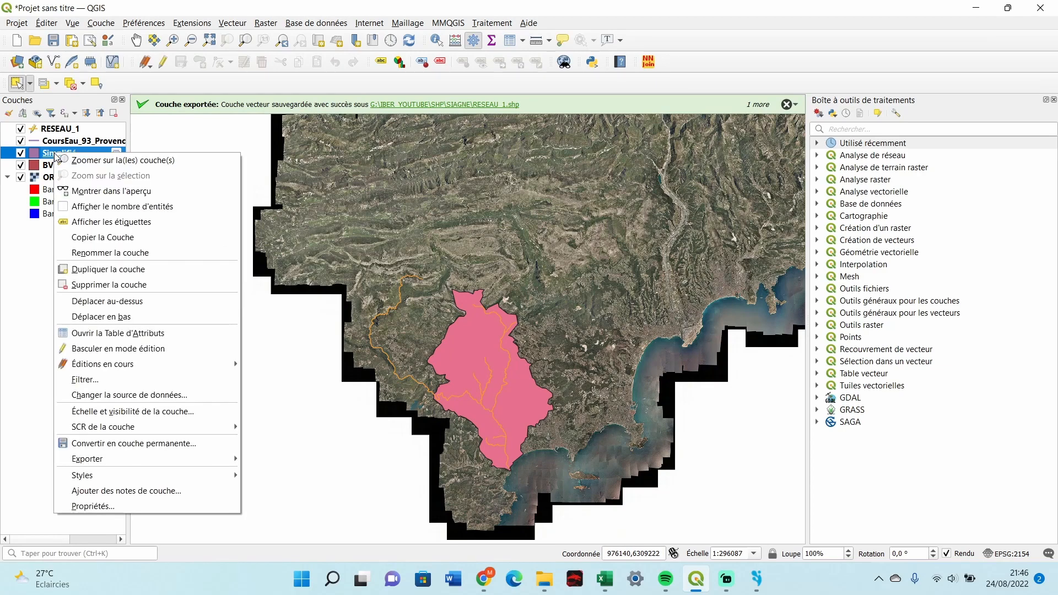
{"action": "mouse_move", "coordinate": [107, 460]}
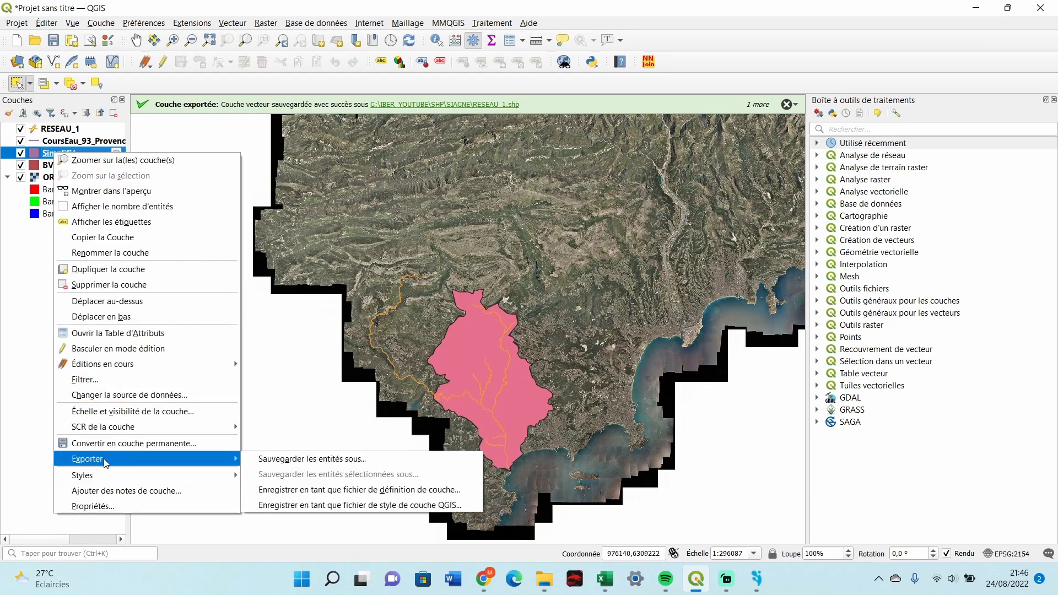
{"action": "left_click", "coordinate": [278, 460]}
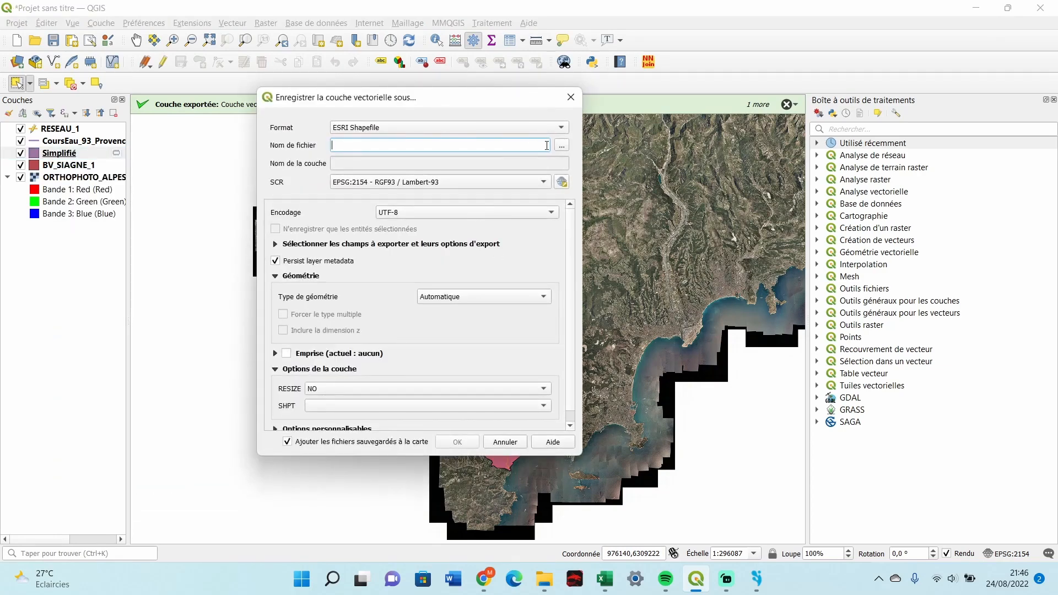
{"action": "left_click", "coordinate": [562, 146]}
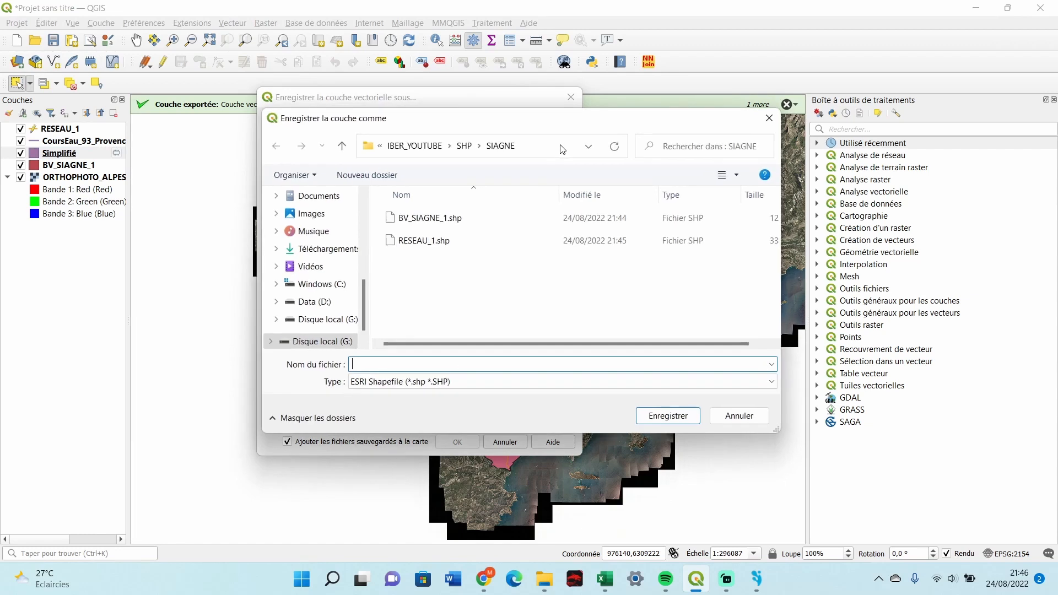
{"action": "left_click", "coordinate": [433, 242]}
{"action": "left_click", "coordinate": [444, 219]}
{"action": "left_click", "coordinate": [401, 364]}
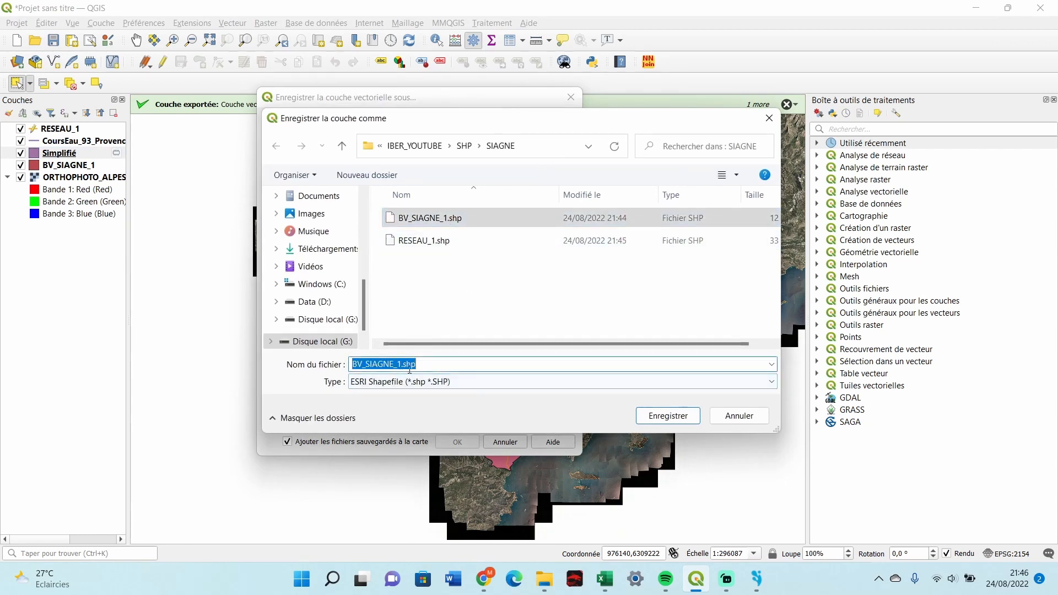
{"action": "left_click", "coordinate": [401, 364]}
{"action": "key", "text": "BackSpace"}
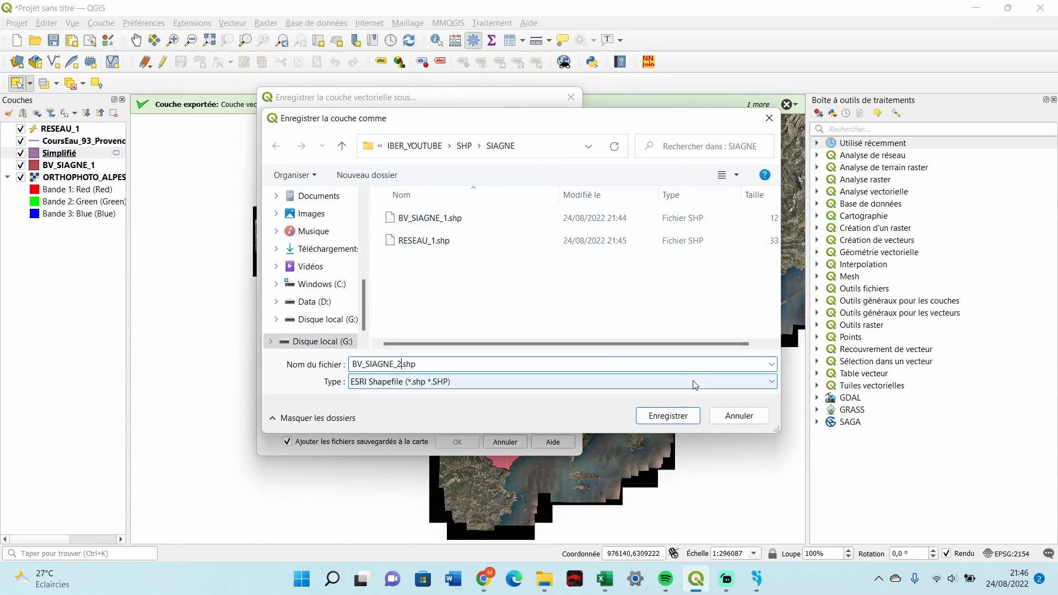
{"action": "left_click", "coordinate": [667, 416]}
{"action": "left_click", "coordinate": [441, 445]}
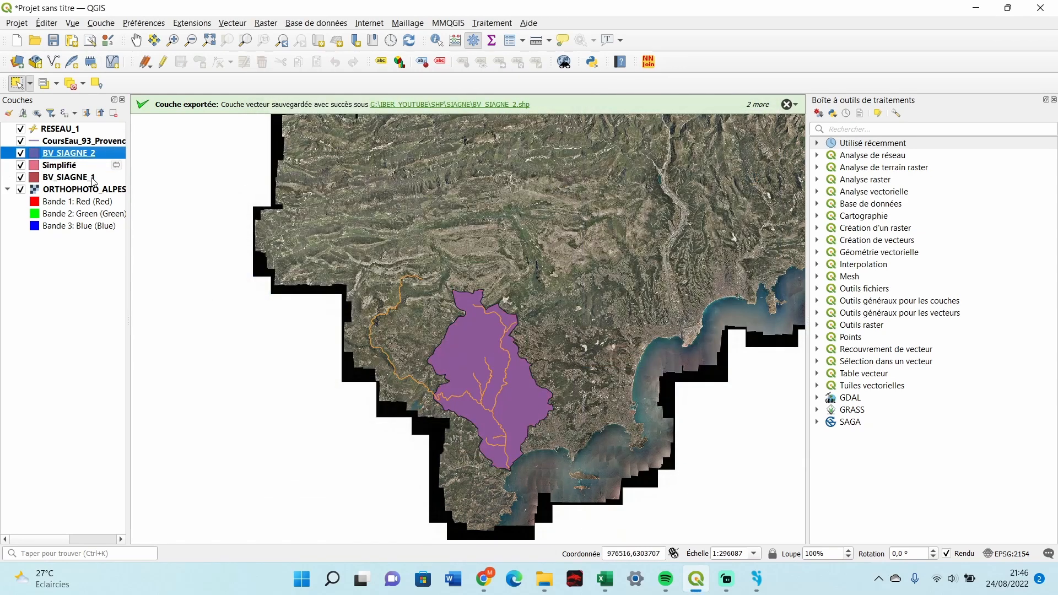
{"action": "left_click", "coordinate": [67, 166]}
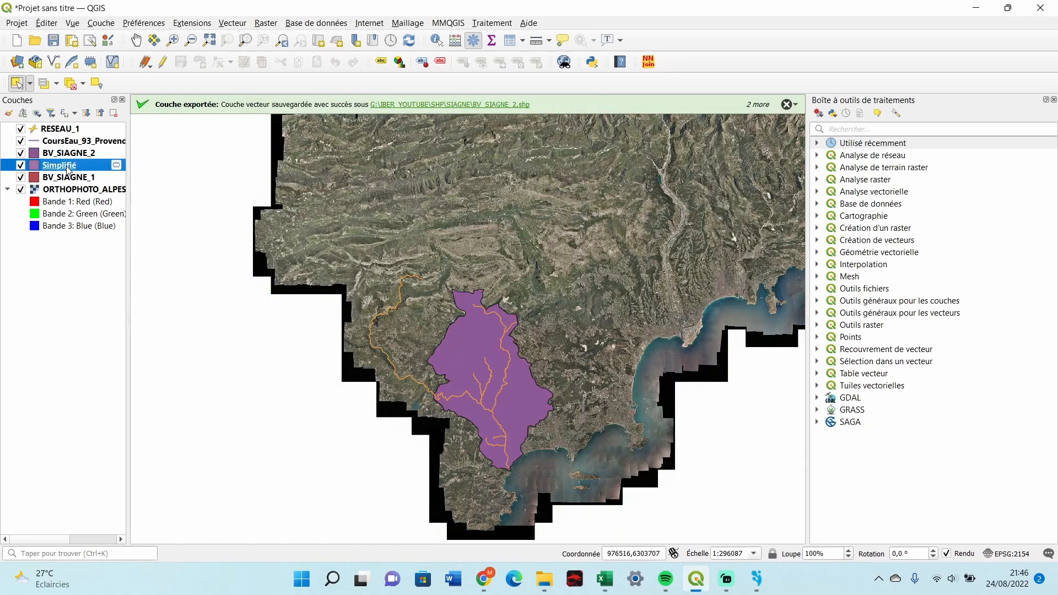
{"action": "left_click", "coordinate": [115, 114]}
Step: Compare the simplified RESEAU_2 river lines with the original RESEAU_1 lines at close range and across the basin
{"action": "scroll", "coordinate": [530, 375], "scroll_direction": "up", "scroll_amount": 2}
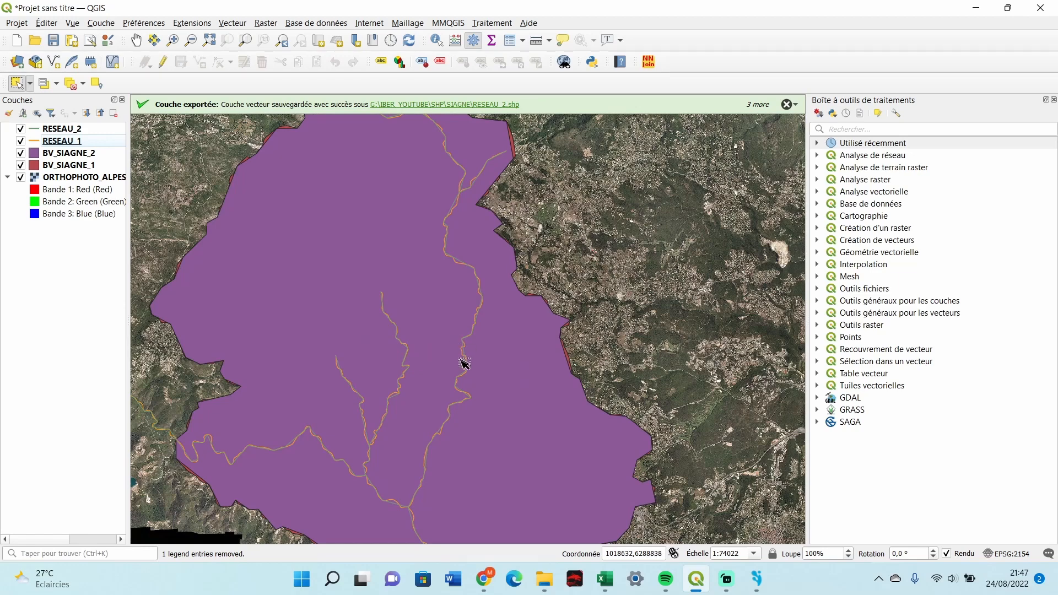
{"action": "scroll", "coordinate": [464, 364], "scroll_direction": "up", "scroll_amount": 2}
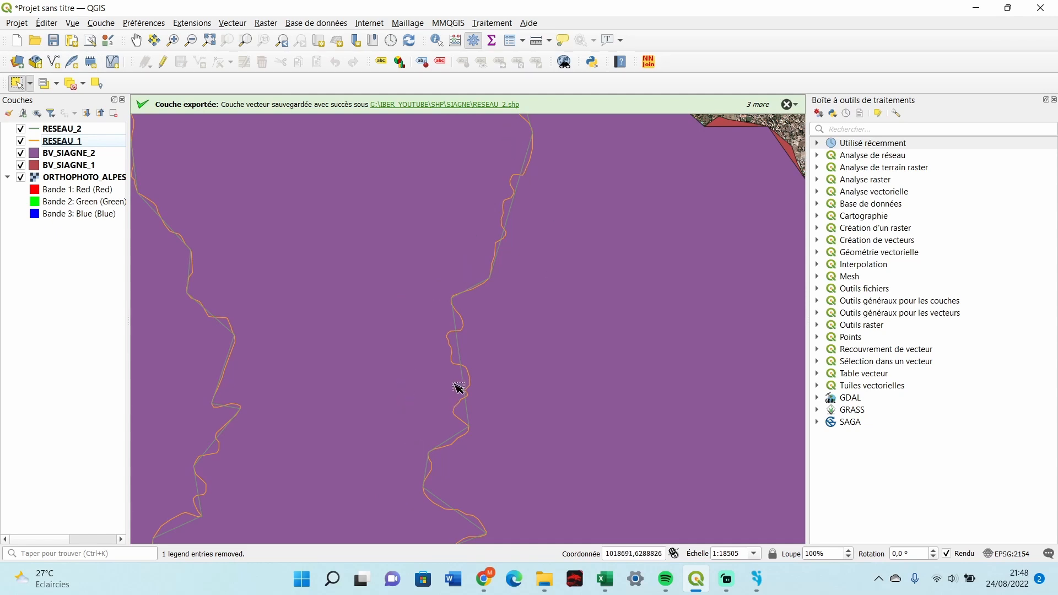
{"action": "scroll", "coordinate": [462, 385], "scroll_direction": "up", "scroll_amount": 1}
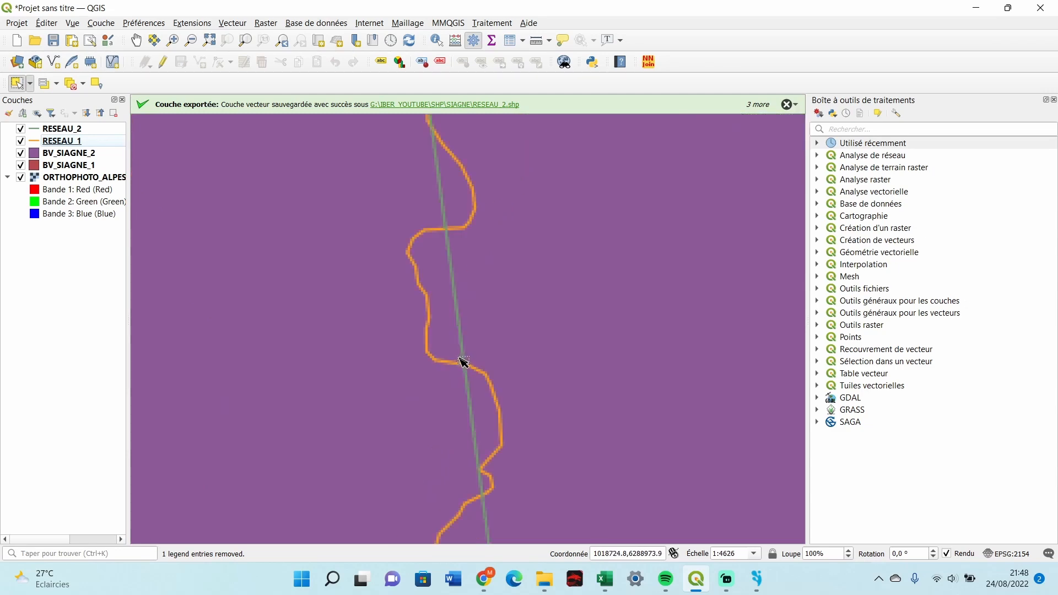
{"action": "scroll", "coordinate": [463, 359], "scroll_direction": "down", "scroll_amount": 2}
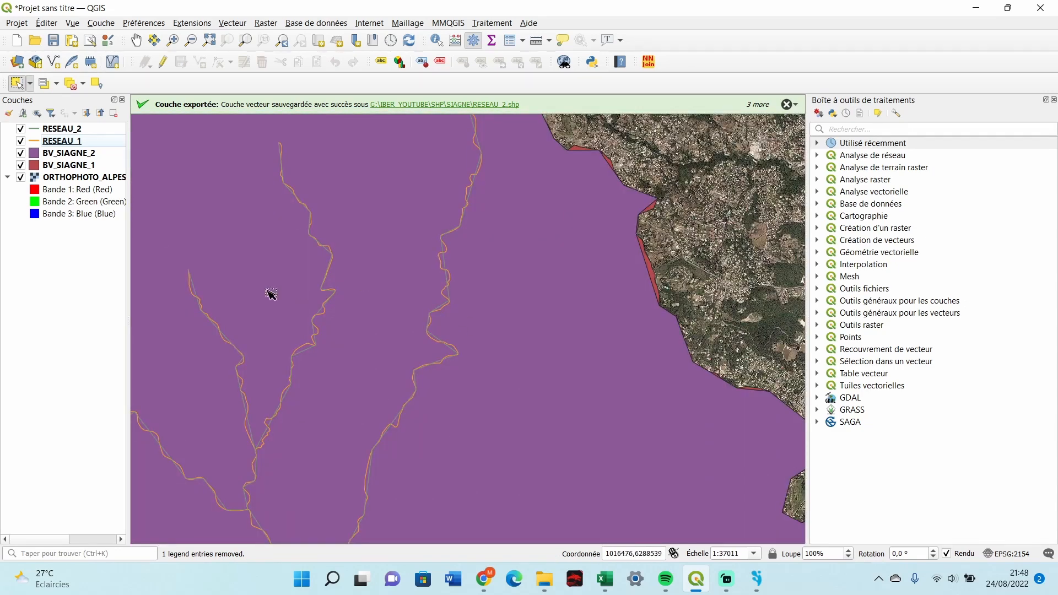
{"action": "scroll", "coordinate": [502, 286], "scroll_direction": "down", "scroll_amount": 1}
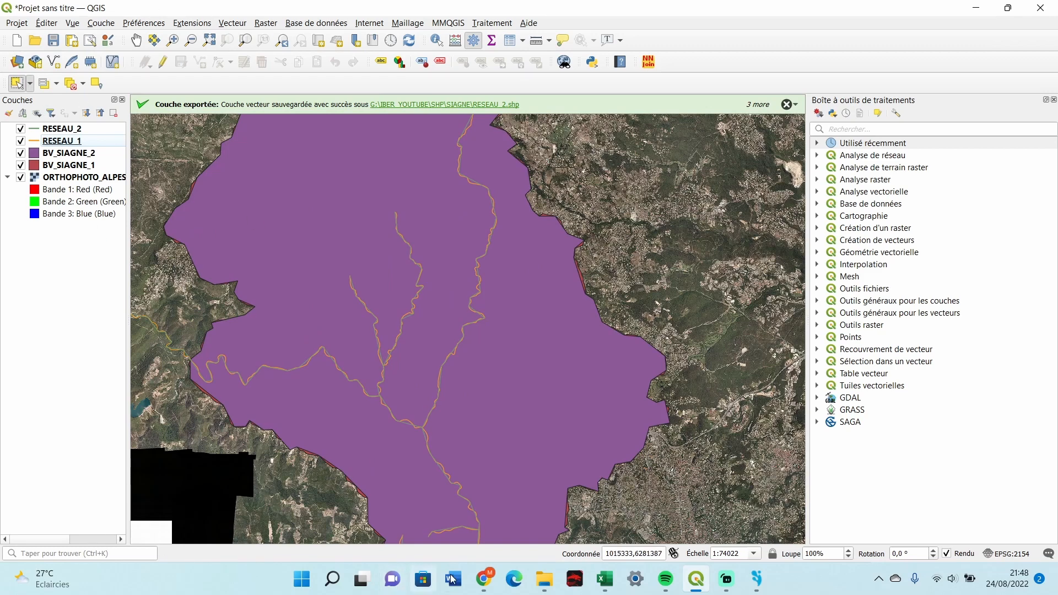
Step: Switch to File Explorer and load all files from IBER_YOUTUBE\MNT\MNT_MOSAIQUE_ALPES-MARITIMES into the QGIS project
{"action": "left_click", "coordinate": [545, 578]}
{"action": "left_click", "coordinate": [458, 89]}
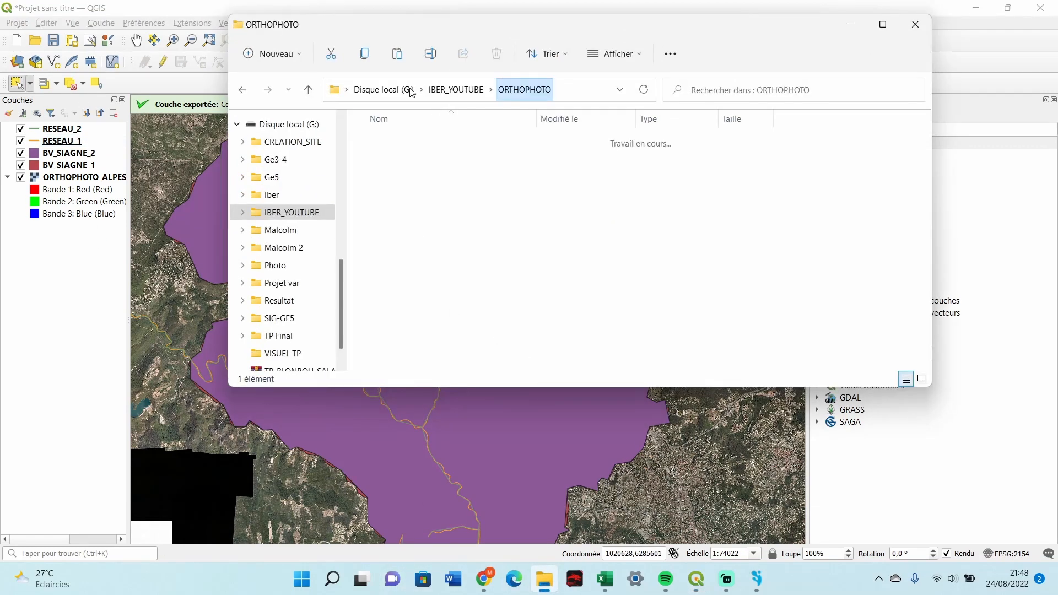
{"action": "left_click", "coordinate": [462, 91]}
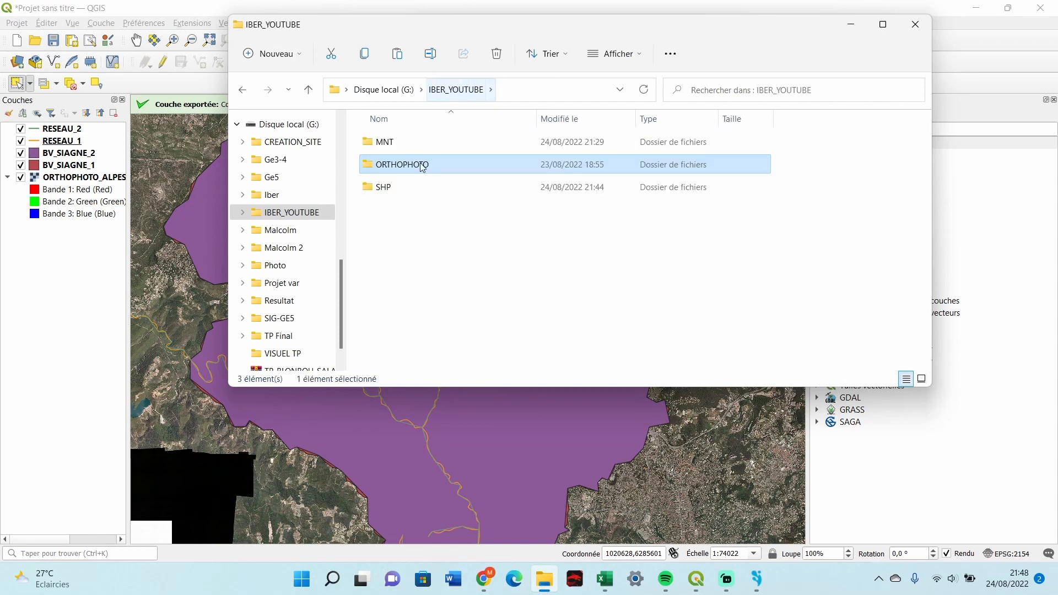
{"action": "double_click", "coordinate": [398, 144]}
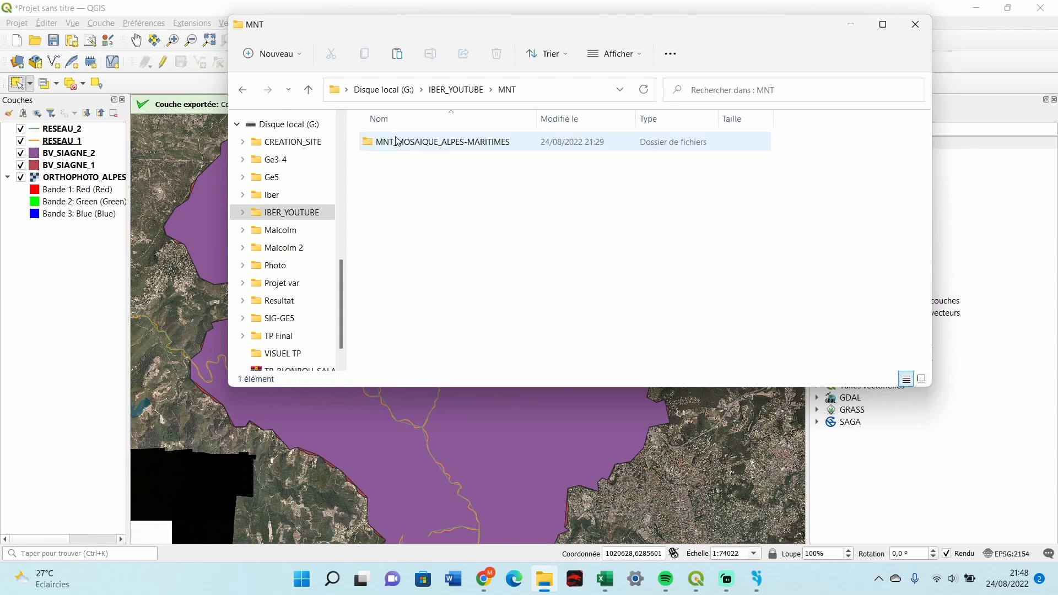
{"action": "double_click", "coordinate": [457, 147]}
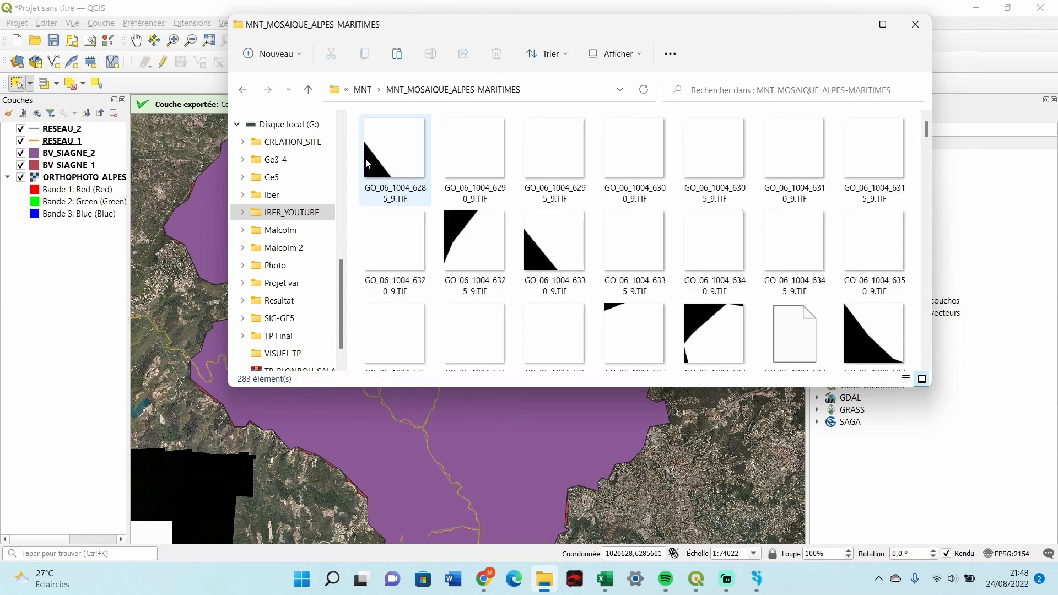
{"action": "key", "text": "ctrl+a"}
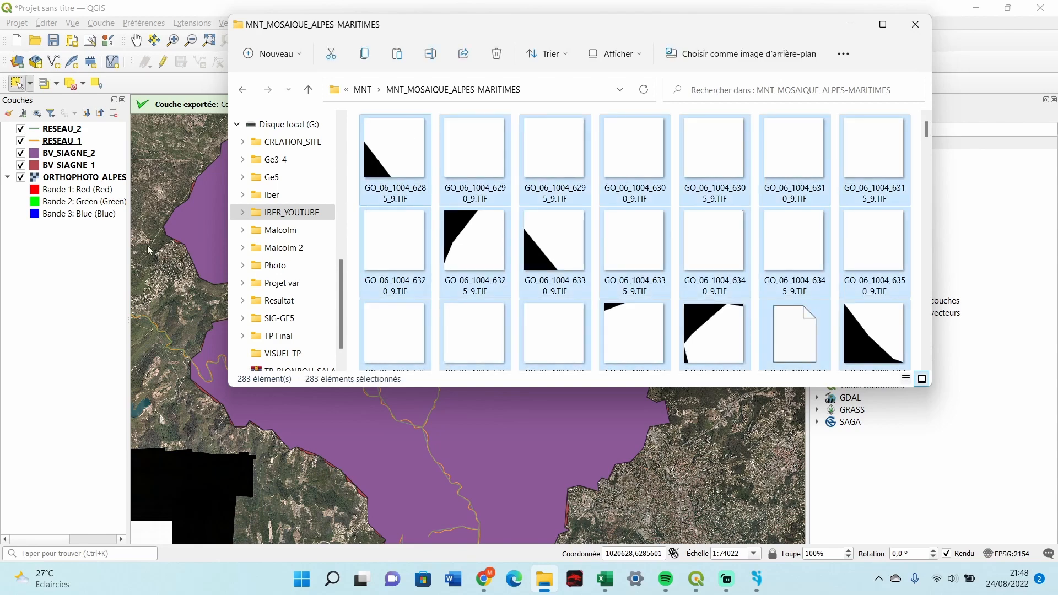
{"action": "left_click_drag", "start_coordinate": [147, 250], "coordinate": [79, 231]}
{"action": "left_click", "coordinate": [849, 21]}
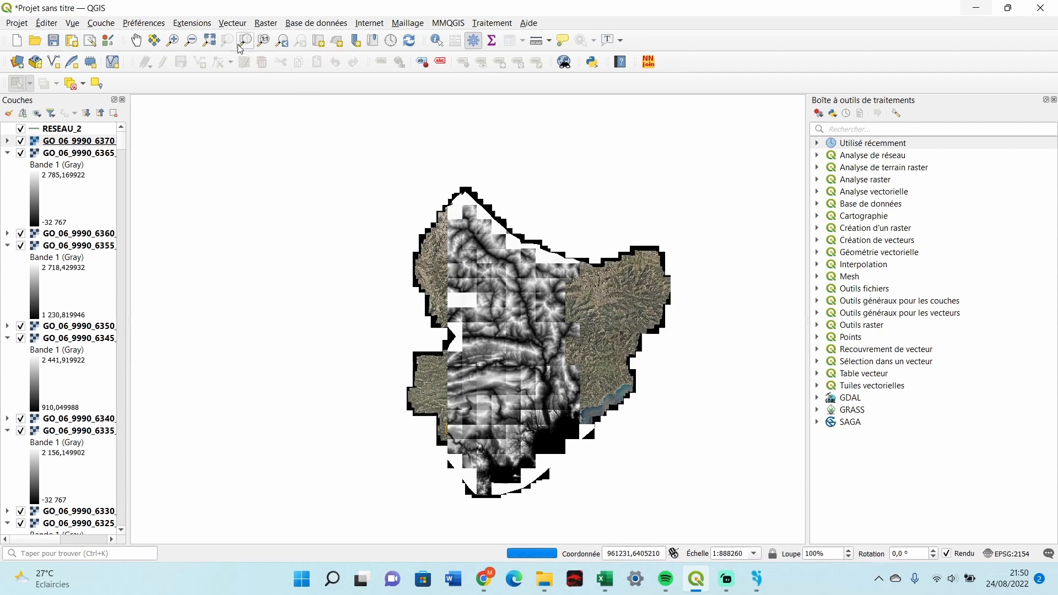
Step: Set up a raster merge (Fusion) with all GO_06 elevation tiles as input, excluding the ORTHOPHOTO_ALPES-MARTIMES_20cm_2009 layer
{"action": "left_click", "coordinate": [274, 26]}
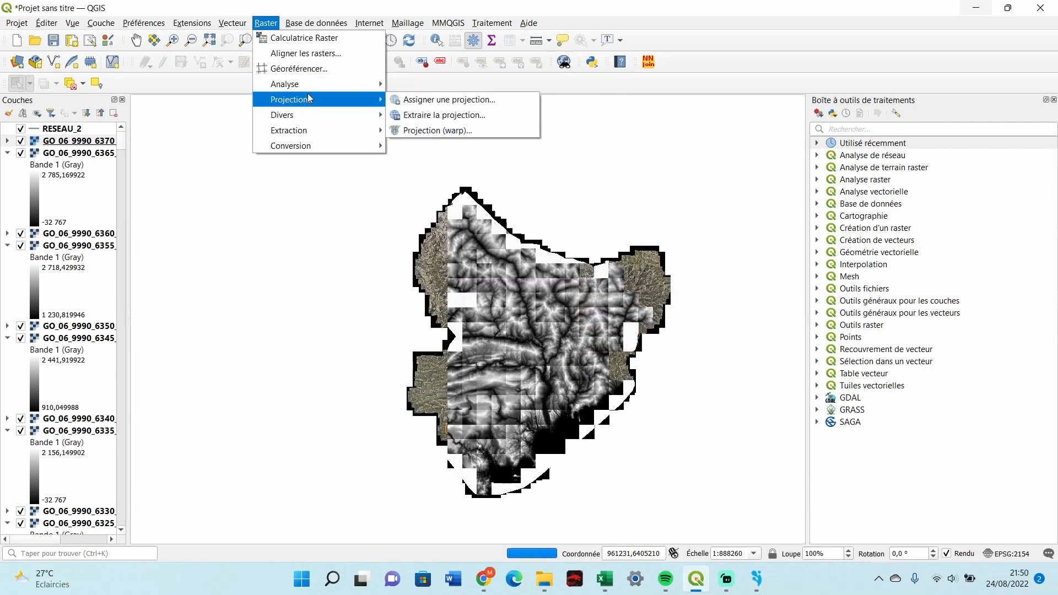
{"action": "mouse_move", "coordinate": [321, 101]}
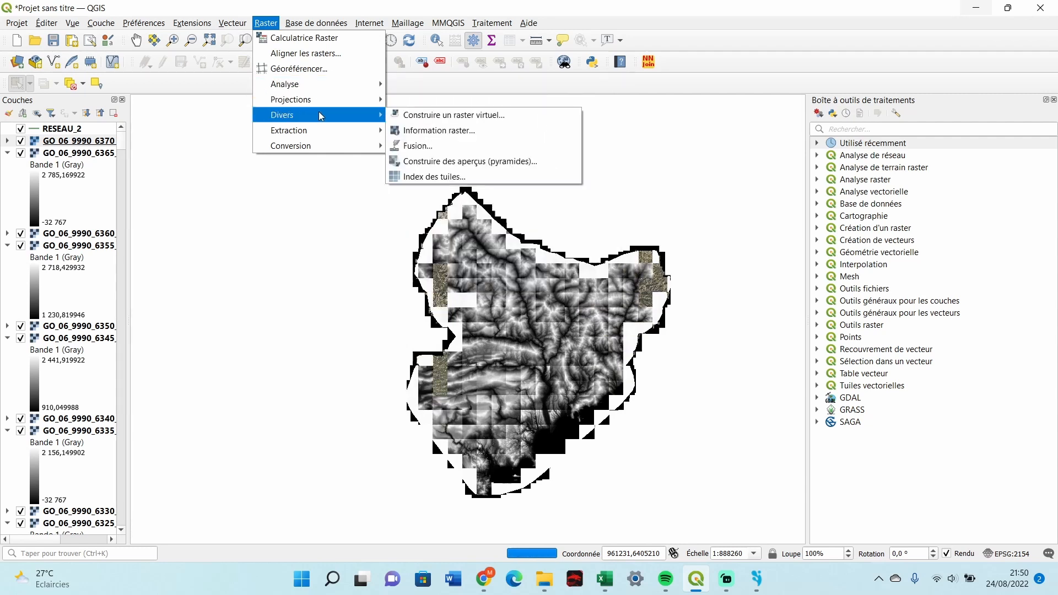
{"action": "left_click", "coordinate": [417, 147]}
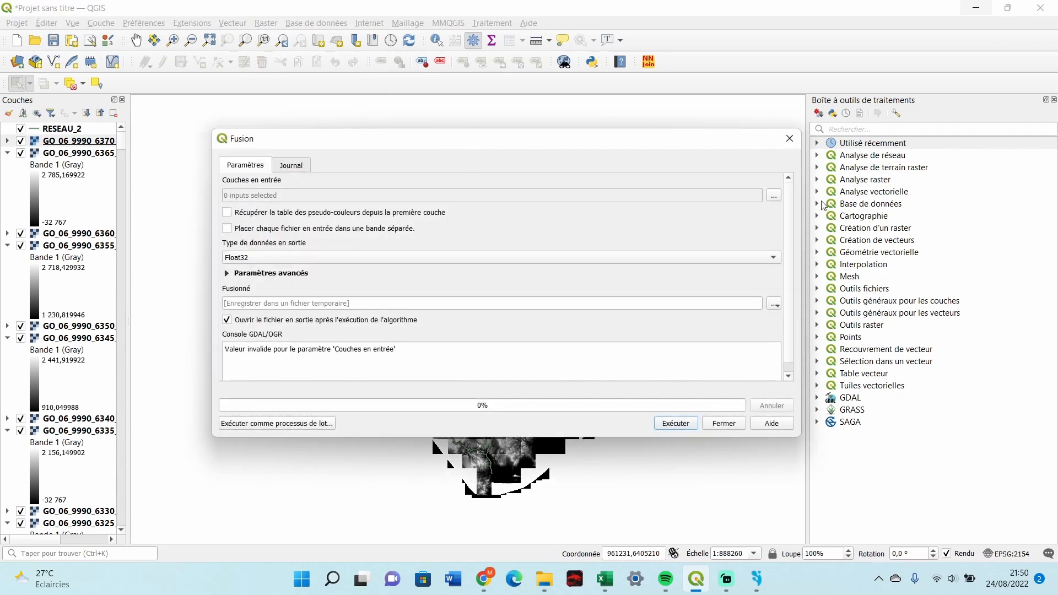
{"action": "left_click", "coordinate": [774, 197]}
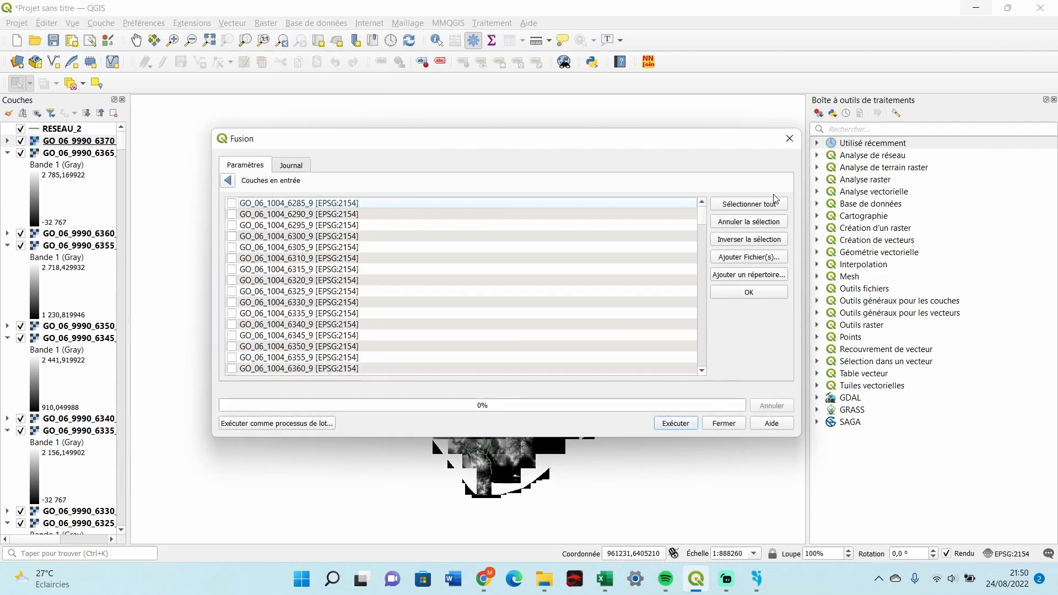
{"action": "left_click", "coordinate": [741, 207]}
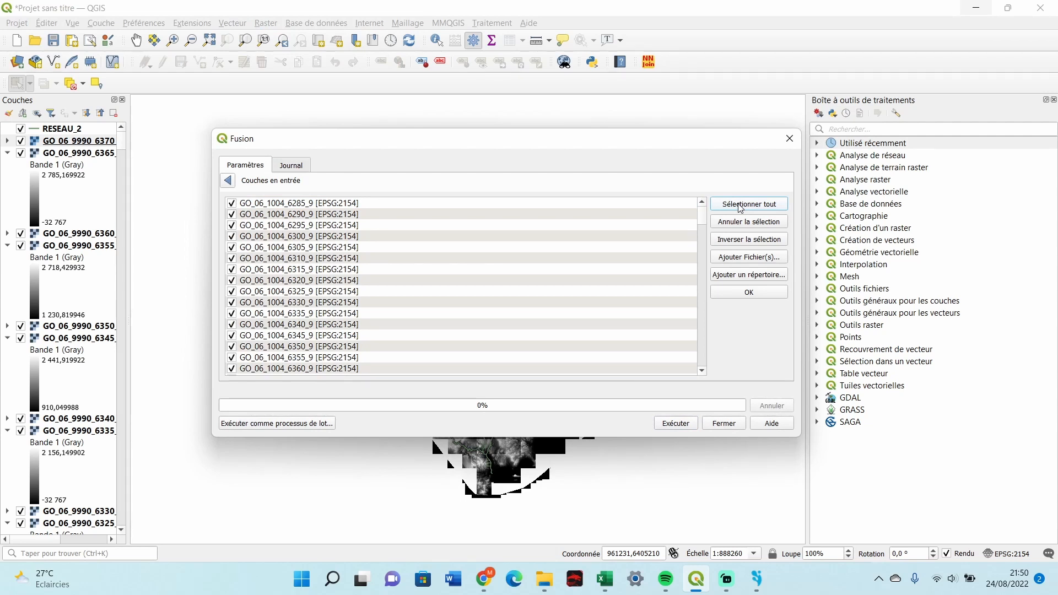
{"action": "left_click_drag", "start_coordinate": [701, 216], "coordinate": [705, 370]}
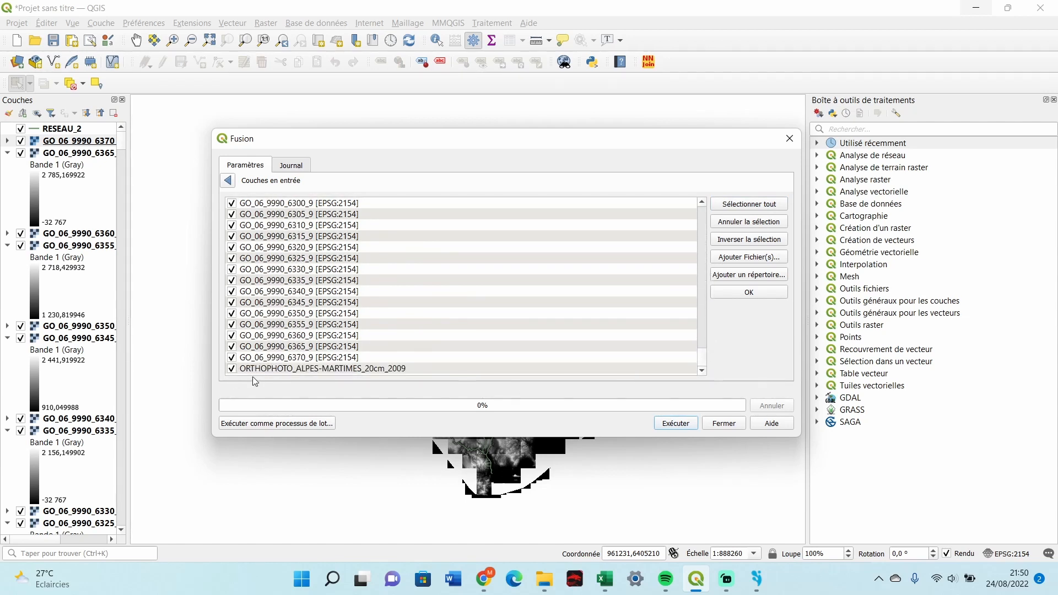
{"action": "left_click", "coordinate": [231, 369]}
{"action": "left_click", "coordinate": [744, 293]}
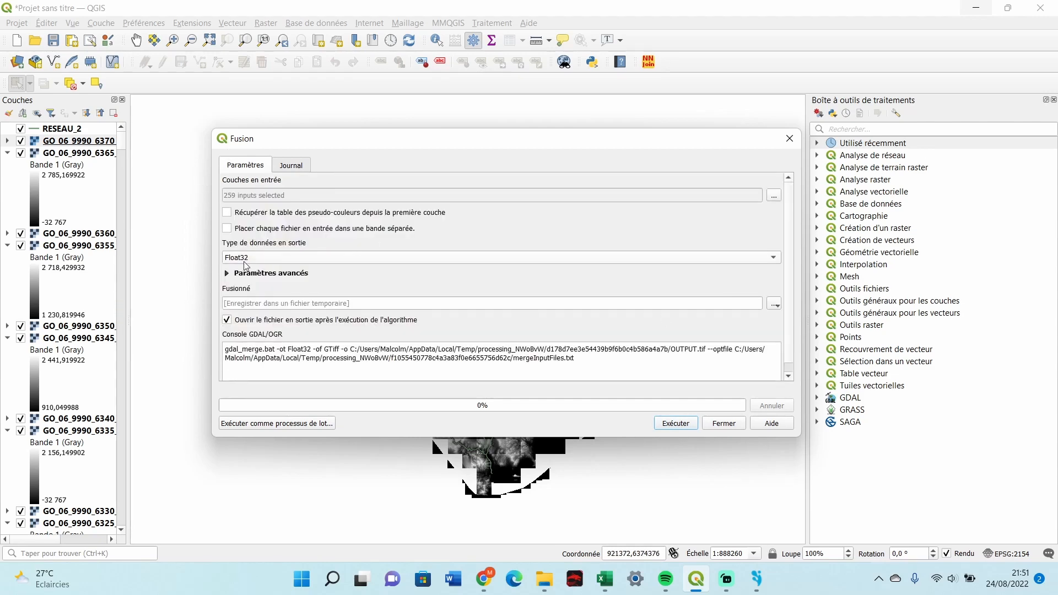
Step: Run the merge with the output saved as ALPES-MARITIMES.tif in the MNT_MOSAIQUE_ALPES-MARITIMES folder
{"action": "left_click", "coordinate": [775, 304]}
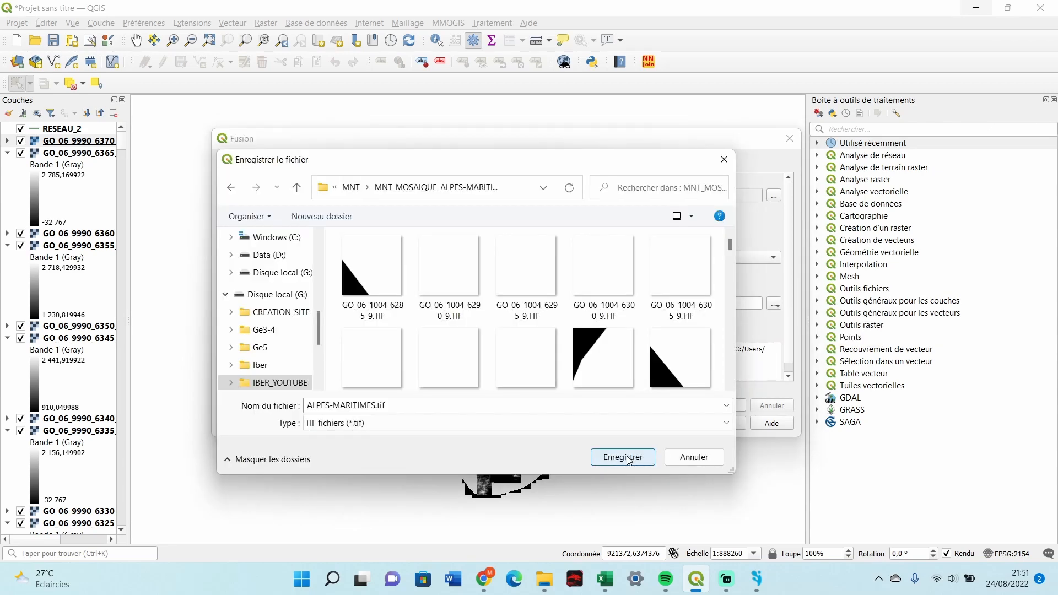
{"action": "left_click", "coordinate": [629, 461]}
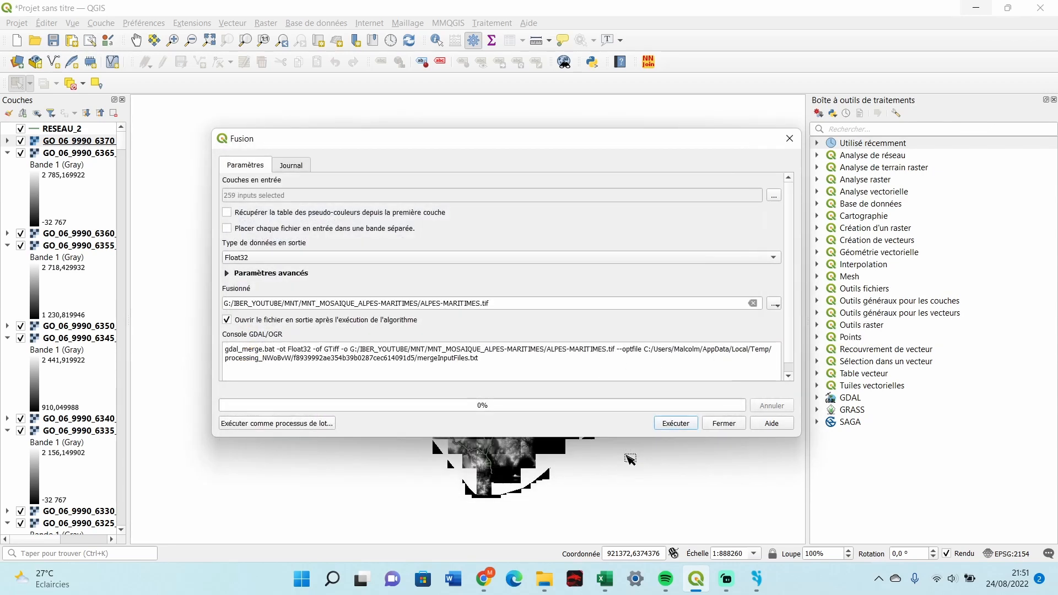
{"action": "left_click", "coordinate": [675, 424]}
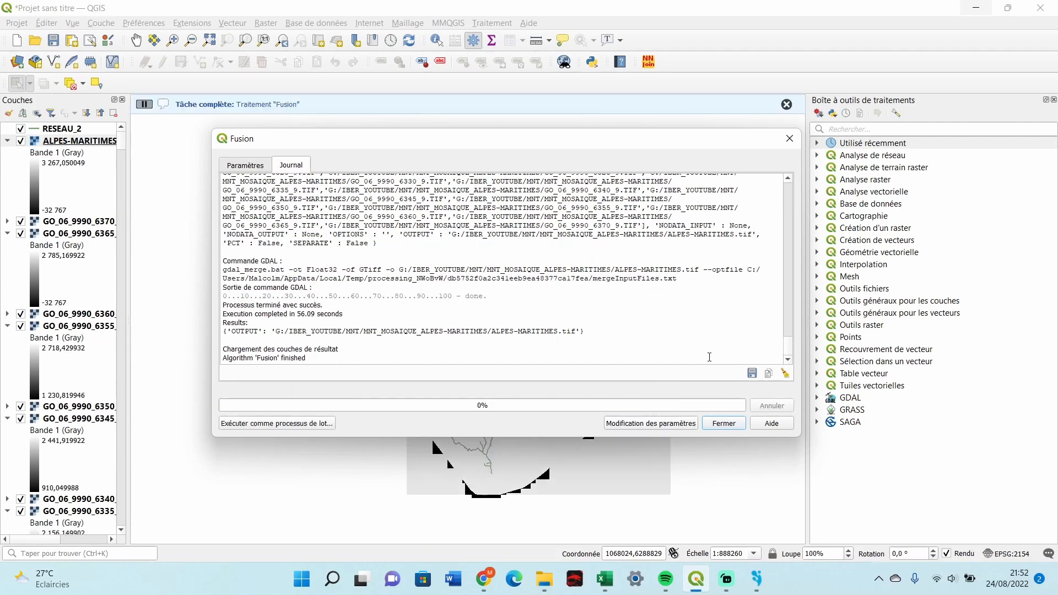
{"action": "left_click", "coordinate": [724, 423]}
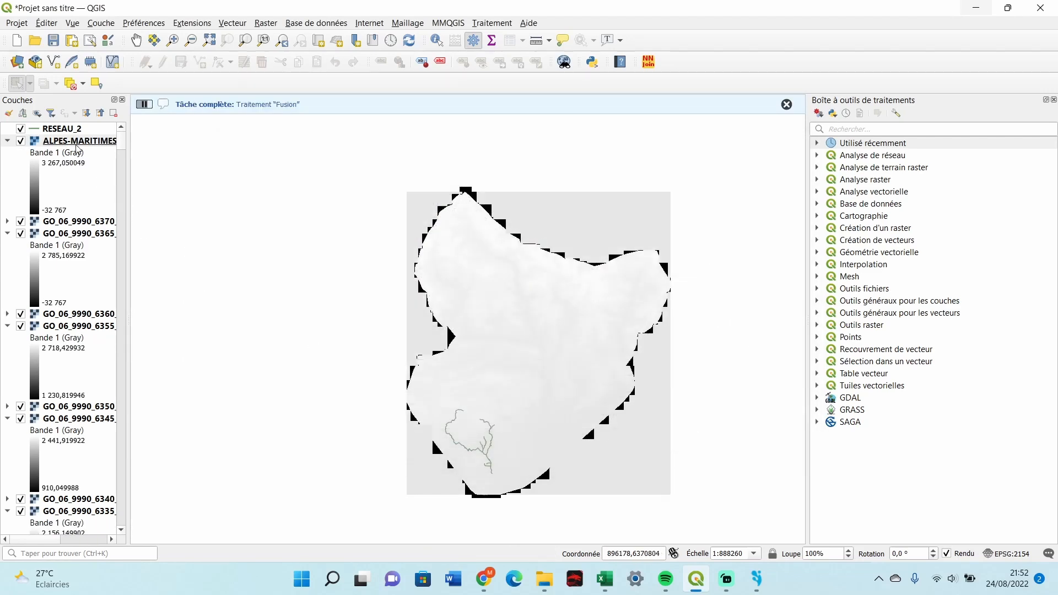
Step: Collapse the ALPES-MARITIMES legend and remove all the individual GO_06 tile layers from the project
{"action": "left_click", "coordinate": [7, 142]}
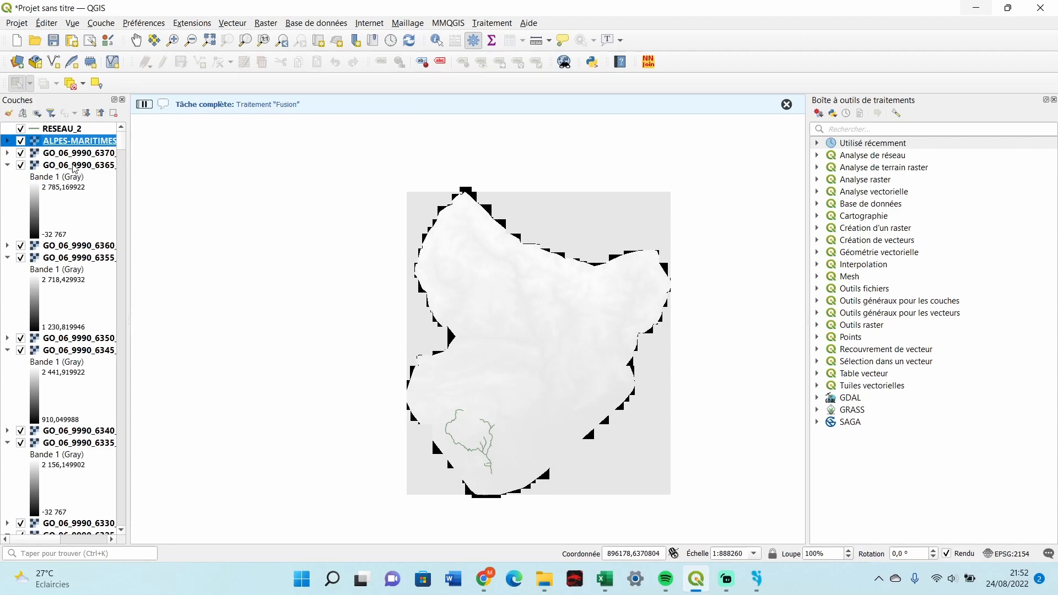
{"action": "left_click", "coordinate": [57, 157]}
{"action": "left_click_drag", "start_coordinate": [125, 148], "coordinate": [117, 530]}
{"action": "left_click", "coordinate": [72, 444], "text": "shift"}
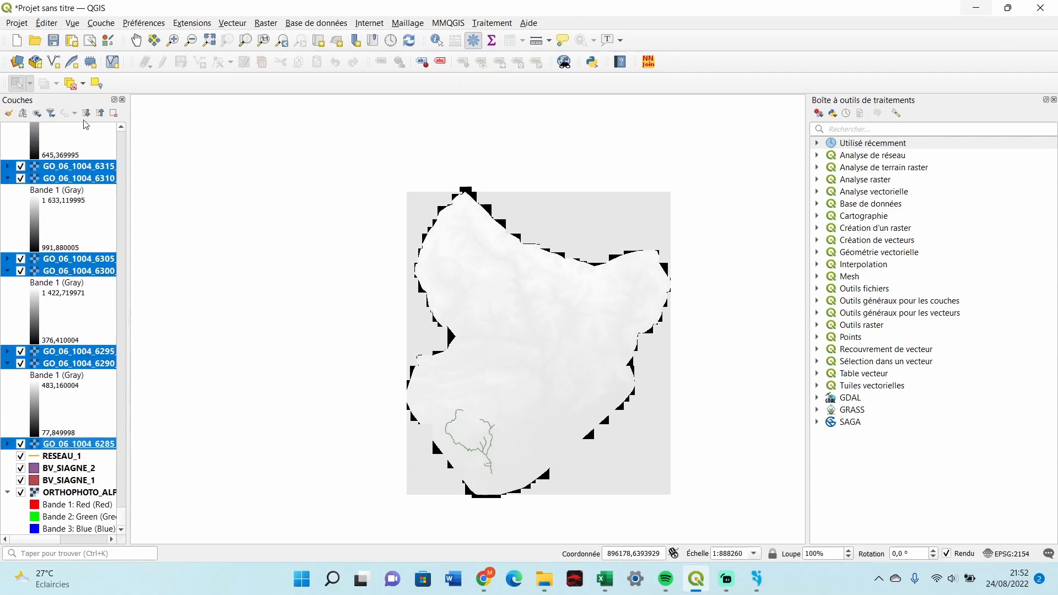
{"action": "left_click", "coordinate": [116, 118]}
{"action": "left_click", "coordinate": [531, 304]}
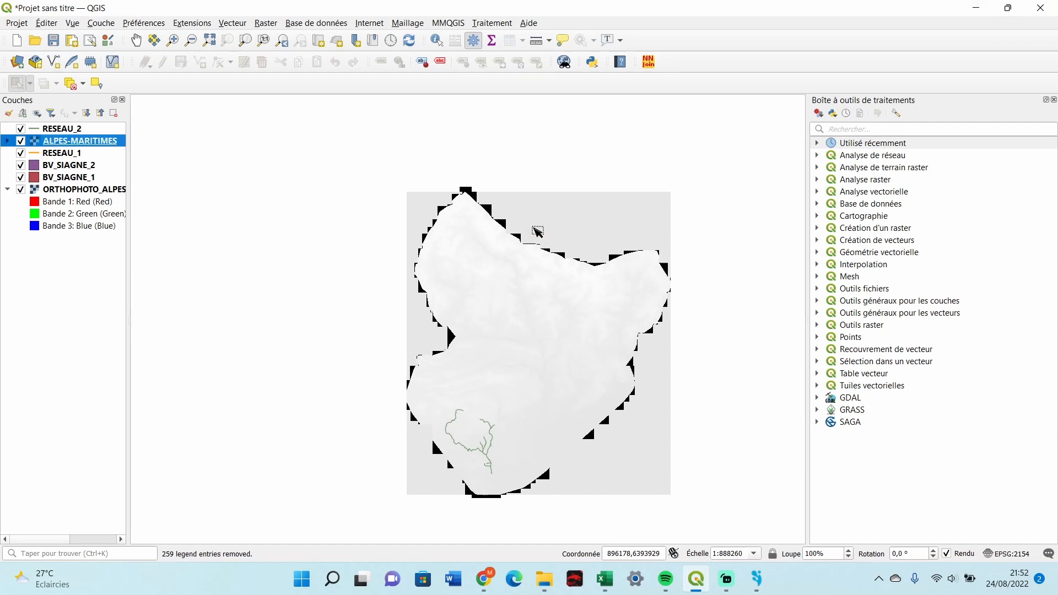
Step: Set the minimum value of the ALPES-MARITIMES layer's grey-band symbology to 0 and apply it
{"action": "double_click", "coordinate": [33, 144]}
{"action": "left_click_drag", "start_coordinate": [529, 153], "coordinate": [487, 154]}
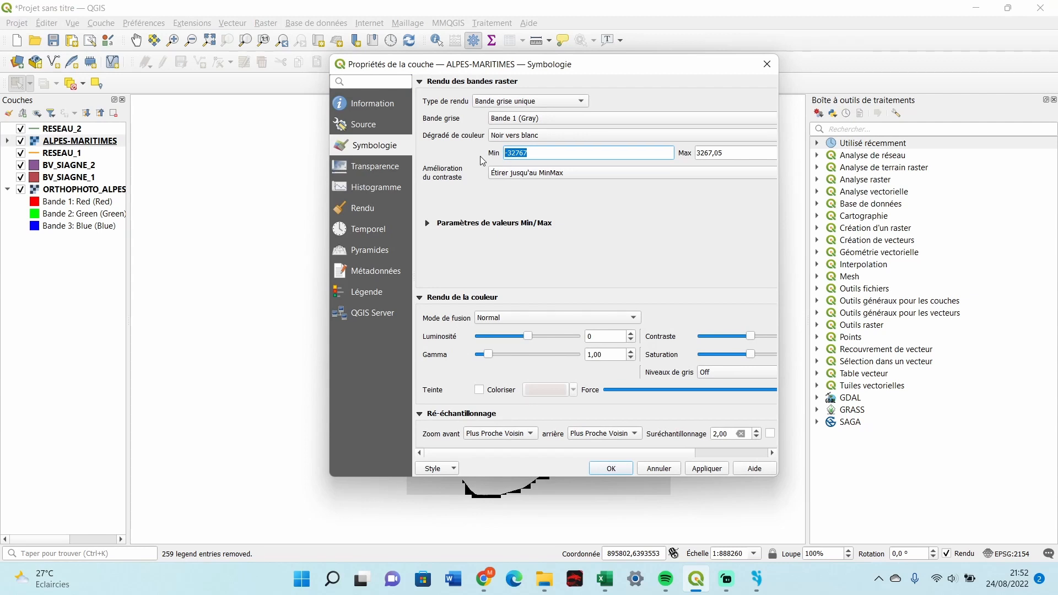
{"action": "type", "text": "0"}
{"action": "left_click", "coordinate": [712, 469]}
{"action": "left_click", "coordinate": [611, 468]}
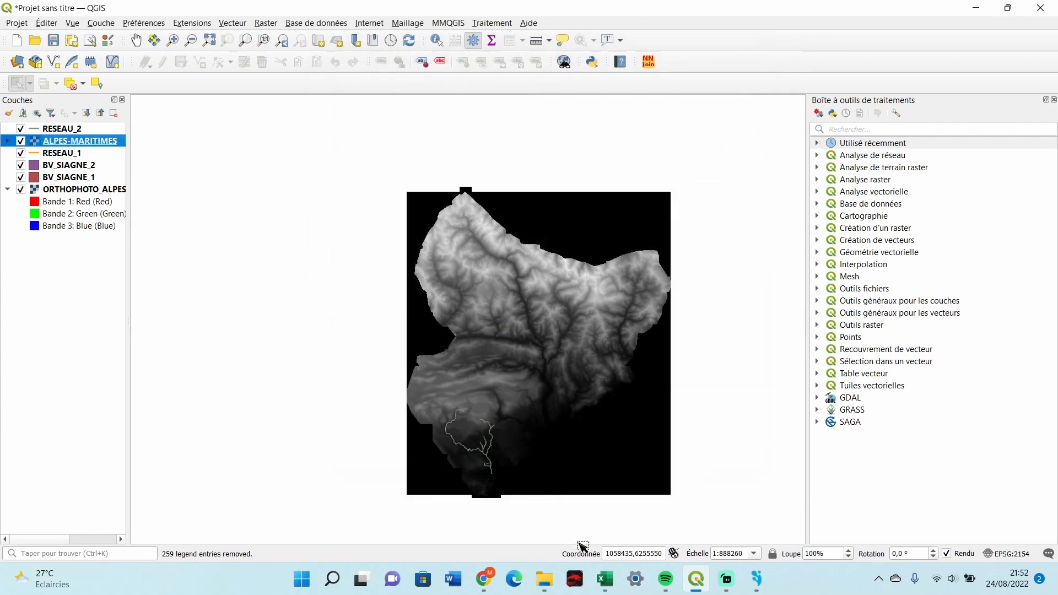
Step: Set up a raster clip by mask layer with ALPES-MARITIMES as the source and BV_SIAGNE_2 as the mask
{"action": "scroll", "coordinate": [486, 497], "scroll_direction": "up", "scroll_amount": 1}
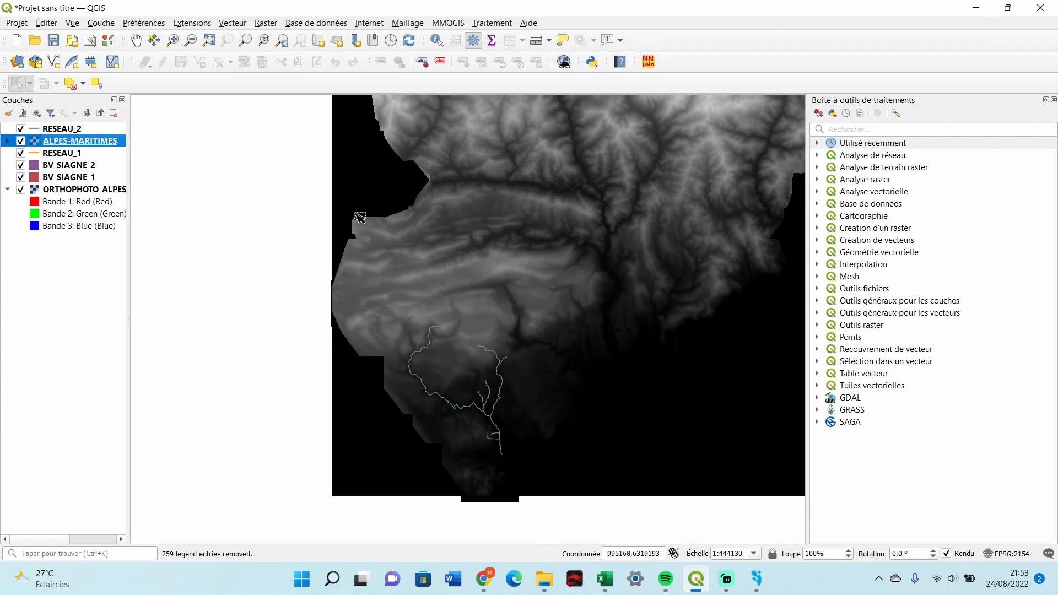
{"action": "scroll", "coordinate": [362, 404], "scroll_direction": "down", "scroll_amount": 1}
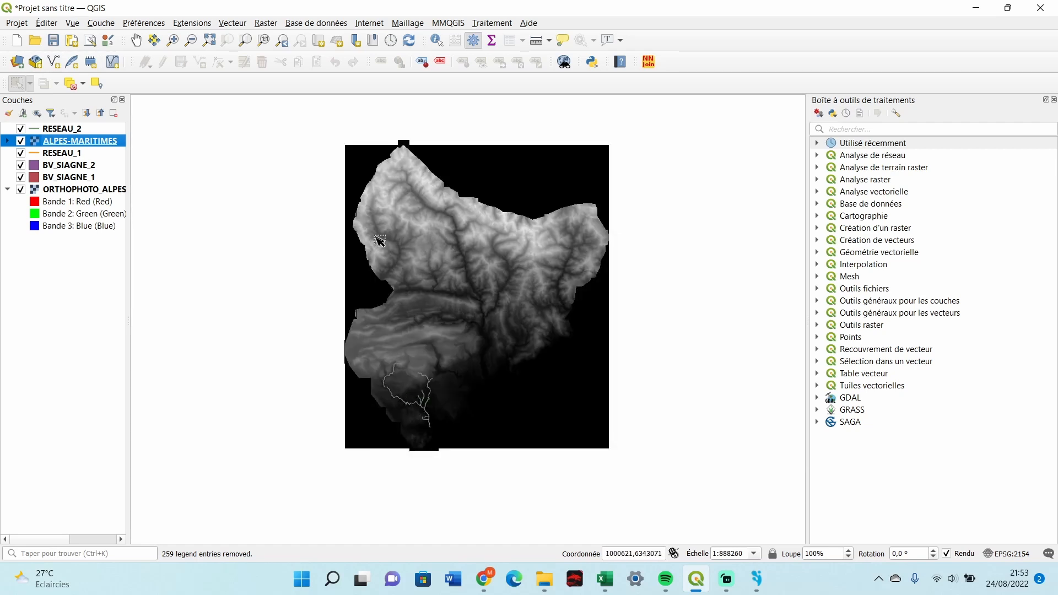
{"action": "scroll", "coordinate": [425, 441], "scroll_direction": "up", "scroll_amount": 1}
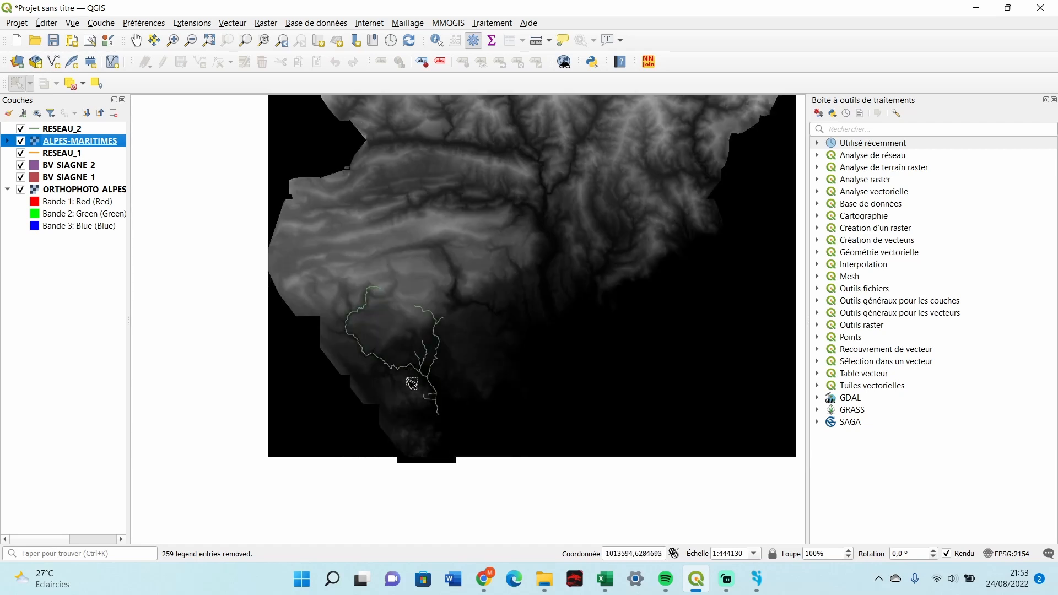
{"action": "scroll", "coordinate": [406, 382], "scroll_direction": "up", "scroll_amount": 1}
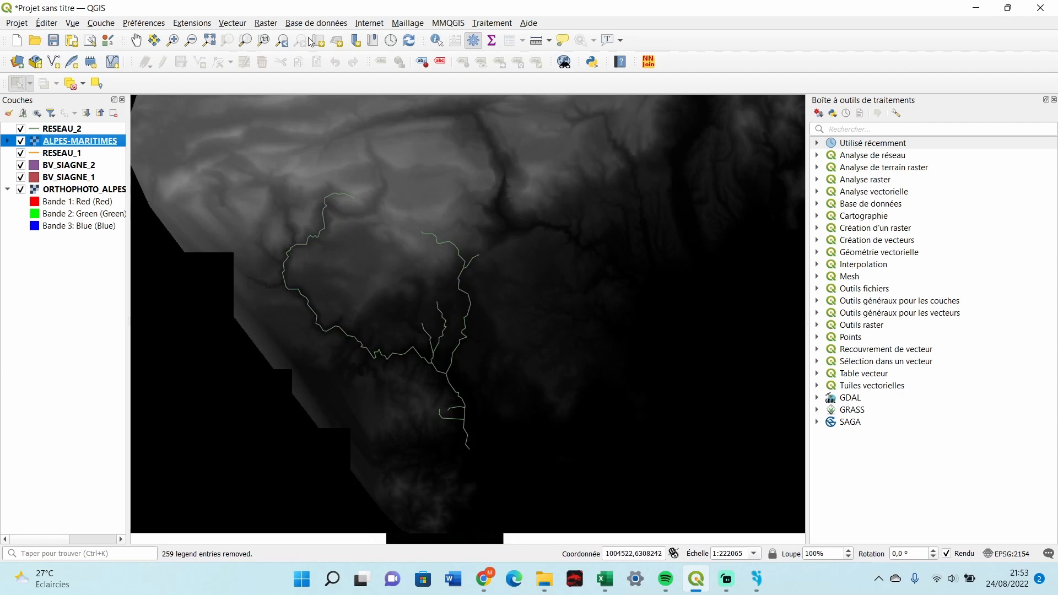
{"action": "left_click", "coordinate": [818, 143]}
{"action": "double_click", "coordinate": [915, 184]}
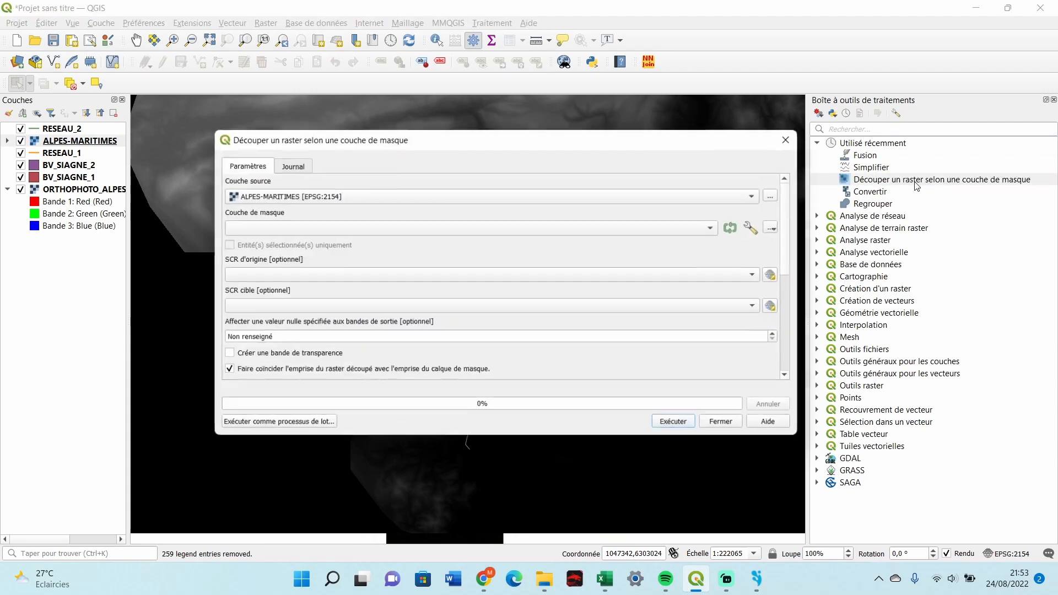
{"action": "left_click", "coordinate": [326, 198]}
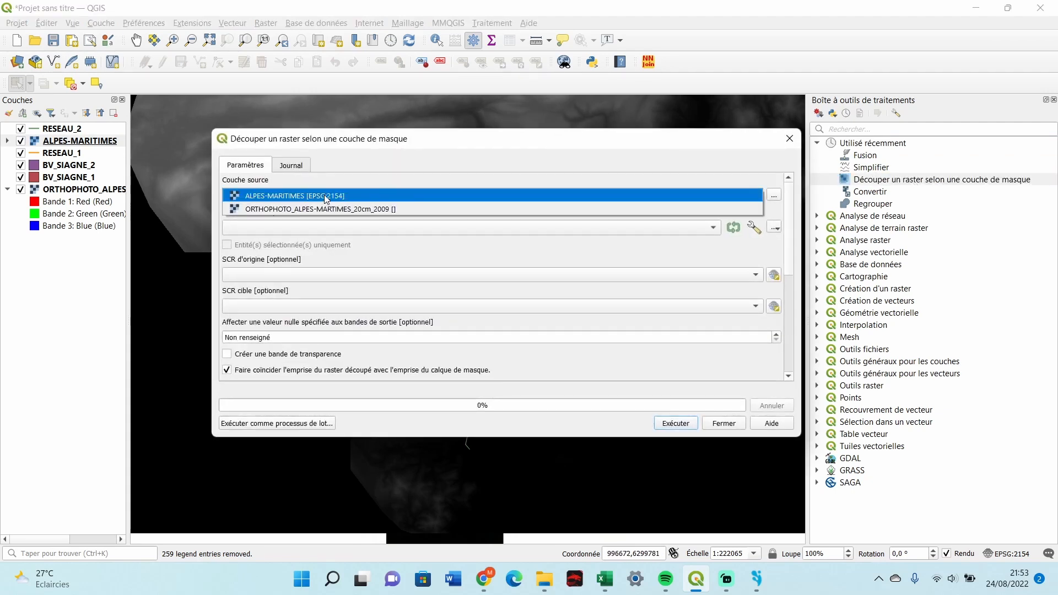
{"action": "left_click", "coordinate": [325, 197]}
{"action": "left_click", "coordinate": [290, 231]}
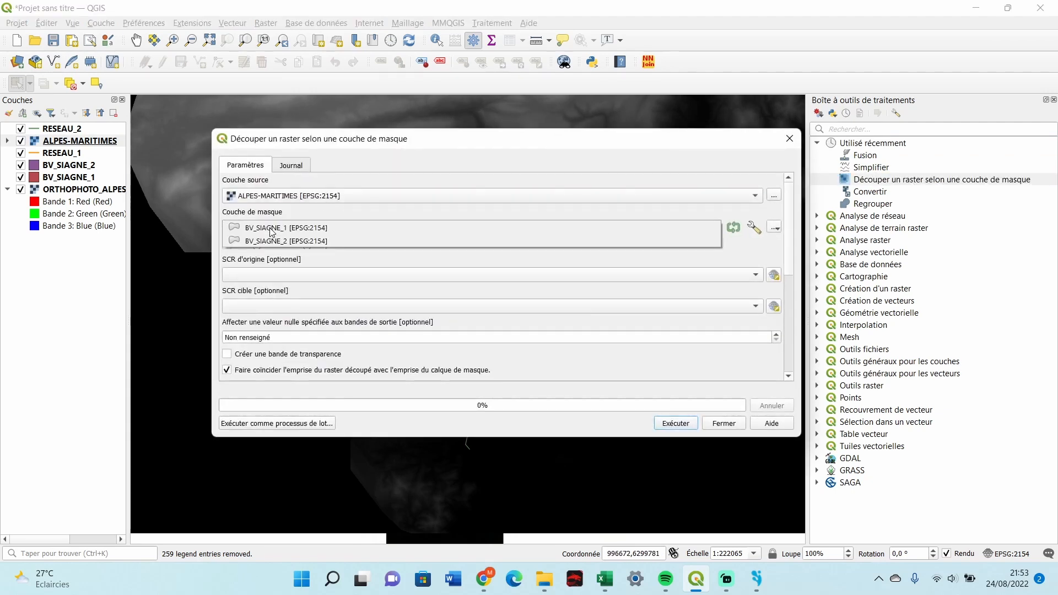
{"action": "left_click", "coordinate": [301, 242]}
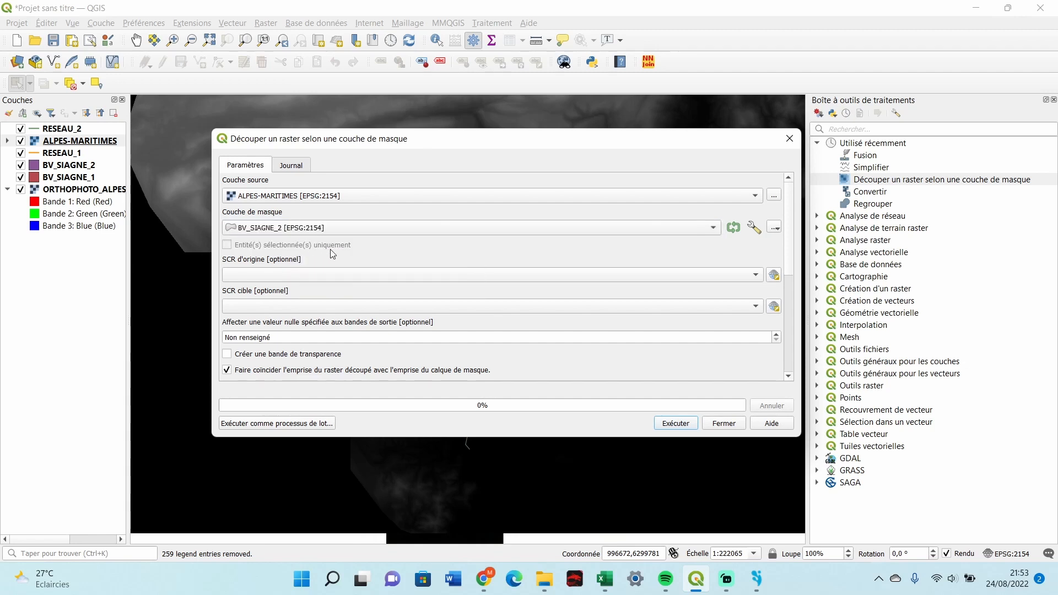
Step: Set both the source and target CRS to the project's EPSG:2154 - RGF93 / Lambert-93 and run the clip
{"action": "left_click", "coordinate": [311, 274]}
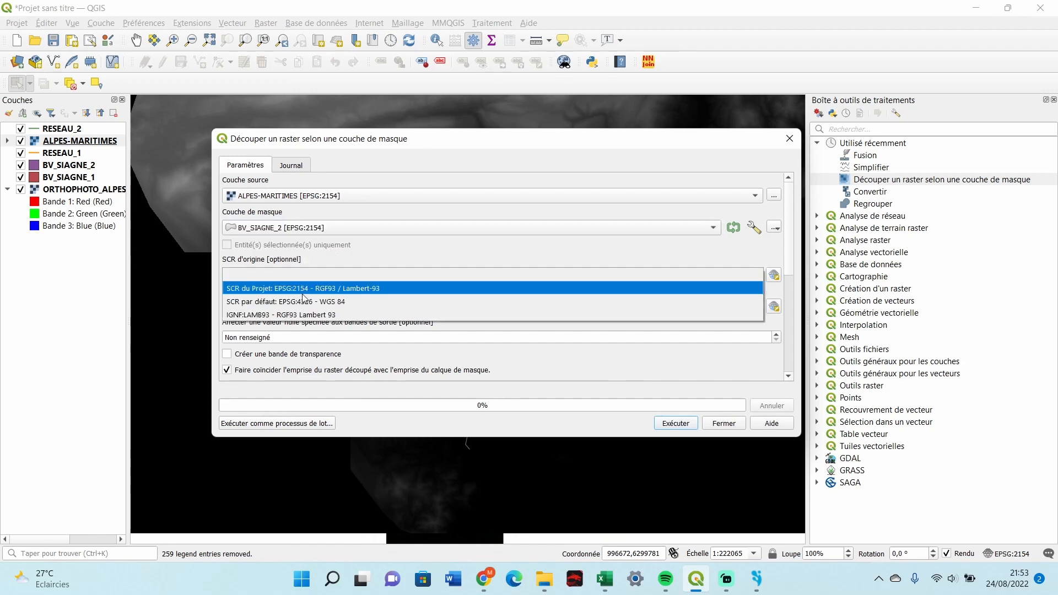
{"action": "left_click", "coordinate": [303, 280]}
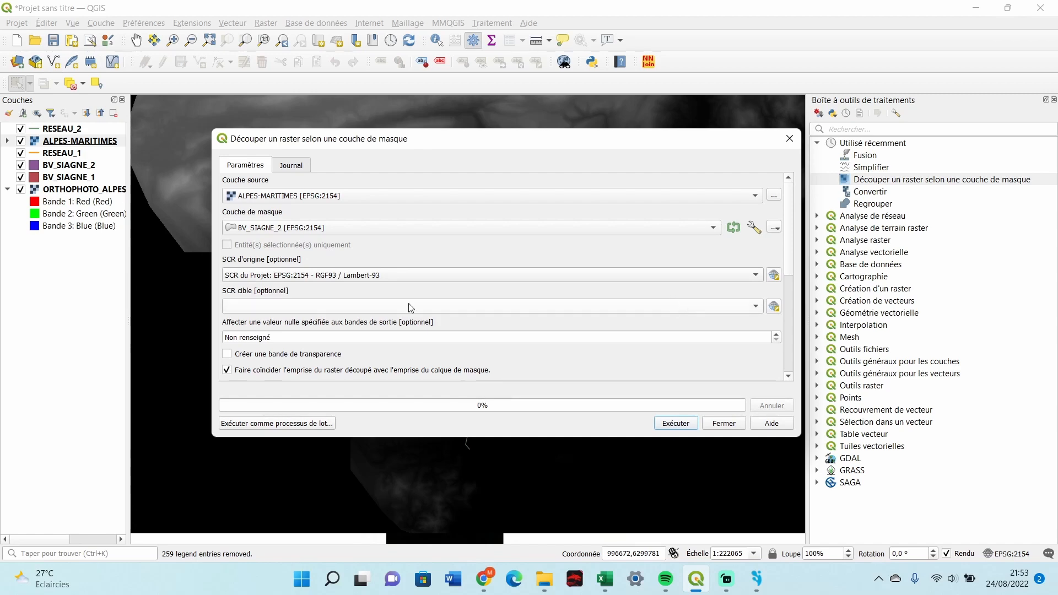
{"action": "left_click", "coordinate": [244, 307]}
{"action": "left_click", "coordinate": [237, 315]}
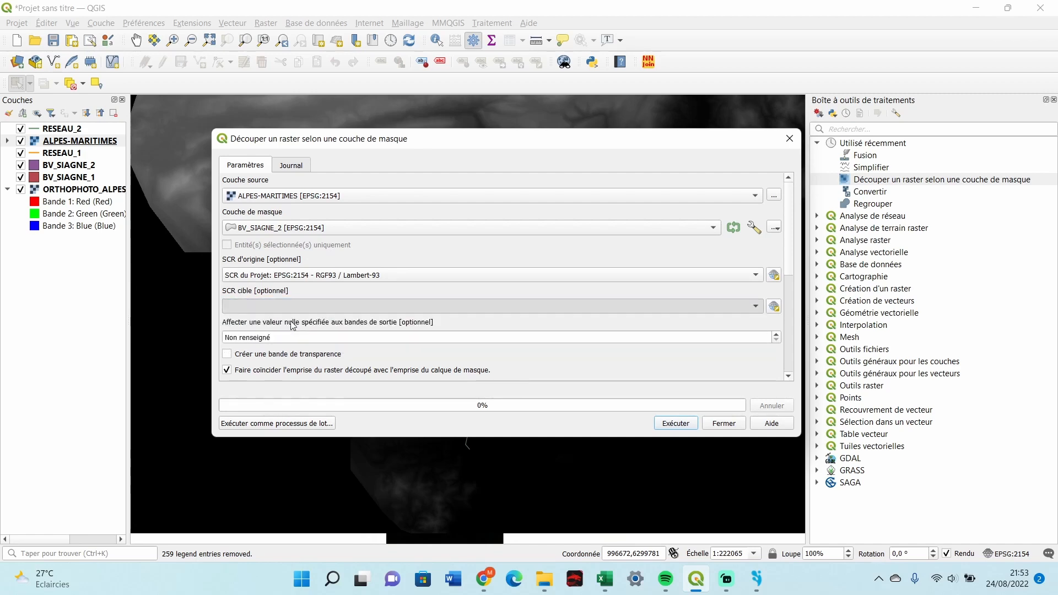
{"action": "left_click", "coordinate": [681, 423]}
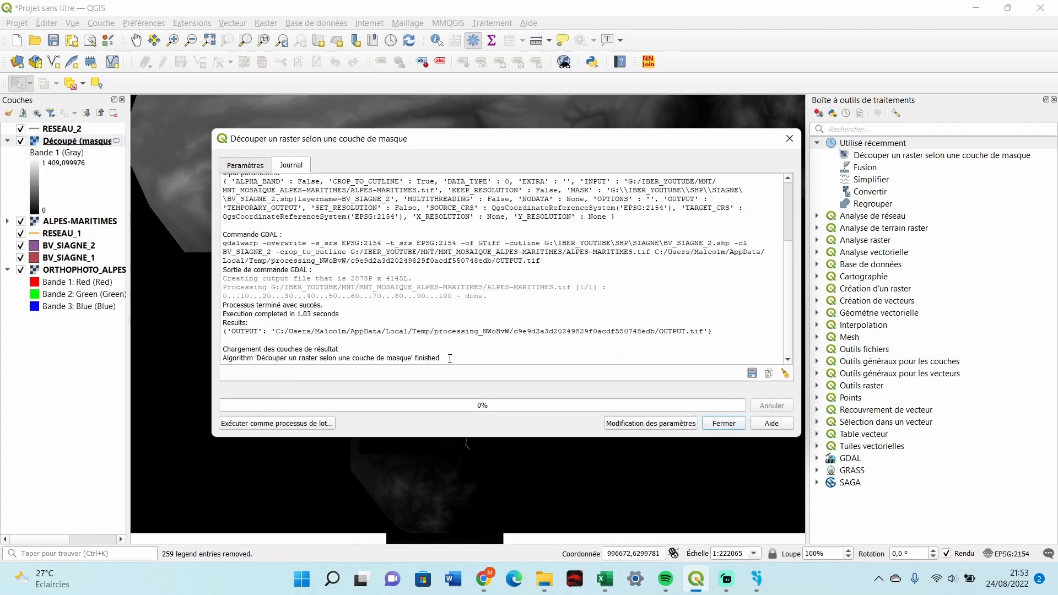
{"action": "left_click", "coordinate": [723, 424]}
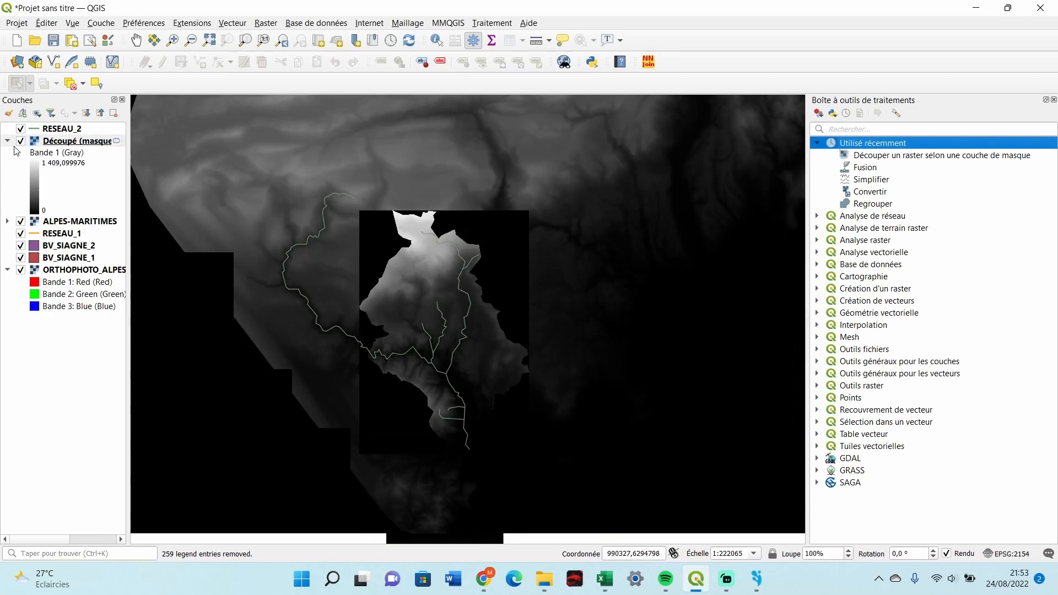
Step: Hide the ALPES-MARITIMES and BV_SIAGNE_1 layers and place the clipped raster just above the orthophoto in the layer order
{"action": "left_click", "coordinate": [21, 221]}
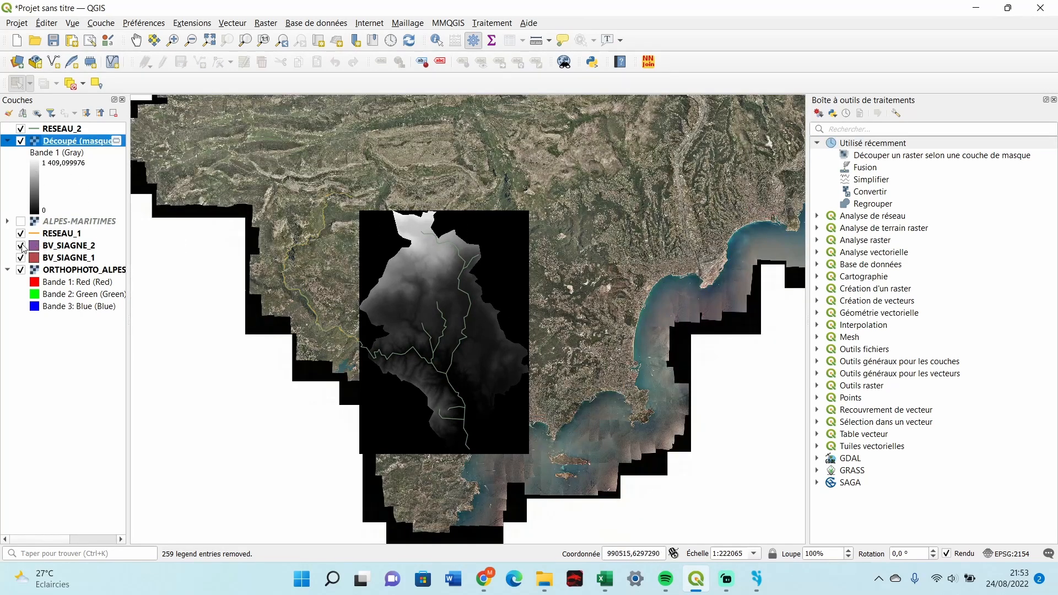
{"action": "left_click_drag", "start_coordinate": [62, 142], "coordinate": [63, 271]}
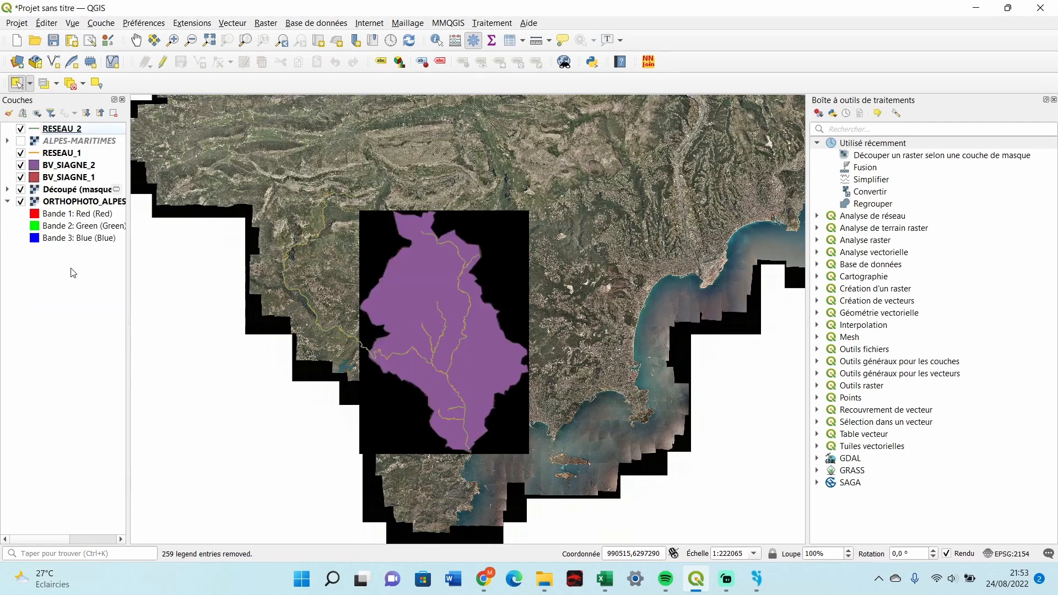
{"action": "left_click", "coordinate": [21, 177]}
Step: Export the clipped raster as SIAGNE_MNT_5m.tif in the MNT folder
{"action": "right_click", "coordinate": [84, 190]}
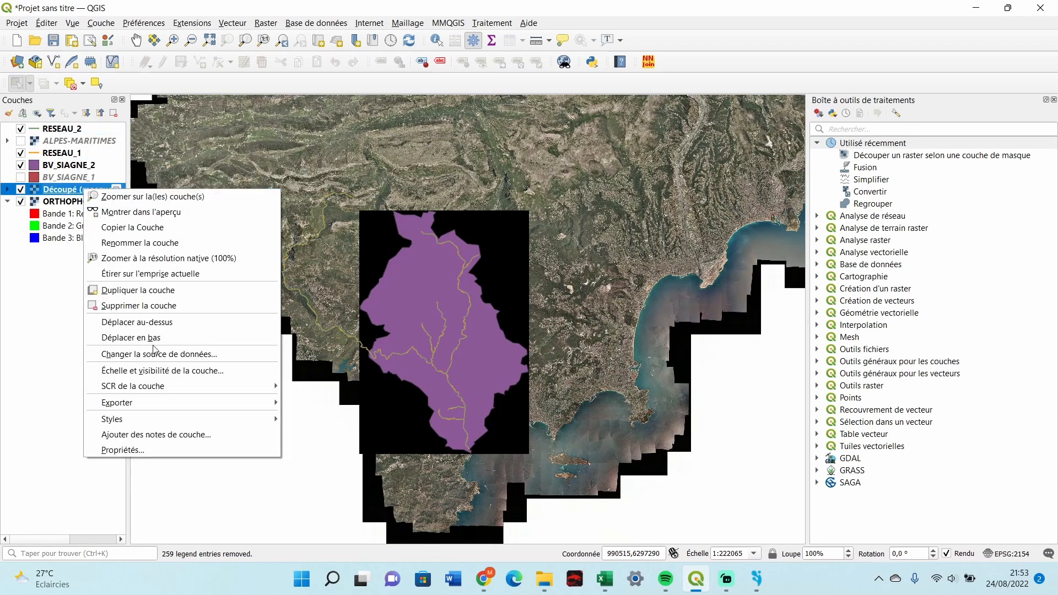
{"action": "mouse_move", "coordinate": [276, 402]}
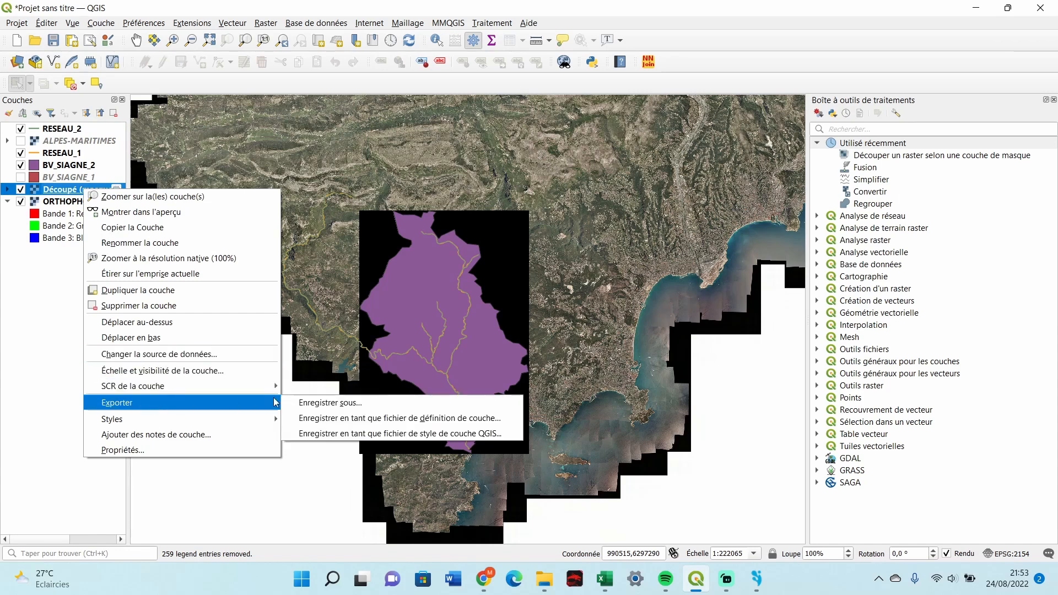
{"action": "left_click", "coordinate": [331, 403]}
{"action": "left_click", "coordinate": [563, 443]}
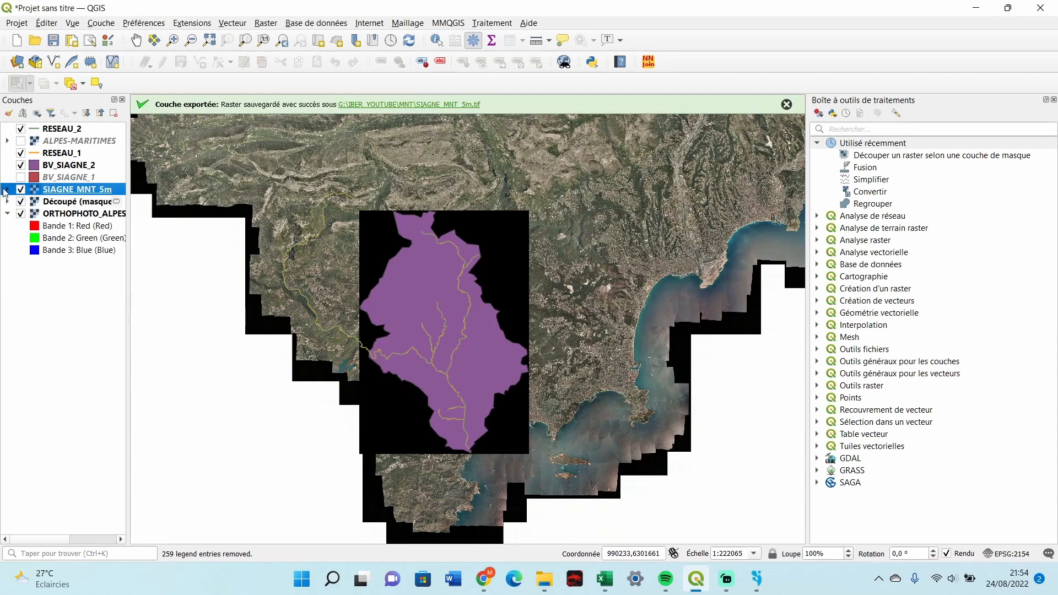
Step: Remove the temporary clipped raster layer (Découpé) from the project
{"action": "left_click", "coordinate": [53, 202]}
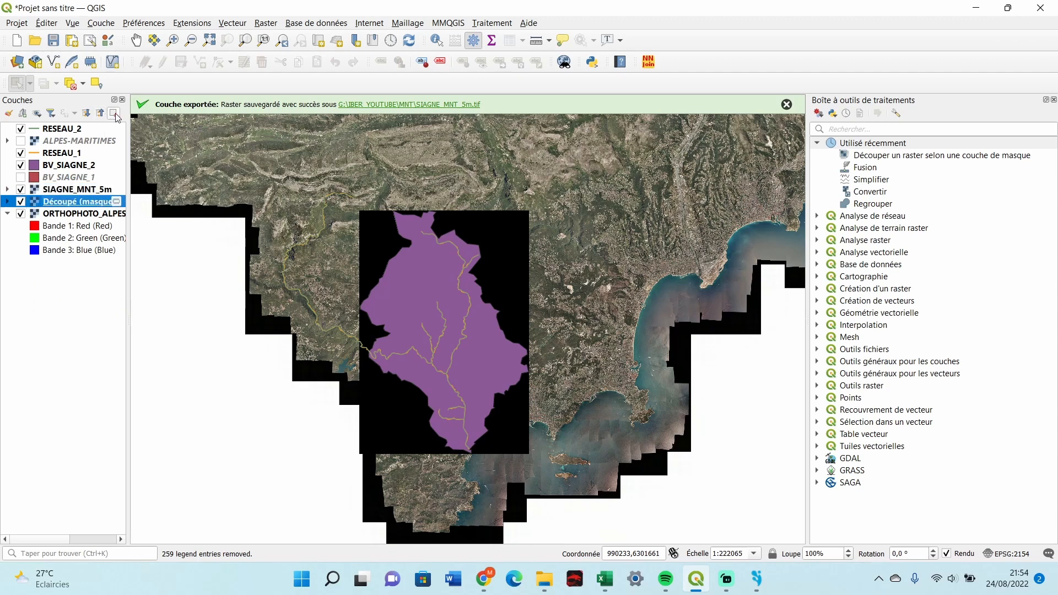
{"action": "left_click", "coordinate": [114, 113]}
{"action": "left_click", "coordinate": [523, 302]}
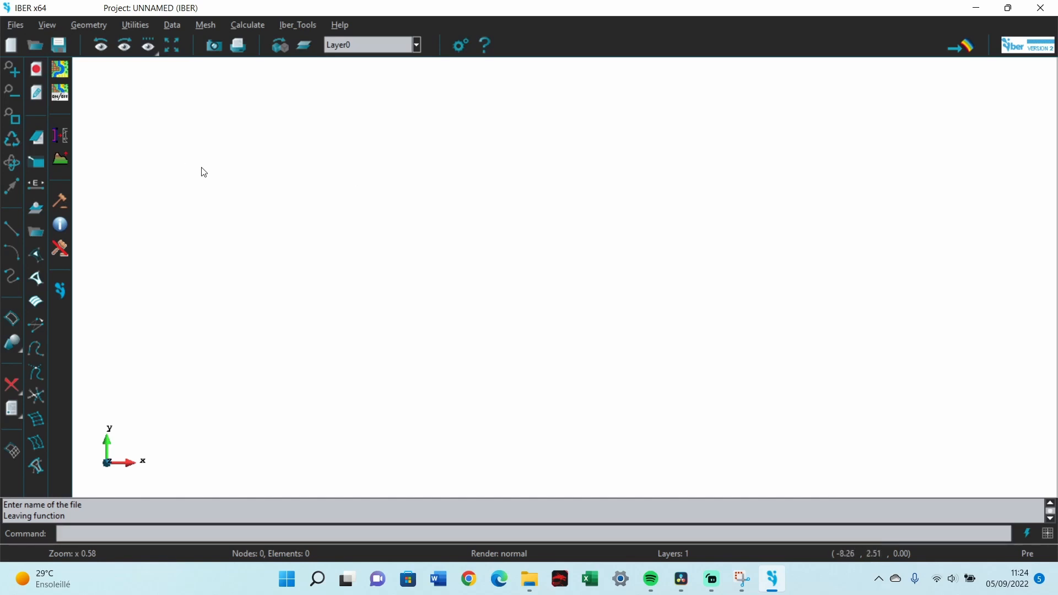
Step: In Iber, import the shapefile BV_SIAGNE_1.shp from the SHP/SIAGNE folder
{"action": "left_click", "coordinate": [15, 25]}
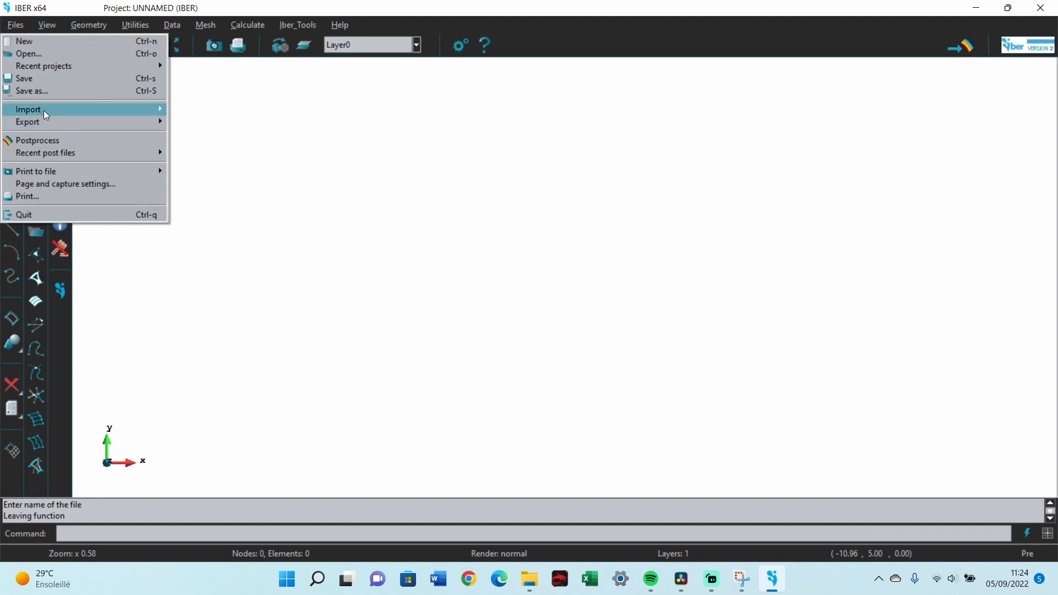
{"action": "mouse_move", "coordinate": [57, 115]}
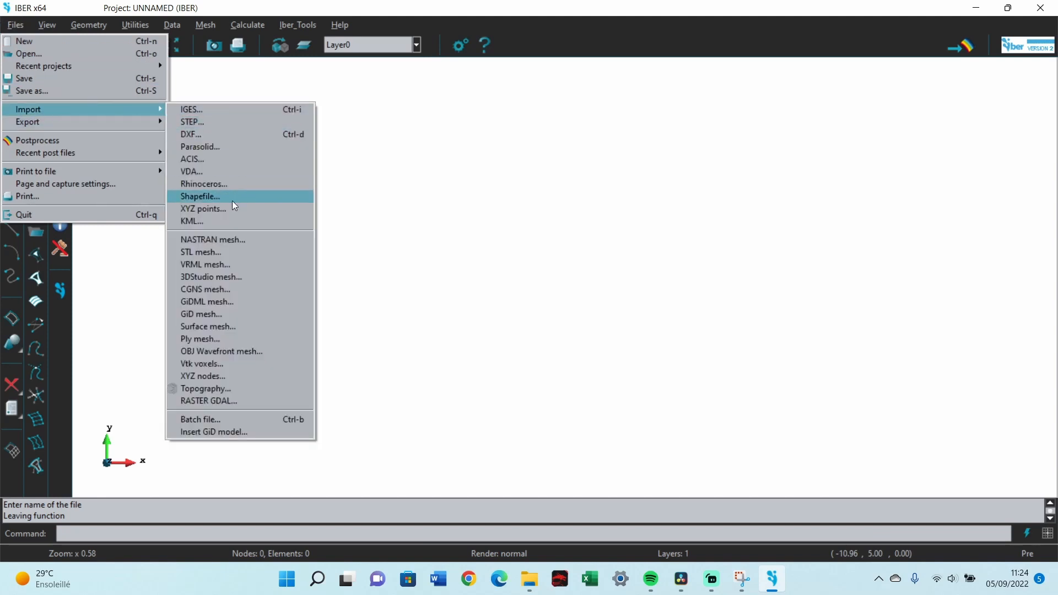
{"action": "left_click", "coordinate": [233, 199]}
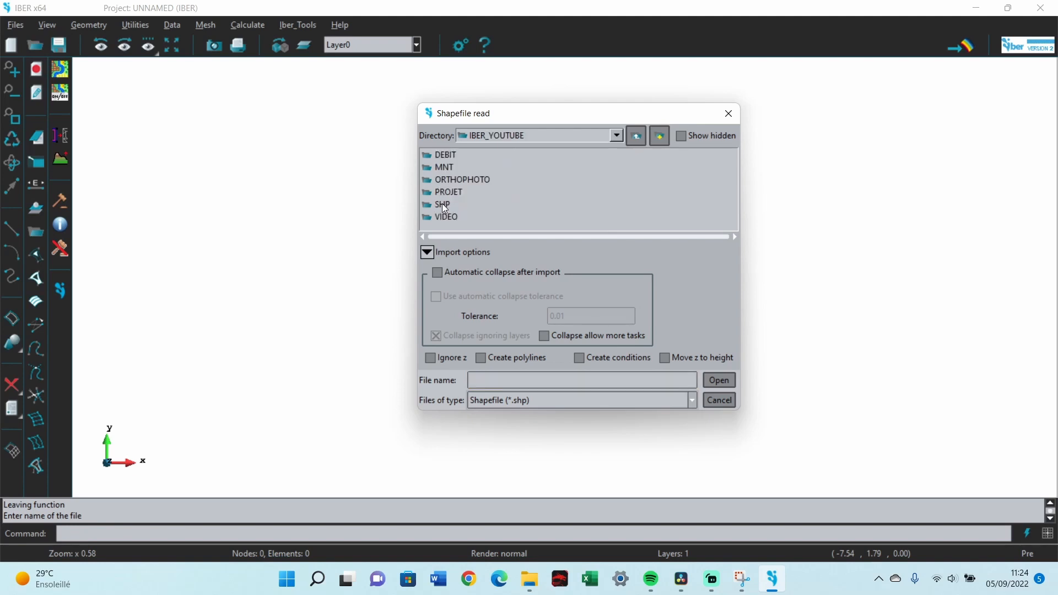
{"action": "double_click", "coordinate": [442, 204]}
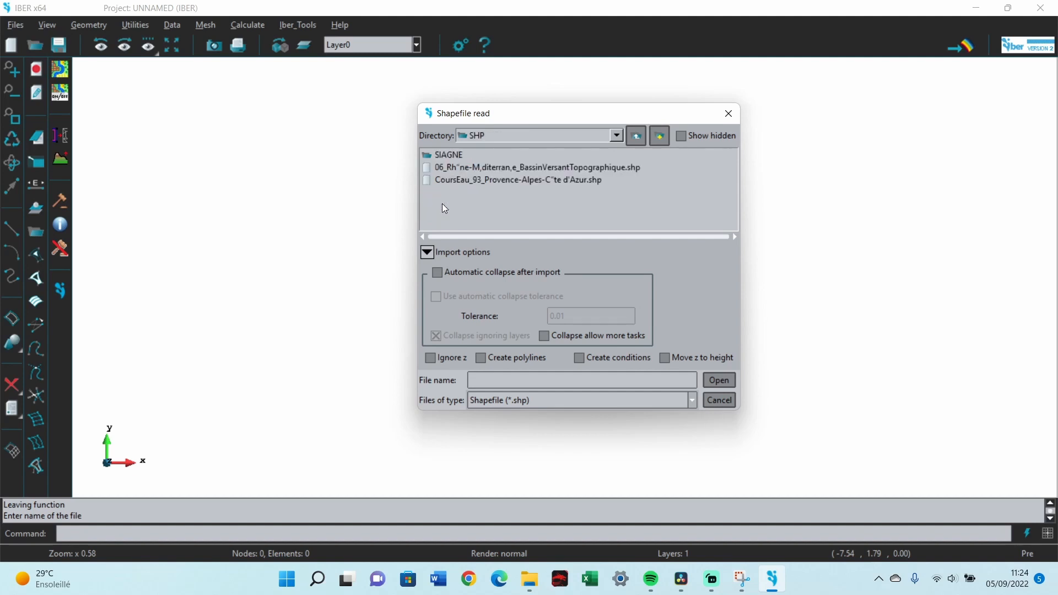
{"action": "double_click", "coordinate": [448, 155]}
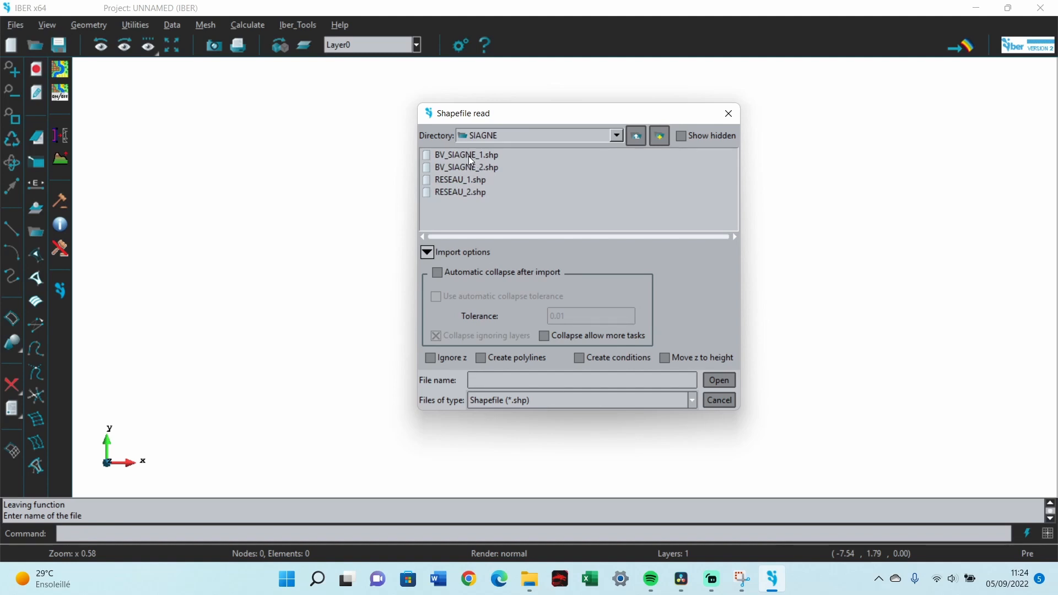
{"action": "left_click", "coordinate": [472, 157]}
{"action": "left_click", "coordinate": [718, 381]}
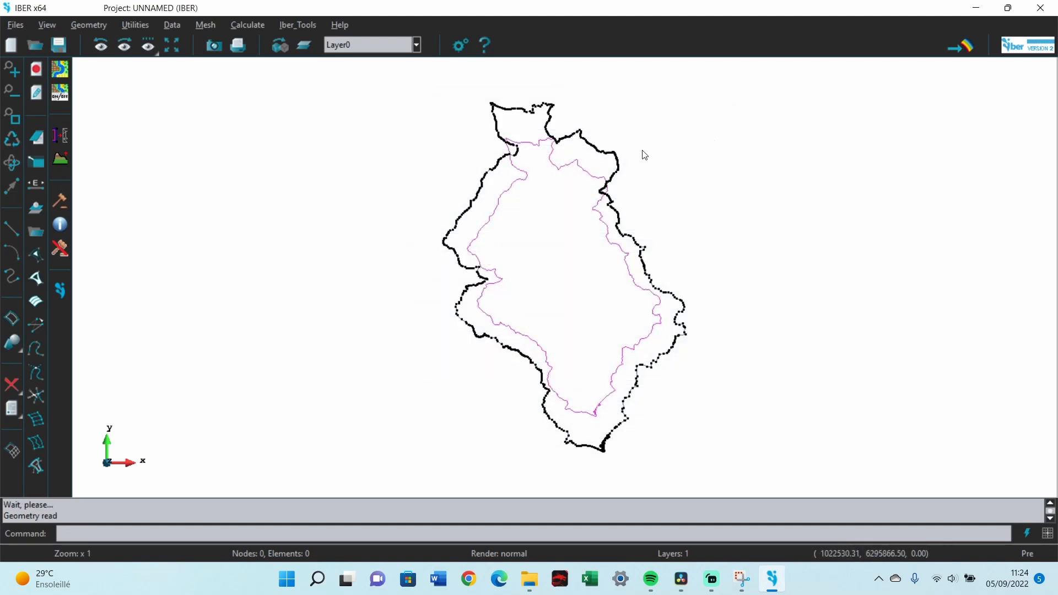
Step: Examine the imported basin's boundary points and surface outline up close, especially along its northern part
{"action": "scroll", "coordinate": [562, 138], "scroll_direction": "down", "scroll_amount": 1}
{"action": "scroll", "coordinate": [558, 135], "scroll_direction": "up", "scroll_amount": 7}
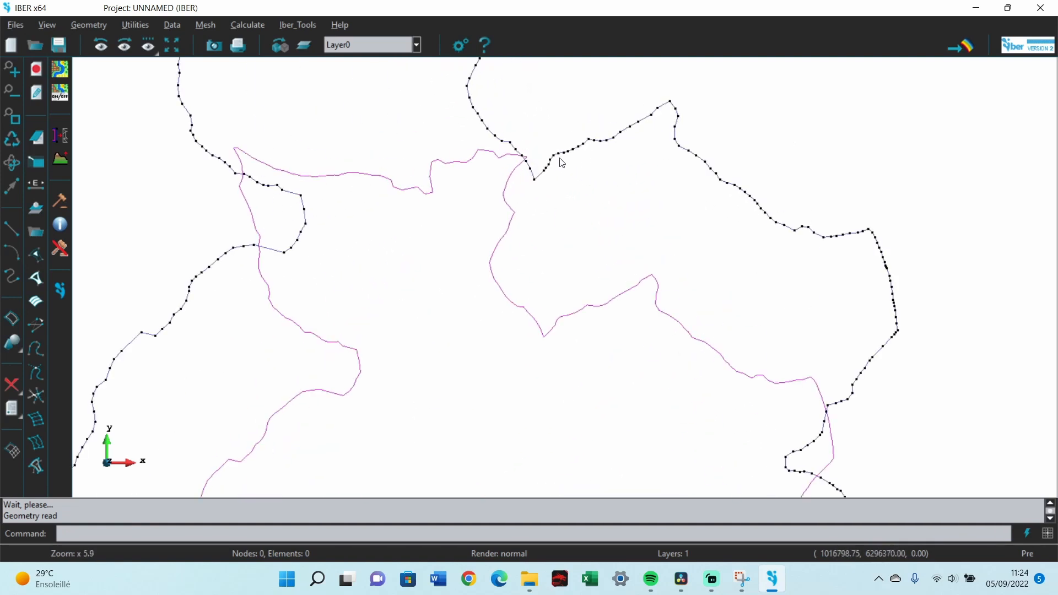
{"action": "scroll", "coordinate": [561, 201], "scroll_direction": "up", "scroll_amount": 2}
{"action": "scroll", "coordinate": [561, 202], "scroll_direction": "down", "scroll_amount": 10}
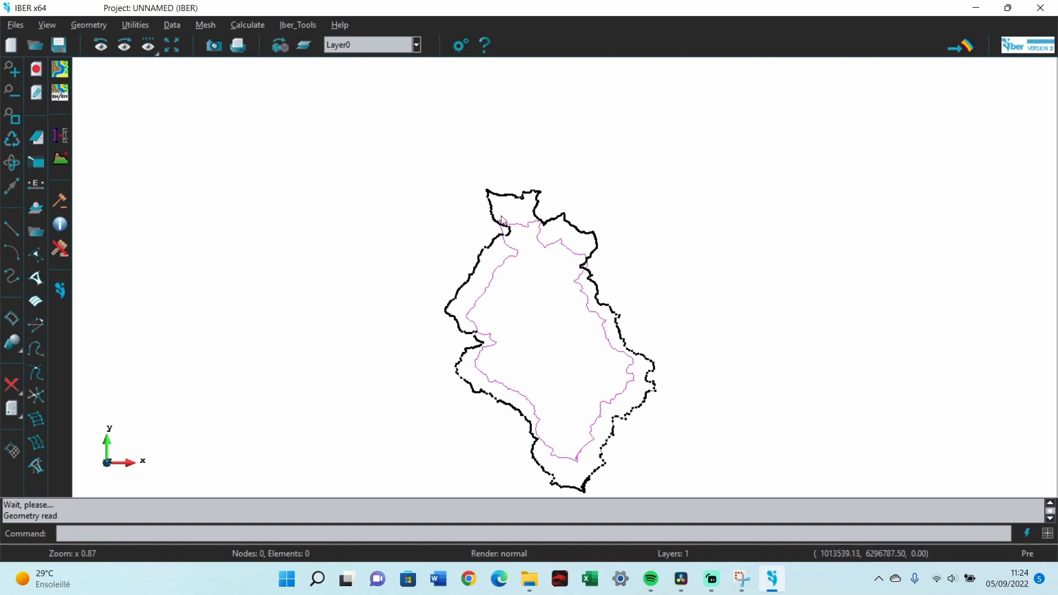
{"action": "scroll", "coordinate": [558, 286], "scroll_direction": "up", "scroll_amount": 4}
{"action": "scroll", "coordinate": [590, 262], "scroll_direction": "up", "scroll_amount": 5}
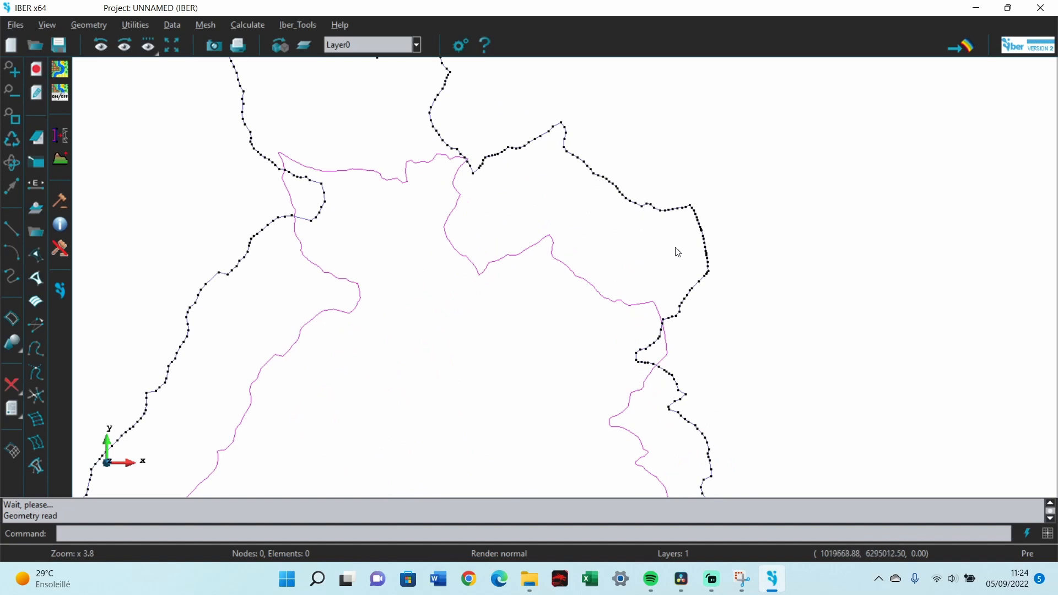
{"action": "scroll", "coordinate": [676, 250], "scroll_direction": "up", "scroll_amount": 2}
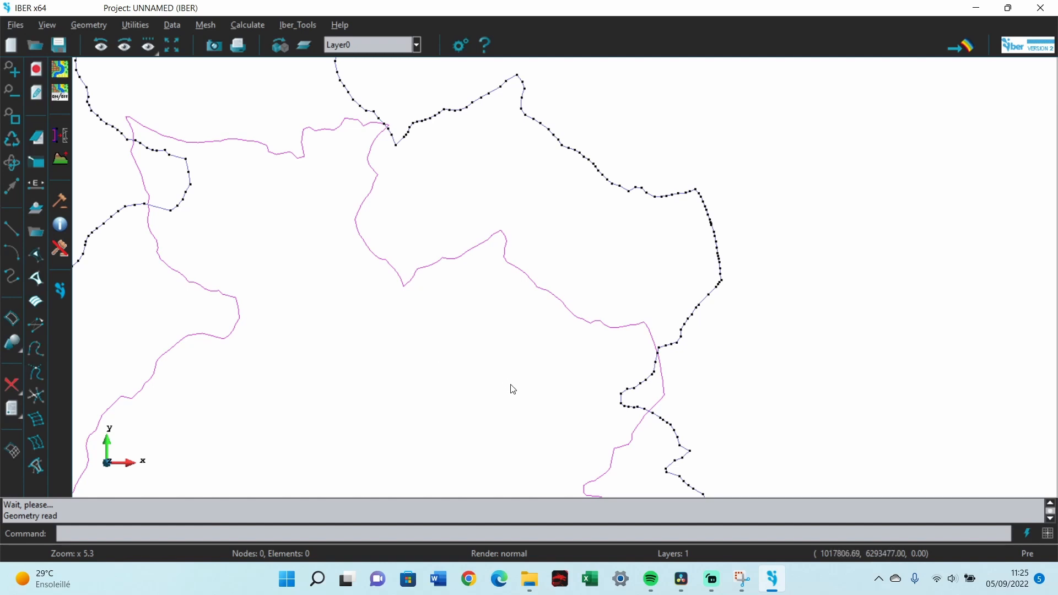
Step: Delete the basin's imported surface while keeping its boundary lines and points
{"action": "left_click", "coordinate": [14, 385]}
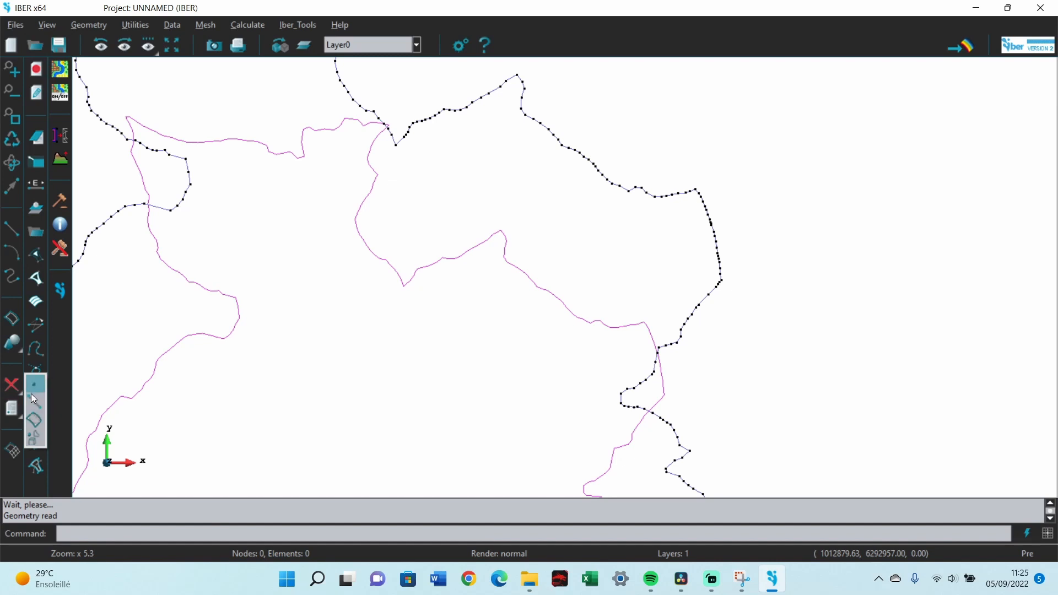
{"action": "left_click", "coordinate": [32, 436]}
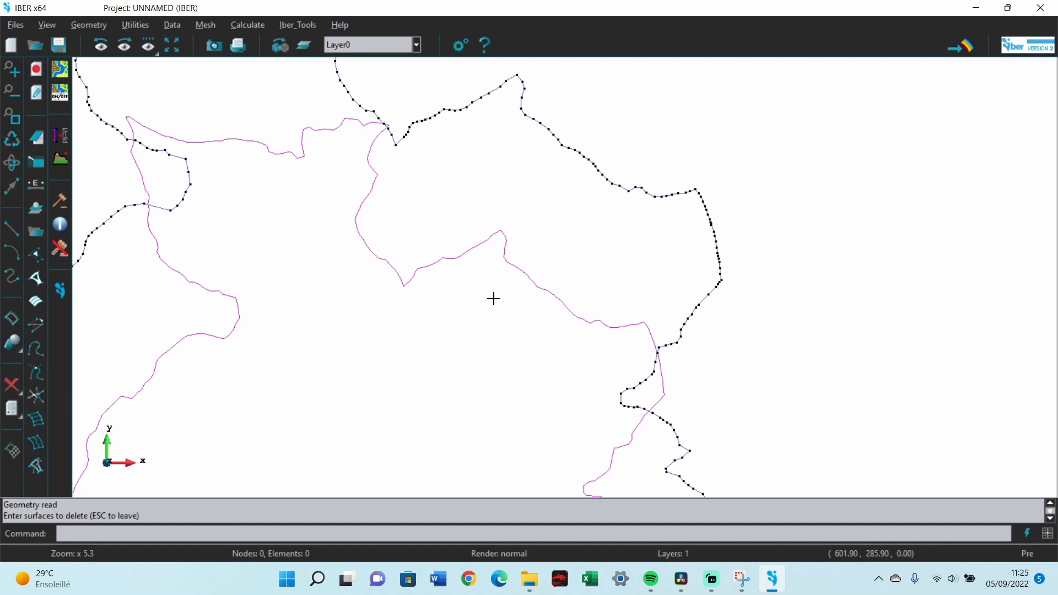
{"action": "left_click_drag", "start_coordinate": [494, 299], "coordinate": [573, 232]}
{"action": "left_click_drag", "start_coordinate": [577, 227], "coordinate": [463, 330]}
{"action": "left_click_drag", "start_coordinate": [551, 258], "coordinate": [487, 314]}
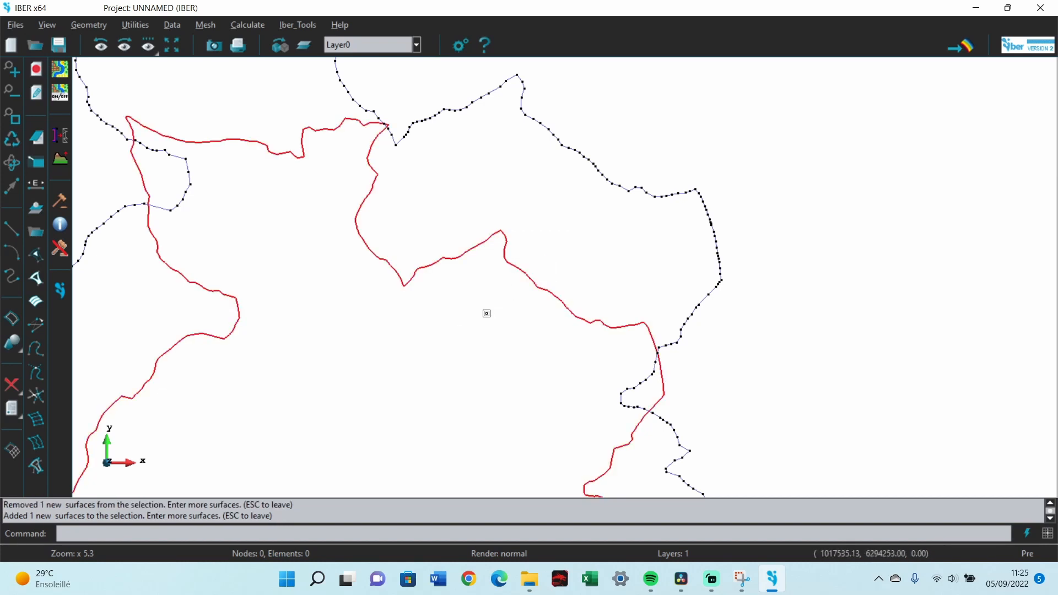
{"action": "key", "text": "Escape"}
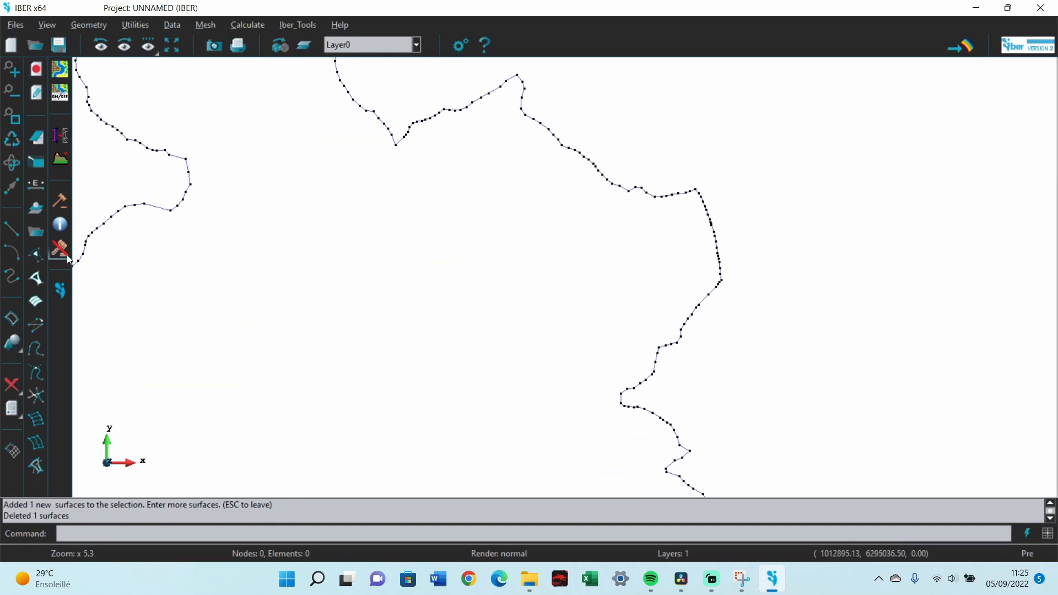
Step: Draw four connected lines inside the basin's northeastern edge, joining both ends to adjacent existing boundary points to enclose a small polygon
{"action": "left_click", "coordinate": [12, 234]}
{"action": "scroll", "coordinate": [639, 160], "scroll_direction": "up", "scroll_amount": 8}
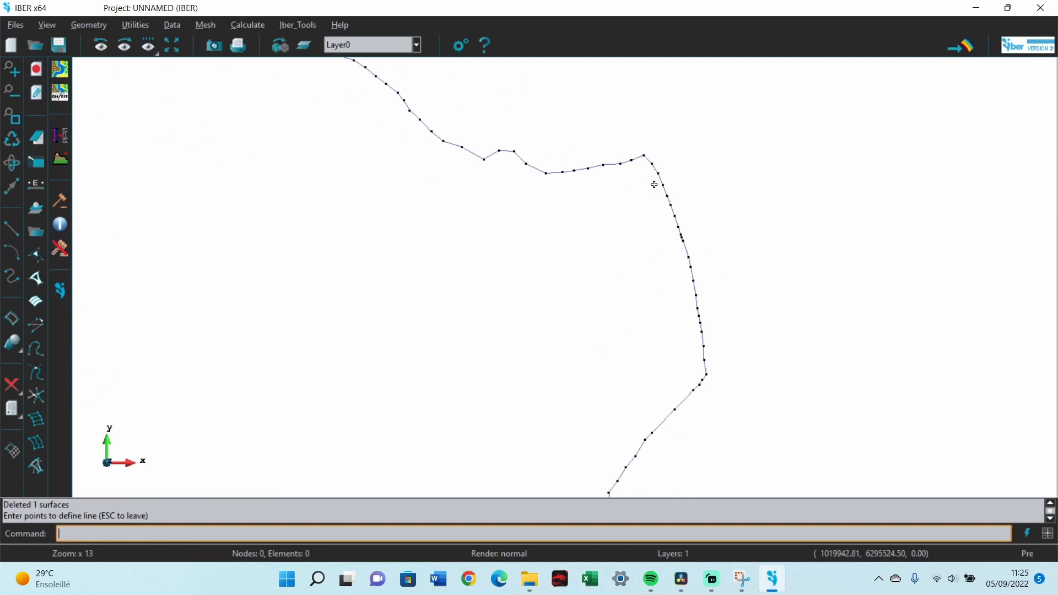
{"action": "left_click", "coordinate": [627, 159]}
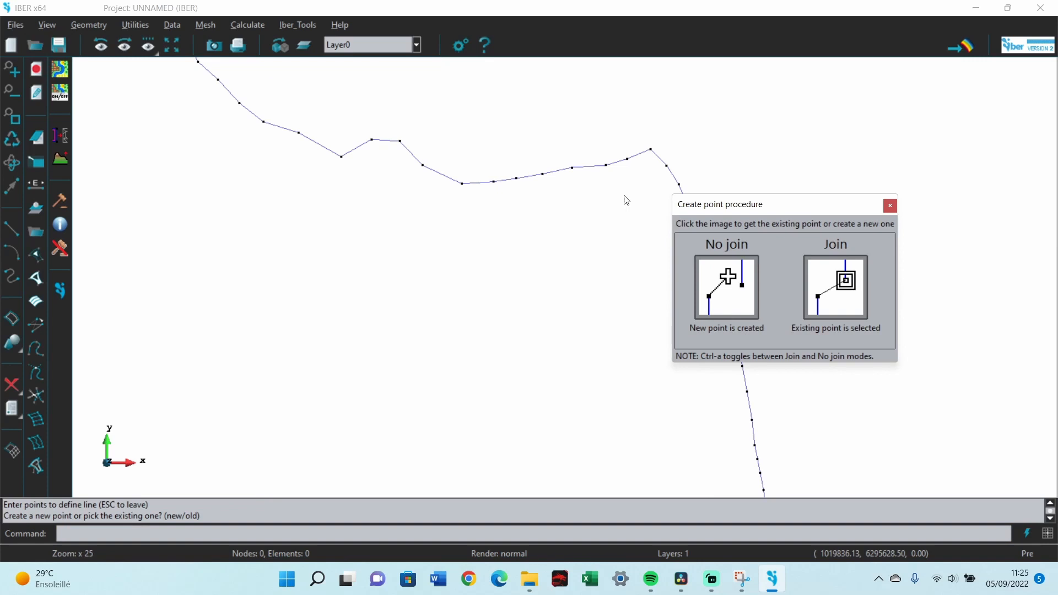
{"action": "left_click", "coordinate": [847, 291]}
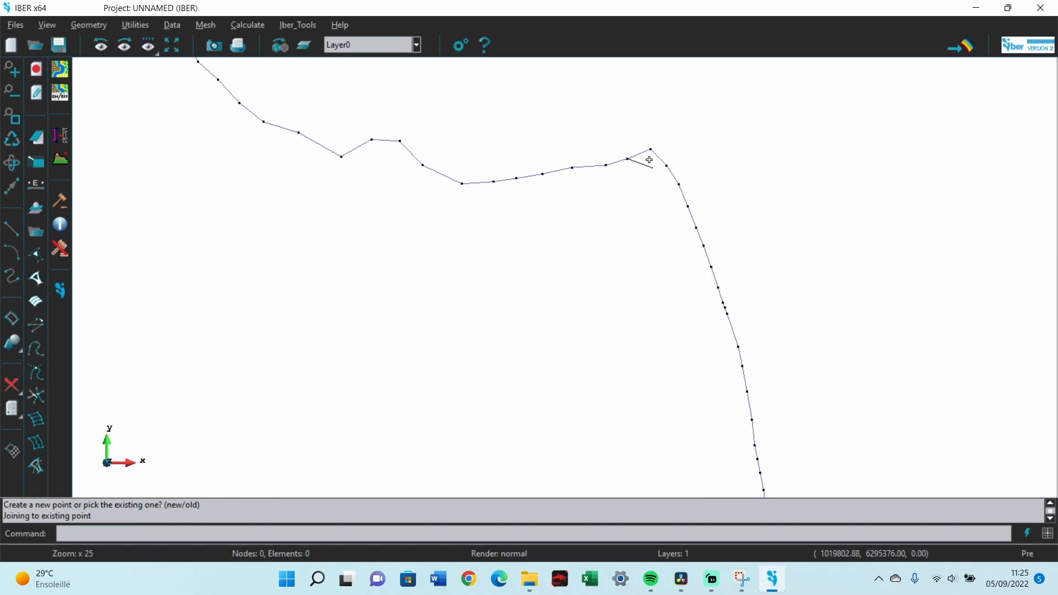
{"action": "left_click", "coordinate": [640, 248]}
{"action": "left_click", "coordinate": [566, 240]}
{"action": "left_click", "coordinate": [570, 206]}
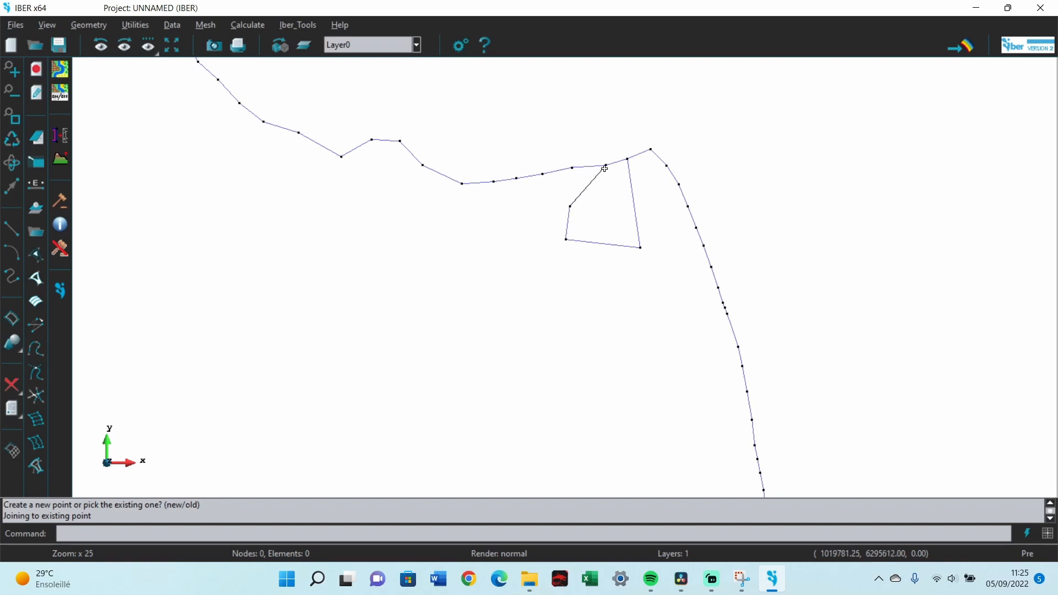
{"action": "left_click", "coordinate": [605, 165]}
{"action": "left_click", "coordinate": [845, 284]}
{"action": "key", "text": "Escape"}
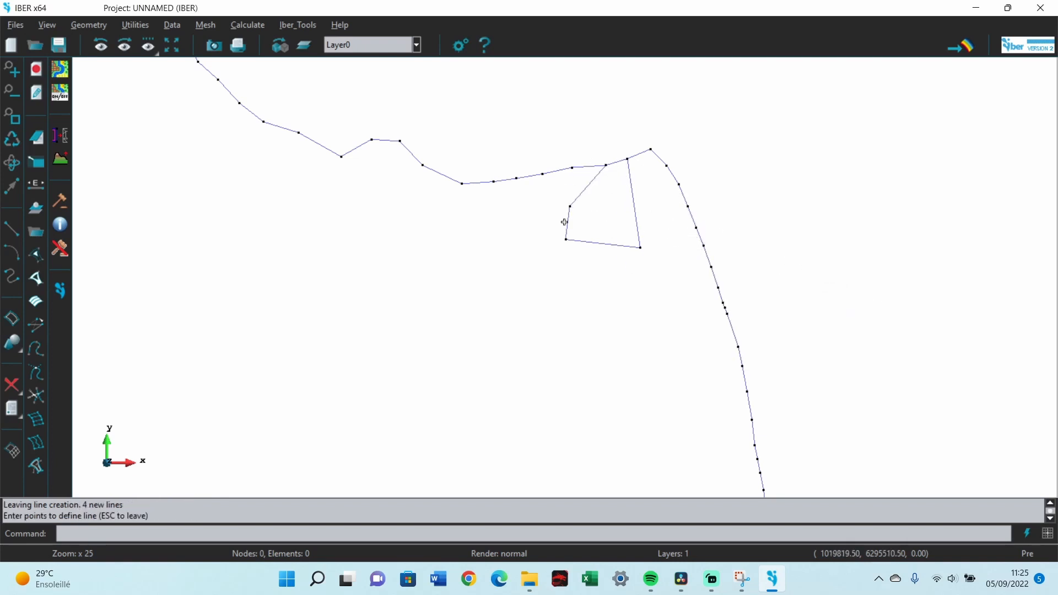
Step: Create a NURBS surface from the four drawn lines and the boundary segment that closes the small polygon
{"action": "left_click", "coordinate": [16, 321]}
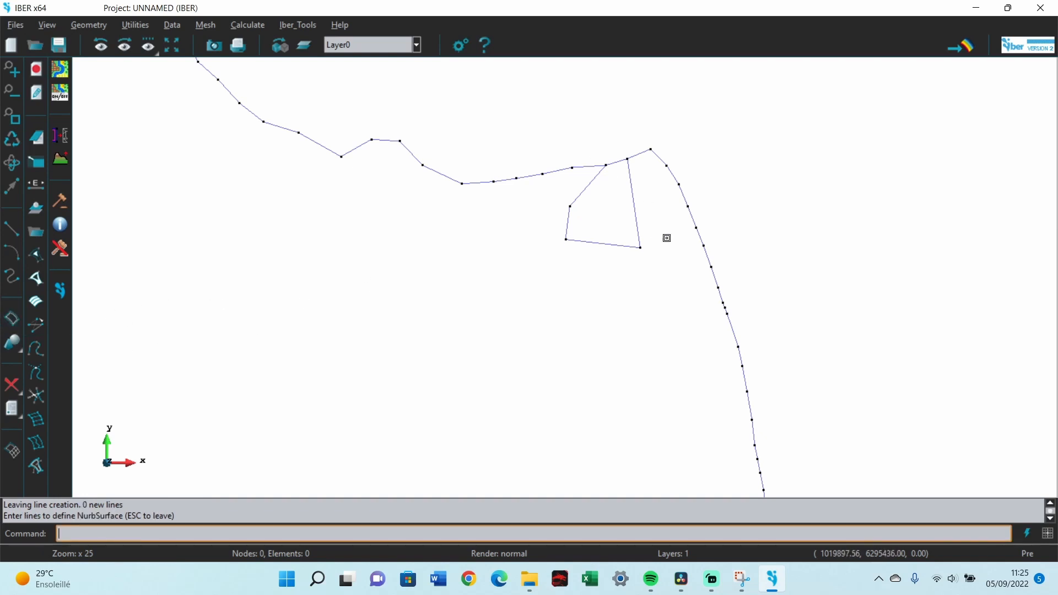
{"action": "left_click", "coordinate": [641, 178]}
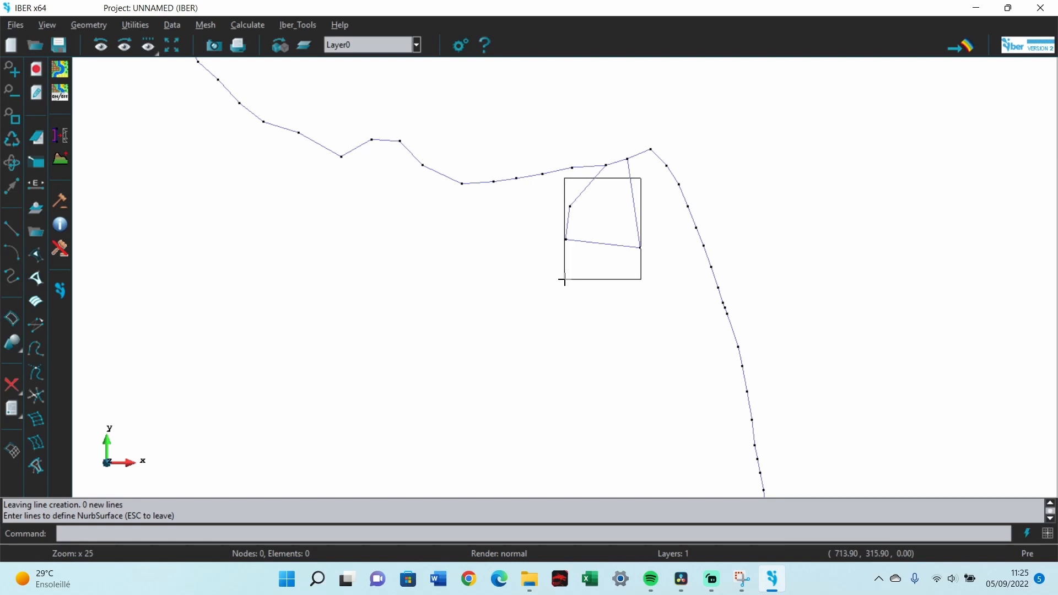
{"action": "left_click", "coordinate": [559, 284]}
{"action": "left_click", "coordinate": [614, 160]}
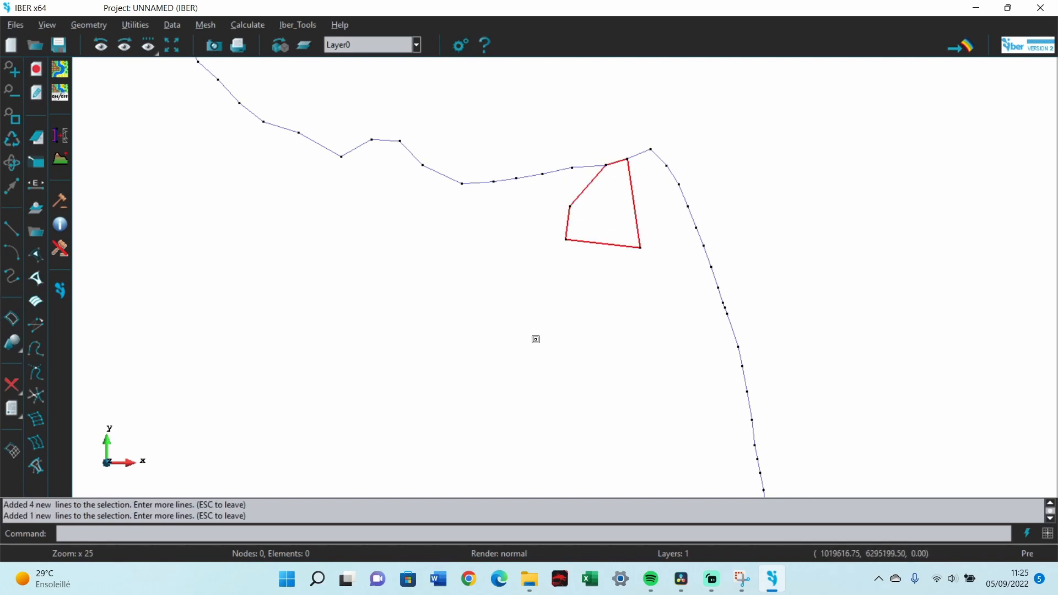
{"action": "key", "text": "Escape"}
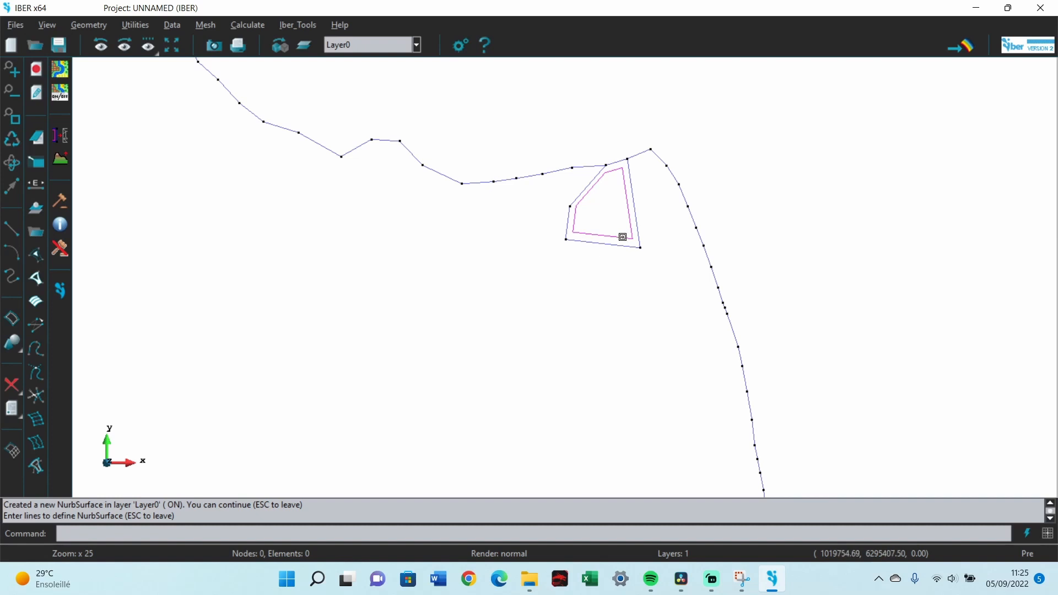
Step: Delete the small polygon's NURBS surface while keeping its lines
{"action": "left_click", "coordinate": [12, 386]}
{"action": "left_click", "coordinate": [36, 436]}
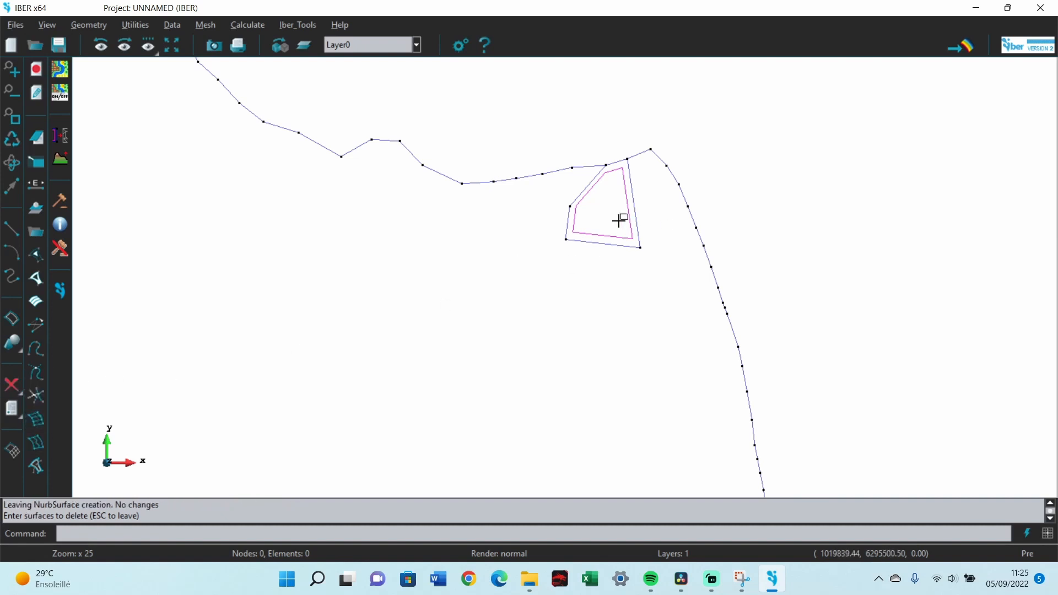
{"action": "left_click", "coordinate": [622, 220]}
{"action": "key", "text": "Escape"}
Step: Generate NURBS surfaces by number of lines, running the search with 4 and with 5 lines
{"action": "left_click", "coordinate": [89, 24]}
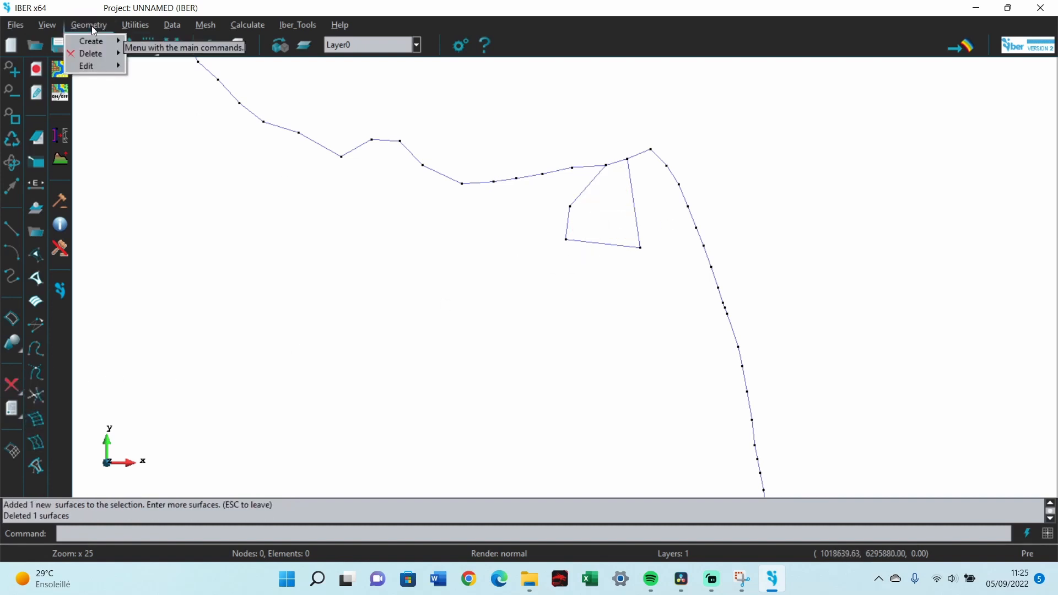
{"action": "mouse_move", "coordinate": [90, 39]}
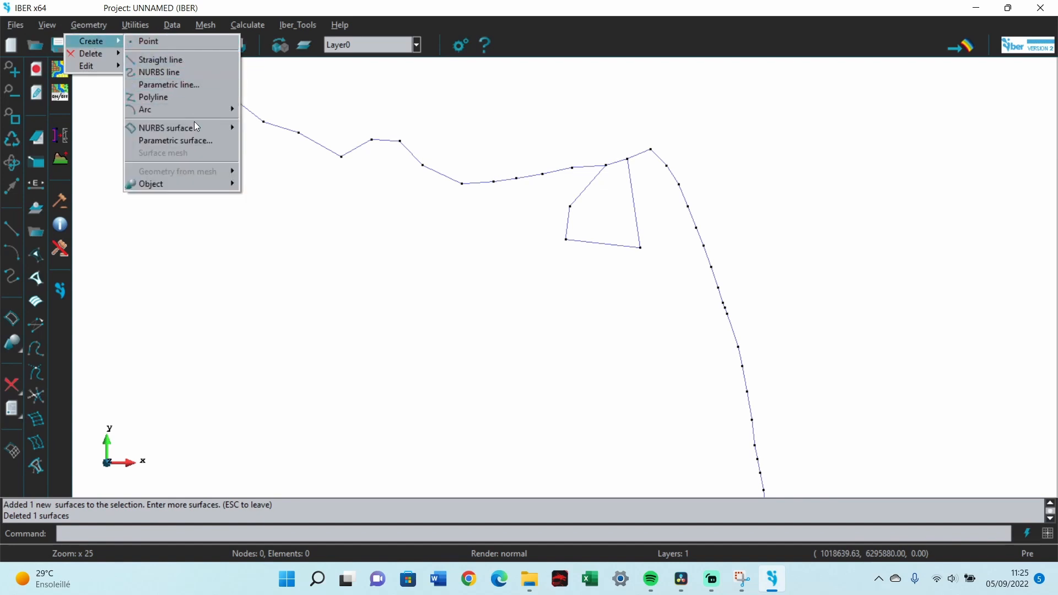
{"action": "mouse_move", "coordinate": [196, 132]}
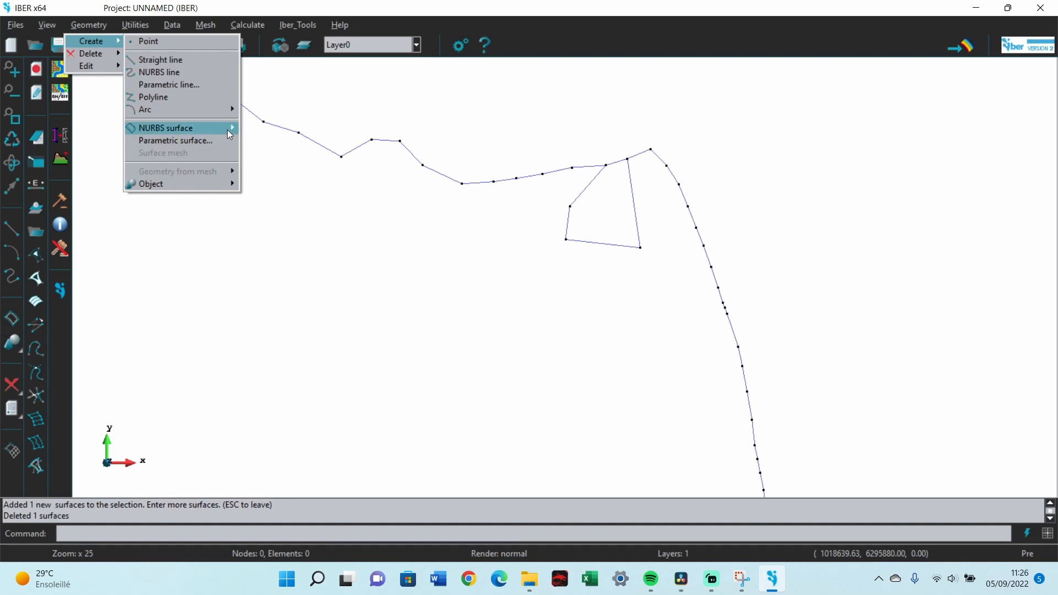
{"action": "mouse_move", "coordinate": [232, 128]}
{"action": "left_click", "coordinate": [282, 141]}
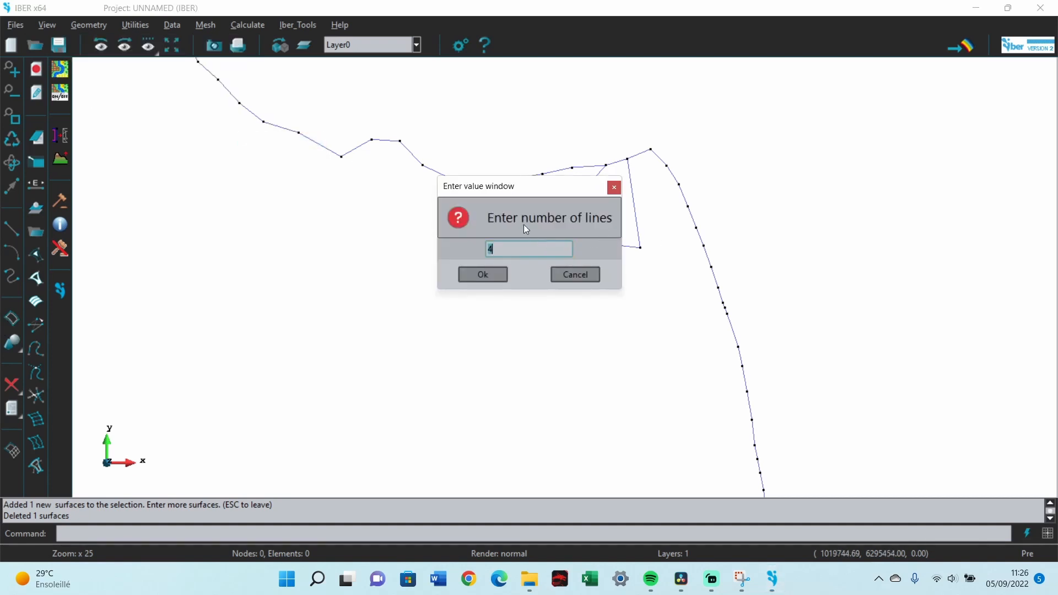
{"action": "left_click_drag", "start_coordinate": [526, 193], "coordinate": [353, 209]}
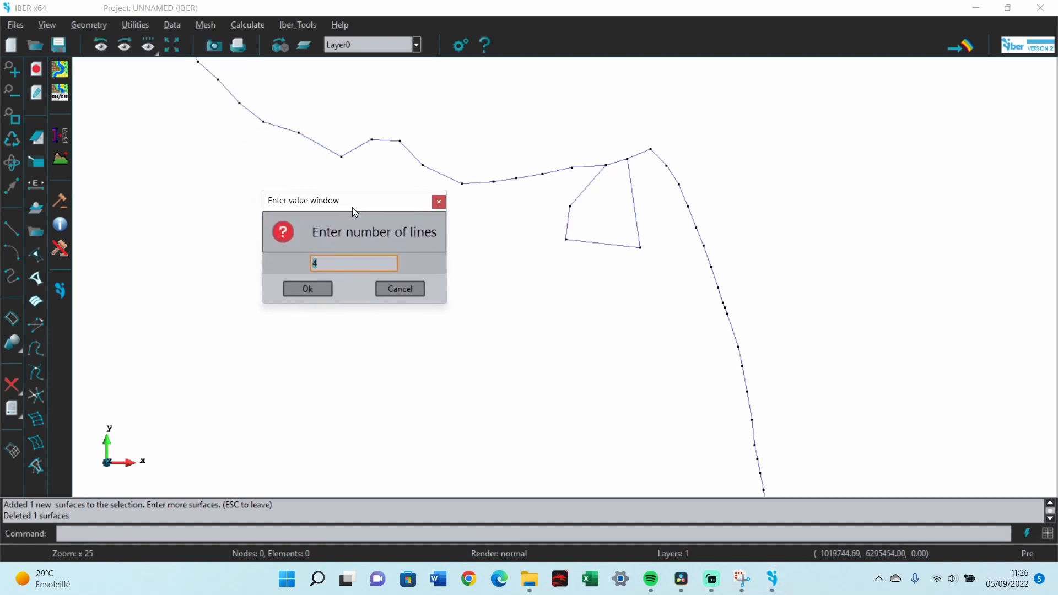
{"action": "left_click", "coordinate": [308, 289]}
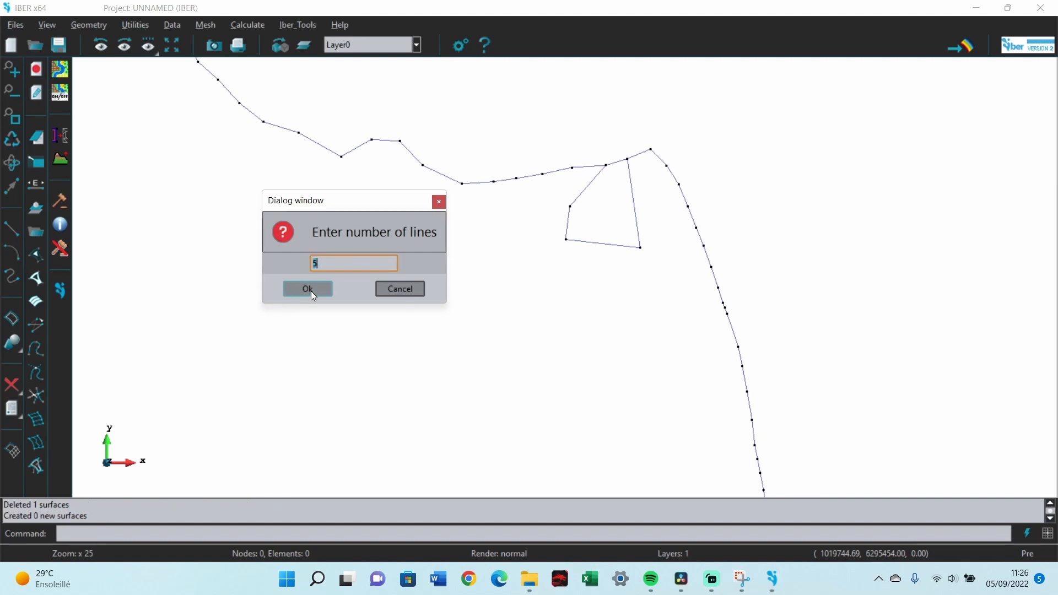
{"action": "left_click", "coordinate": [311, 291]}
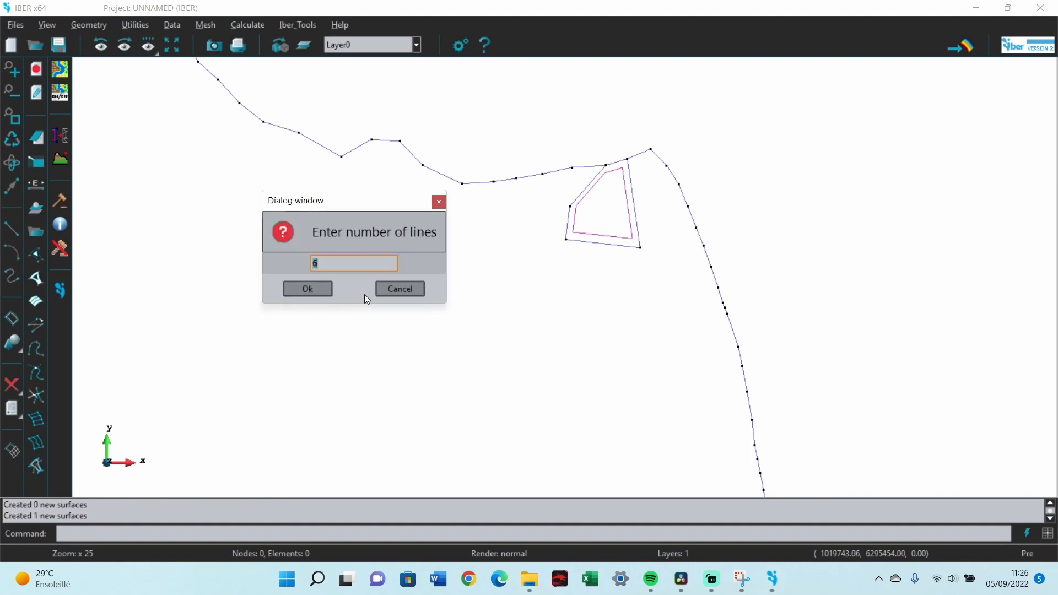
{"action": "left_click", "coordinate": [388, 293]}
Step: Delete all the geometry, including the whole basin outline and the small test polygon
{"action": "scroll", "coordinate": [604, 207], "scroll_direction": "down", "scroll_amount": 4}
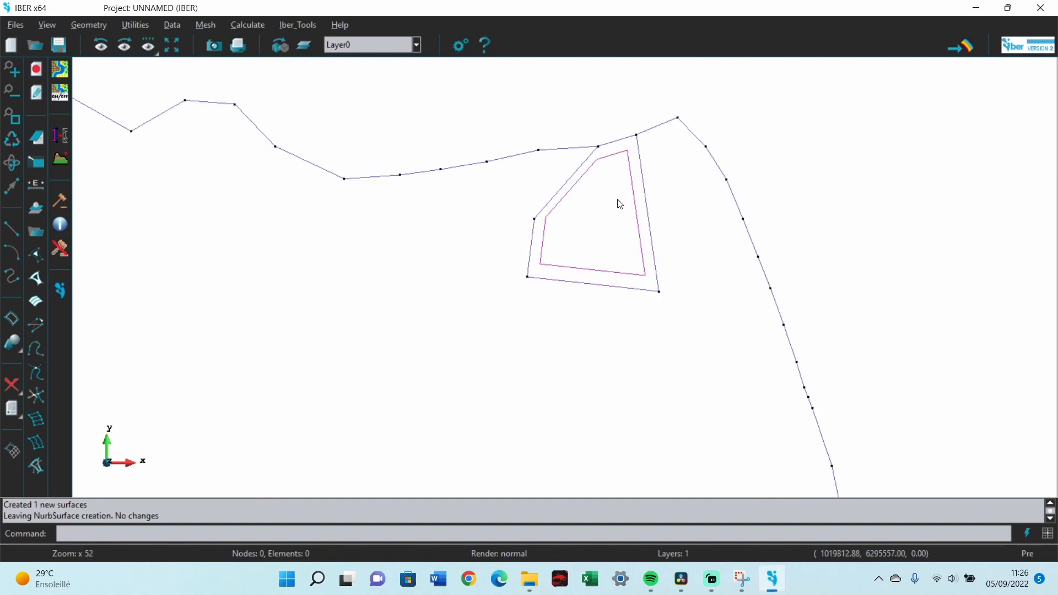
{"action": "scroll", "coordinate": [619, 160], "scroll_direction": "down", "scroll_amount": 10}
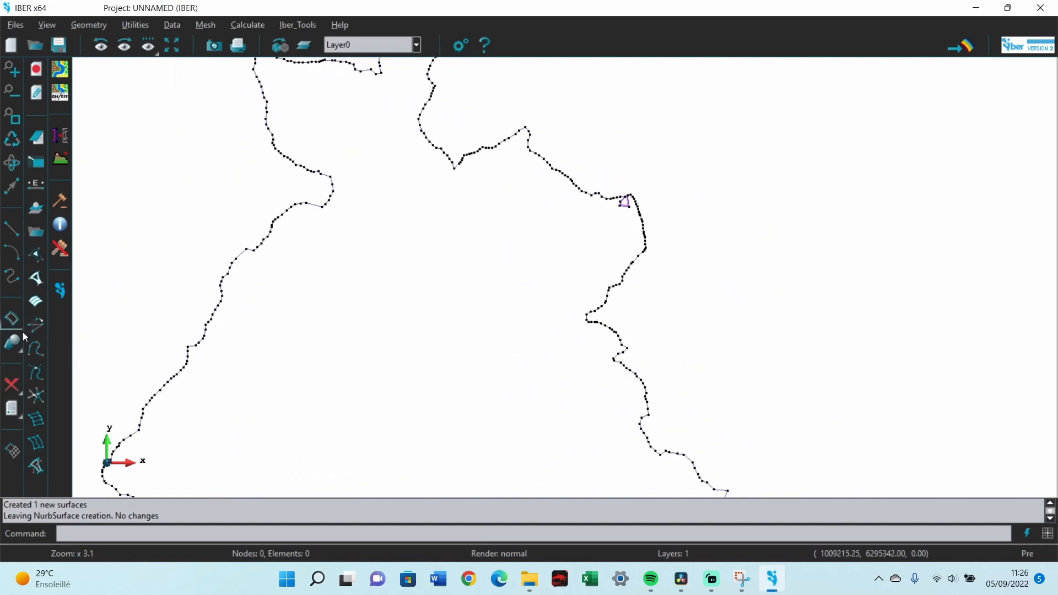
{"action": "scroll", "coordinate": [373, 317], "scroll_direction": "up", "scroll_amount": 3}
{"action": "scroll", "coordinate": [474, 239], "scroll_direction": "down", "scroll_amount": 9}
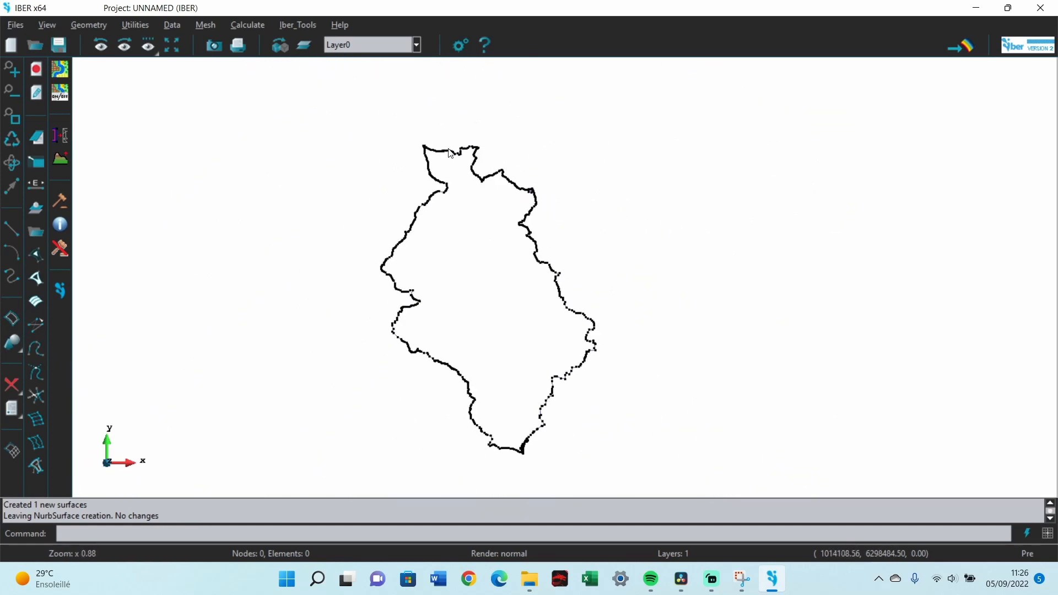
{"action": "left_click", "coordinate": [17, 383]}
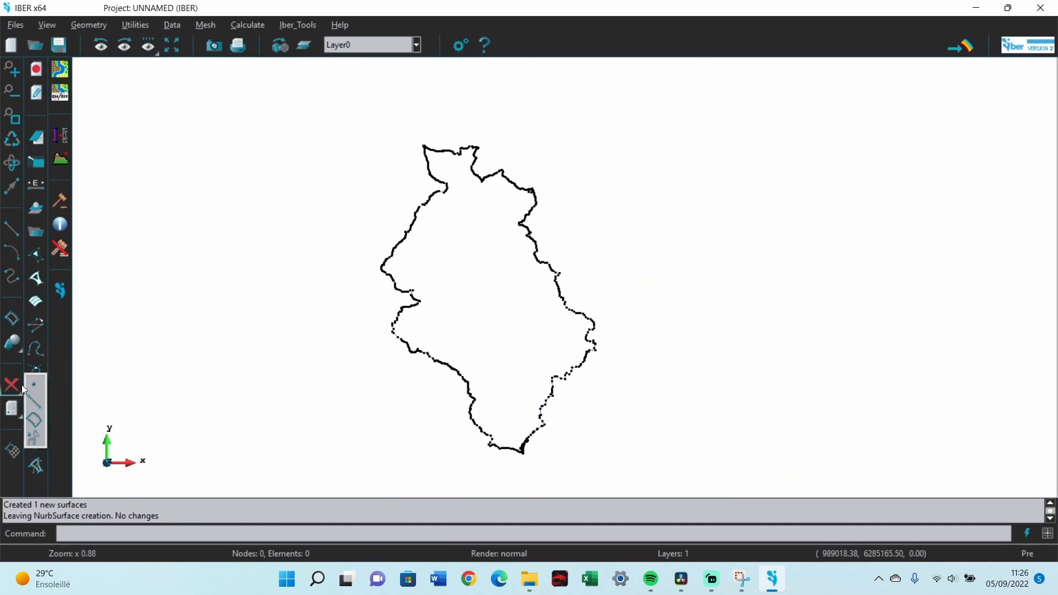
{"action": "left_click", "coordinate": [38, 436]}
{"action": "left_click", "coordinate": [293, 106]}
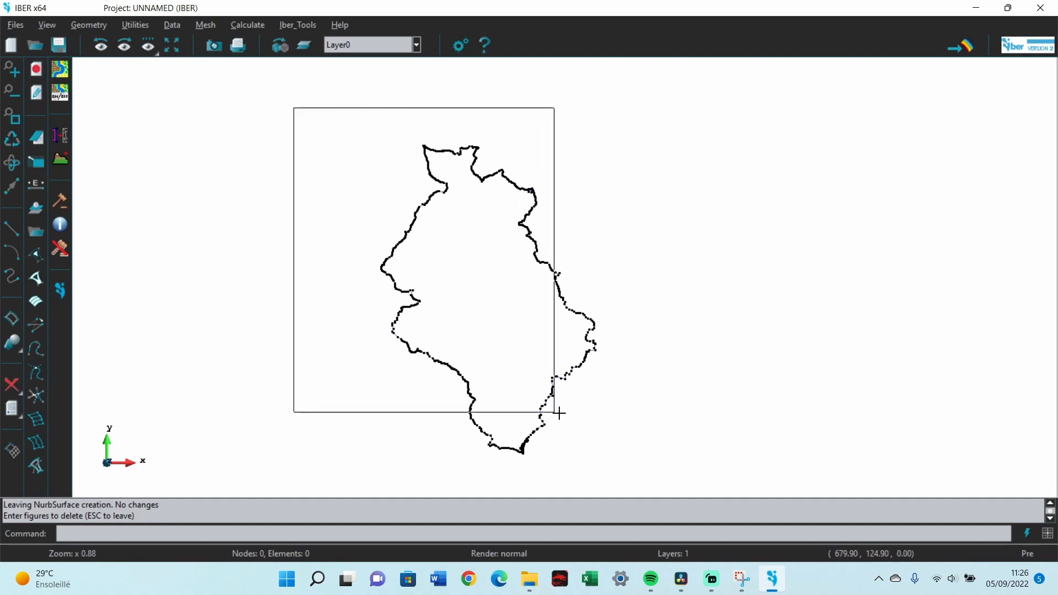
{"action": "left_click", "coordinate": [670, 487]}
{"action": "key", "text": "Escape"}
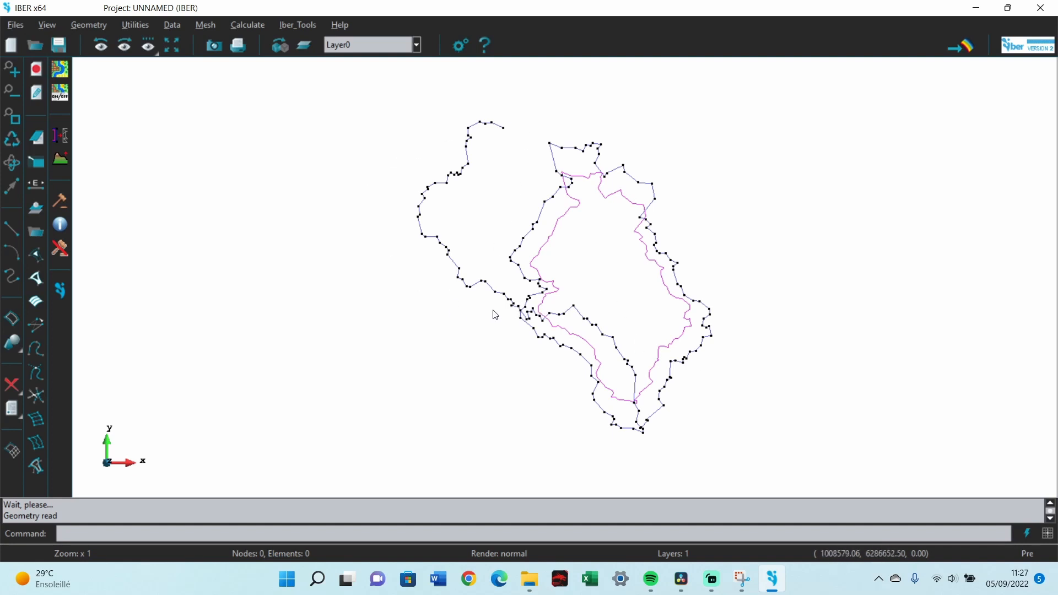
Step: Delete the surface of the simplified basin while keeping its boundary and the river line
{"action": "left_click", "coordinate": [8, 384]}
{"action": "left_click", "coordinate": [37, 420]}
{"action": "left_click", "coordinate": [570, 353]}
{"action": "key", "text": "Escape"}
Step: Delete the river's upstream part outside the basin and where it crosses the western boundary, including the leftover line and points
{"action": "scroll", "coordinate": [527, 320], "scroll_direction": "up", "scroll_amount": 2}
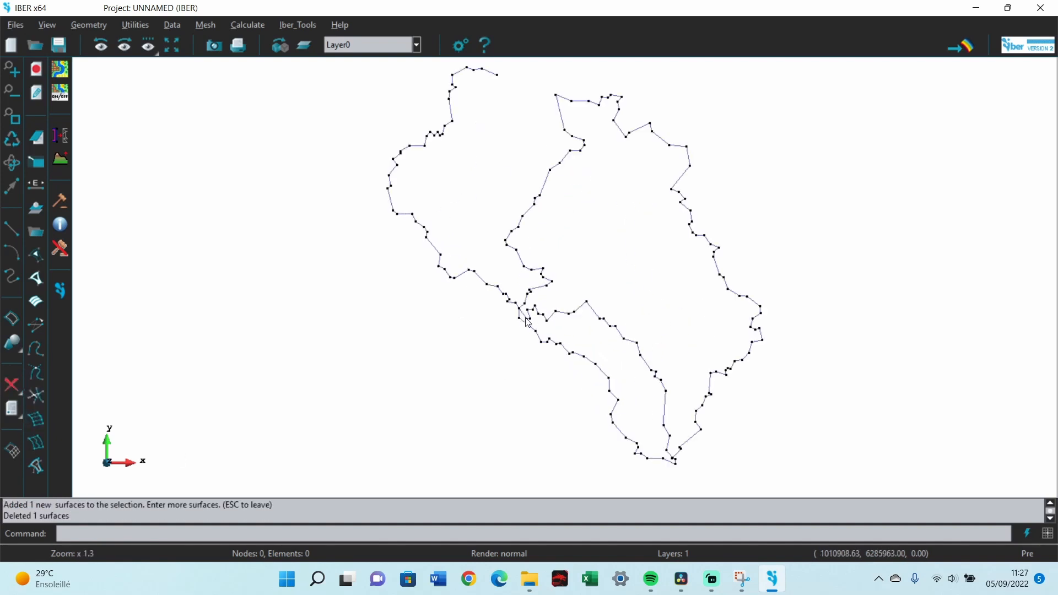
{"action": "scroll", "coordinate": [353, 411], "scroll_direction": "down", "scroll_amount": 3}
{"action": "left_click", "coordinate": [12, 386]}
{"action": "left_click", "coordinate": [35, 438]}
{"action": "left_click_drag", "start_coordinate": [464, 146], "coordinate": [299, 285]}
{"action": "left_click_drag", "start_coordinate": [439, 279], "coordinate": [380, 344]}
{"action": "scroll", "coordinate": [471, 338], "scroll_direction": "up", "scroll_amount": 2}
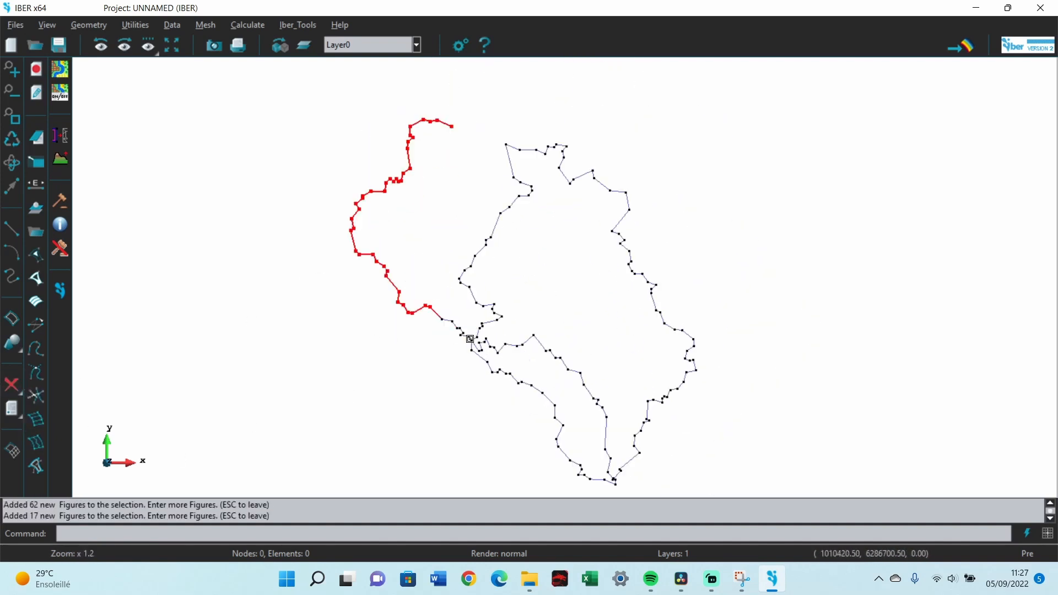
{"action": "scroll", "coordinate": [470, 339], "scroll_direction": "up", "scroll_amount": 5}
{"action": "left_click_drag", "start_coordinate": [619, 344], "coordinate": [510, 431]}
{"action": "left_click_drag", "start_coordinate": [626, 442], "coordinate": [605, 425]}
{"action": "left_click_drag", "start_coordinate": [541, 428], "coordinate": [515, 391]}
{"action": "left_click_drag", "start_coordinate": [469, 331], "coordinate": [392, 348]}
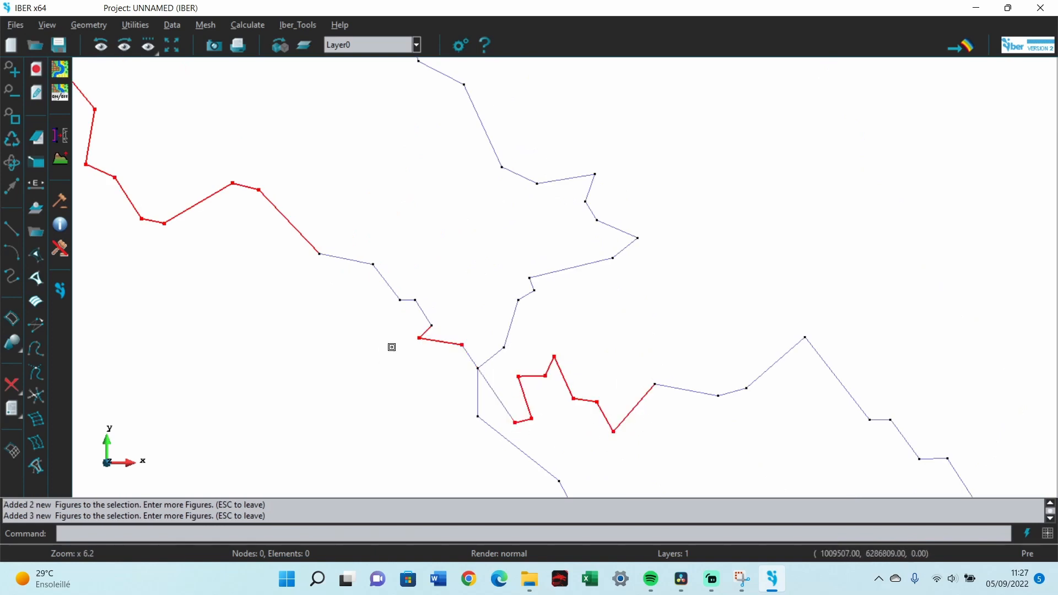
{"action": "left_click_drag", "start_coordinate": [483, 353], "coordinate": [312, 221]}
{"action": "left_click_drag", "start_coordinate": [435, 327], "coordinate": [421, 338]}
{"action": "left_click_drag", "start_coordinate": [318, 237], "coordinate": [294, 246]}
{"action": "scroll", "coordinate": [431, 405], "scroll_direction": "down", "scroll_amount": 4}
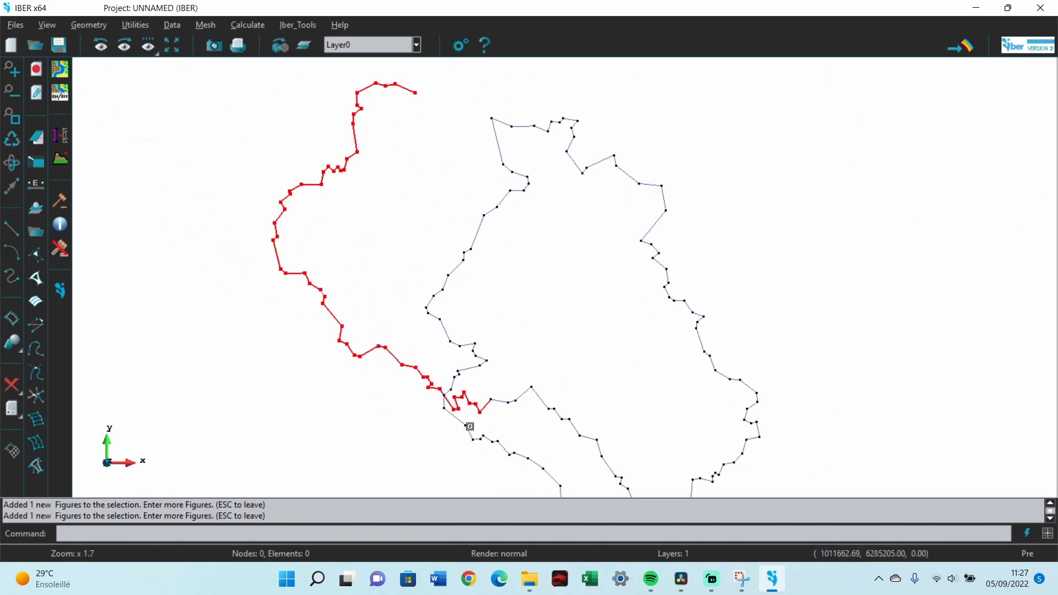
{"action": "key", "text": "Escape"}
{"action": "left_click", "coordinate": [12, 386]}
{"action": "left_click_drag", "start_coordinate": [288, 331], "coordinate": [288, 332]}
{"action": "key", "text": "Escape"}
{"action": "scroll", "coordinate": [408, 283], "scroll_direction": "down", "scroll_amount": 3}
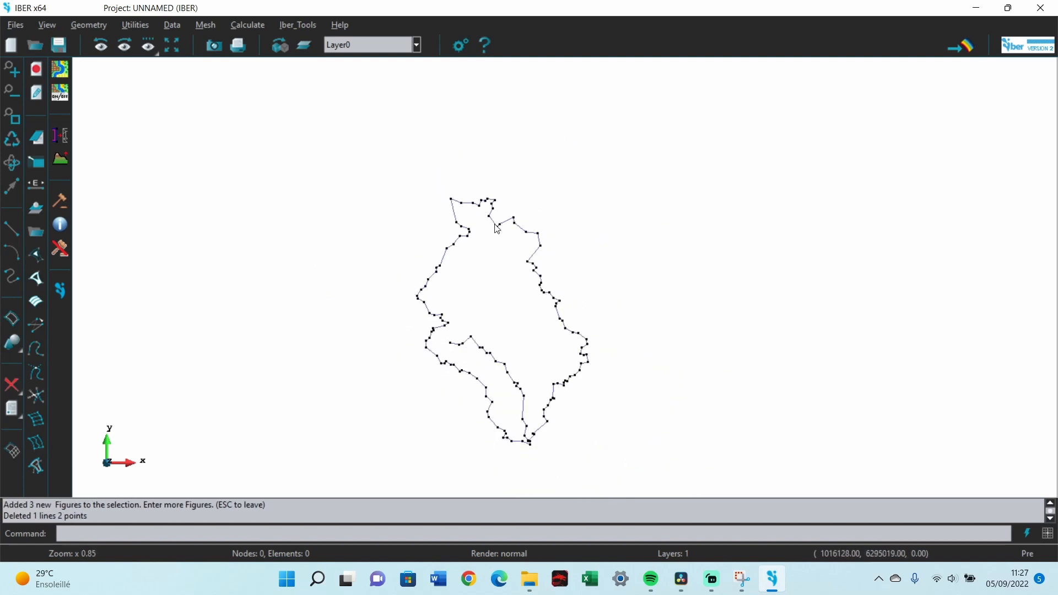
Step: Draw a connected outline along the river's eastern side, from its upstream end down to the existing point at the basin outlet
{"action": "scroll", "coordinate": [500, 334], "scroll_direction": "up", "scroll_amount": 1}
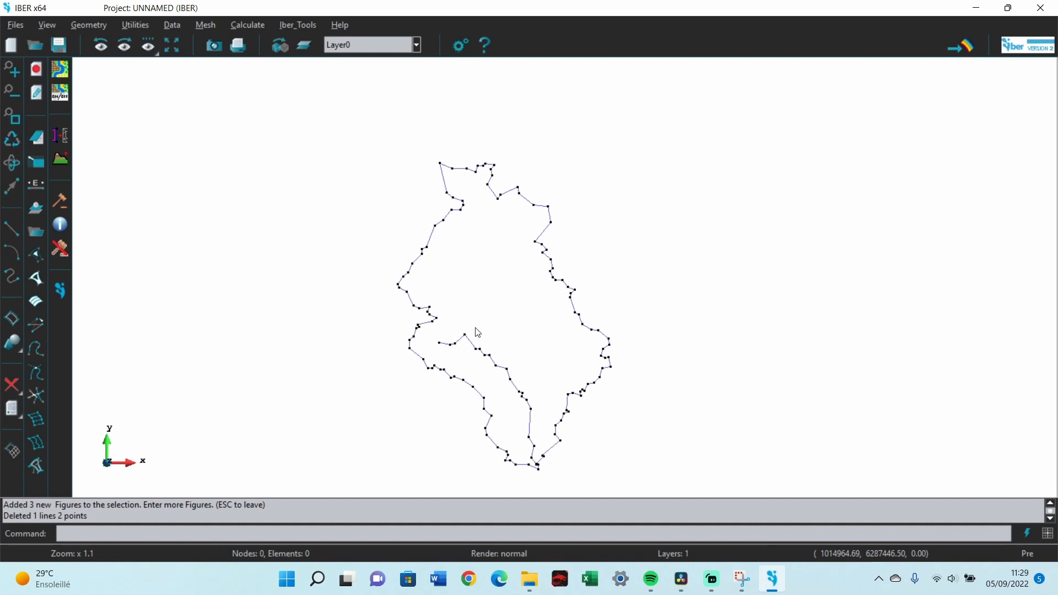
{"action": "scroll", "coordinate": [494, 453], "scroll_direction": "up", "scroll_amount": 5}
{"action": "left_click", "coordinate": [12, 229]}
{"action": "left_click", "coordinate": [391, 283]}
{"action": "left_click", "coordinate": [396, 256]}
{"action": "left_click", "coordinate": [465, 248]}
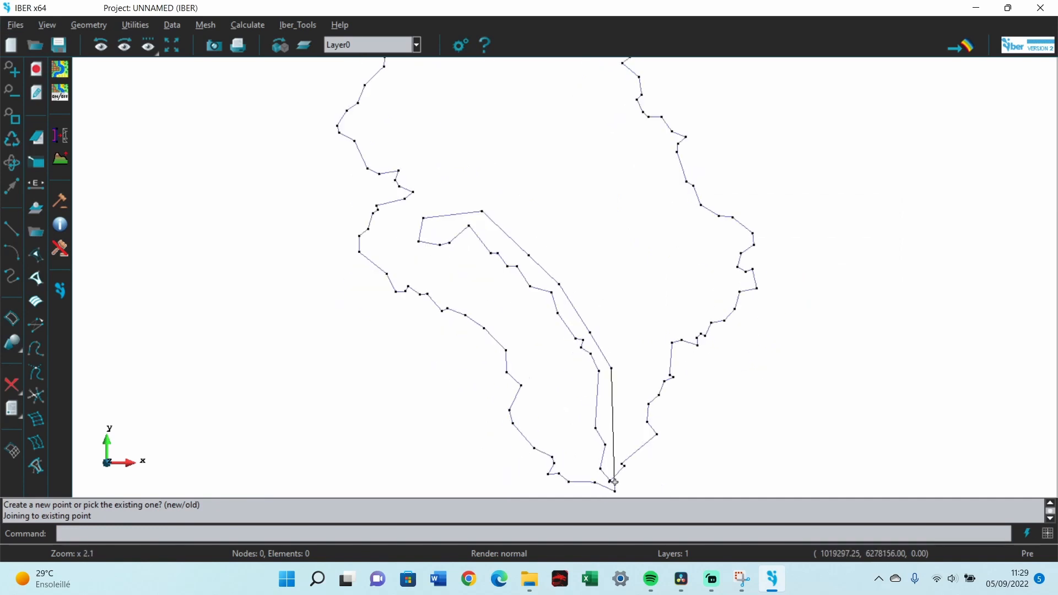
{"action": "scroll", "coordinate": [615, 482], "scroll_direction": "up", "scroll_amount": 7}
{"action": "left_click", "coordinate": [605, 403]}
{"action": "left_click", "coordinate": [629, 448]}
{"action": "left_click", "coordinate": [834, 300]}
Step: Continue the river corridor outline up the western side of the river and close it at the river's upstream end
{"action": "left_click", "coordinate": [553, 373]}
{"action": "left_click", "coordinate": [521, 213]}
{"action": "left_click", "coordinate": [475, 139]}
{"action": "scroll", "coordinate": [474, 139], "scroll_direction": "down", "scroll_amount": 3}
{"action": "left_click", "coordinate": [536, 225]}
{"action": "left_click", "coordinate": [503, 207]}
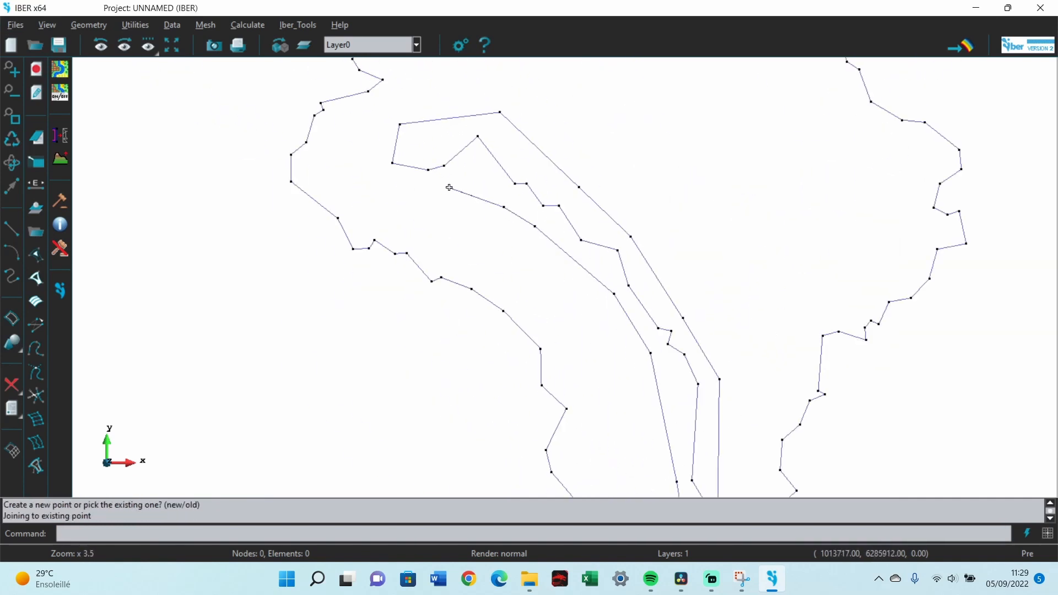
{"action": "left_click", "coordinate": [449, 187]}
{"action": "left_click", "coordinate": [835, 287]}
Step: Draw cross lines joining existing river points to the corridor's eastern and western outlines along the river's length
{"action": "left_click", "coordinate": [482, 143]}
{"action": "left_click", "coordinate": [448, 172]}
{"action": "left_click", "coordinate": [453, 193]}
{"action": "left_click", "coordinate": [538, 231]}
{"action": "left_click", "coordinate": [561, 212]}
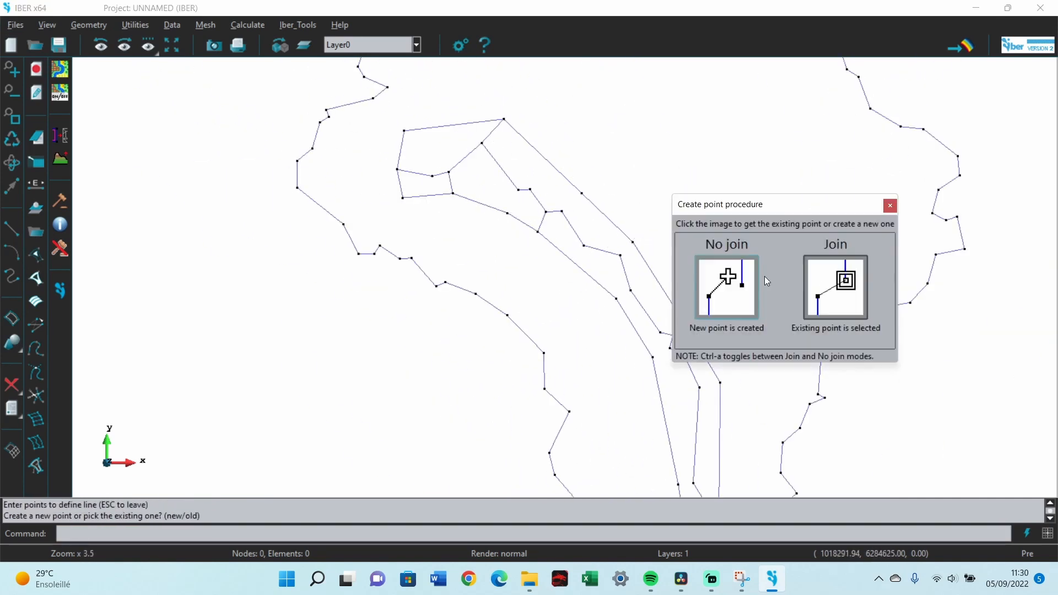
{"action": "left_click", "coordinate": [835, 287]}
{"action": "left_click", "coordinate": [633, 243]}
{"action": "left_click", "coordinate": [835, 287]}
{"action": "left_click", "coordinate": [620, 255]}
{"action": "left_click", "coordinate": [843, 292]}
{"action": "left_click", "coordinate": [694, 483]}
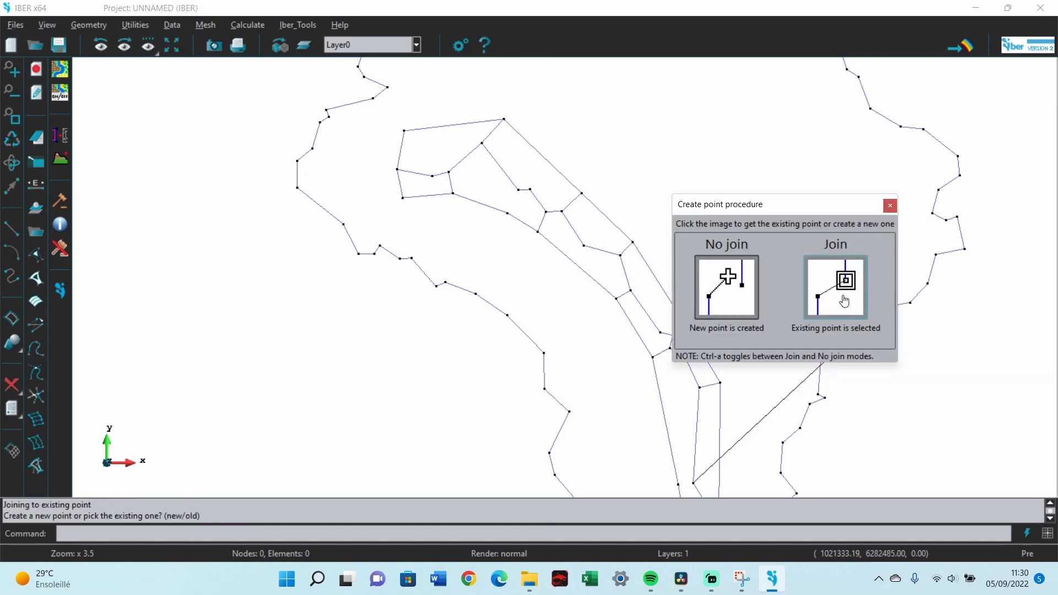
{"action": "left_click", "coordinate": [844, 301]}
{"action": "left_click", "coordinate": [678, 485]}
Step: Delete the unwanted entity near the downstream end of the river corridor
{"action": "scroll", "coordinate": [689, 474], "scroll_direction": "up", "scroll_amount": 6}
{"action": "left_click", "coordinate": [12, 385]}
{"action": "scroll", "coordinate": [728, 421], "scroll_direction": "up", "scroll_amount": 1}
{"action": "left_click", "coordinate": [737, 256]}
{"action": "key", "text": "Escape"}
Step: Draw lines joining the river corridor's upstream corners and eastern outline to existing points on the basin boundary
{"action": "scroll", "coordinate": [716, 308], "scroll_direction": "down", "scroll_amount": 5}
{"action": "left_click", "coordinate": [437, 257]}
{"action": "left_click", "coordinate": [545, 245]}
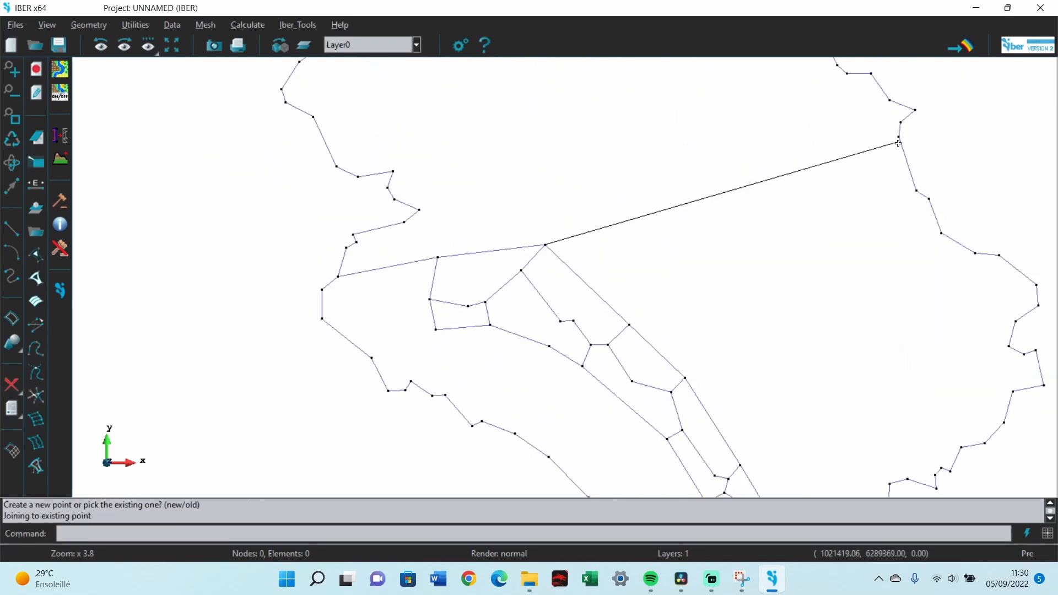
{"action": "left_click", "coordinate": [898, 137]}
{"action": "left_click", "coordinate": [686, 379]}
{"action": "left_click", "coordinate": [836, 288]}
{"action": "left_click", "coordinate": [1009, 347]}
{"action": "scroll", "coordinate": [689, 331], "scroll_direction": "down", "scroll_amount": 2}
Step: Draw an intermediate connected line between the corridor and the western basin boundary, with cross lines to existing boundary points
{"action": "left_click", "coordinate": [582, 361]}
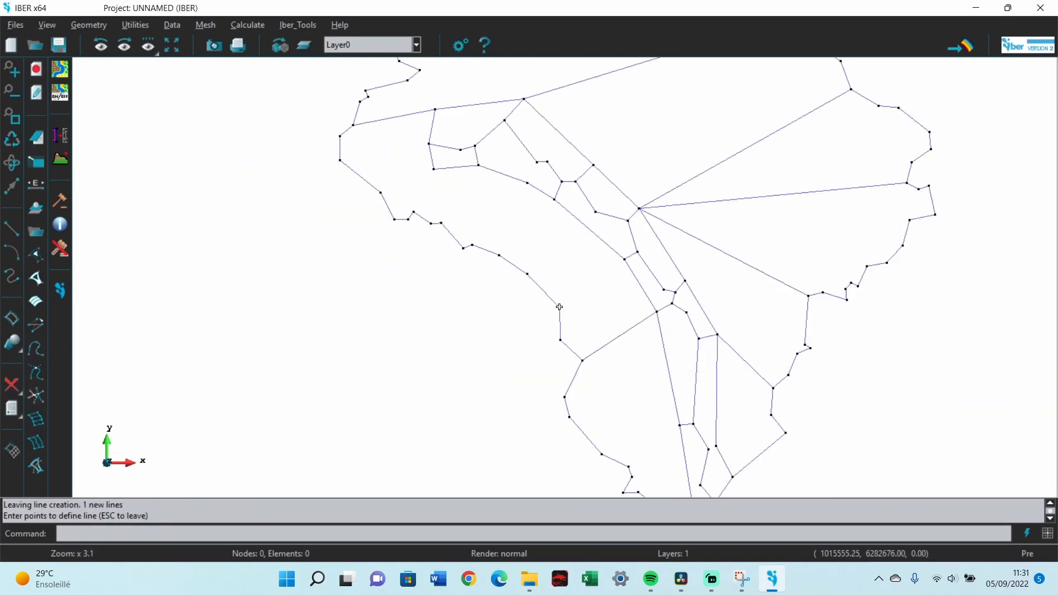
{"action": "left_click", "coordinate": [560, 307]}
{"action": "left_click", "coordinate": [595, 282]}
{"action": "left_click", "coordinate": [434, 169]}
{"action": "key", "text": "Escape"}
{"action": "left_click", "coordinate": [595, 282]}
{"action": "left_click", "coordinate": [835, 287]}
{"action": "left_click", "coordinate": [633, 333]}
{"action": "key", "text": "Escape"}
{"action": "scroll", "coordinate": [614, 288], "scroll_direction": "down", "scroll_amount": 6}
Step: Join the intermediate western line to the basin boundary and delete the redundant line running from the corridor to that boundary point
{"action": "left_click", "coordinate": [600, 402]}
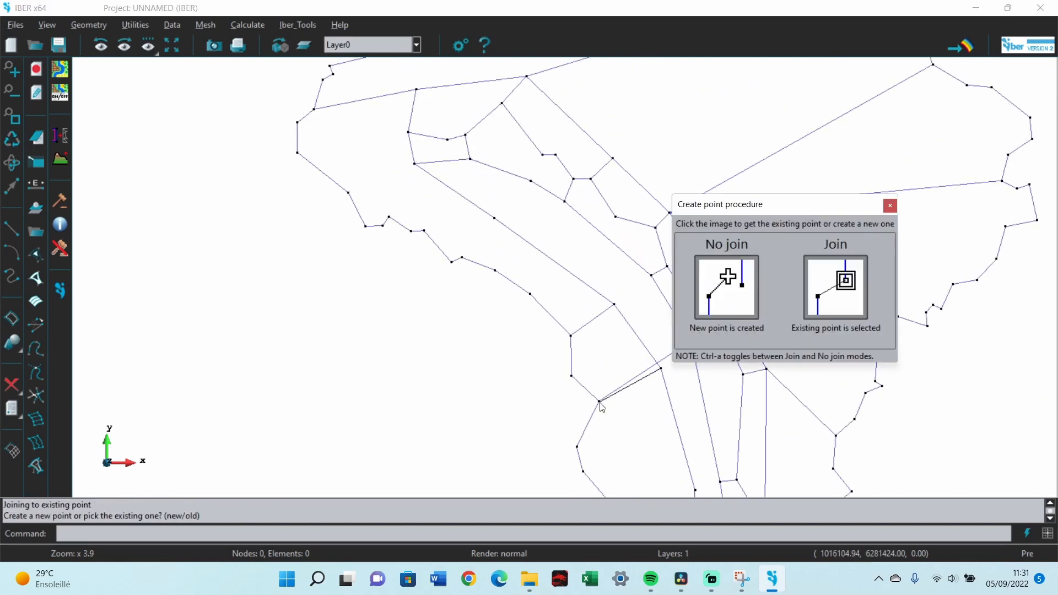
{"action": "left_click", "coordinate": [835, 287]}
{"action": "left_click", "coordinate": [12, 384]}
{"action": "scroll", "coordinate": [430, 116], "scroll_direction": "up", "scroll_amount": 2}
Step: Draw a straight line joining the corridor's western upstream corner to the existing point on the basin boundary
{"action": "left_click", "coordinate": [11, 229]}
{"action": "left_click", "coordinate": [484, 207]}
{"action": "left_click", "coordinate": [836, 287]}
{"action": "left_click", "coordinate": [462, 257]}
{"action": "left_click", "coordinate": [835, 287]}
{"action": "key", "text": "Escape"}
{"action": "scroll", "coordinate": [657, 274], "scroll_direction": "down", "scroll_amount": 5}
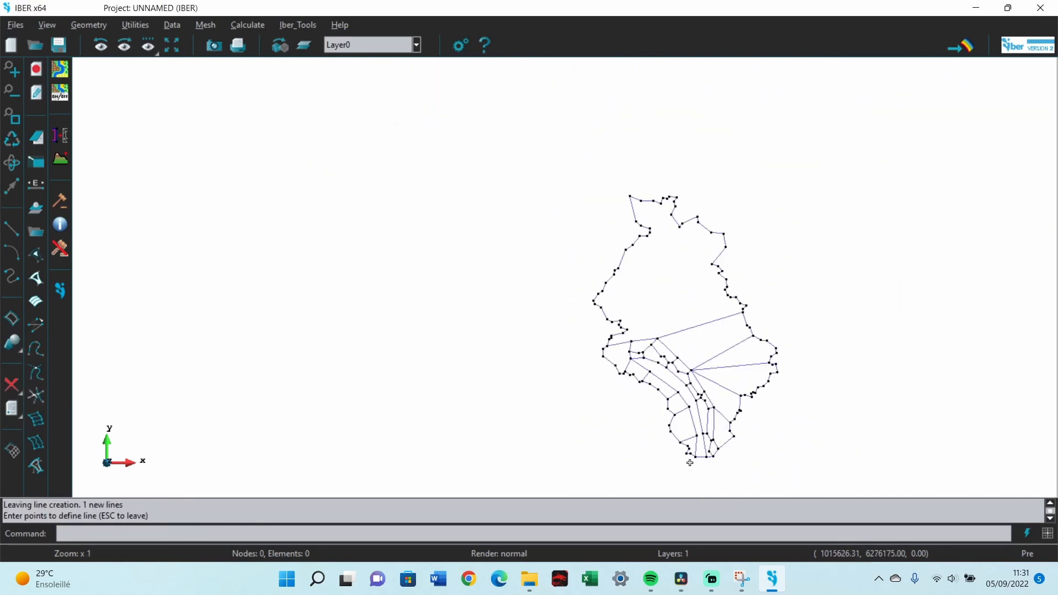
{"action": "key", "text": "Escape"}
{"action": "scroll", "coordinate": [239, 224], "scroll_direction": "up", "scroll_amount": 2}
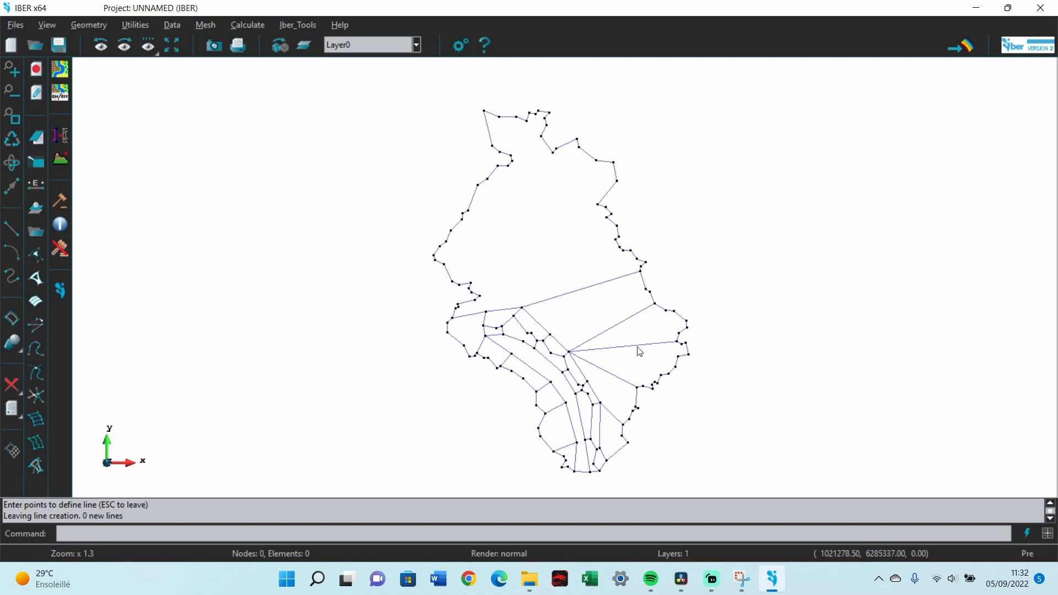
Step: Create NURBS surfaces automatically from the closed contours, starting with 4 lines and working up through 6 lines
{"action": "scroll", "coordinate": [645, 457], "scroll_direction": "up", "scroll_amount": 5}
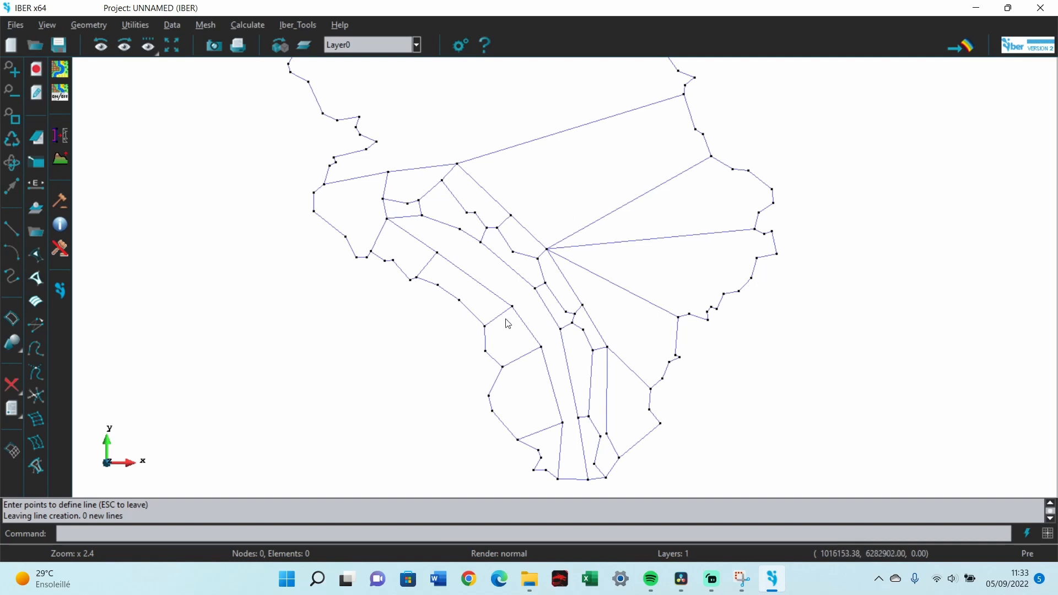
{"action": "left_click", "coordinate": [92, 26]}
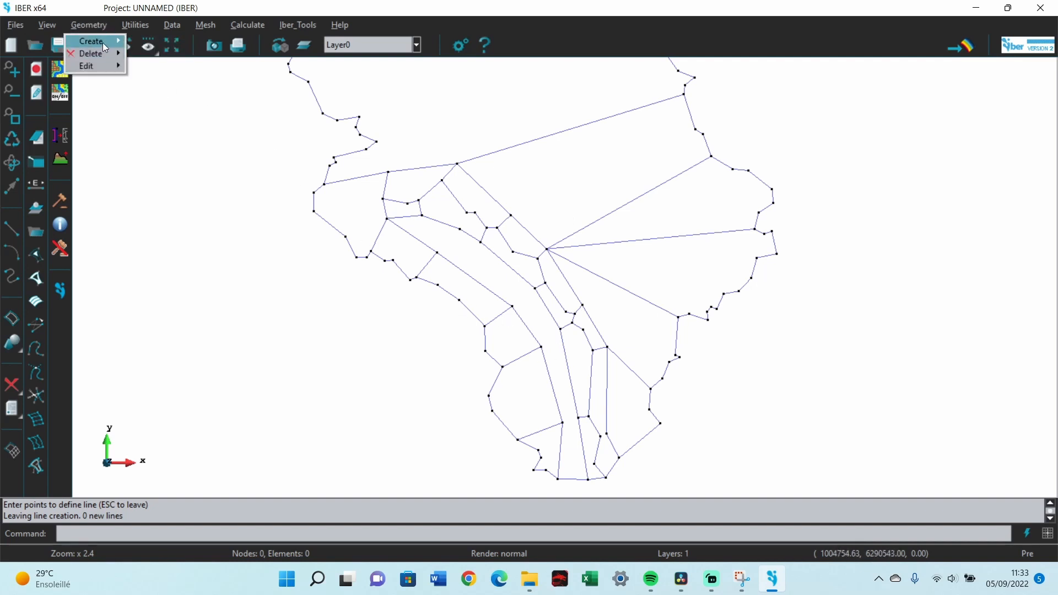
{"action": "mouse_move", "coordinate": [103, 42]}
{"action": "mouse_move", "coordinate": [203, 130]}
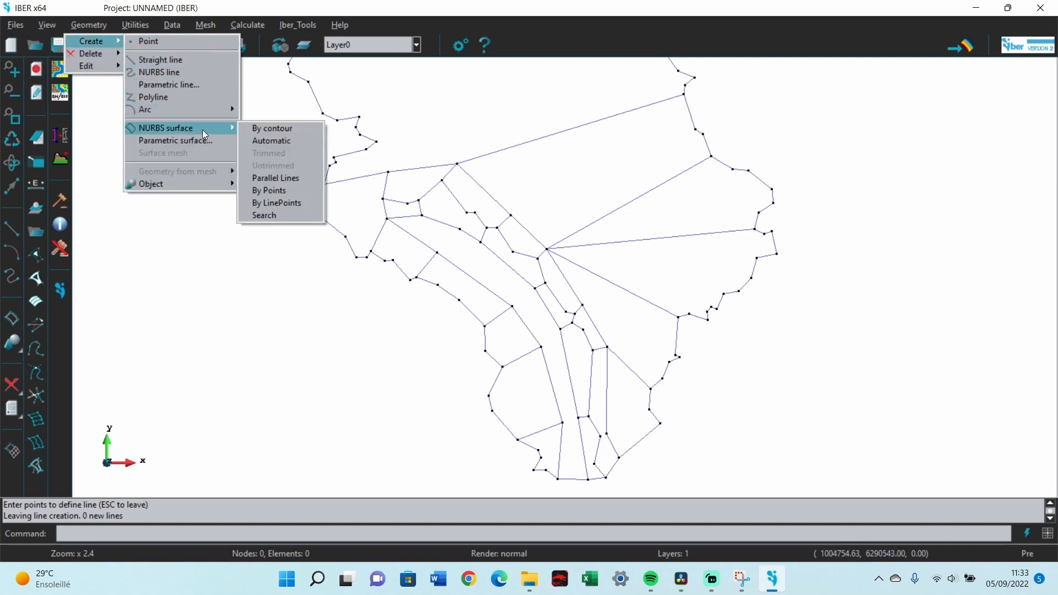
{"action": "left_click", "coordinate": [299, 145]}
{"action": "left_click_drag", "start_coordinate": [363, 214], "coordinate": [211, 231]}
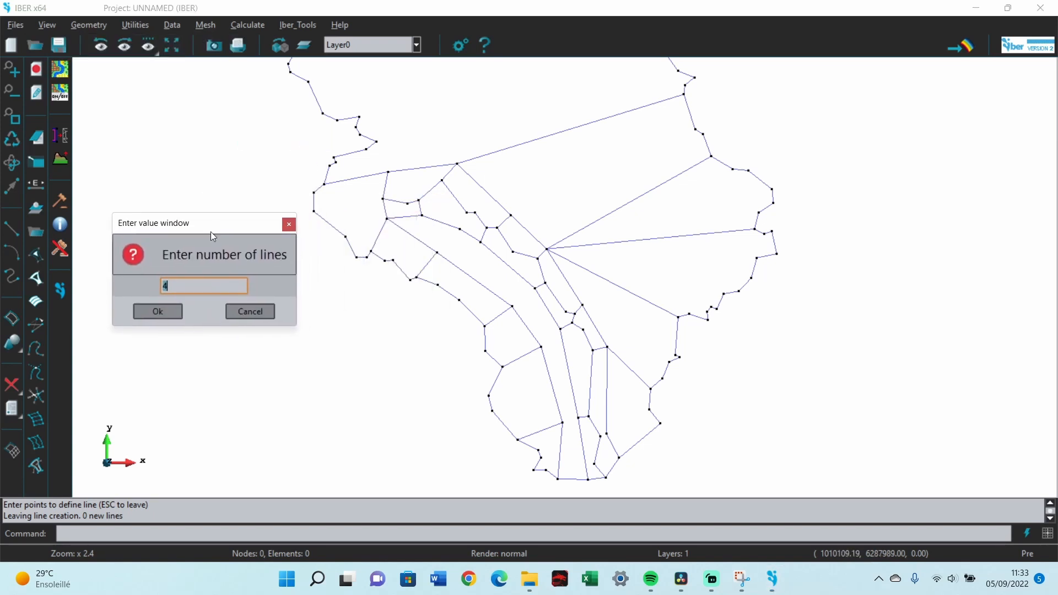
{"action": "left_click", "coordinate": [191, 286]}
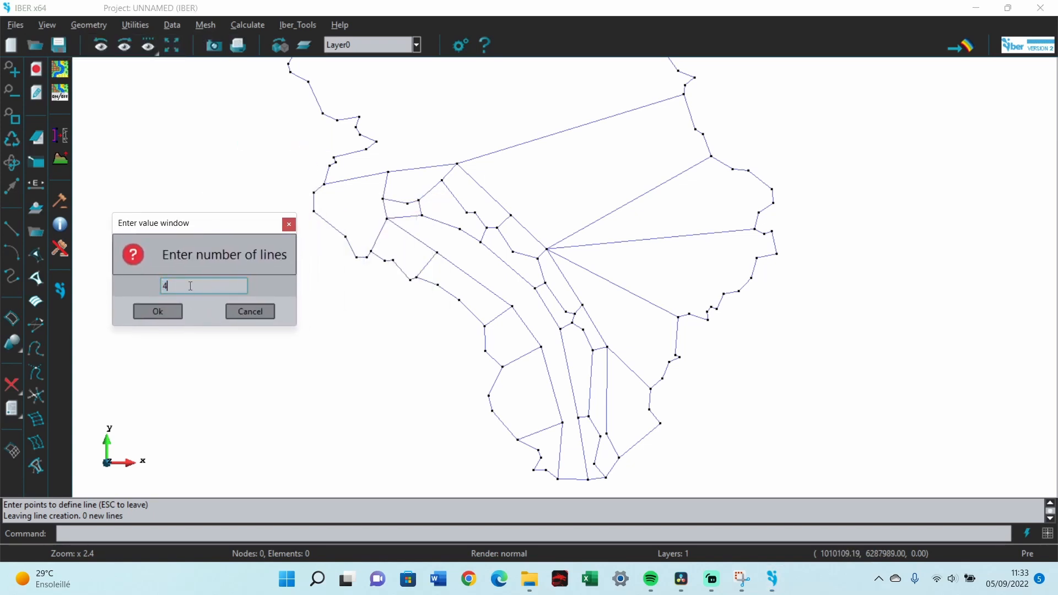
{"action": "left_click", "coordinate": [171, 311]}
{"action": "left_click", "coordinate": [164, 316]}
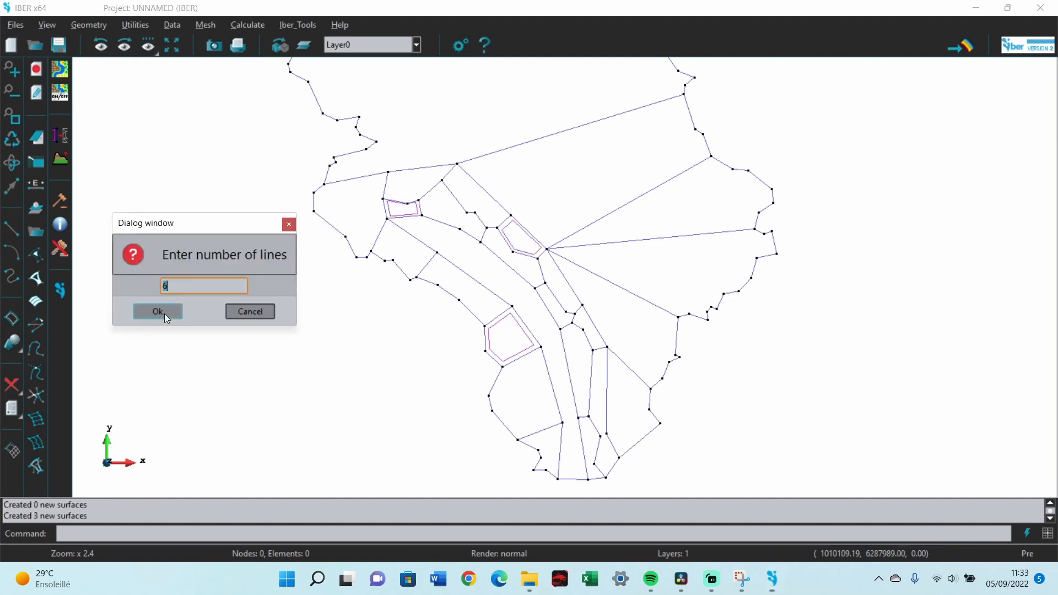
{"action": "left_click", "coordinate": [155, 317]}
{"action": "left_click", "coordinate": [154, 317]}
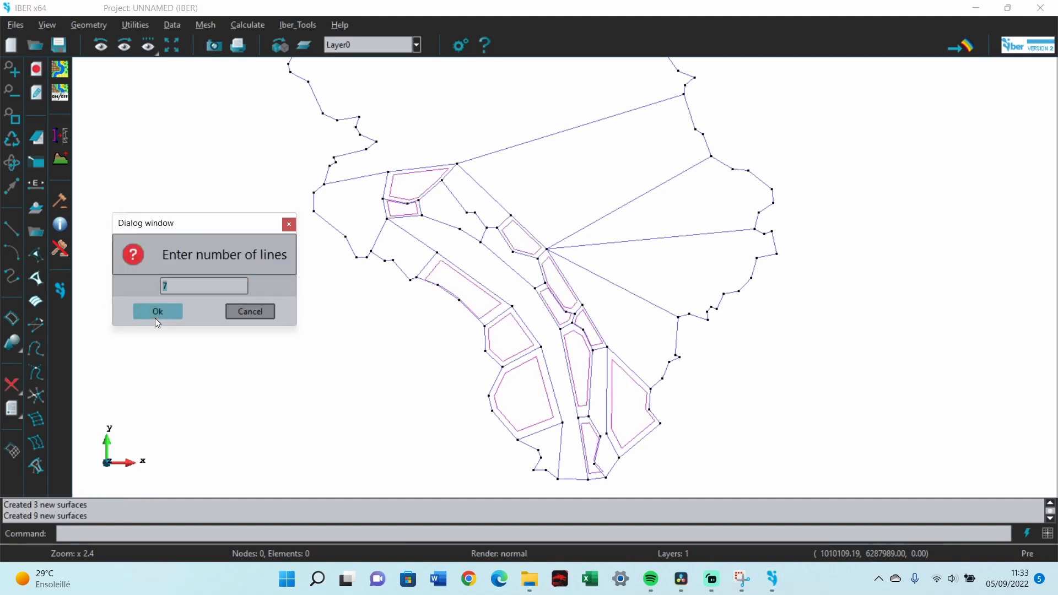
Step: Continue the automatic surface creation for contours from 7 up through 19 lines, and end the command
{"action": "left_click", "coordinate": [158, 318]}
{"action": "left_click", "coordinate": [159, 316]}
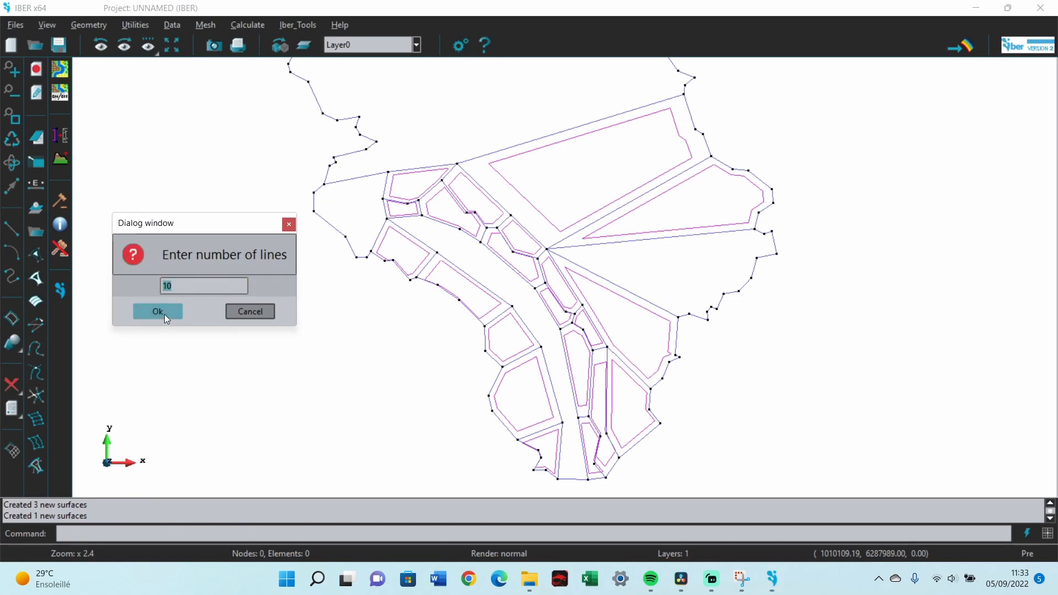
{"action": "left_click", "coordinate": [164, 314]}
{"action": "left_click", "coordinate": [168, 314]}
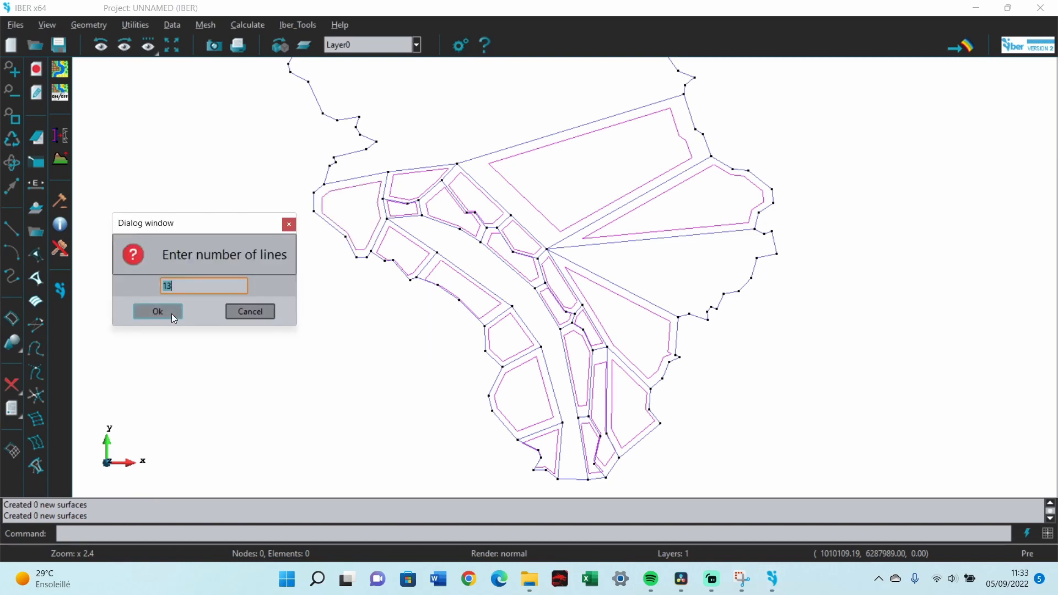
{"action": "left_click", "coordinate": [170, 313]}
{"action": "left_click", "coordinate": [172, 317]}
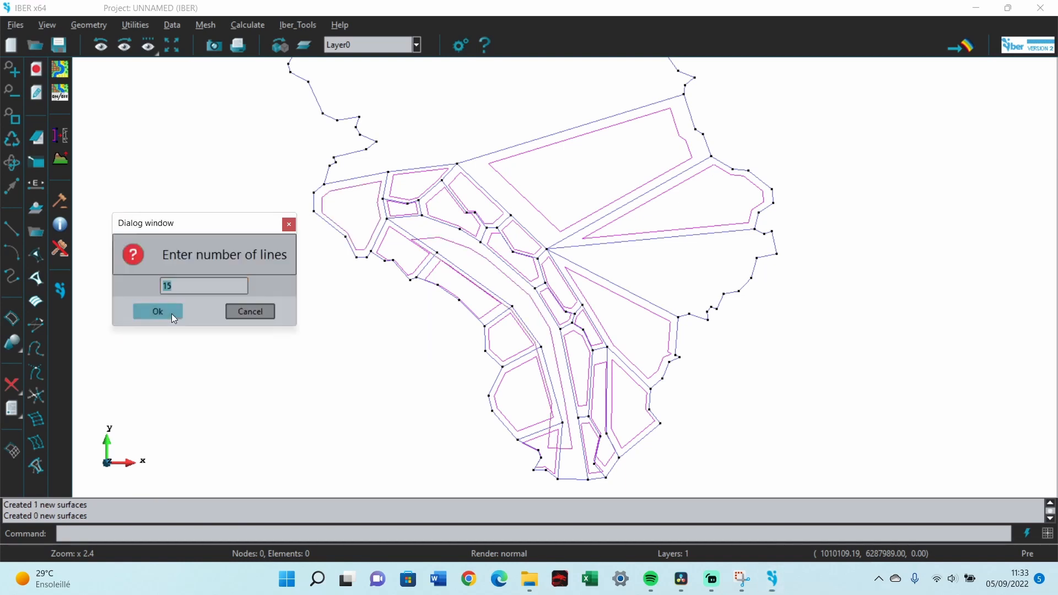
{"action": "left_click", "coordinate": [172, 317]}
{"action": "left_click", "coordinate": [172, 317]}
{"action": "left_click", "coordinate": [172, 316]}
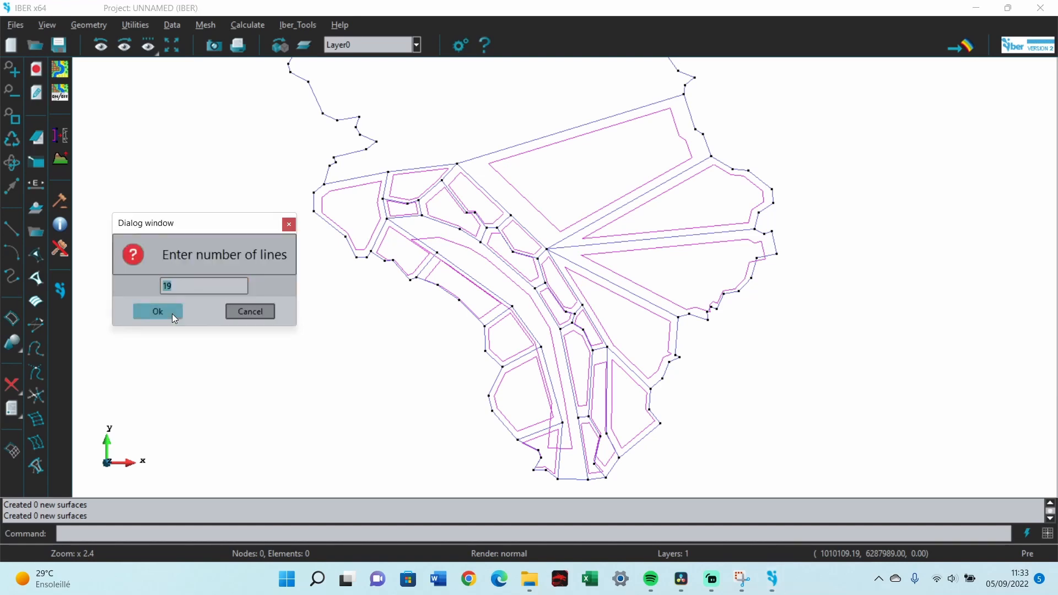
{"action": "left_click", "coordinate": [173, 314]}
{"action": "left_click", "coordinate": [173, 314]}
{"action": "left_click", "coordinate": [289, 229]}
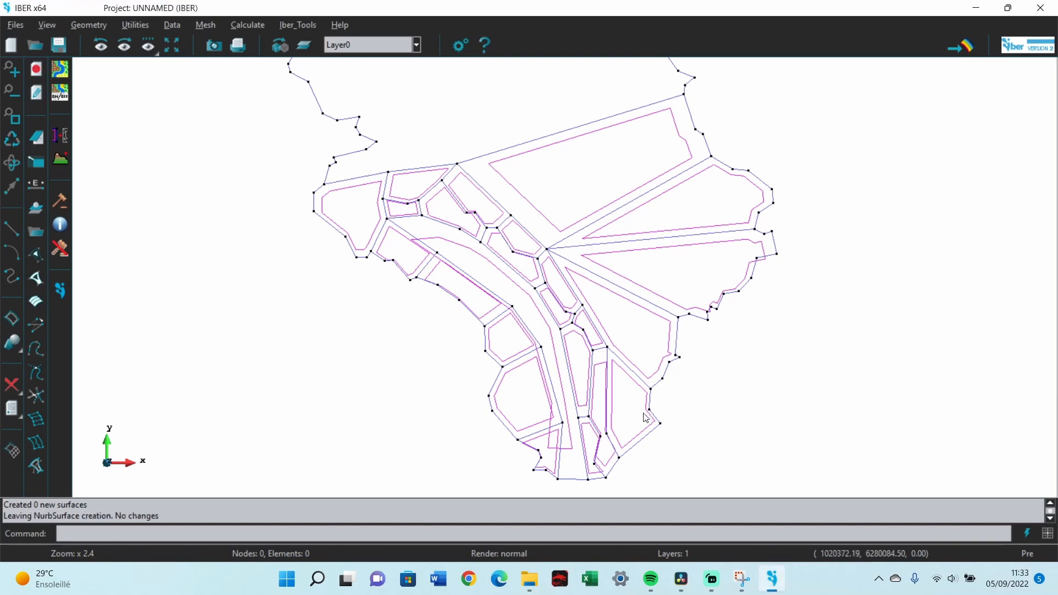
Step: Create a NURBS surface by contour for the large northern basin area, using its boundary lines and the dividing lines along its southern edge
{"action": "scroll", "coordinate": [638, 425], "scroll_direction": "down", "scroll_amount": 6}
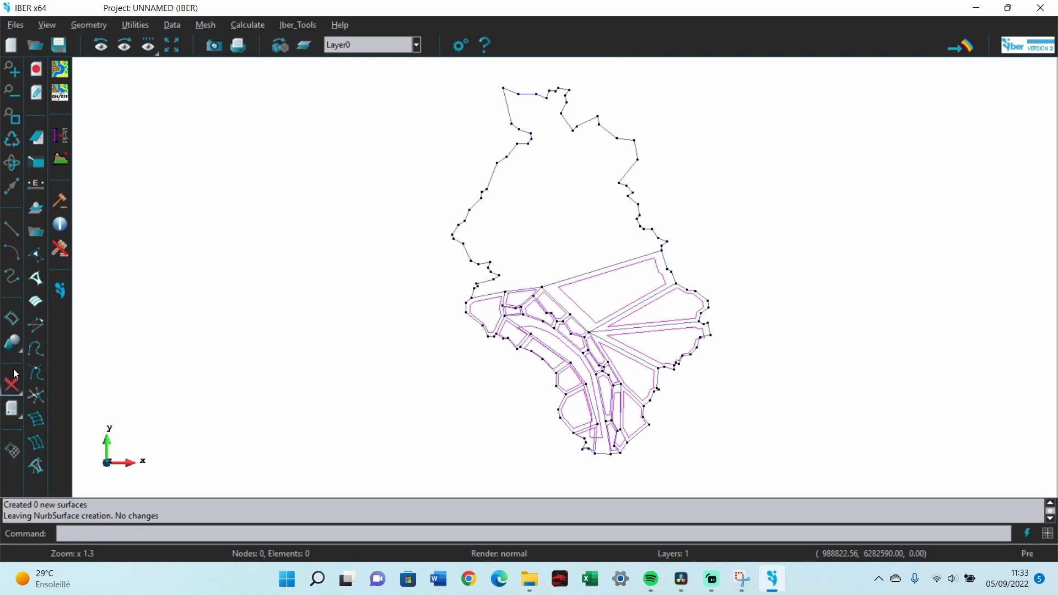
{"action": "left_click", "coordinate": [11, 319]}
{"action": "left_click", "coordinate": [373, 86]}
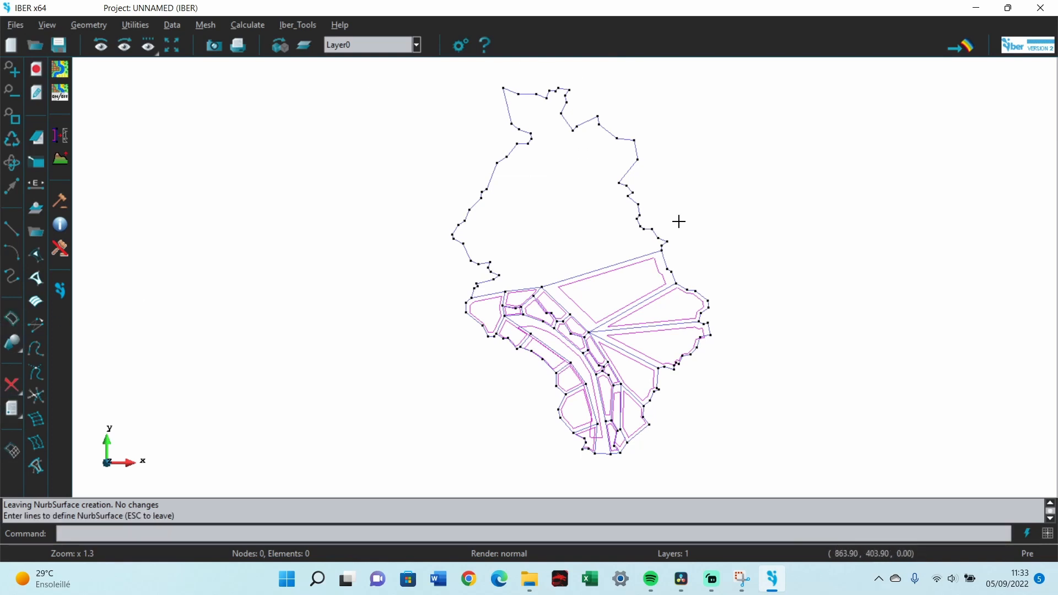
{"action": "left_click", "coordinate": [696, 246]}
{"action": "scroll", "coordinate": [597, 250], "scroll_direction": "up", "scroll_amount": 5}
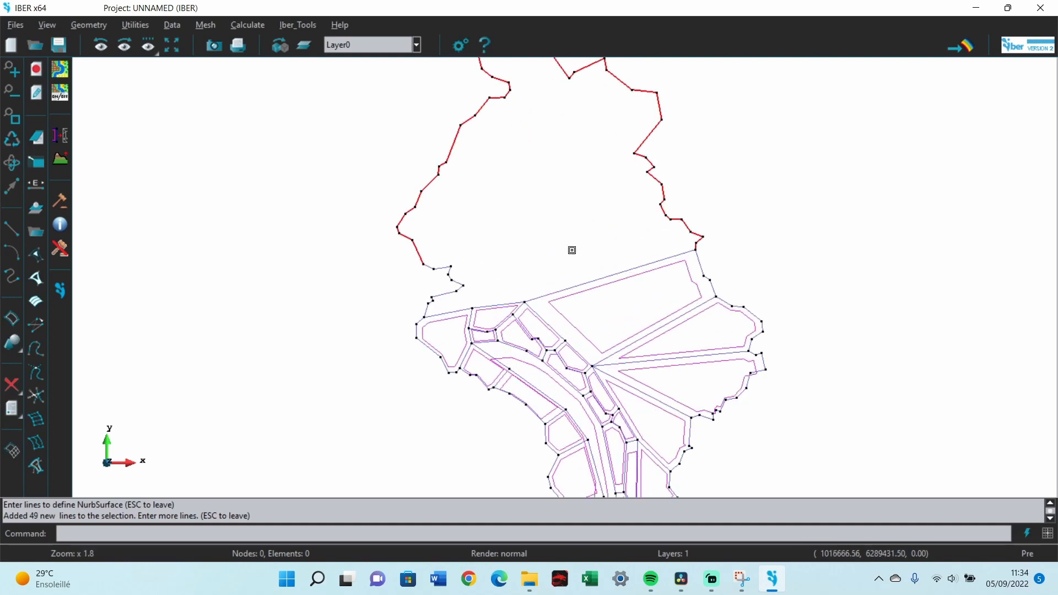
{"action": "left_click", "coordinate": [435, 278]}
{"action": "left_click", "coordinate": [364, 338]}
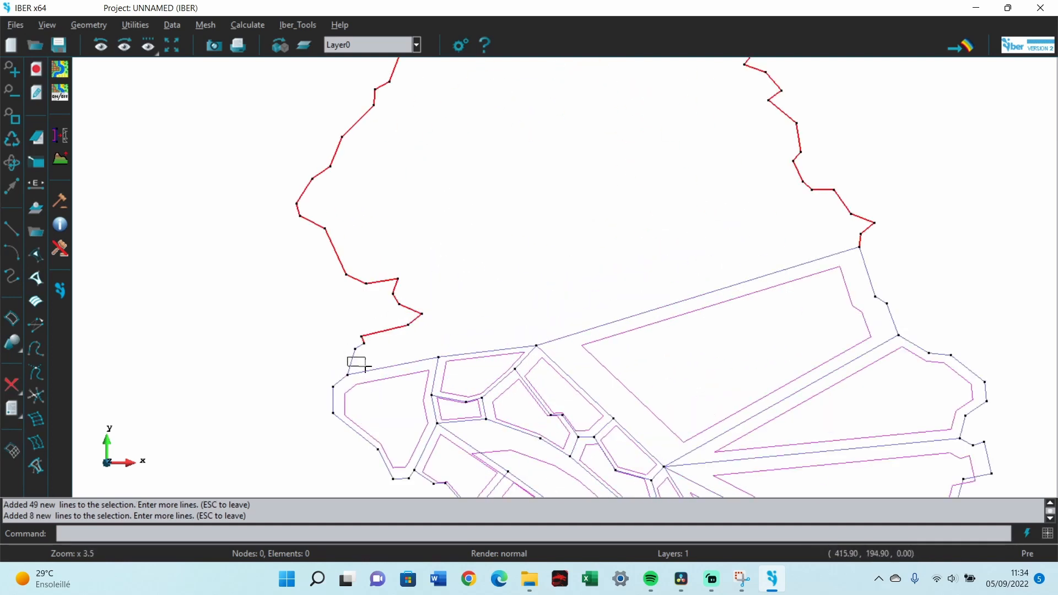
{"action": "left_click", "coordinate": [353, 361]}
{"action": "left_click", "coordinate": [395, 365]}
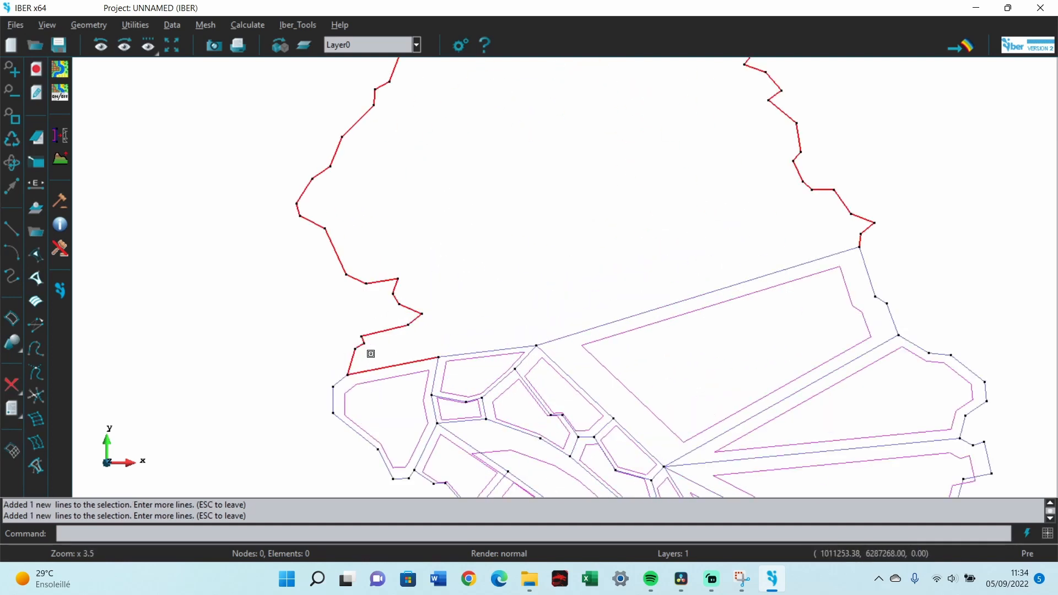
{"action": "left_click", "coordinate": [517, 348]}
{"action": "left_click", "coordinate": [604, 326]}
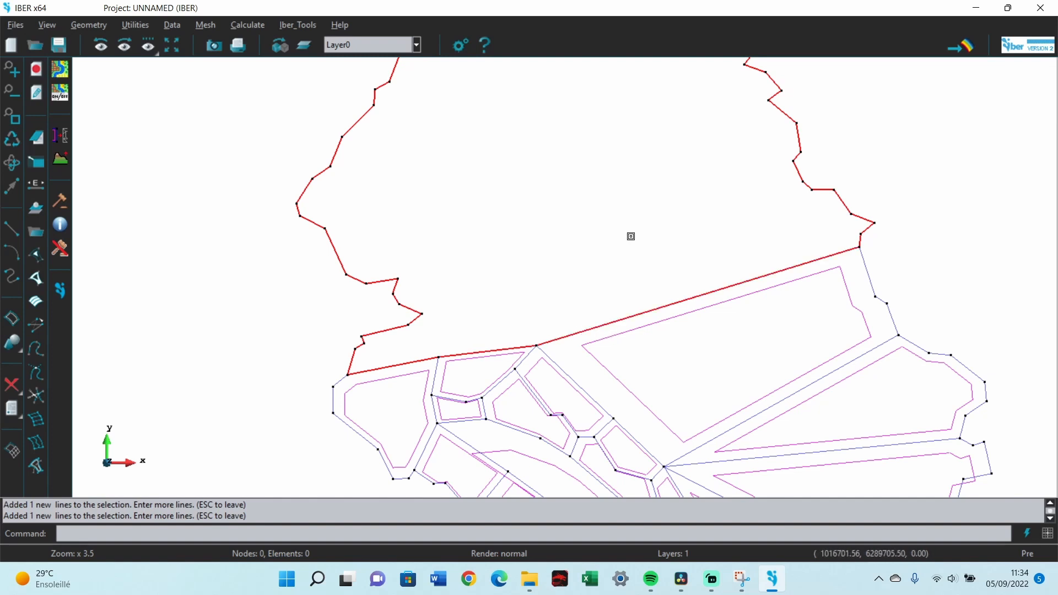
{"action": "key", "text": "Escape"}
{"action": "key", "text": "Escape"}
{"action": "scroll", "coordinate": [523, 358], "scroll_direction": "down", "scroll_amount": 5}
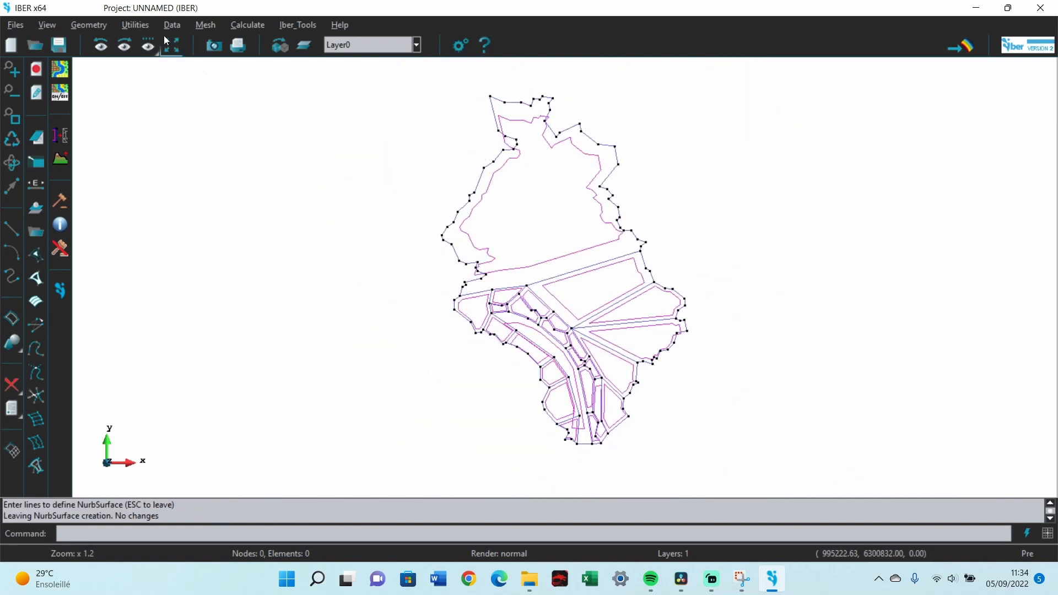
Step: Open the roughness land use settings and choose the river land use
{"action": "left_click", "coordinate": [127, 29]}
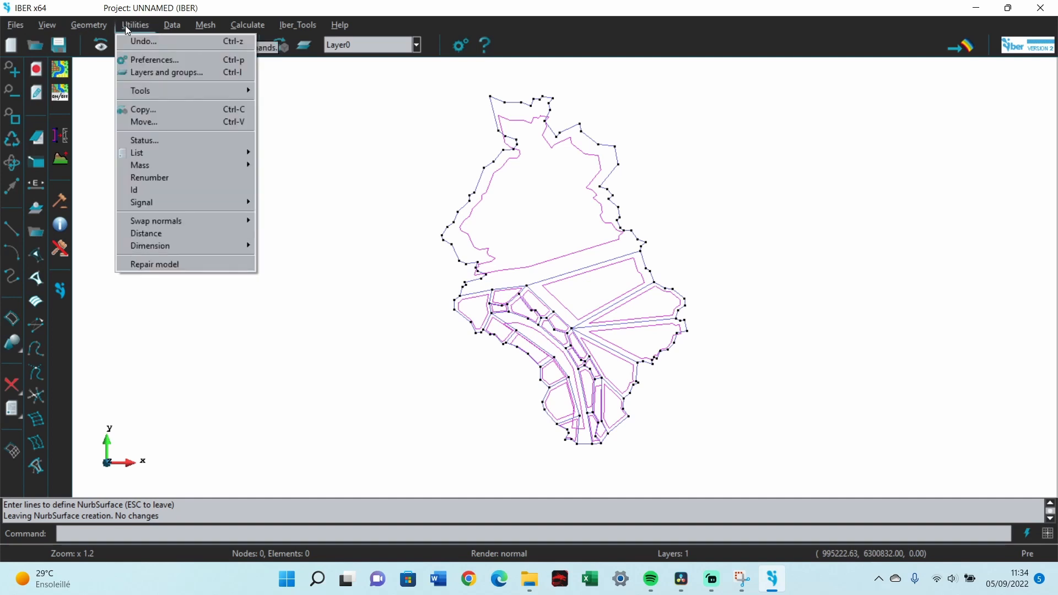
{"action": "left_click", "coordinate": [176, 27]}
{"action": "left_click", "coordinate": [176, 28]}
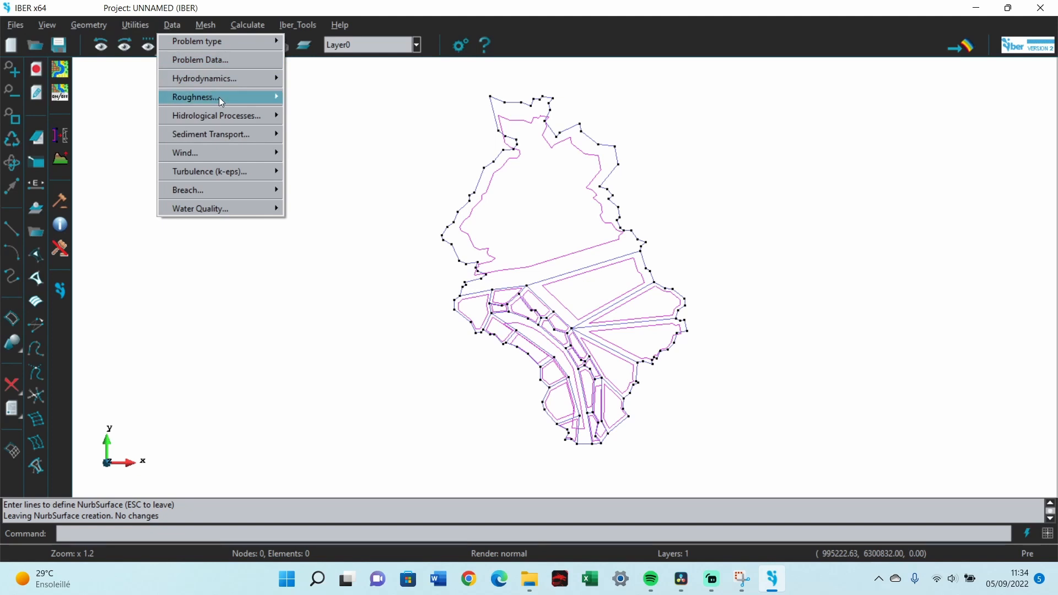
{"action": "mouse_move", "coordinate": [223, 97]}
{"action": "left_click", "coordinate": [340, 97]}
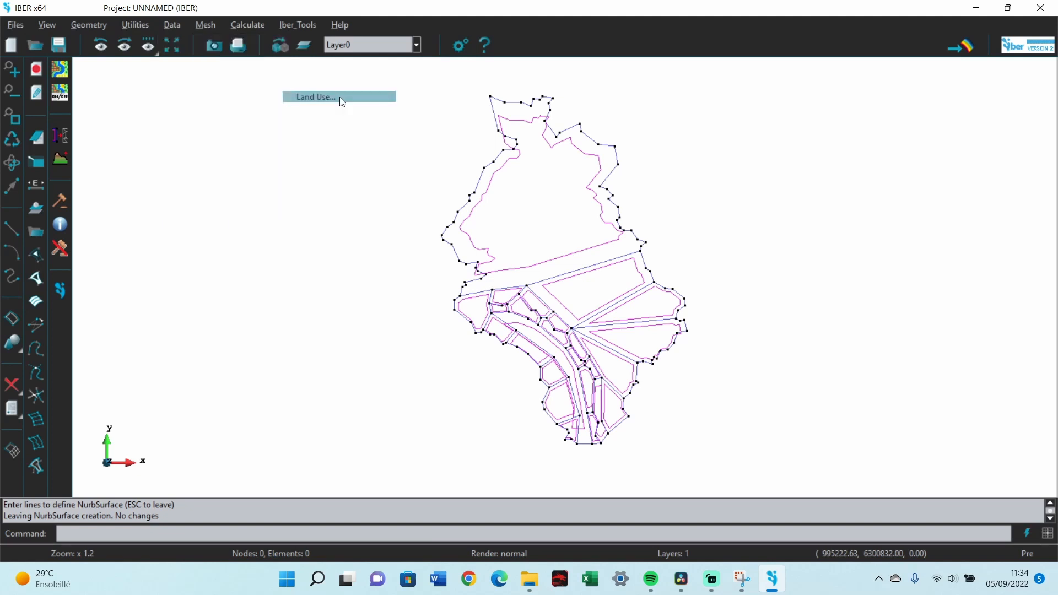
{"action": "left_click", "coordinate": [869, 101]}
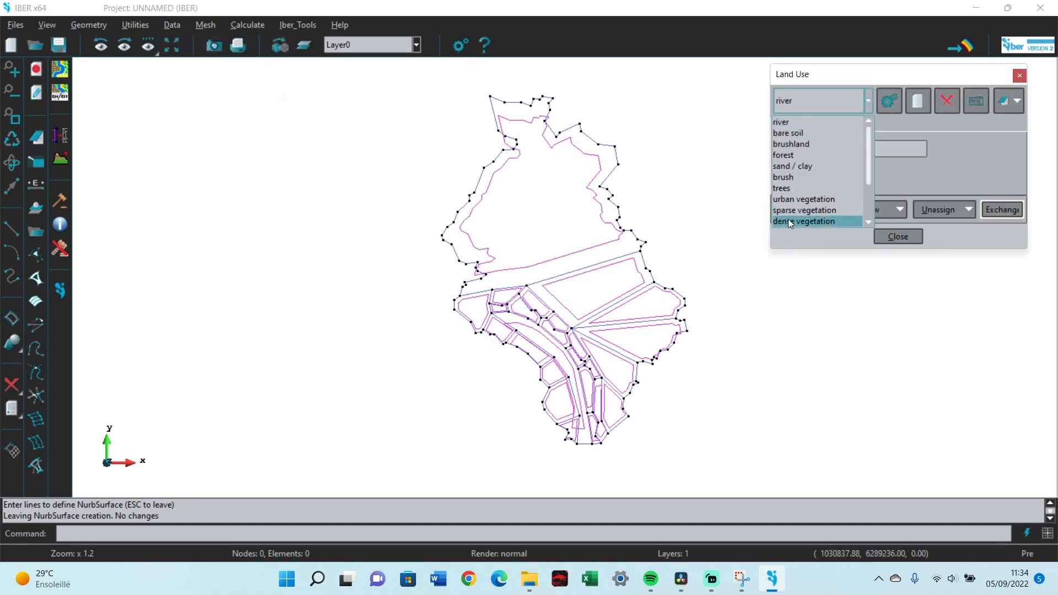
{"action": "scroll", "coordinate": [829, 199], "scroll_direction": "down", "scroll_amount": 2}
{"action": "scroll", "coordinate": [829, 203], "scroll_direction": "up", "scroll_amount": 2}
{"action": "scroll", "coordinate": [825, 172], "scroll_direction": "down", "scroll_amount": 2}
{"action": "scroll", "coordinate": [824, 167], "scroll_direction": "up", "scroll_amount": 2}
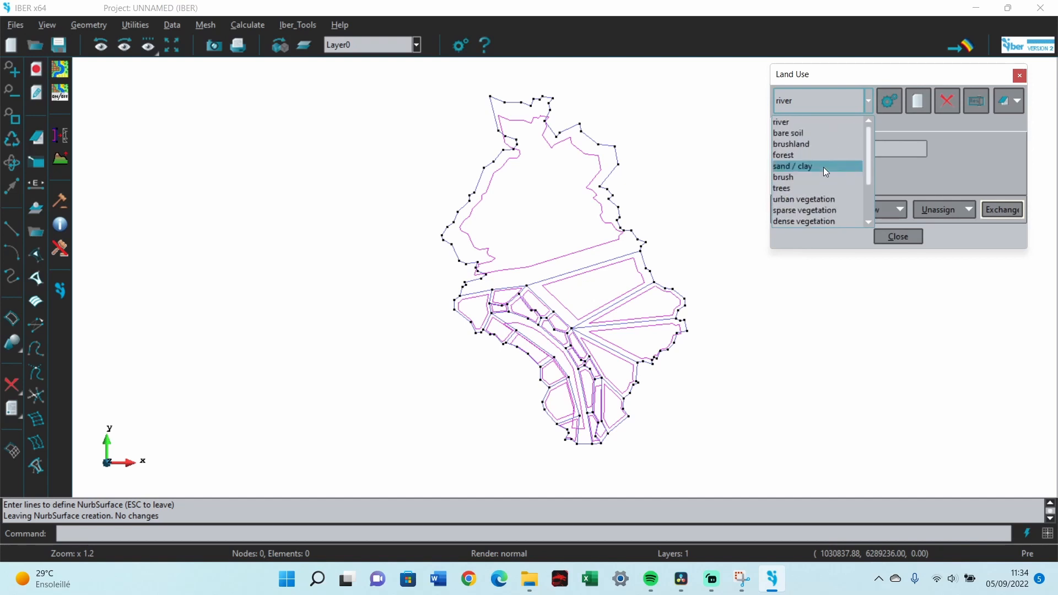
{"action": "left_click", "coordinate": [795, 123]}
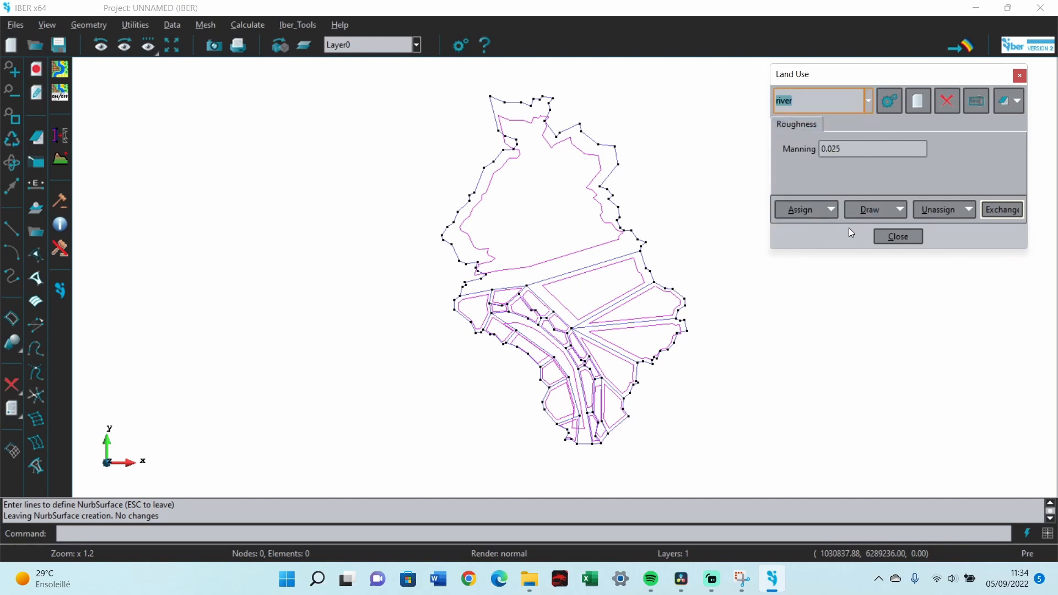
Step: Assign the river land use to all the surfaces inside the river corridor, from its upstream end to the basin outlet
{"action": "left_click", "coordinate": [804, 207]}
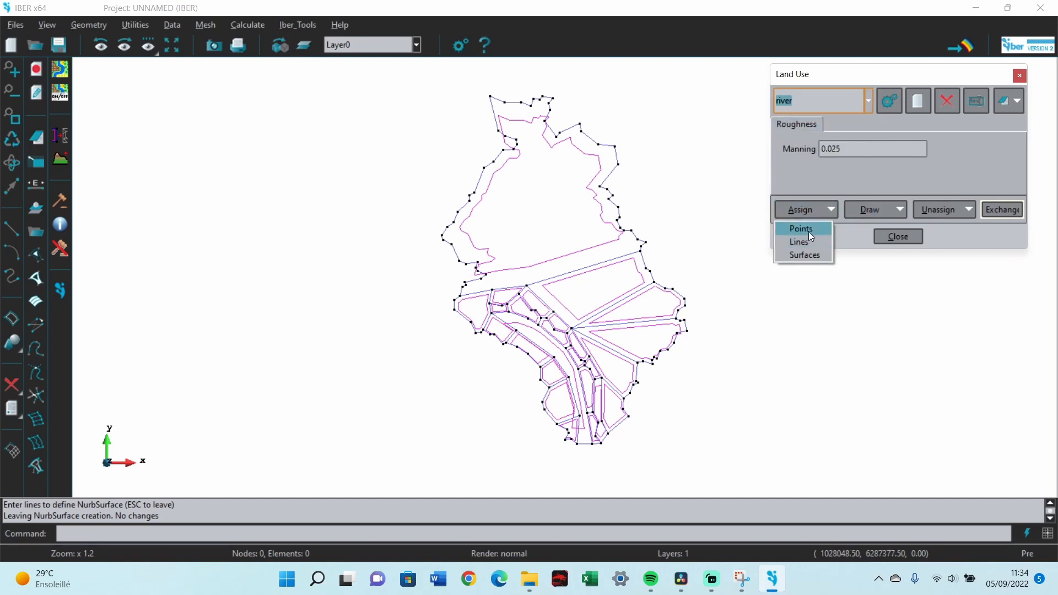
{"action": "left_click", "coordinate": [800, 257]}
{"action": "scroll", "coordinate": [538, 303], "scroll_direction": "up", "scroll_amount": 1}
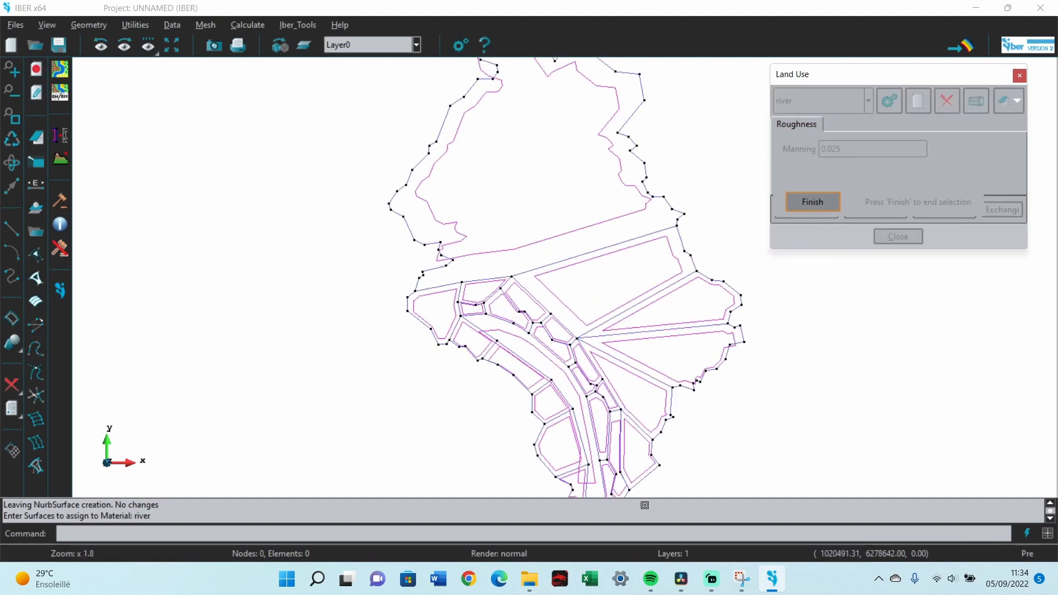
{"action": "scroll", "coordinate": [622, 475], "scroll_direction": "up", "scroll_amount": 1}
{"action": "left_click_drag", "start_coordinate": [444, 245], "coordinate": [569, 329]}
{"action": "left_click_drag", "start_coordinate": [589, 368], "coordinate": [605, 383]}
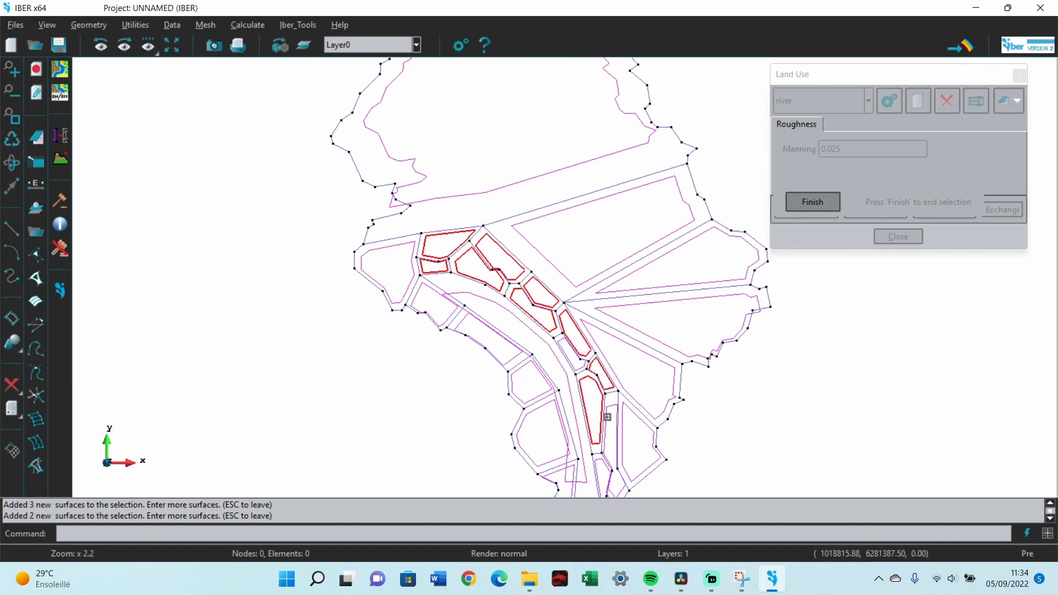
{"action": "left_click", "coordinate": [609, 461]}
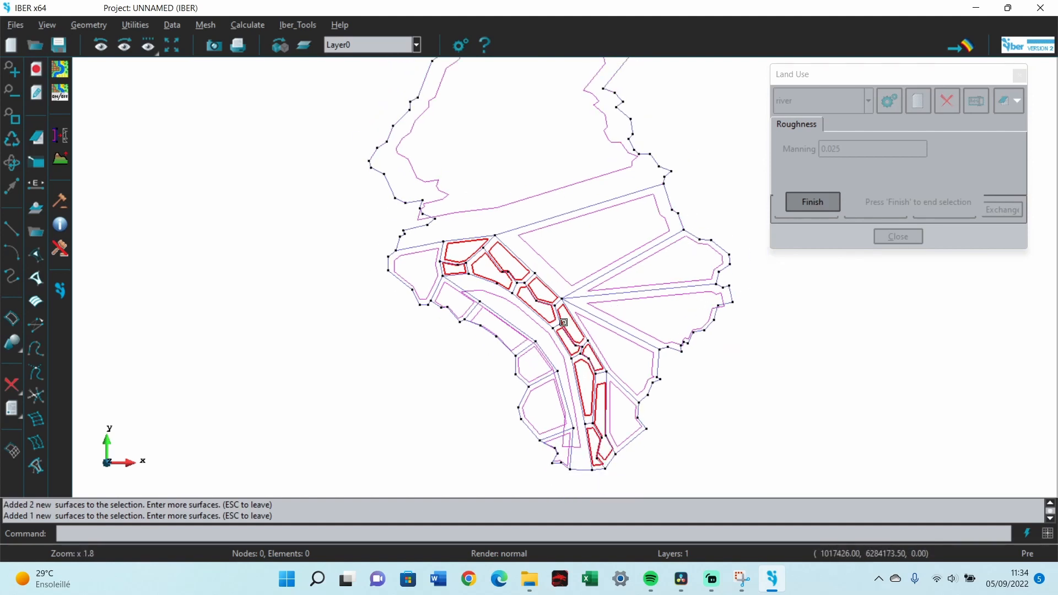
{"action": "scroll", "coordinate": [677, 359], "scroll_direction": "down", "scroll_amount": 1}
{"action": "left_click", "coordinate": [809, 202]}
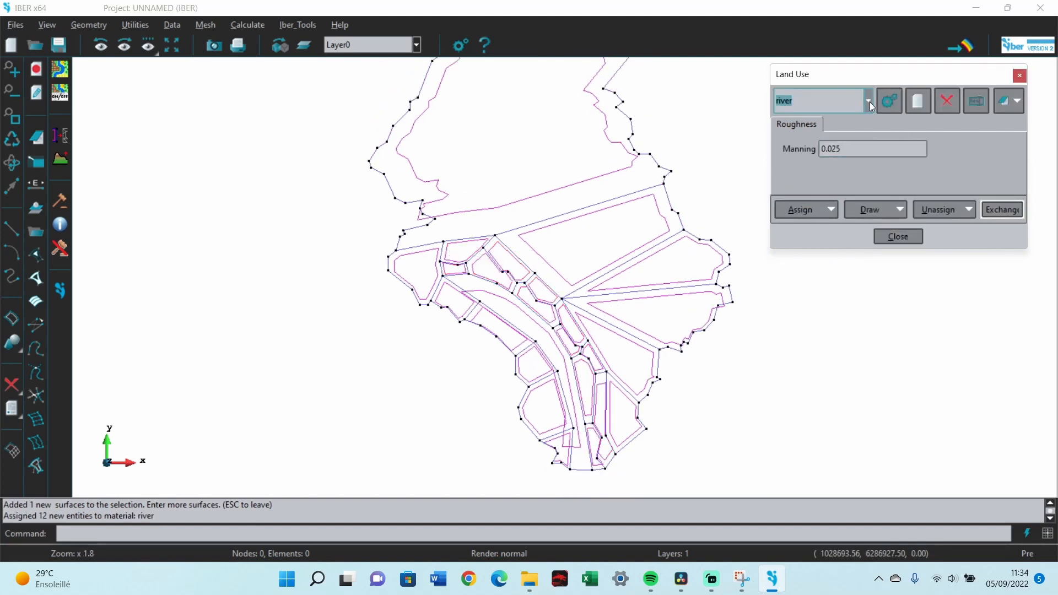
Step: Assign the forest land use to the large northern basin surface and the four surfaces east of the river corridor
{"action": "left_click", "coordinate": [869, 101]}
{"action": "left_click", "coordinate": [844, 226]}
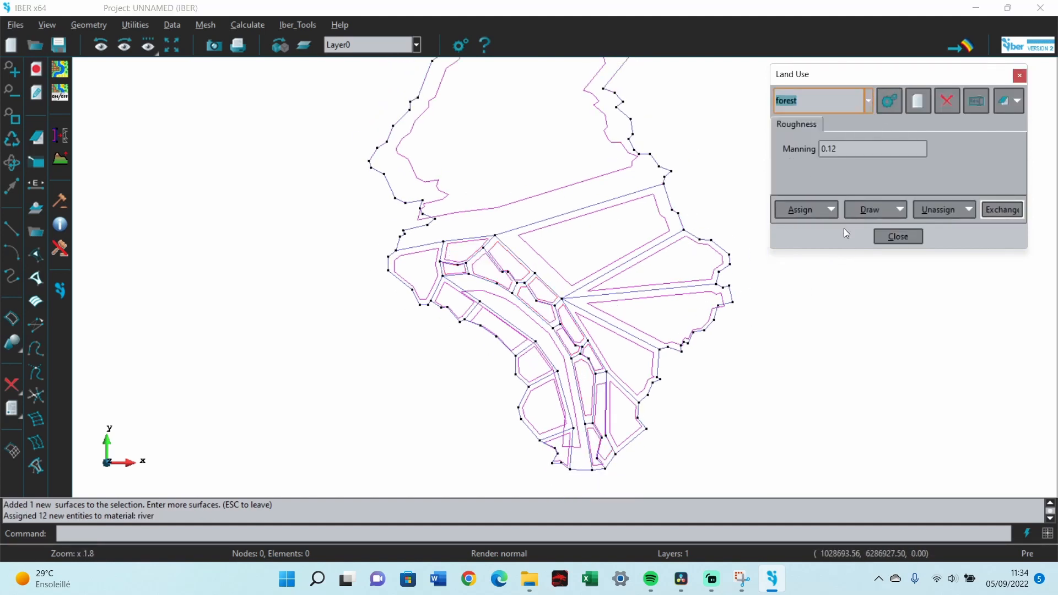
{"action": "left_click", "coordinate": [814, 210]}
{"action": "left_click", "coordinate": [808, 257]}
{"action": "left_click", "coordinate": [619, 130]}
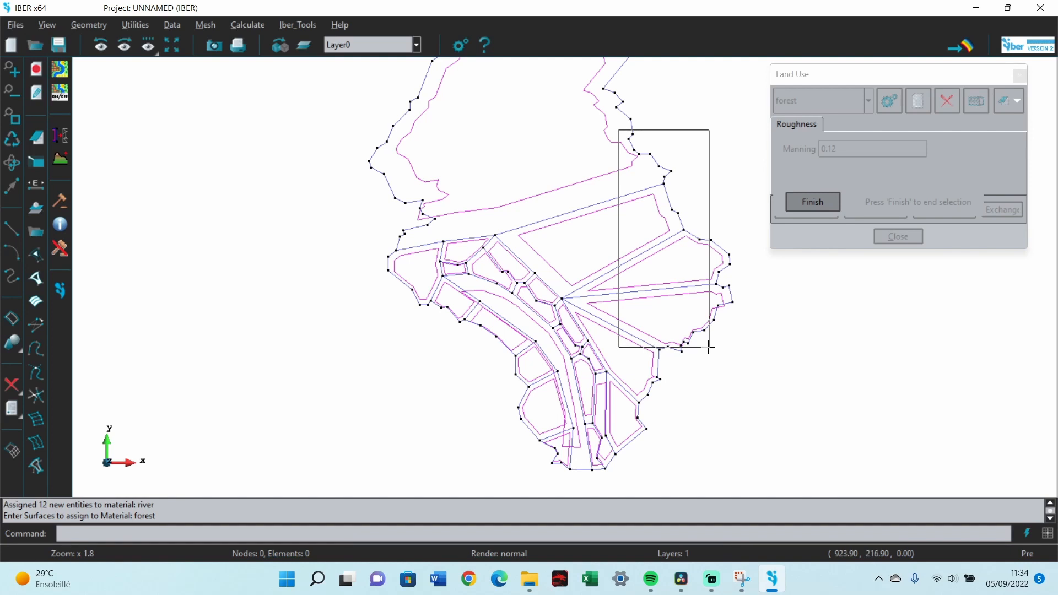
{"action": "left_click", "coordinate": [709, 347]}
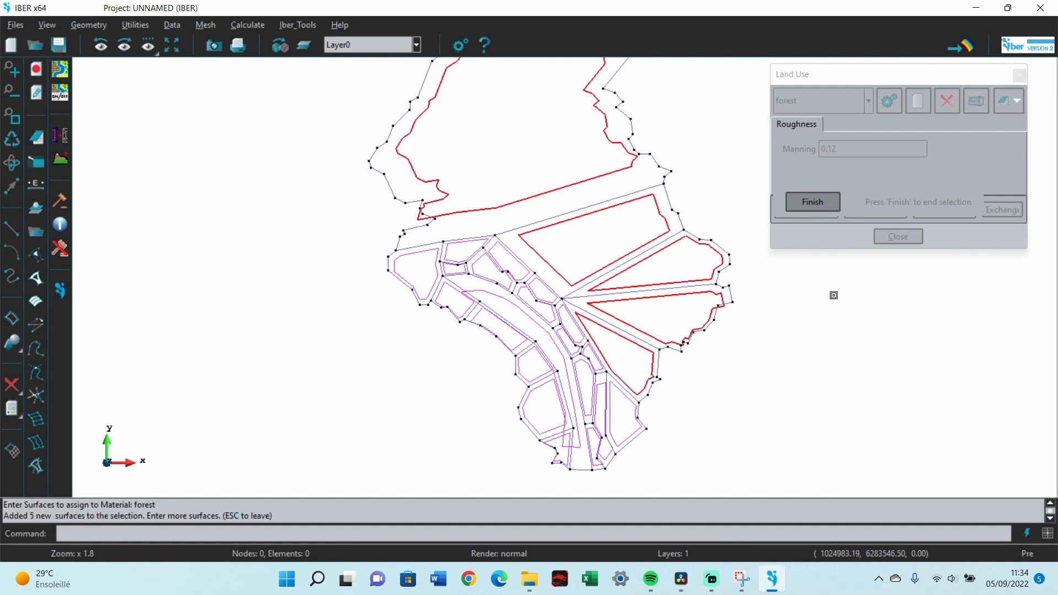
{"action": "left_click", "coordinate": [813, 202]}
Step: Assign the residential land use to all surfaces along the west bank and the four surfaces around the river's upstream end
{"action": "left_click", "coordinate": [829, 210]}
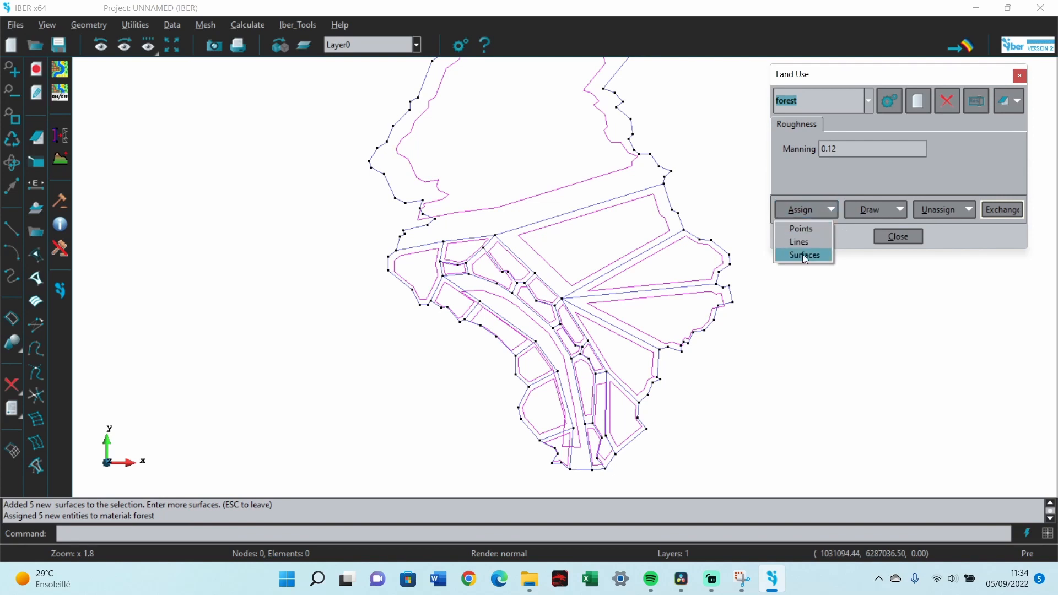
{"action": "left_click", "coordinate": [868, 101]}
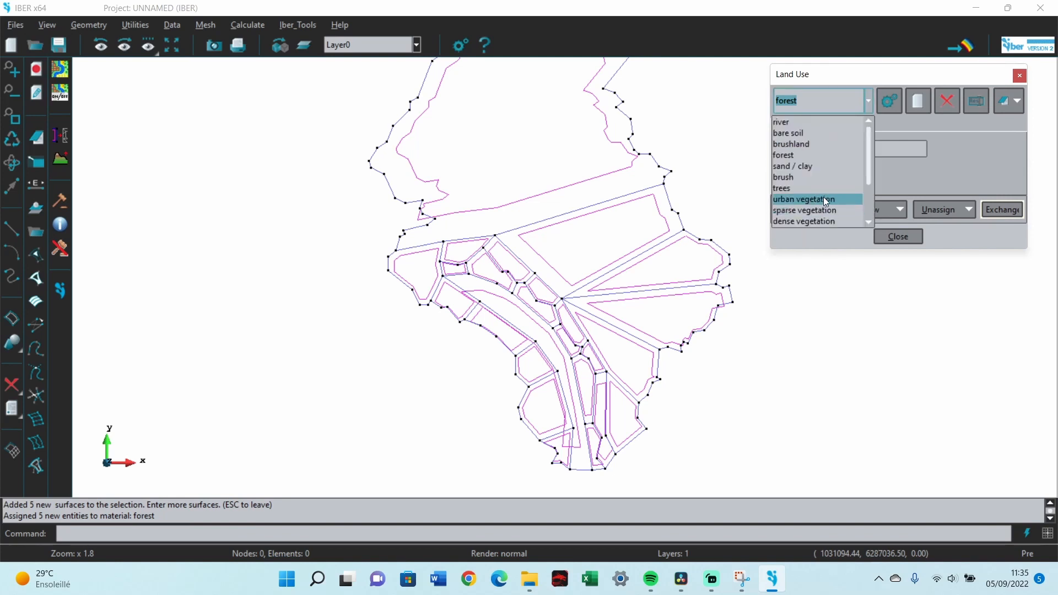
{"action": "scroll", "coordinate": [822, 197], "scroll_direction": "down", "scroll_amount": 3}
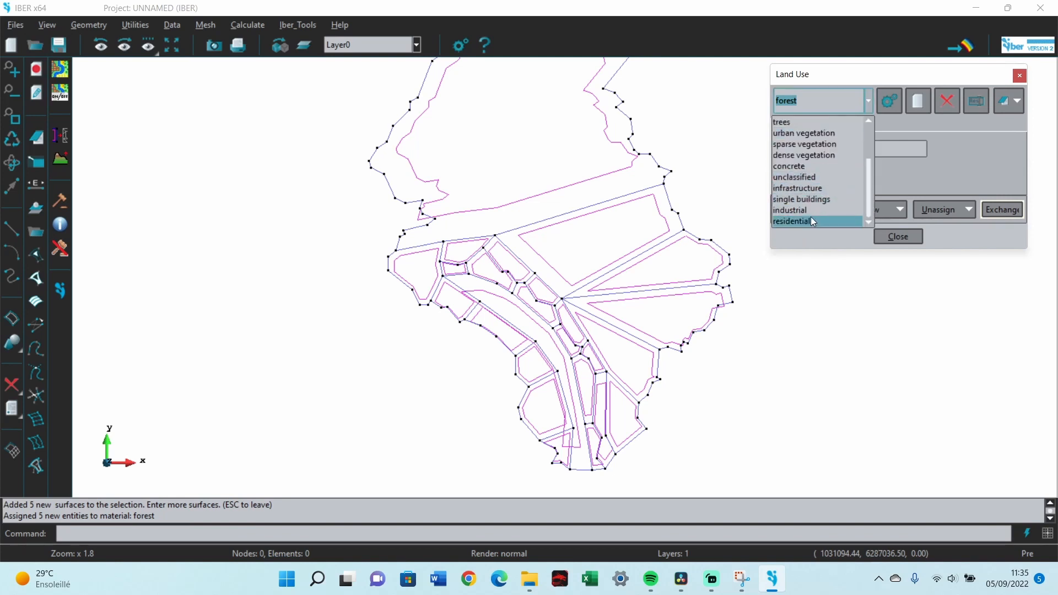
{"action": "left_click", "coordinate": [807, 219]}
{"action": "left_click", "coordinate": [809, 213]}
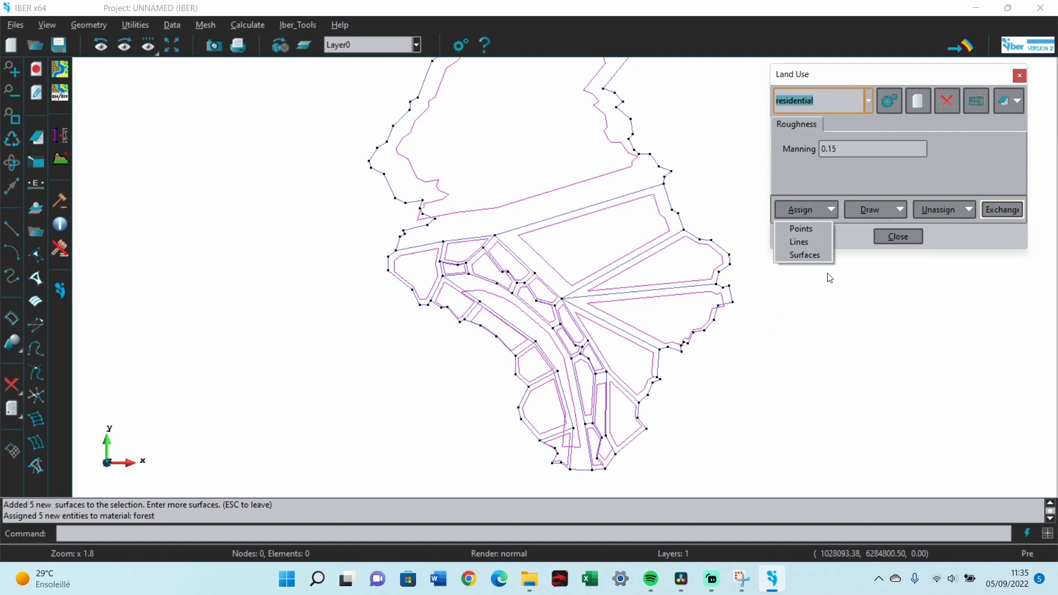
{"action": "left_click", "coordinate": [805, 255]}
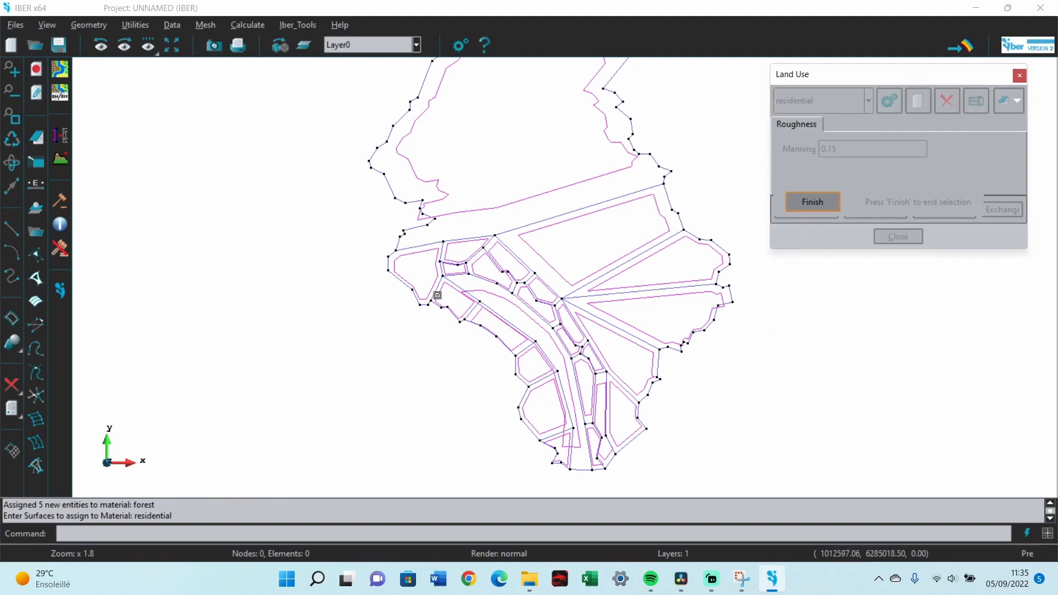
{"action": "left_click_drag", "start_coordinate": [411, 294], "coordinate": [516, 360]}
{"action": "left_click_drag", "start_coordinate": [517, 361], "coordinate": [558, 476]}
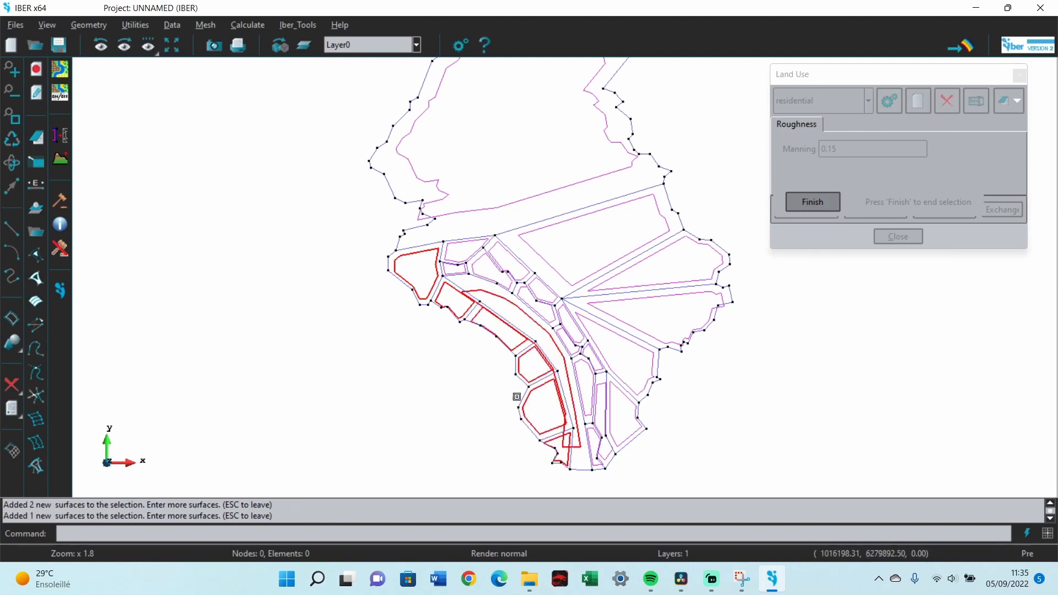
{"action": "left_click_drag", "start_coordinate": [457, 244], "coordinate": [496, 266]}
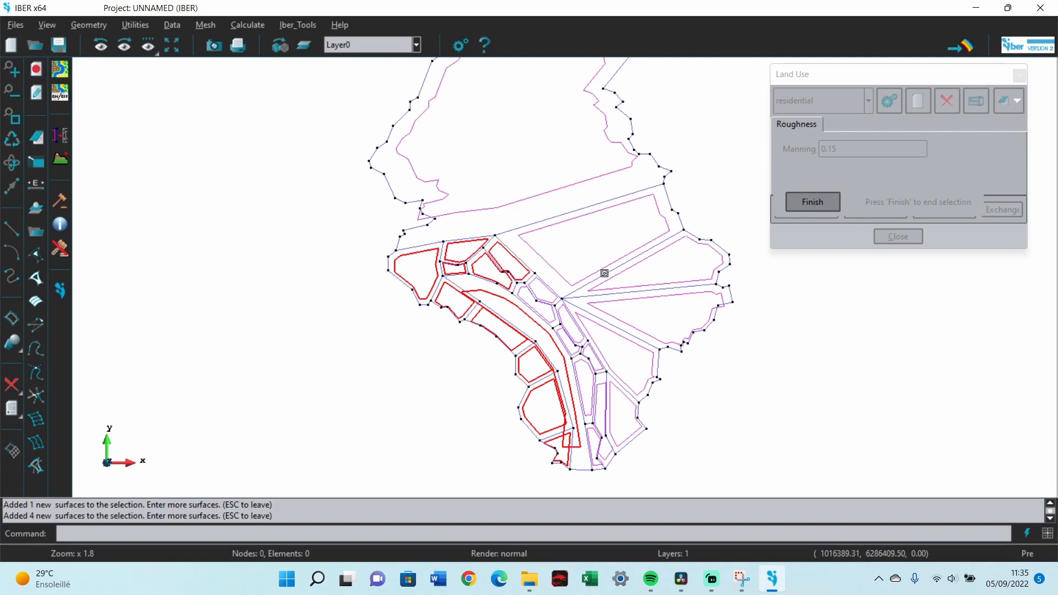
{"action": "left_click", "coordinate": [811, 201]}
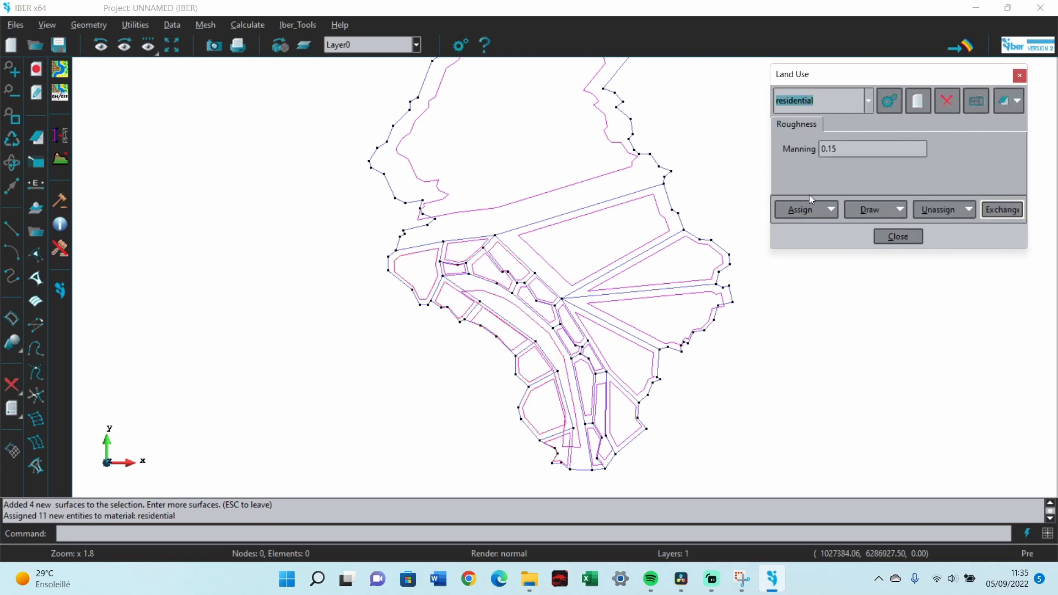
Step: Draw all land use materials on the model to check for unassigned surfaces, and leave the display
{"action": "left_click", "coordinate": [869, 210]}
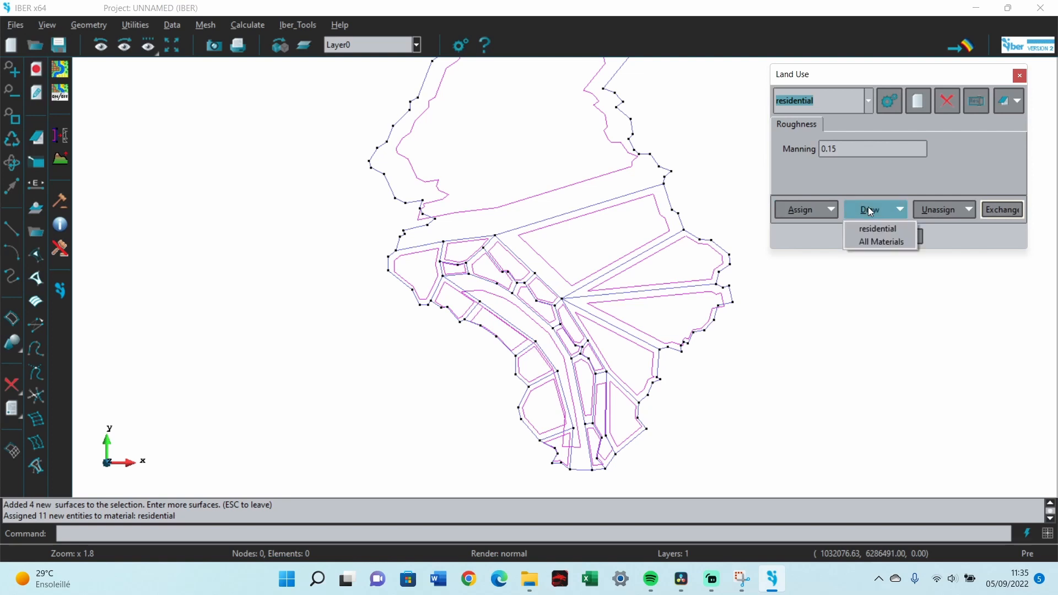
{"action": "left_click", "coordinate": [882, 244]}
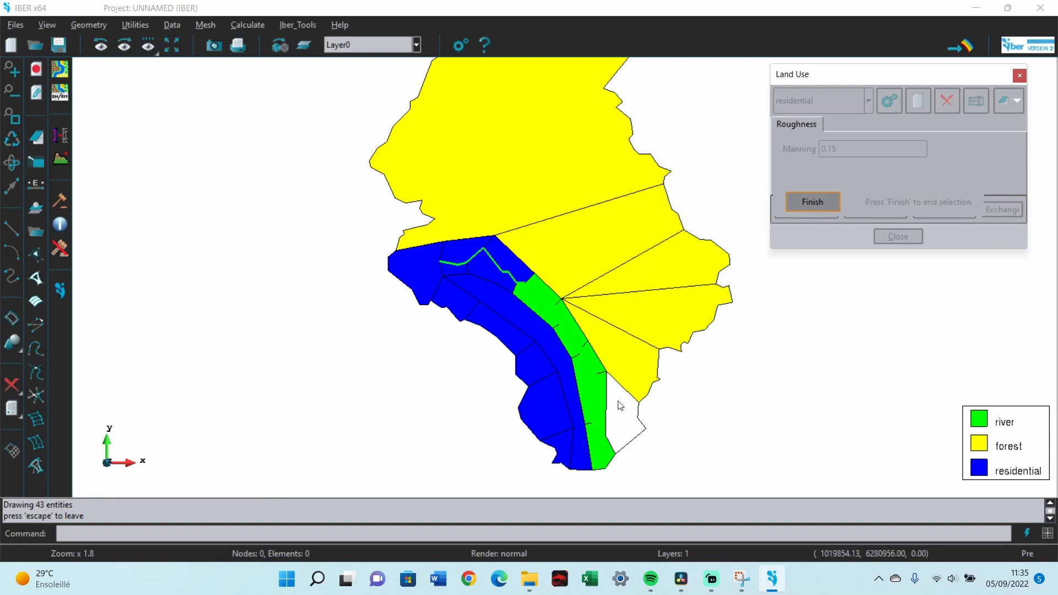
{"action": "left_click", "coordinate": [818, 202]}
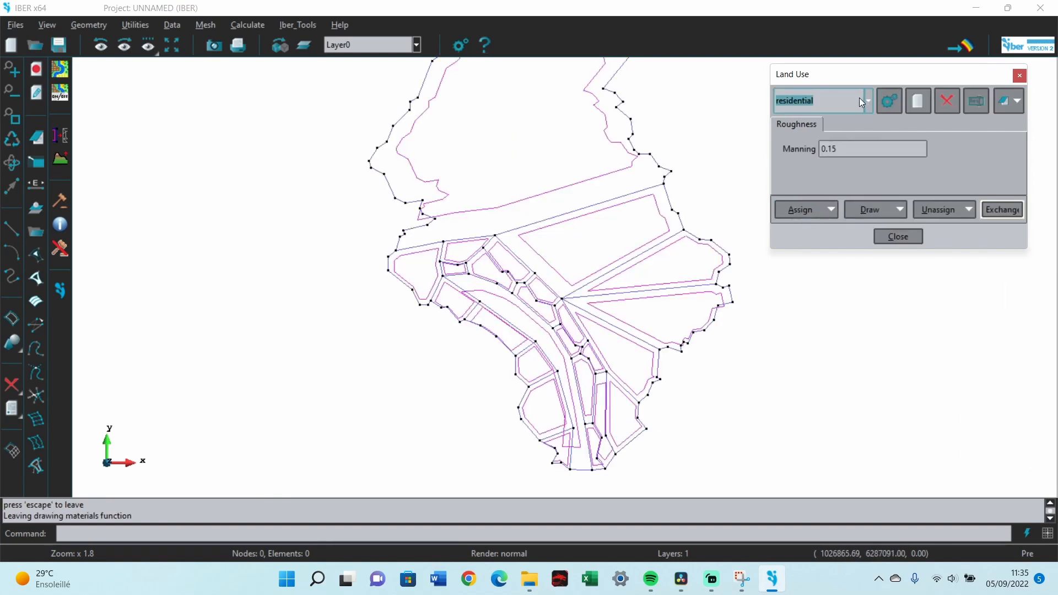
Step: Assign the residential land use to the remaining southeastern surface beside the river outlet
{"action": "left_click", "coordinate": [802, 211]}
{"action": "left_click", "coordinate": [805, 253]}
{"action": "left_click", "coordinate": [613, 427]}
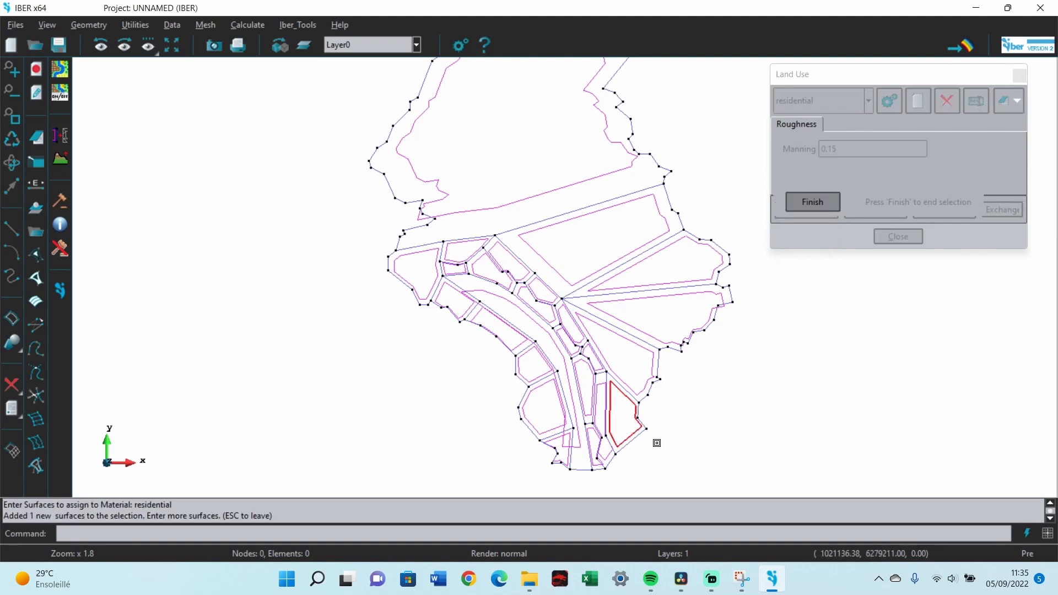
{"action": "left_click", "coordinate": [812, 201]}
Step: Draw all land use materials again to check the complete assignment, and close the land use settings
{"action": "left_click", "coordinate": [874, 210]}
{"action": "left_click", "coordinate": [881, 244]}
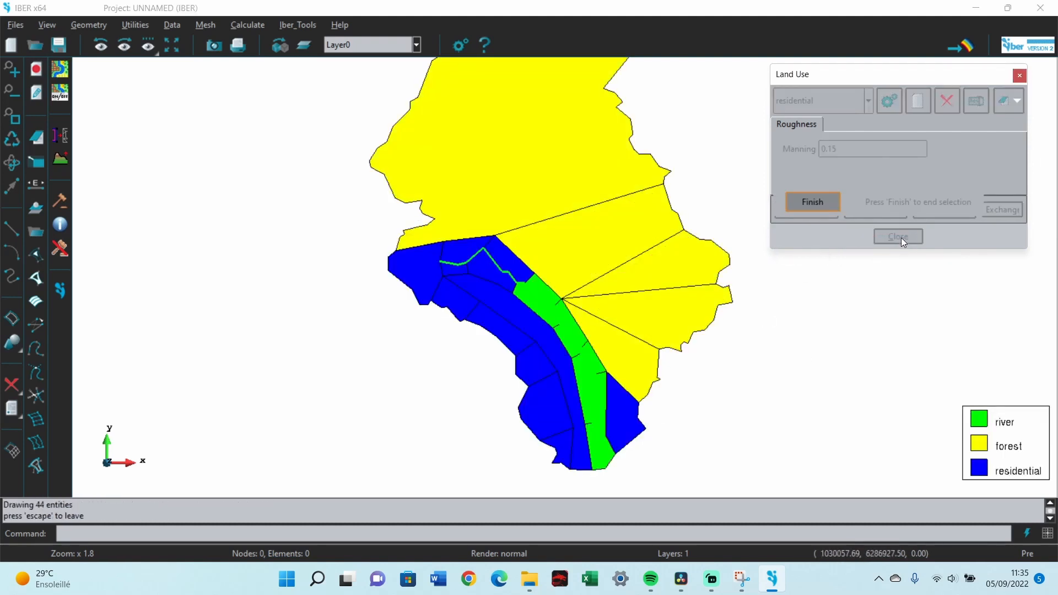
{"action": "key", "text": "Escape"}
{"action": "left_click", "coordinate": [1020, 75]}
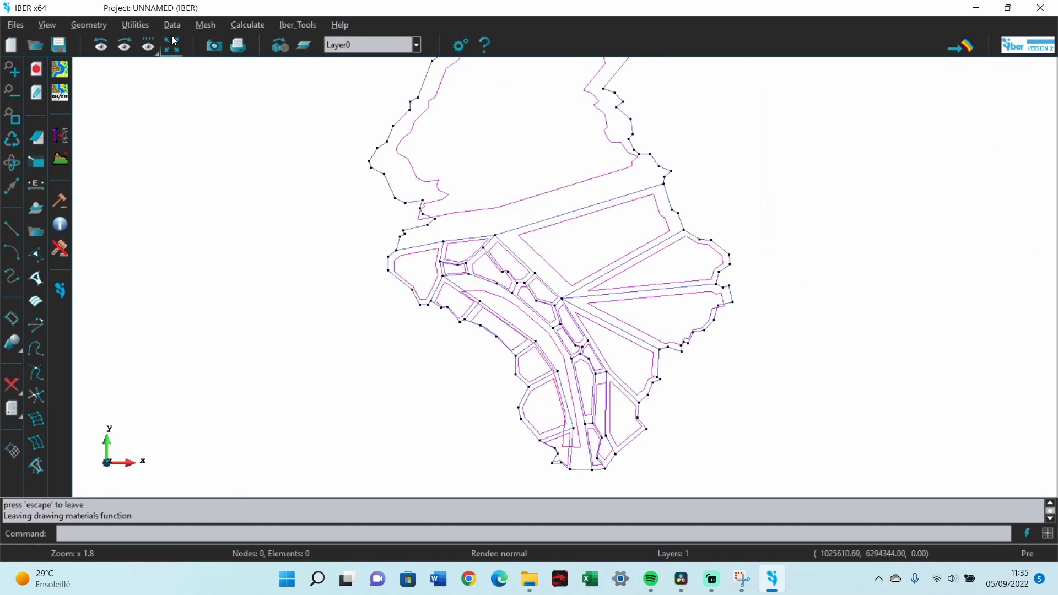
Step: Assign an unstructured mesh size of 100 to the northern, eastern and southeastern basin surfaces
{"action": "left_click", "coordinate": [209, 26]}
{"action": "mouse_move", "coordinate": [232, 44]}
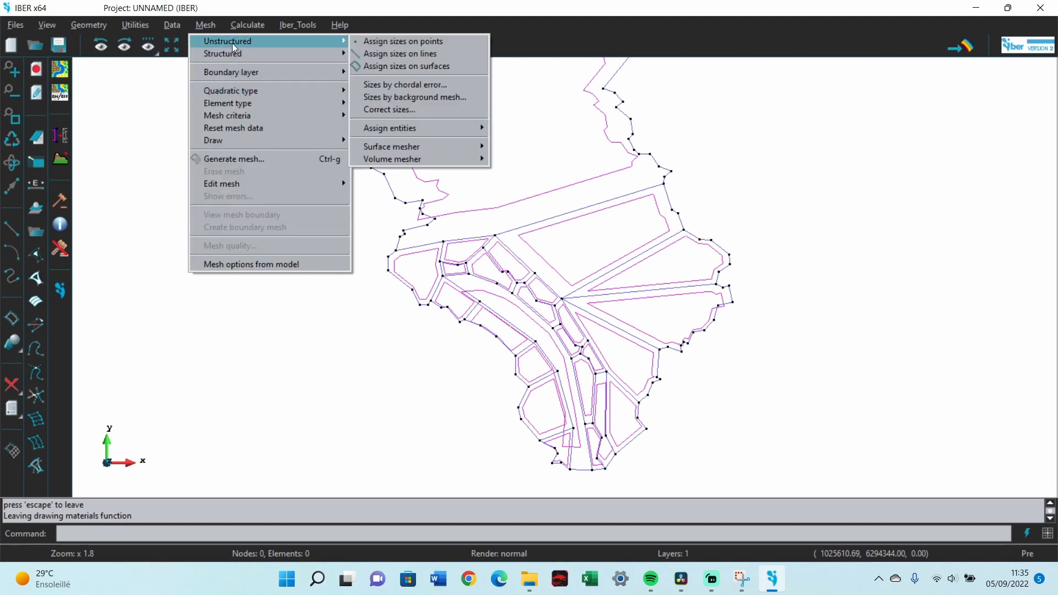
{"action": "left_click", "coordinate": [399, 67]}
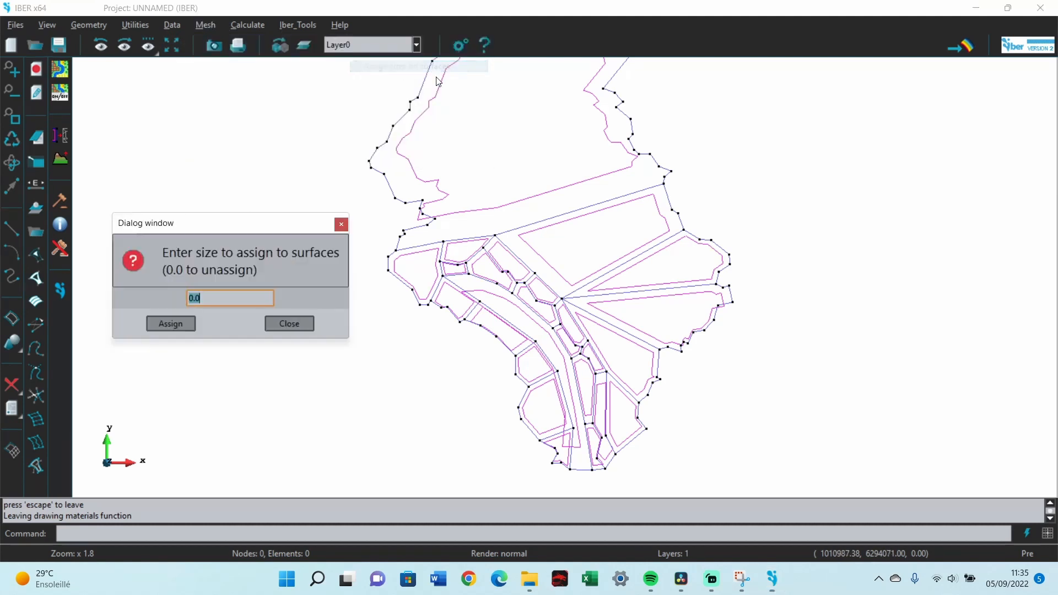
{"action": "type", "text": "100"}
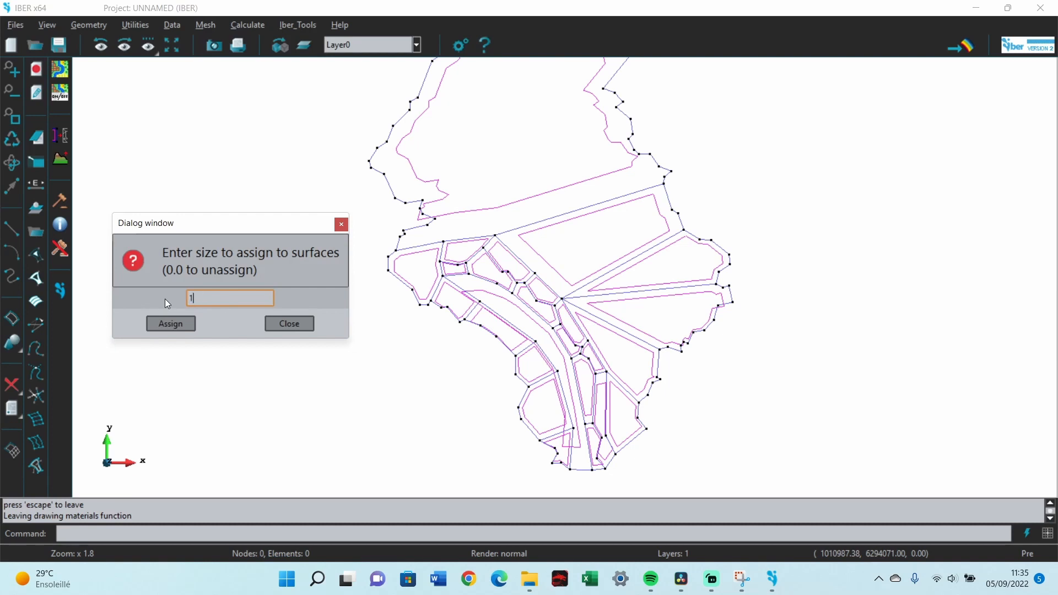
{"action": "left_click", "coordinate": [181, 327]}
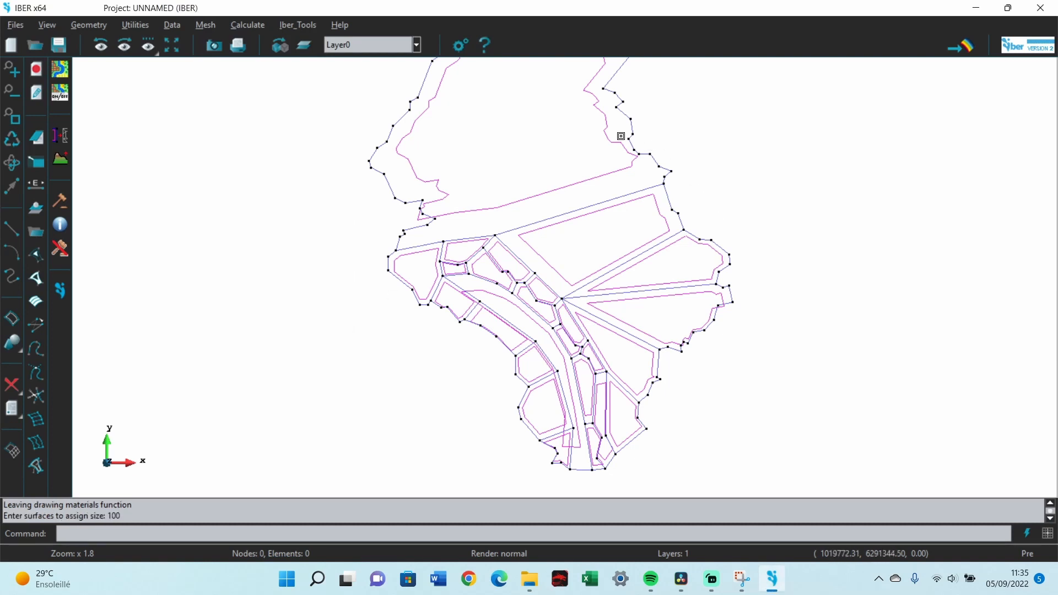
{"action": "left_click_drag", "start_coordinate": [616, 134], "coordinate": [665, 348]}
{"action": "left_click_drag", "start_coordinate": [620, 423], "coordinate": [665, 467]}
{"action": "key", "text": "Escape"}
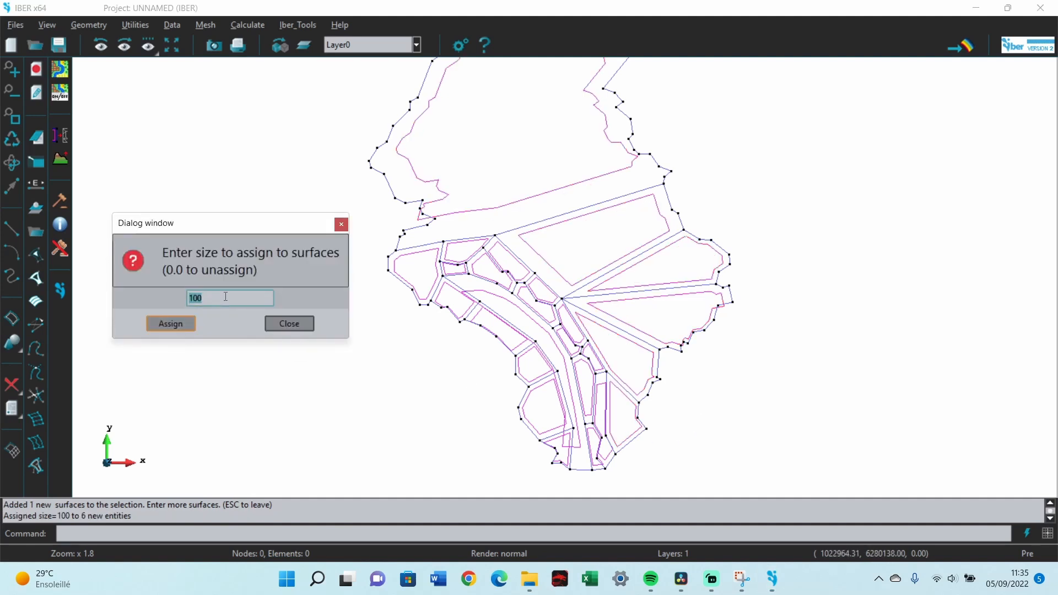
Step: Assign an unstructured mesh size of 5 to the surfaces along the river corridor, from the outlet towards its upstream end
{"action": "left_click_drag", "start_coordinate": [227, 298], "coordinate": [142, 294]}
{"action": "left_click", "coordinate": [172, 324]}
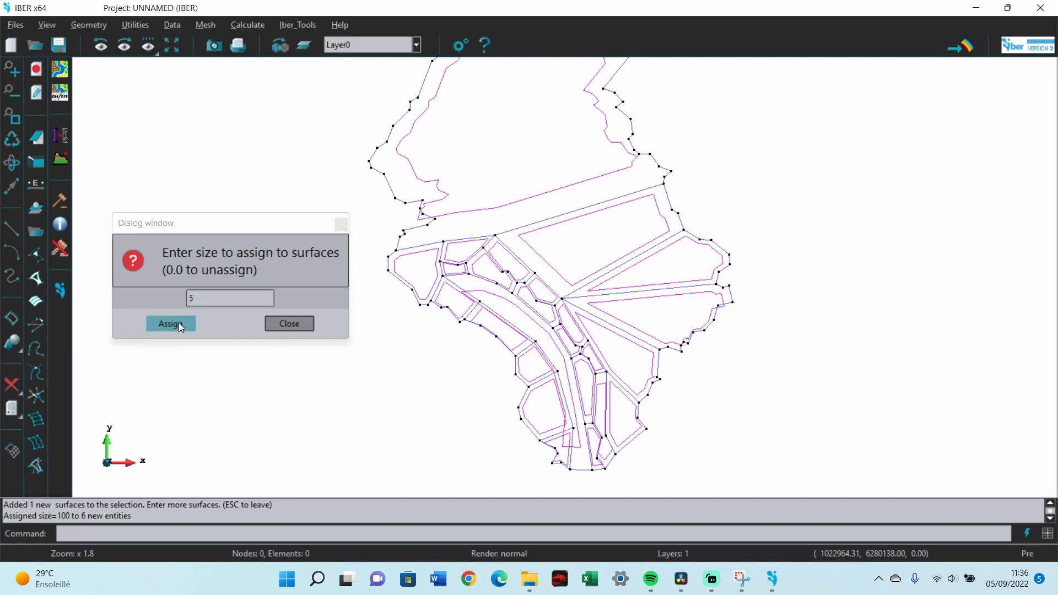
{"action": "scroll", "coordinate": [520, 326], "scroll_direction": "up", "scroll_amount": 4}
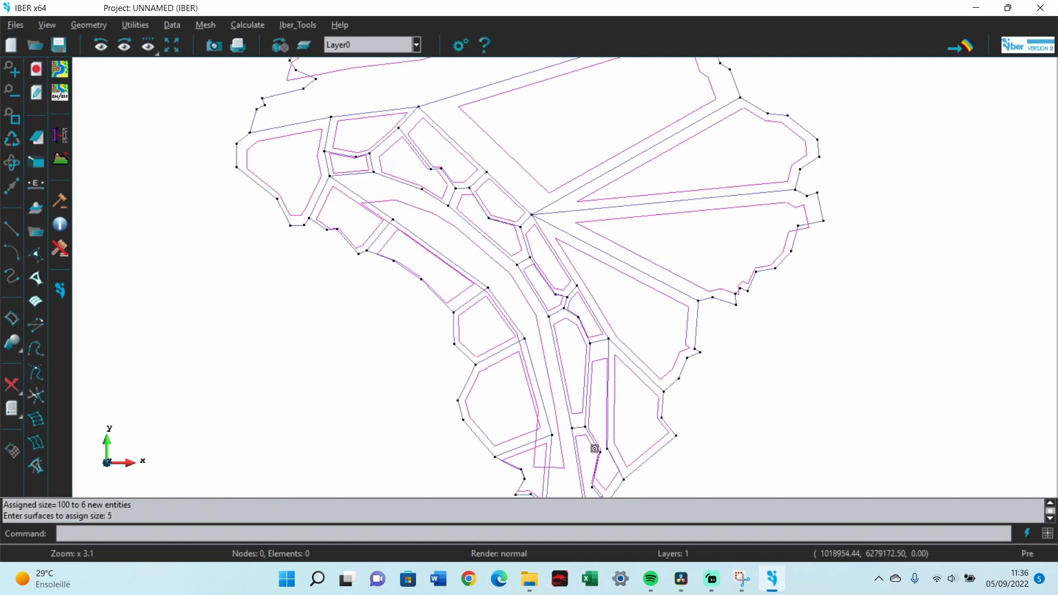
{"action": "left_click", "coordinate": [600, 404]}
{"action": "left_click", "coordinate": [582, 454]}
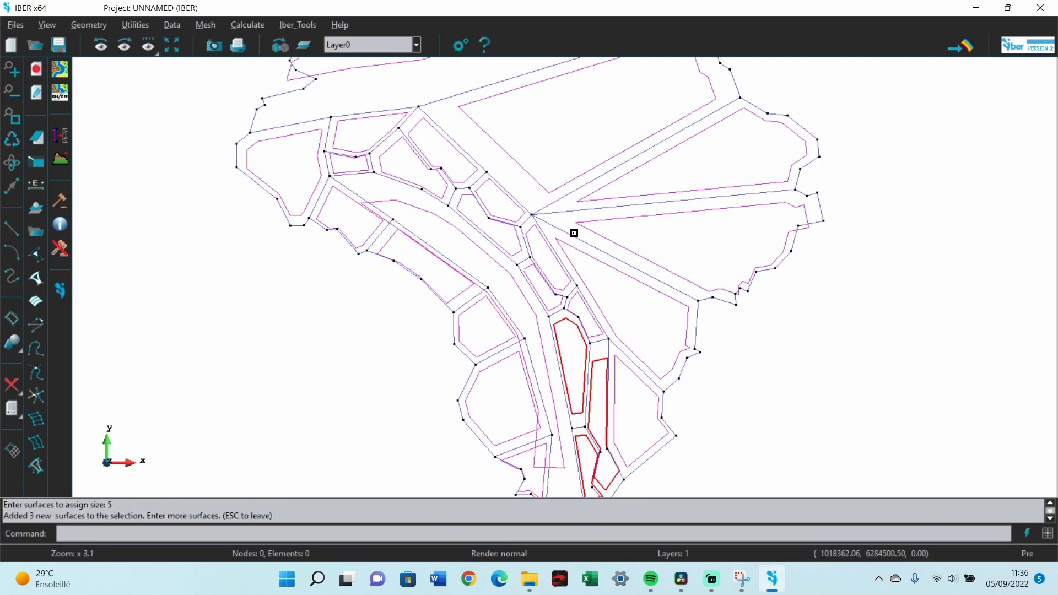
{"action": "left_click", "coordinate": [573, 282]}
{"action": "left_click", "coordinate": [547, 304]}
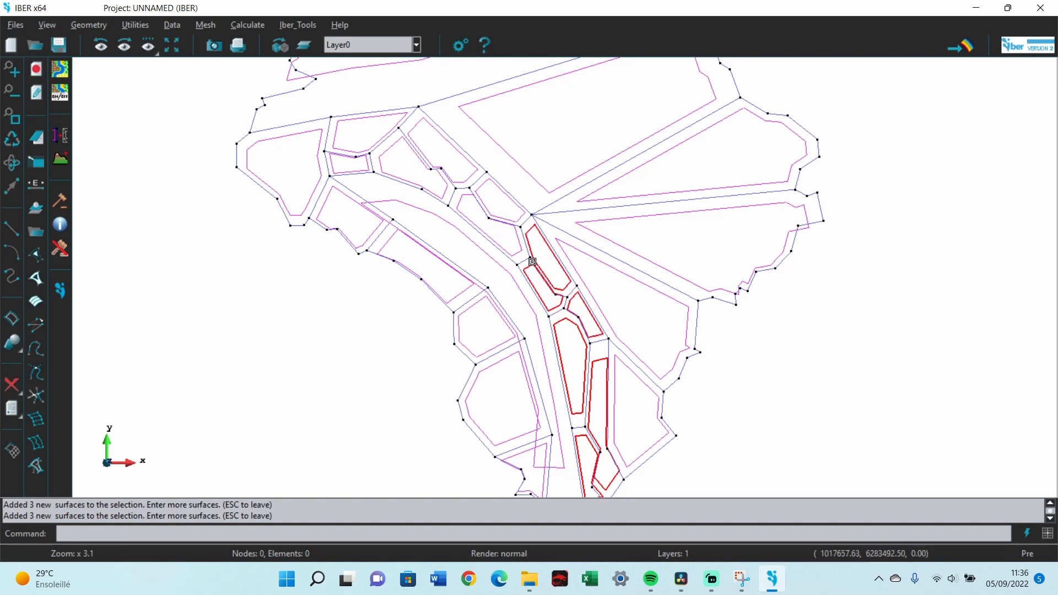
{"action": "left_click", "coordinate": [504, 227]}
{"action": "left_click", "coordinate": [458, 170]}
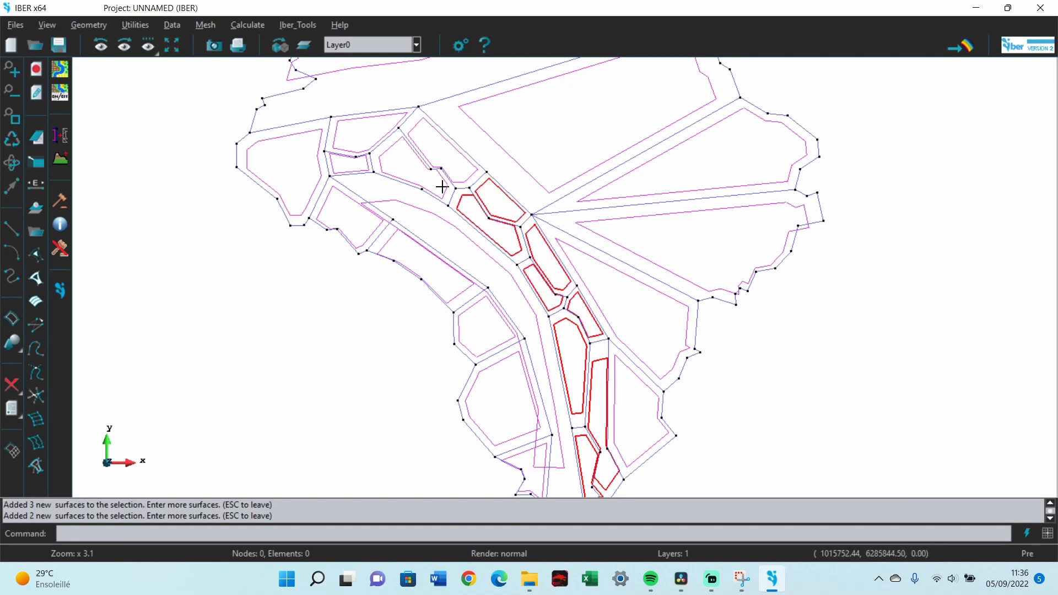
{"action": "left_click", "coordinate": [460, 176]}
{"action": "left_click", "coordinate": [431, 195]}
{"action": "key", "text": "Escape"}
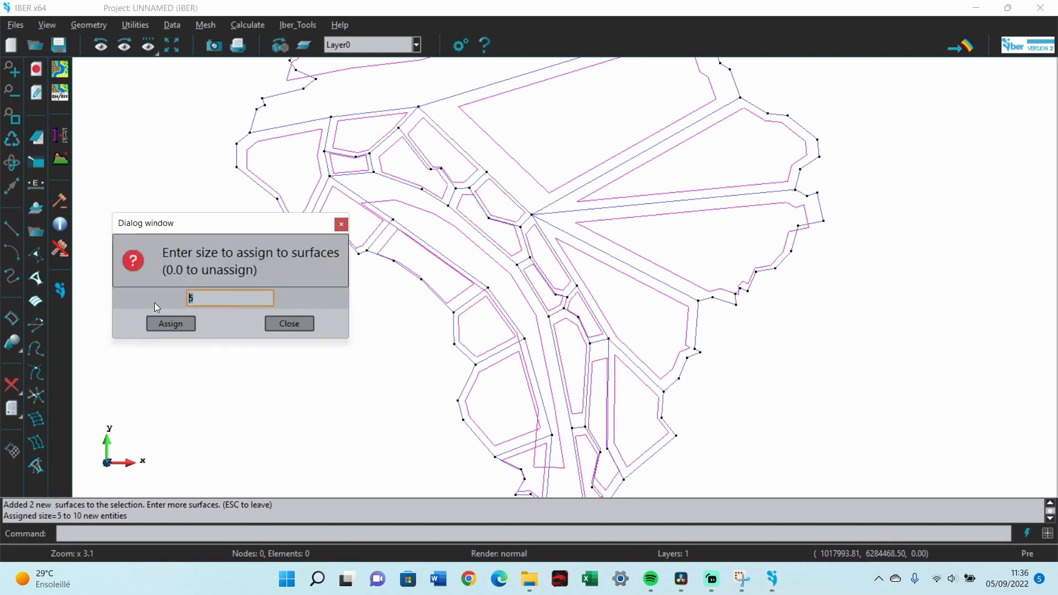
Step: Assign an unstructured mesh size of 50 to the west bank surfaces and the two small northwestern ones, and end the size assignment
{"action": "type", "text": "50"}
{"action": "left_click", "coordinate": [163, 323]}
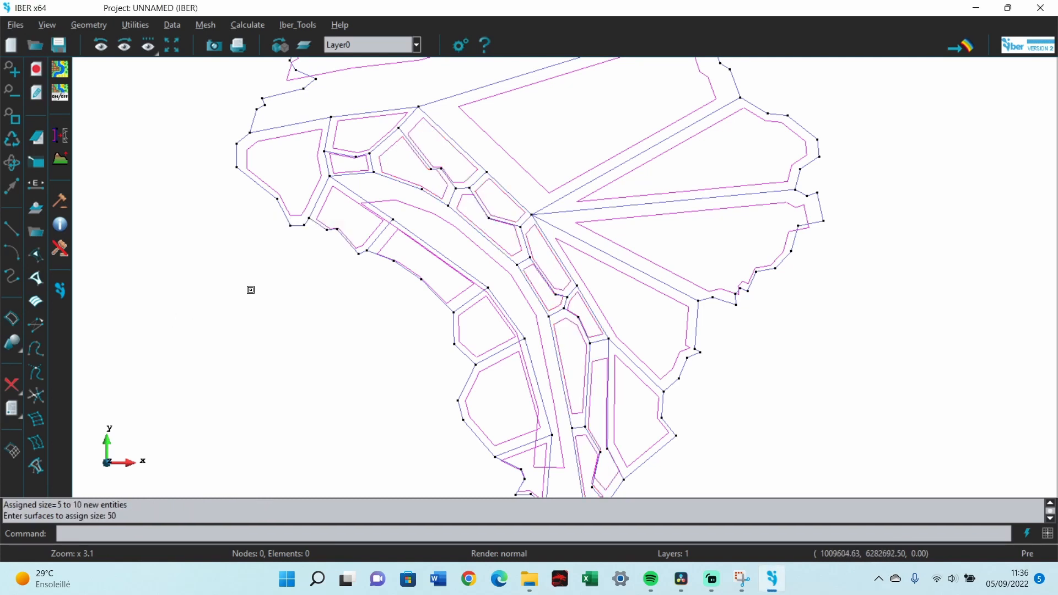
{"action": "left_click", "coordinate": [282, 188]}
{"action": "left_click", "coordinate": [333, 245]}
{"action": "left_click", "coordinate": [425, 271]}
{"action": "left_click", "coordinate": [496, 334]}
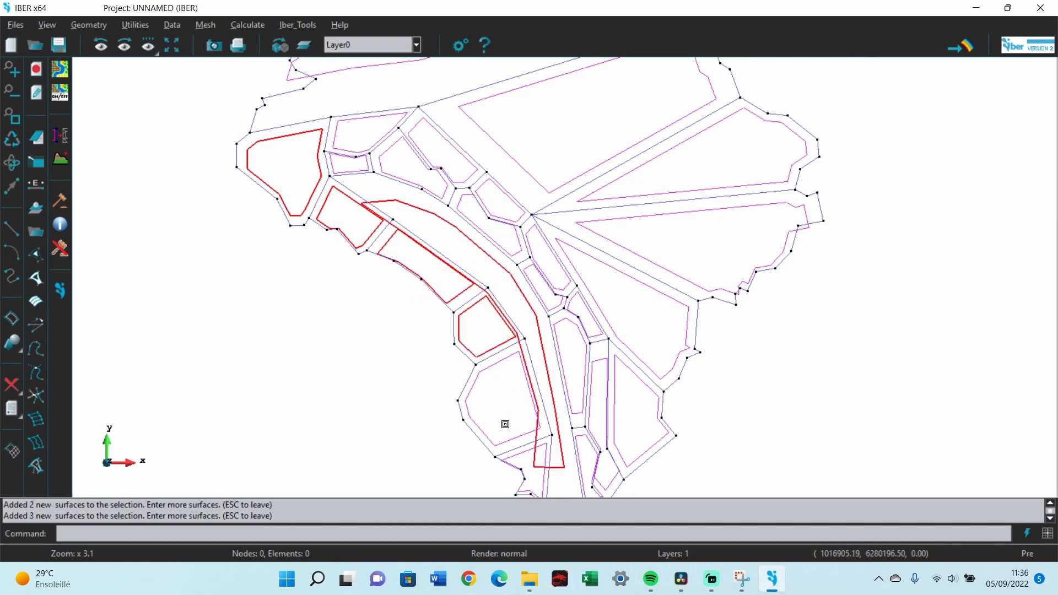
{"action": "left_click", "coordinate": [506, 425]}
{"action": "left_click", "coordinate": [501, 485]}
{"action": "scroll", "coordinate": [504, 297], "scroll_direction": "down", "scroll_amount": 3}
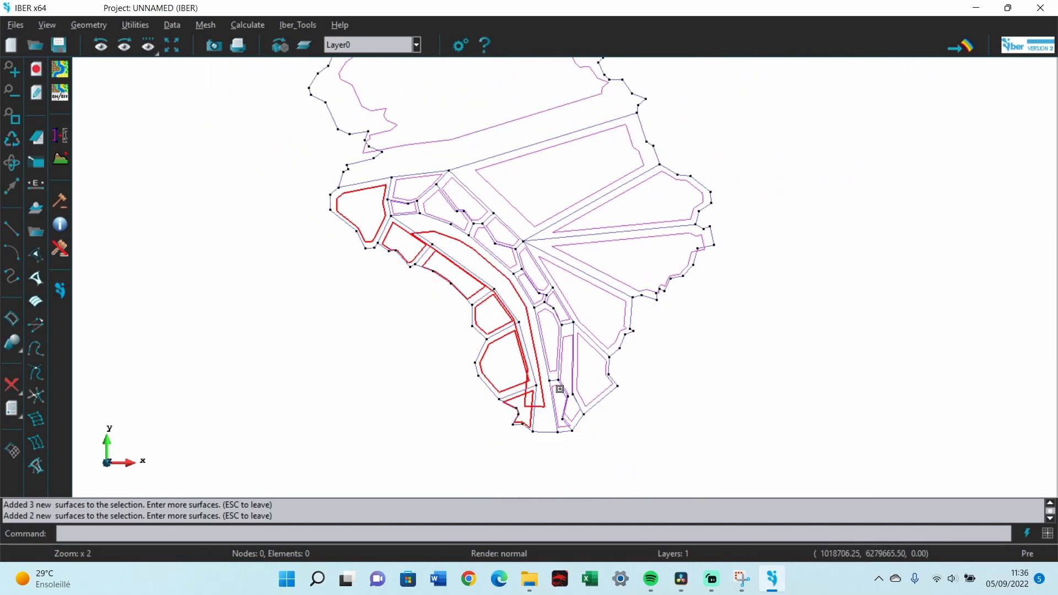
{"action": "scroll", "coordinate": [562, 426], "scroll_direction": "down", "scroll_amount": 1}
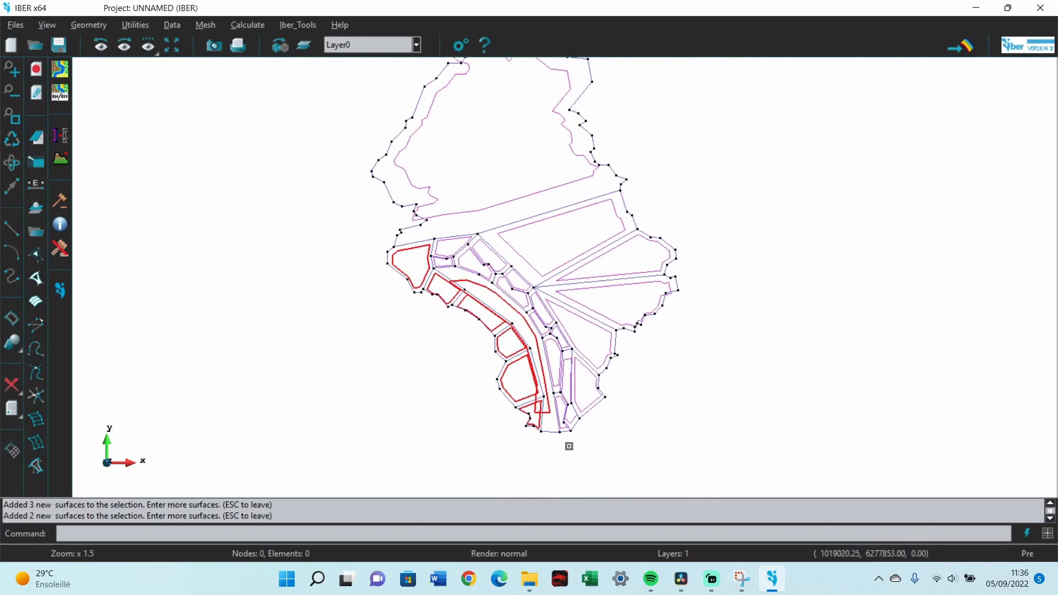
{"action": "left_click", "coordinate": [445, 262]}
{"action": "key", "text": "Escape"}
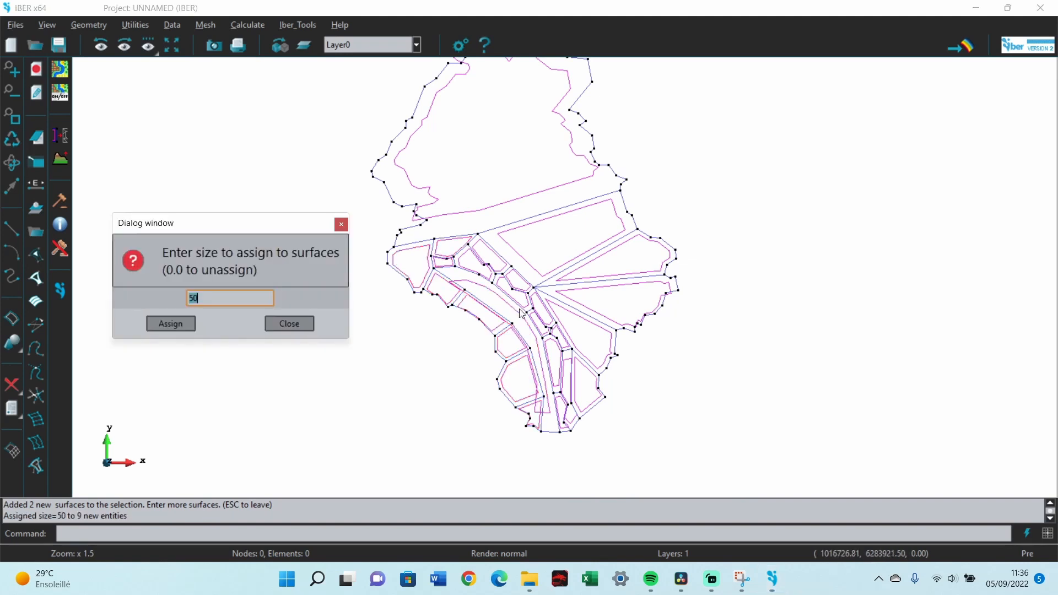
{"action": "left_click", "coordinate": [283, 323]}
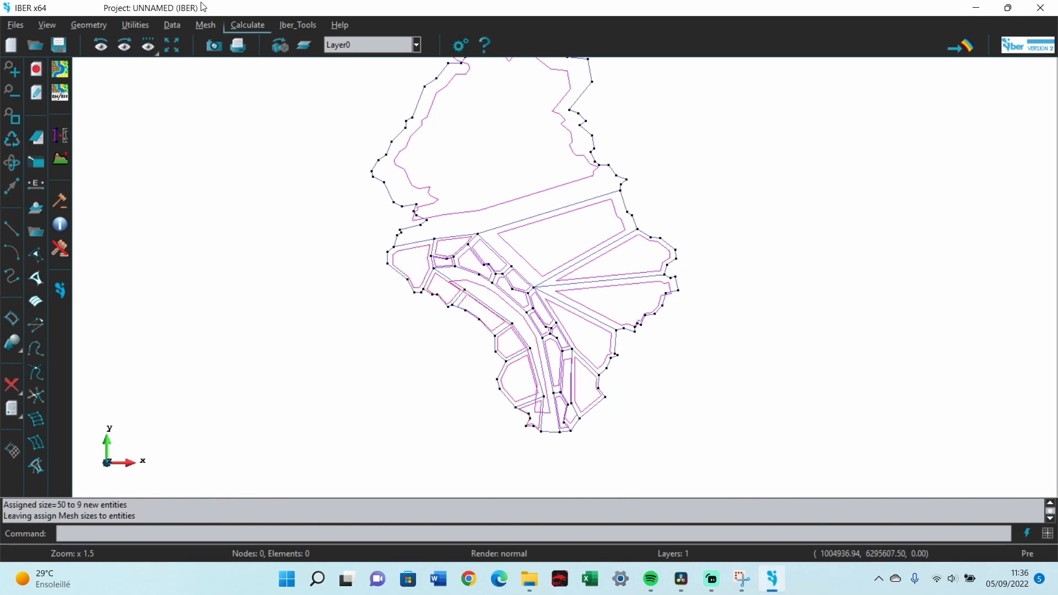
Step: Draw the mesh sizes assigned to the surfaces to check their distribution over the basin, and leave the drawing
{"action": "left_click", "coordinate": [172, 25]}
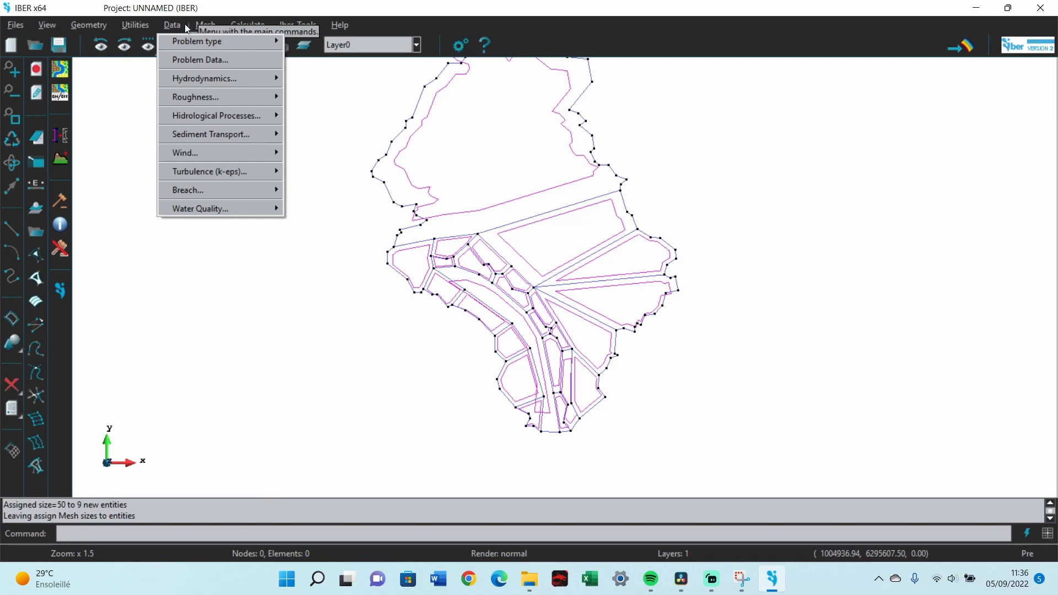
{"action": "mouse_move", "coordinate": [205, 25]}
{"action": "mouse_move", "coordinate": [224, 140]}
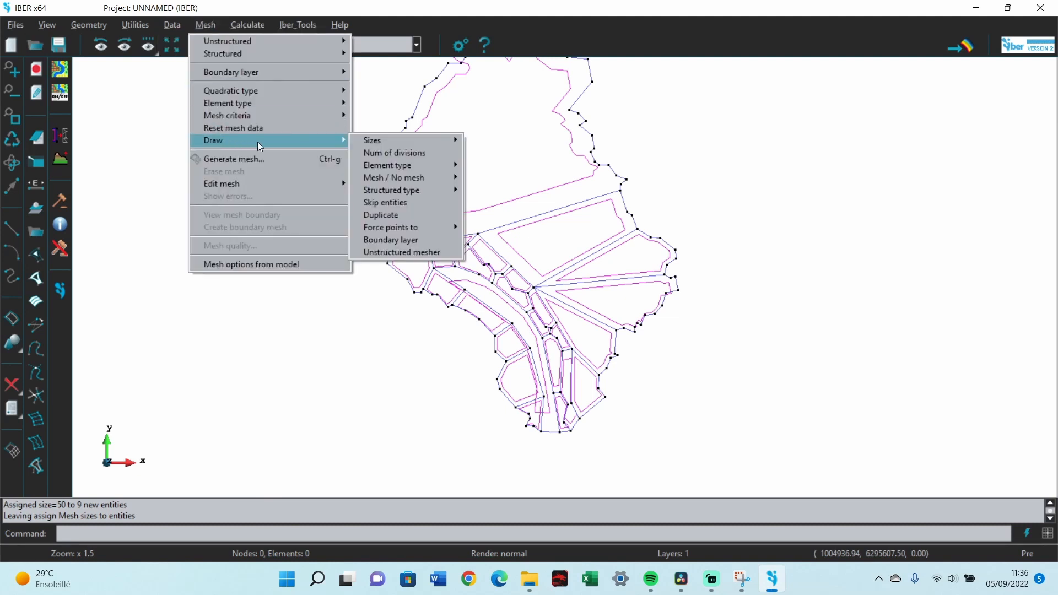
{"action": "mouse_move", "coordinate": [394, 140]}
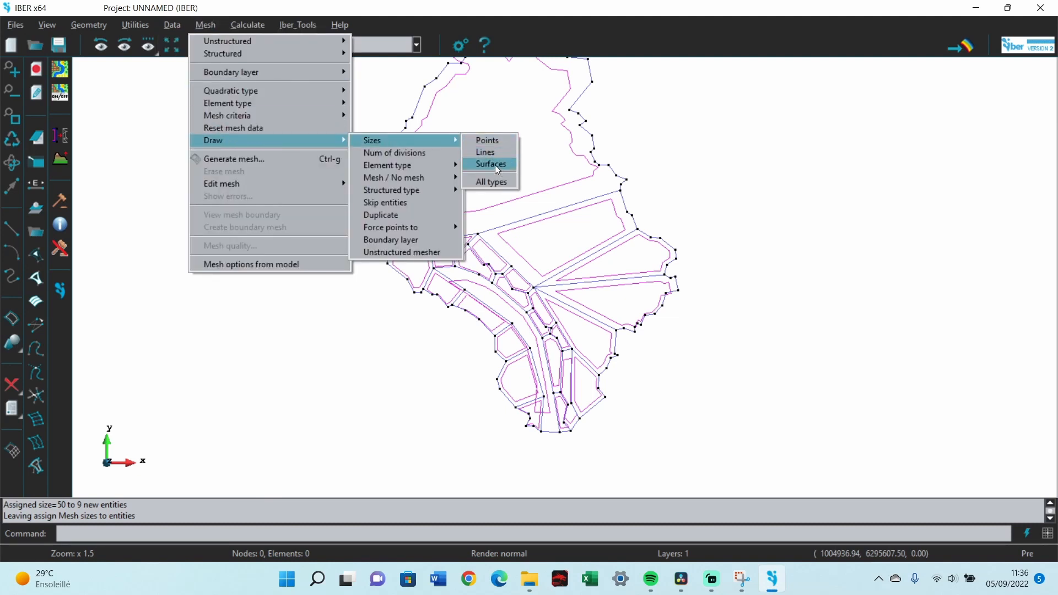
{"action": "left_click", "coordinate": [495, 164]}
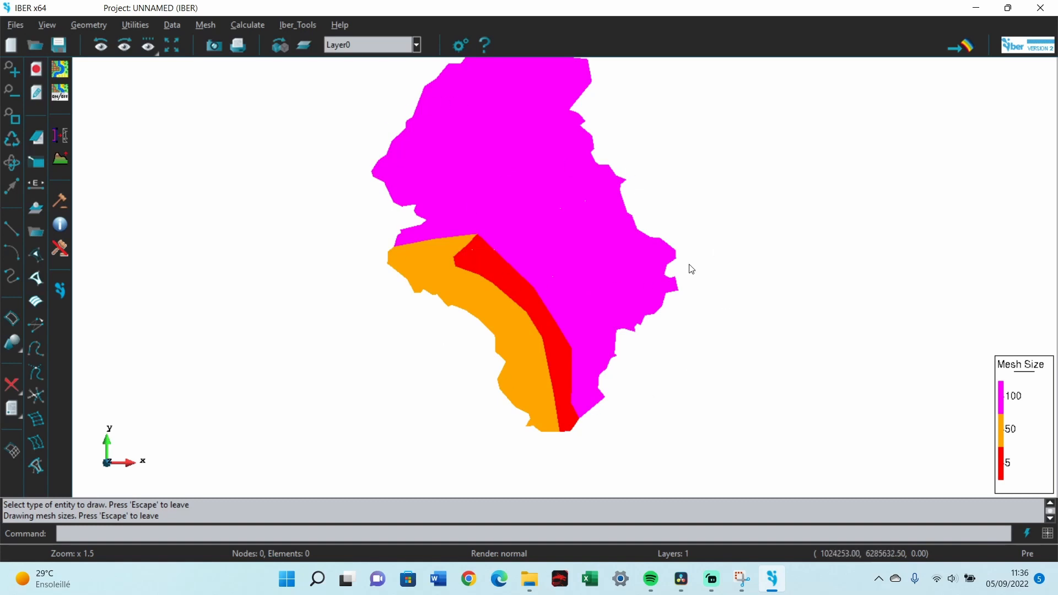
{"action": "key", "text": "Escape"}
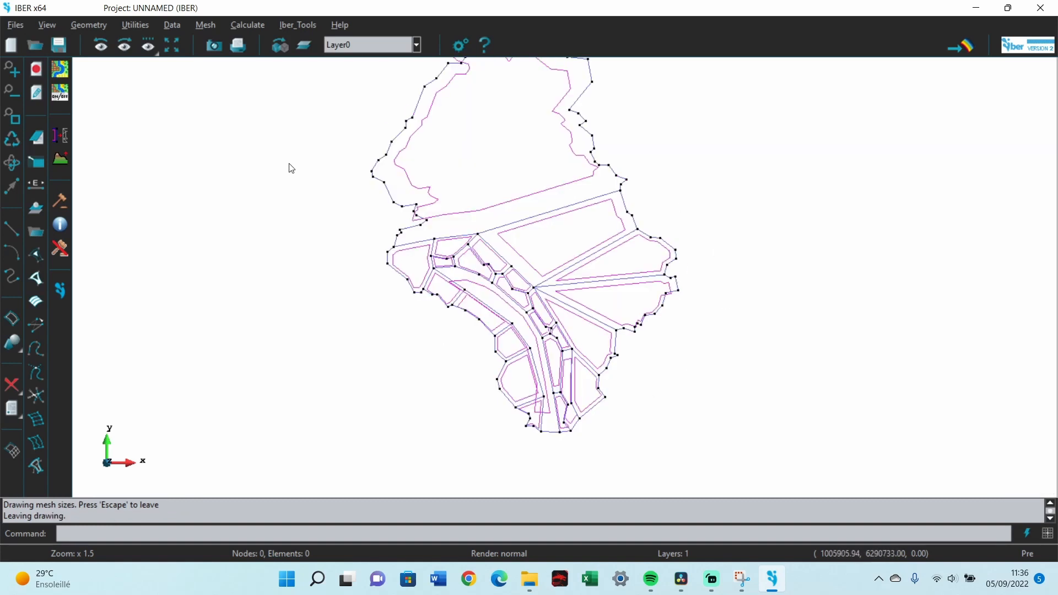
Step: Open the hydrodynamic boundary conditions and paste the copied hydrograph, from 0 to 288000 s, into the 2D Inlet's total discharge table
{"action": "scroll", "coordinate": [546, 445], "scroll_direction": "down", "scroll_amount": 2}
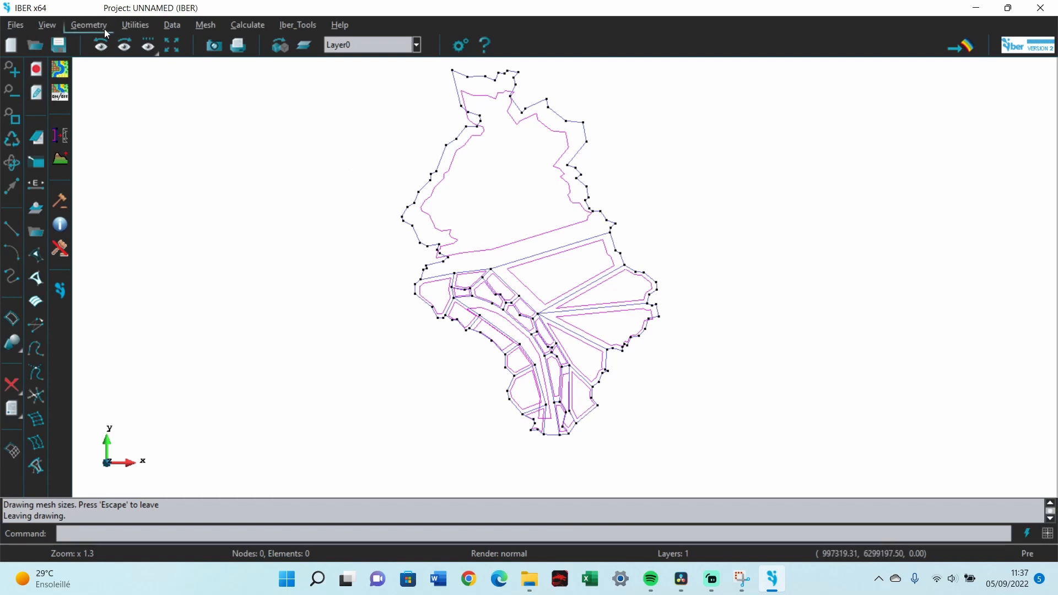
{"action": "left_click", "coordinate": [170, 26]}
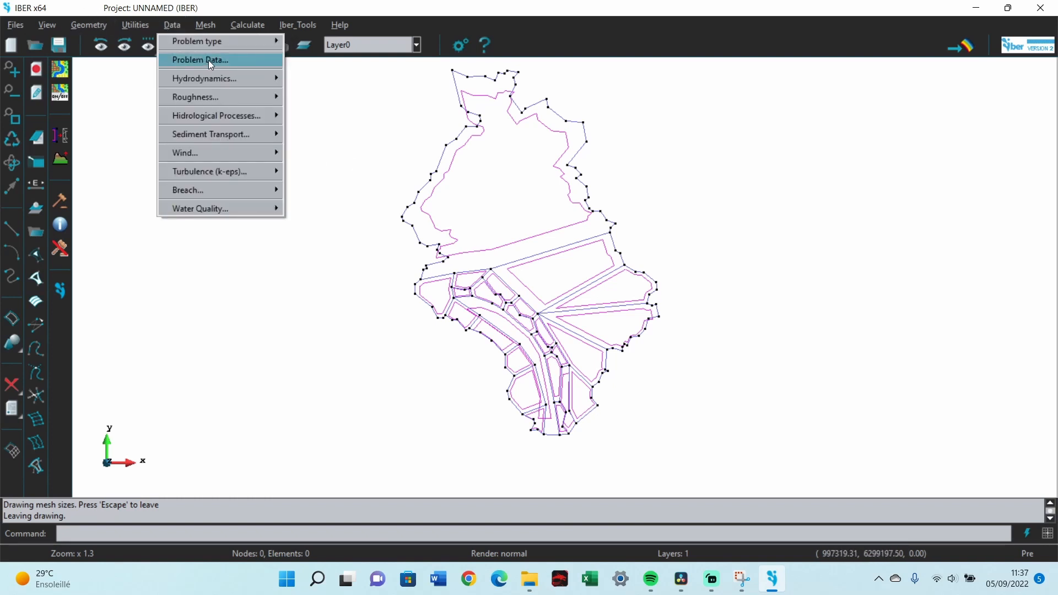
{"action": "mouse_move", "coordinate": [213, 83]}
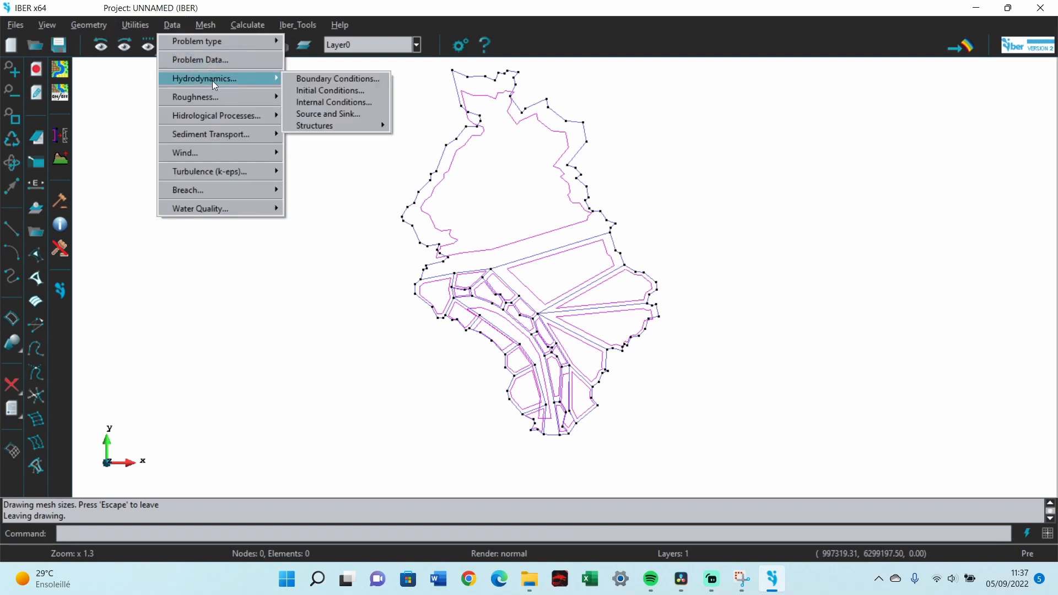
{"action": "left_click", "coordinate": [331, 78]}
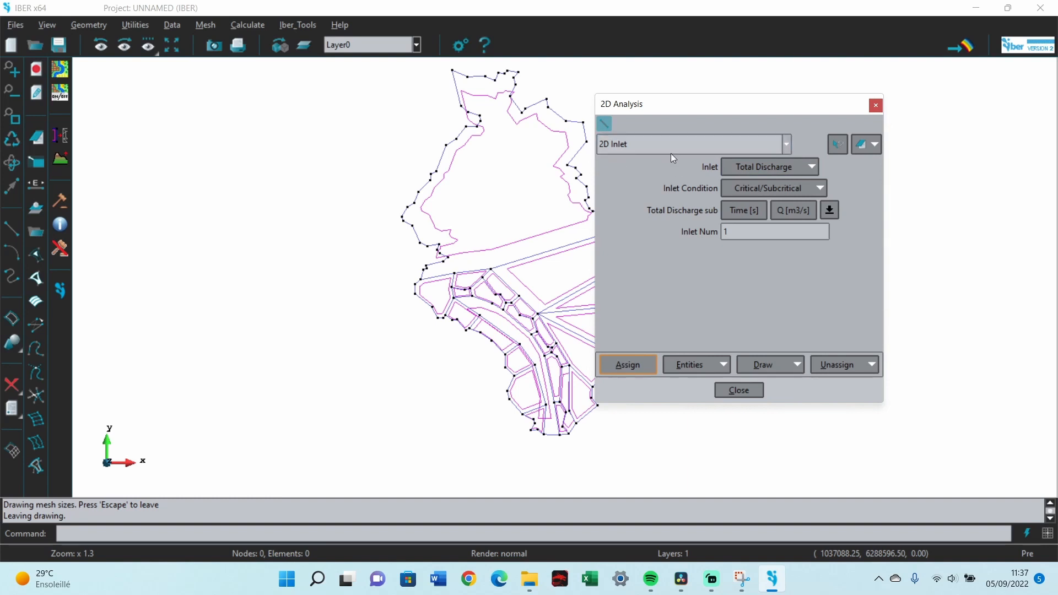
{"action": "left_click_drag", "start_coordinate": [772, 107], "coordinate": [860, 85]}
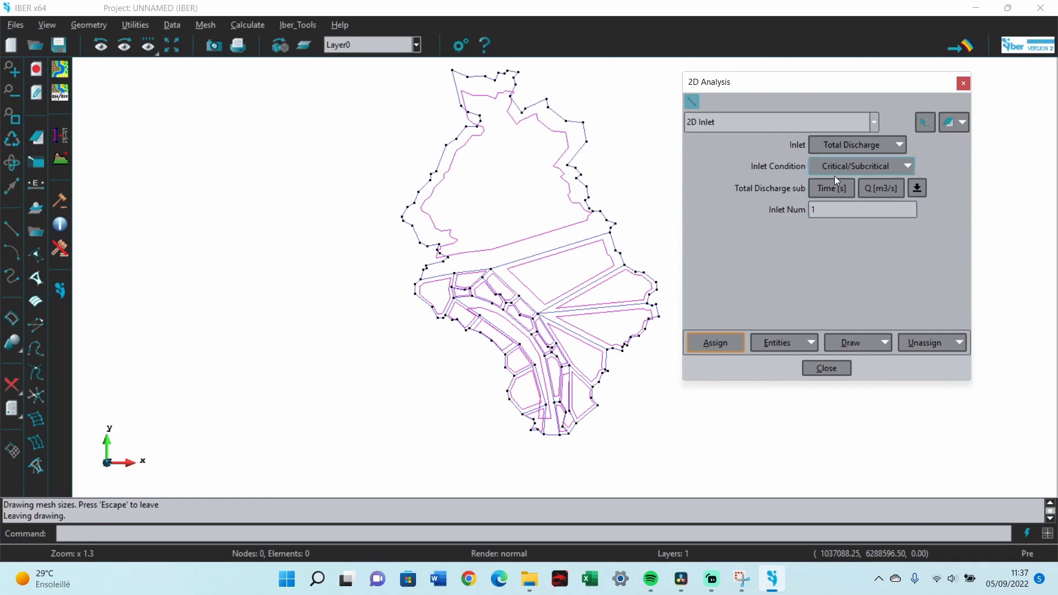
{"action": "left_click", "coordinate": [919, 189]}
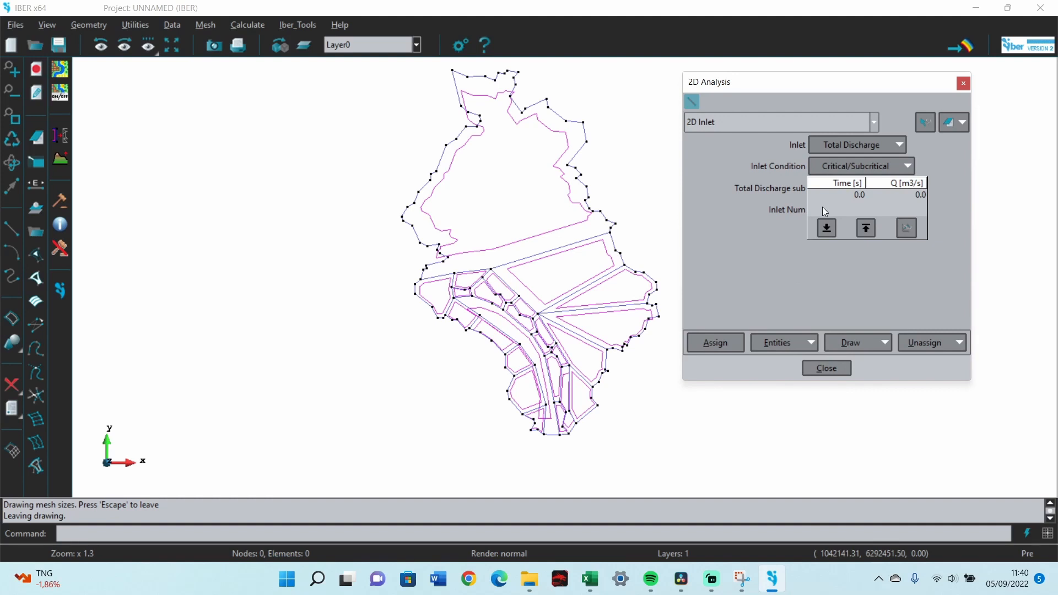
{"action": "left_click", "coordinate": [859, 193]}
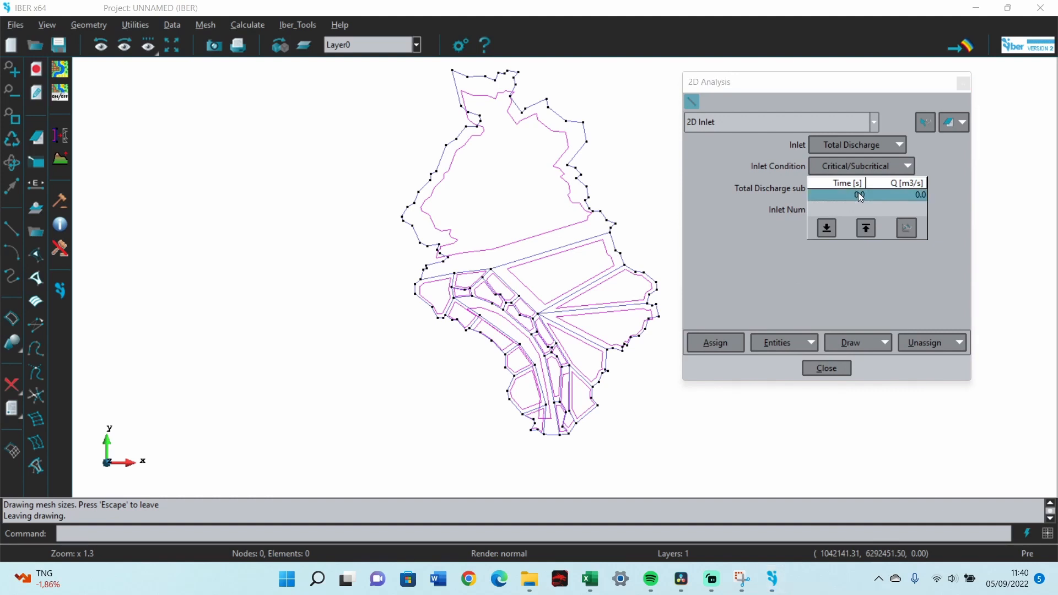
{"action": "key", "text": "ctrl+v"}
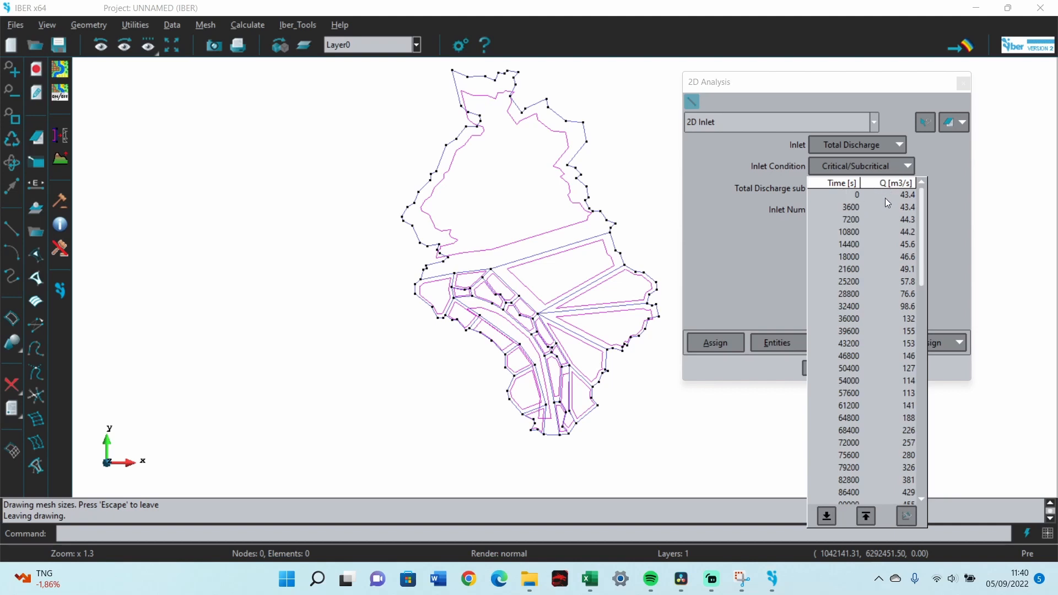
{"action": "scroll", "coordinate": [862, 335], "scroll_direction": "down", "scroll_amount": 19}
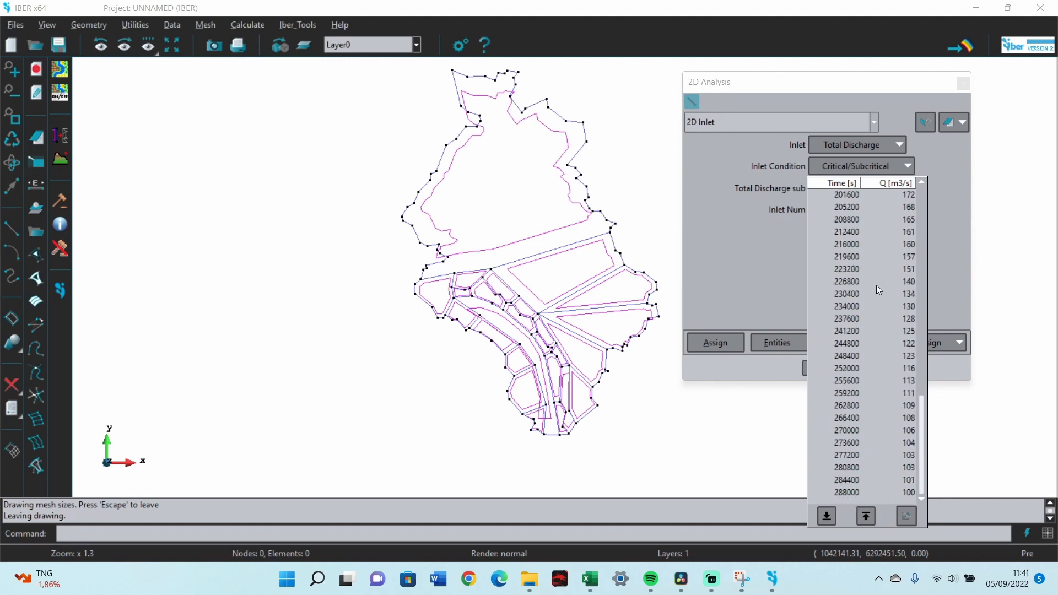
{"action": "left_click", "coordinate": [771, 217]}
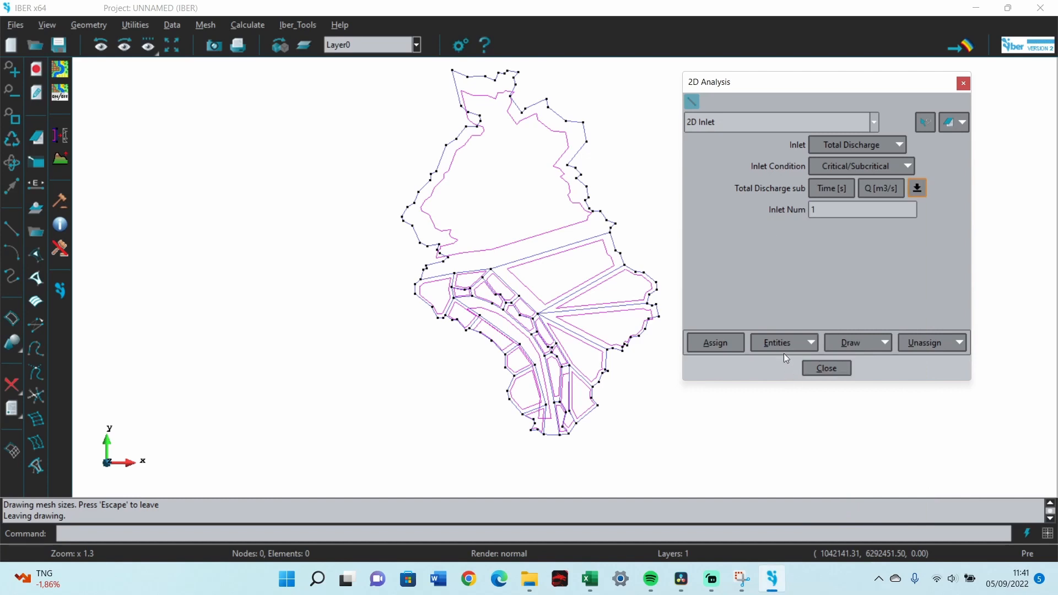
Step: Assign the 2D Inlet condition, inlet number 1, to the three connected lines crossing the upper part of the river corridor
{"action": "left_click", "coordinate": [717, 344]}
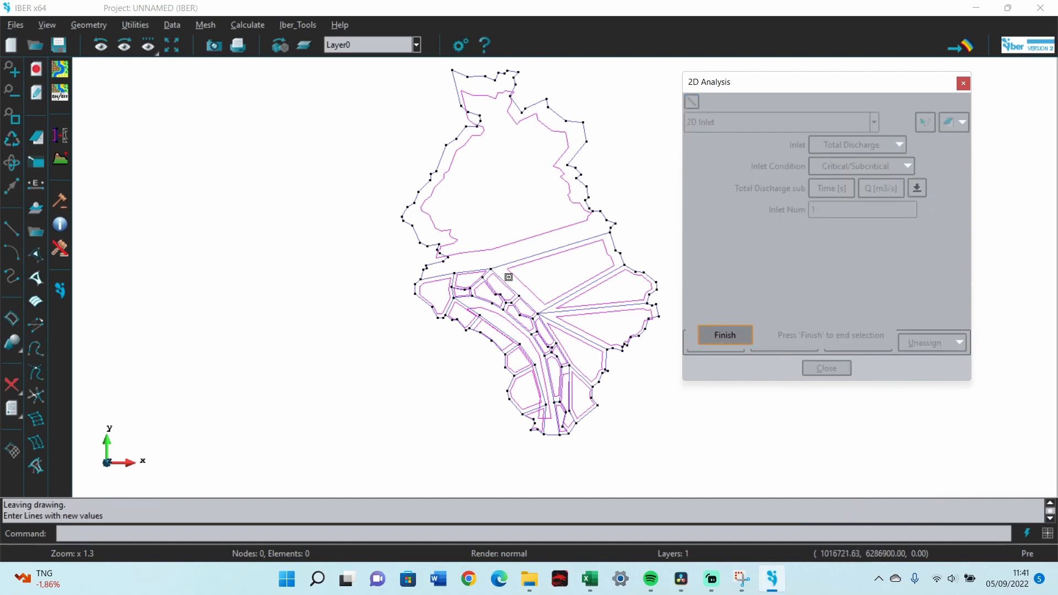
{"action": "scroll", "coordinate": [546, 284], "scroll_direction": "down", "scroll_amount": 2}
{"action": "scroll", "coordinate": [551, 286], "scroll_direction": "up", "scroll_amount": 8}
{"action": "left_click", "coordinate": [552, 294]}
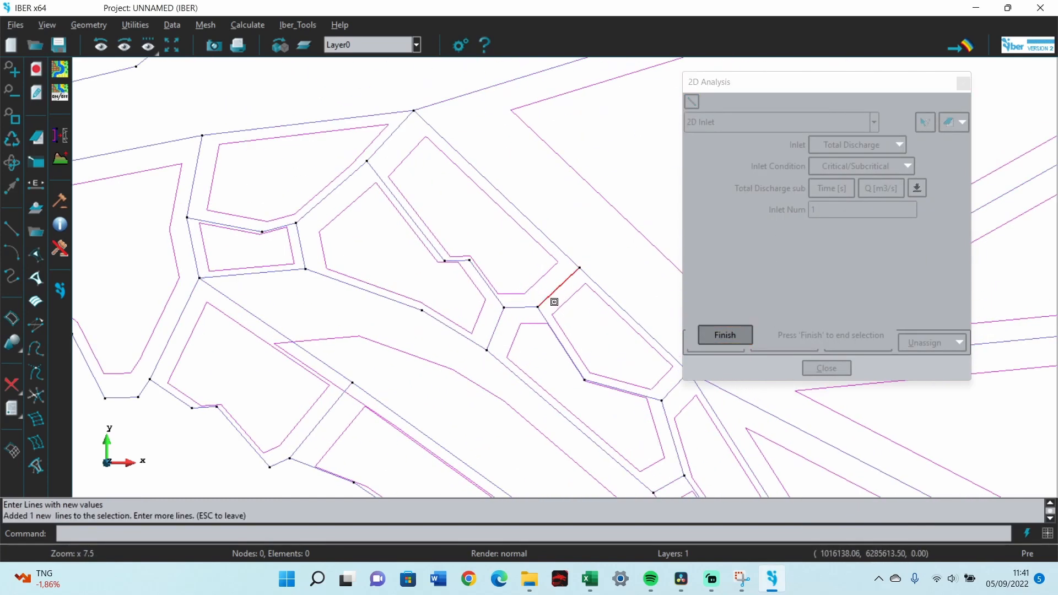
{"action": "left_click", "coordinate": [522, 307]}
{"action": "left_click", "coordinate": [493, 333]}
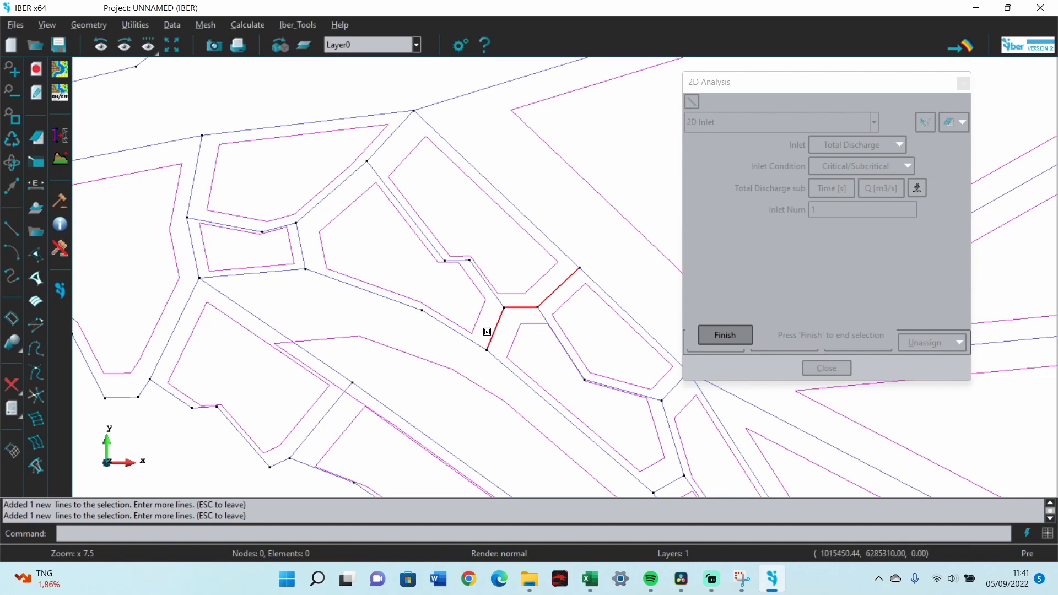
{"action": "left_click", "coordinate": [726, 333]}
Step: Start a 2D Outlet assignment with supercritical/critical flow, outlet number 1, and select the four boundary lines on the basin's southeastern edge
{"action": "scroll", "coordinate": [496, 226], "scroll_direction": "down", "scroll_amount": 3}
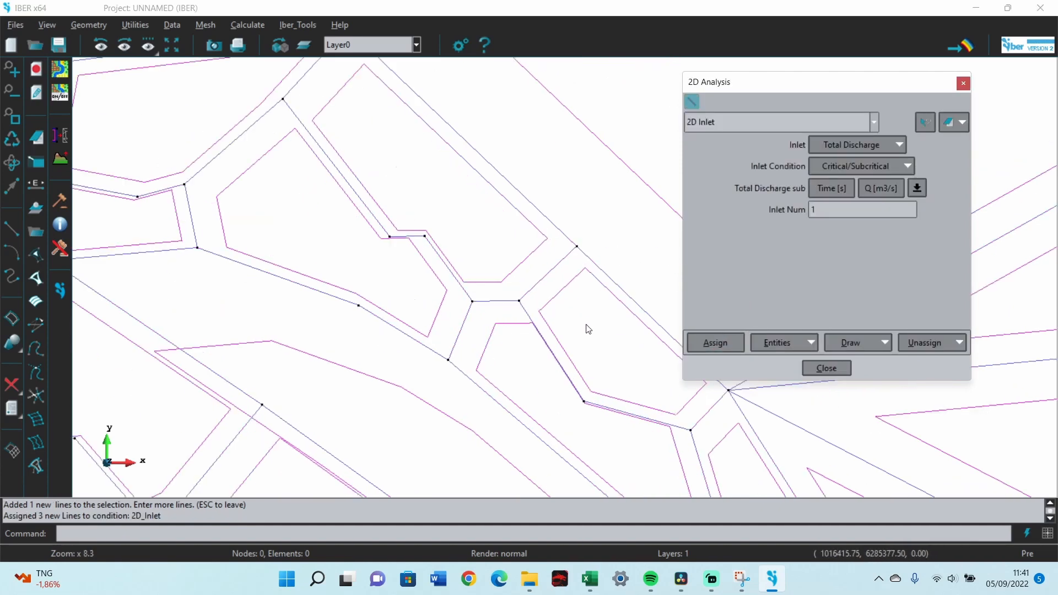
{"action": "scroll", "coordinate": [496, 227], "scroll_direction": "down", "scroll_amount": 3}
{"action": "scroll", "coordinate": [523, 404], "scroll_direction": "up", "scroll_amount": 5}
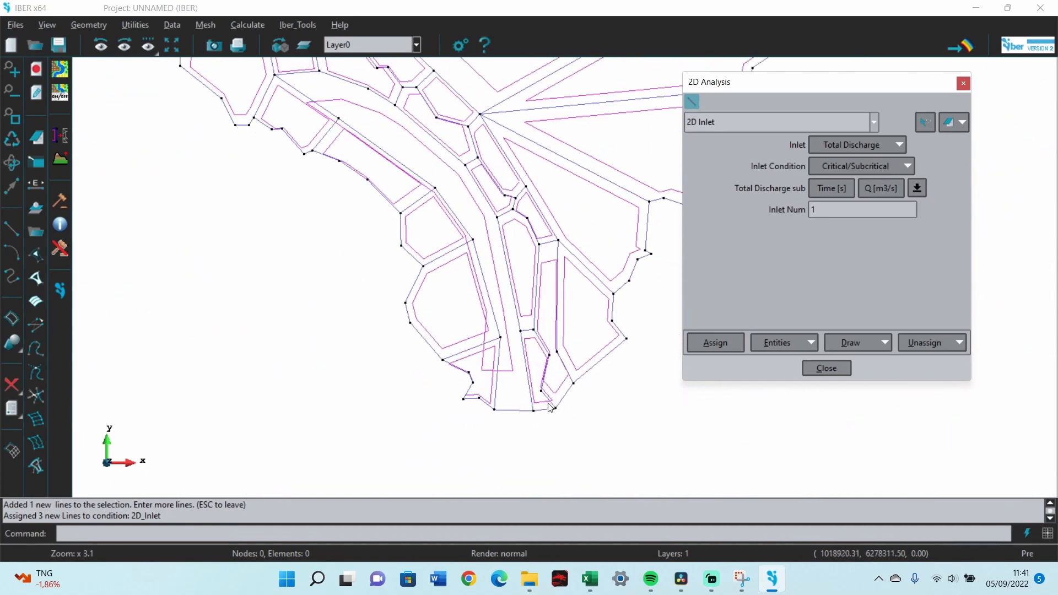
{"action": "left_click", "coordinate": [805, 119]}
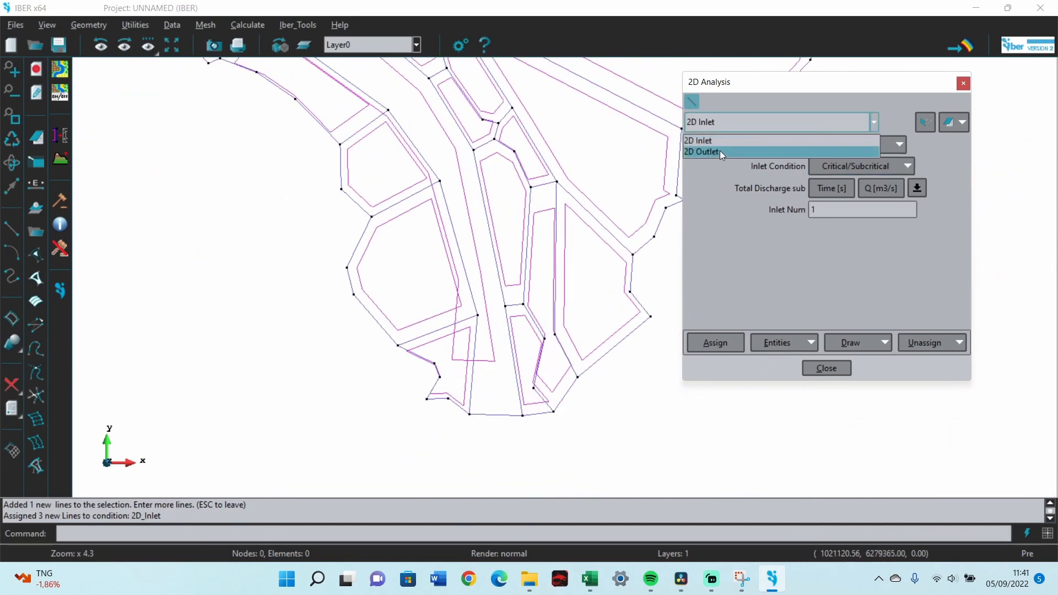
{"action": "left_click", "coordinate": [719, 150]}
{"action": "left_click_drag", "start_coordinate": [833, 85], "coordinate": [924, 97]}
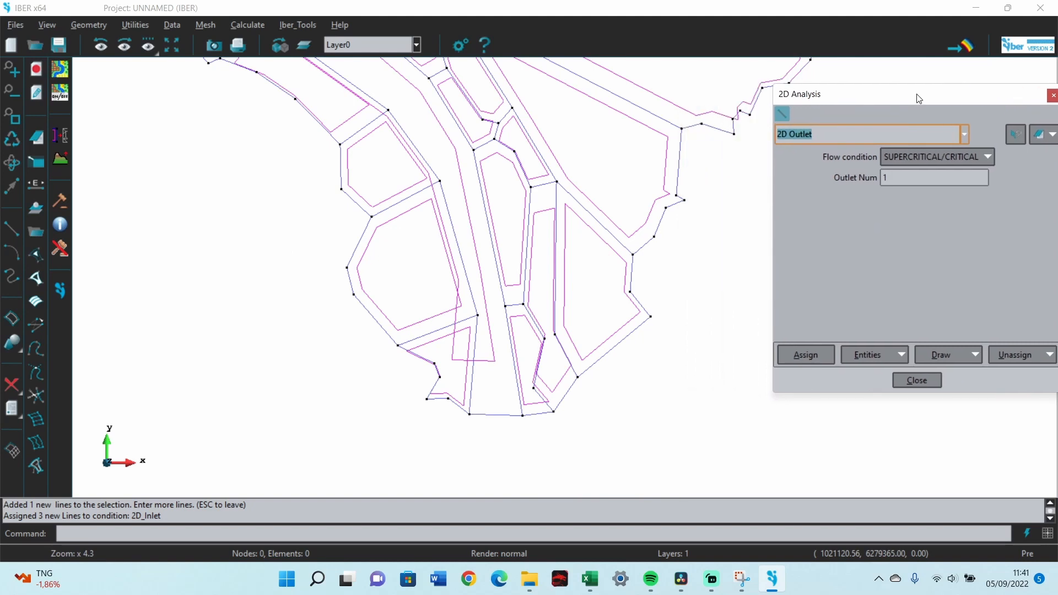
{"action": "left_click", "coordinate": [819, 360]}
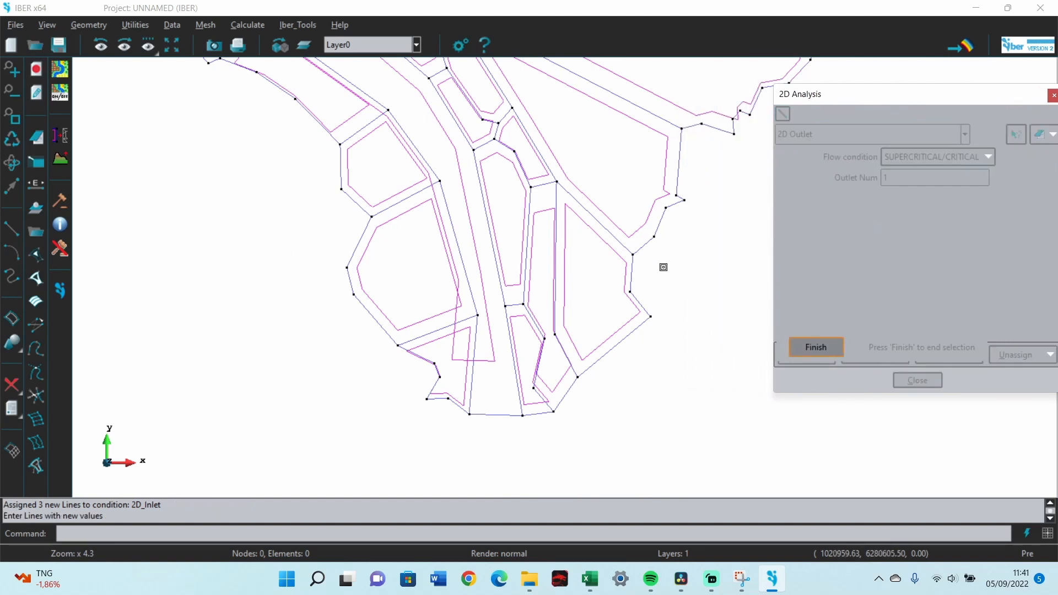
{"action": "left_click", "coordinate": [671, 231]}
{"action": "left_click", "coordinate": [640, 279]}
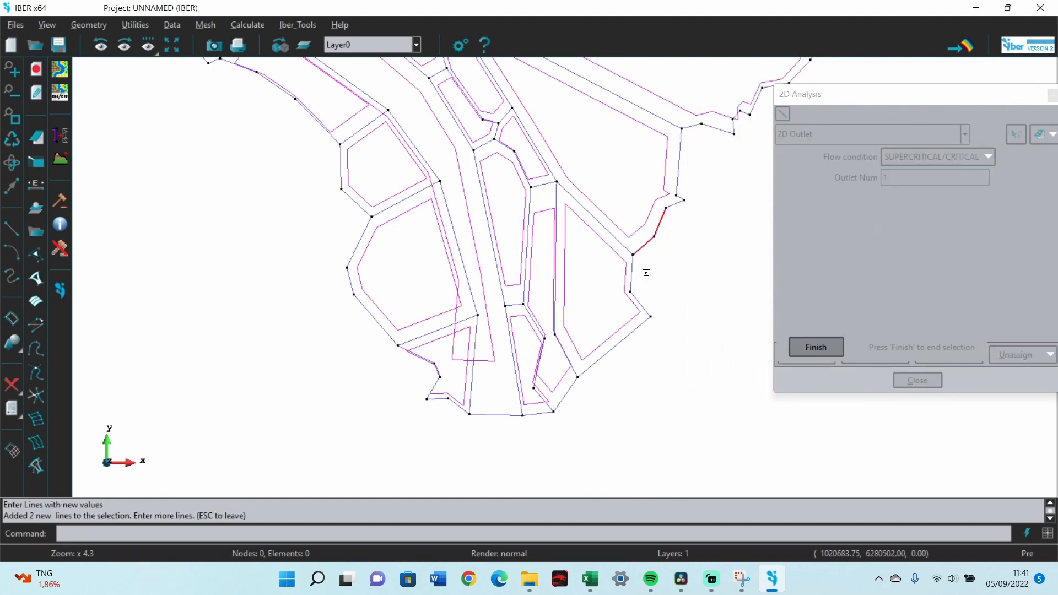
{"action": "left_click", "coordinate": [643, 269]}
{"action": "left_click", "coordinate": [623, 306]}
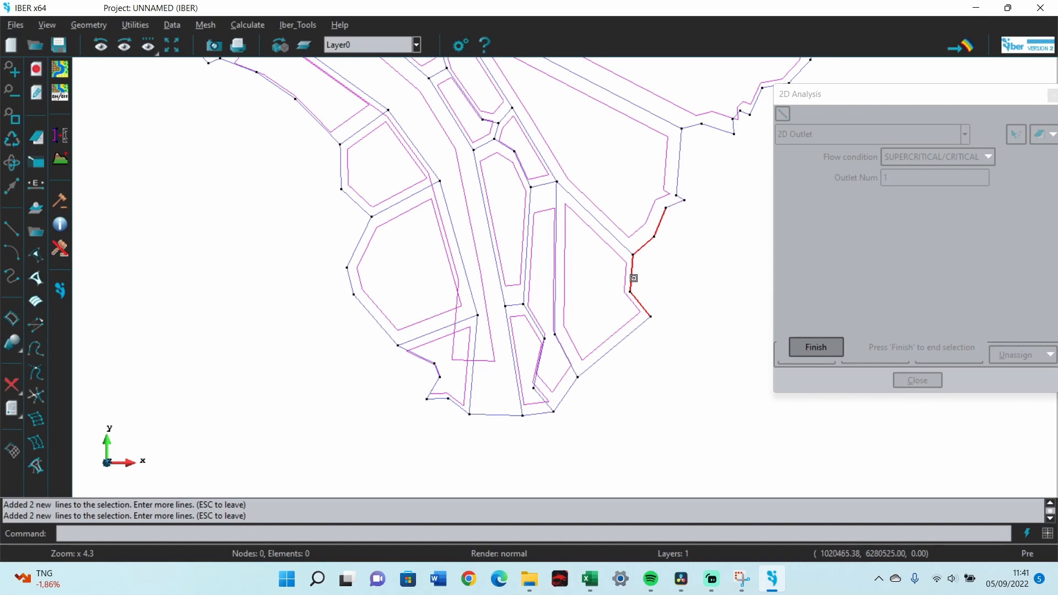
Step: Add the boundary lines along the southern tip and the long southeastern diagonal to the outlet selection, and finish the assignment
{"action": "left_click", "coordinate": [418, 392]}
{"action": "left_click", "coordinate": [470, 419]}
{"action": "left_click", "coordinate": [507, 410]}
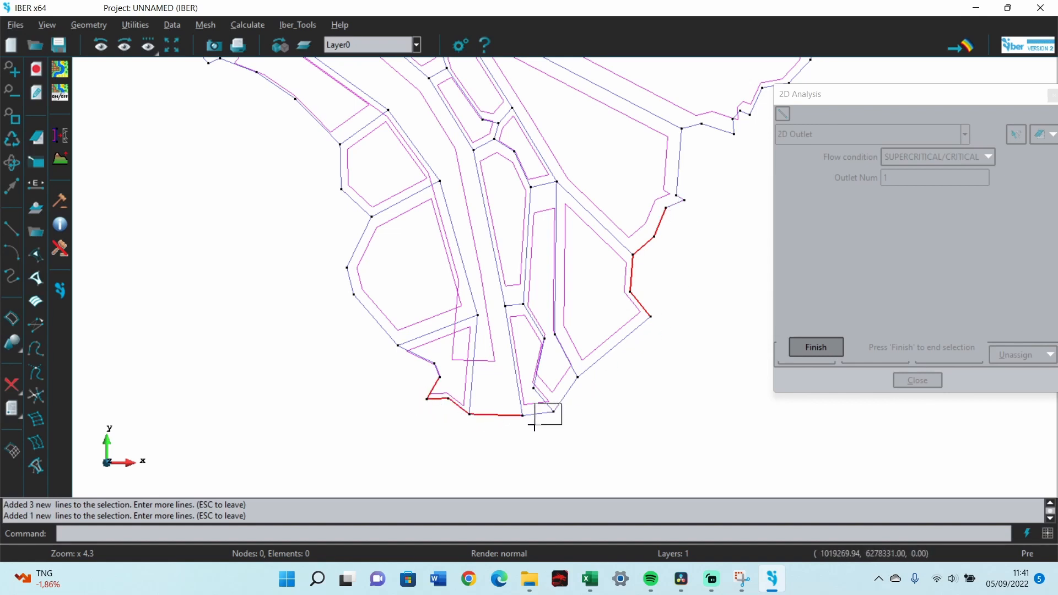
{"action": "left_click", "coordinate": [557, 409]}
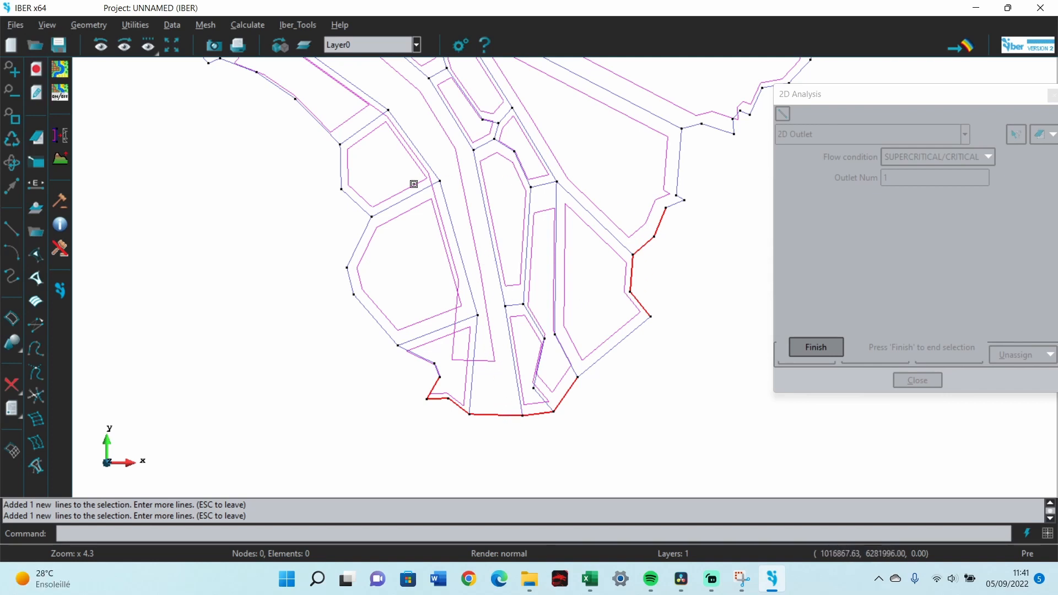
{"action": "left_click", "coordinate": [602, 342]}
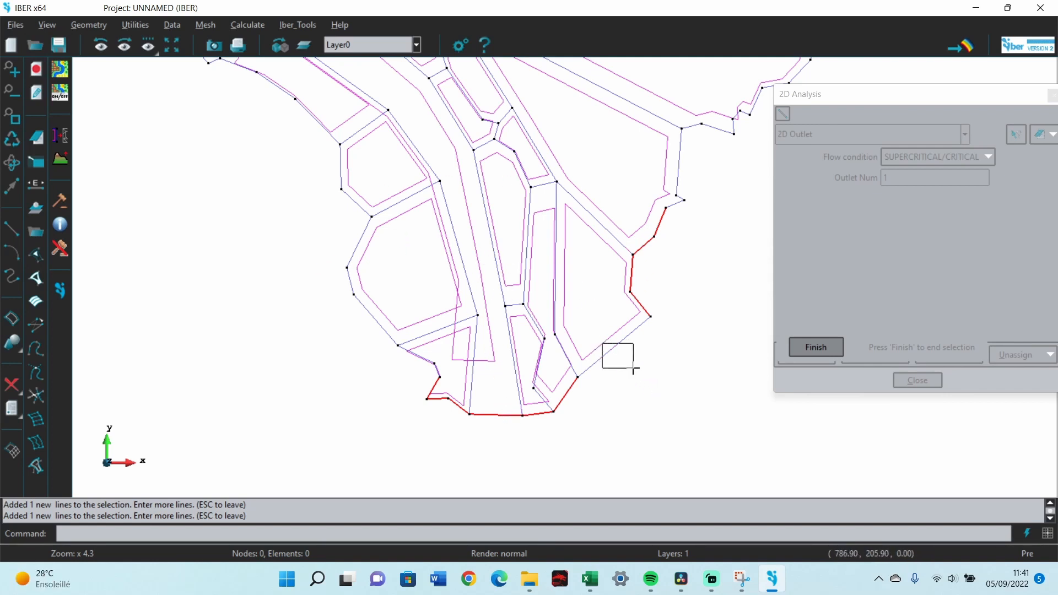
{"action": "left_click", "coordinate": [634, 368]}
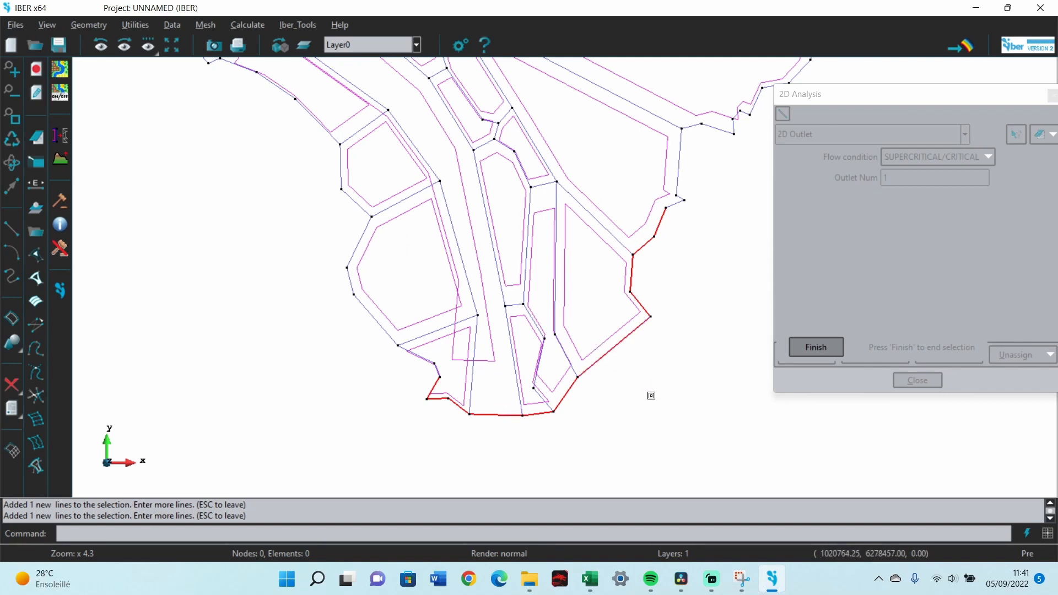
{"action": "left_click", "coordinate": [830, 348]}
Step: Draw all 2D Analysis conditions to check the outlet and inlet lines, and close the boundary conditions
{"action": "left_click", "coordinate": [944, 355]}
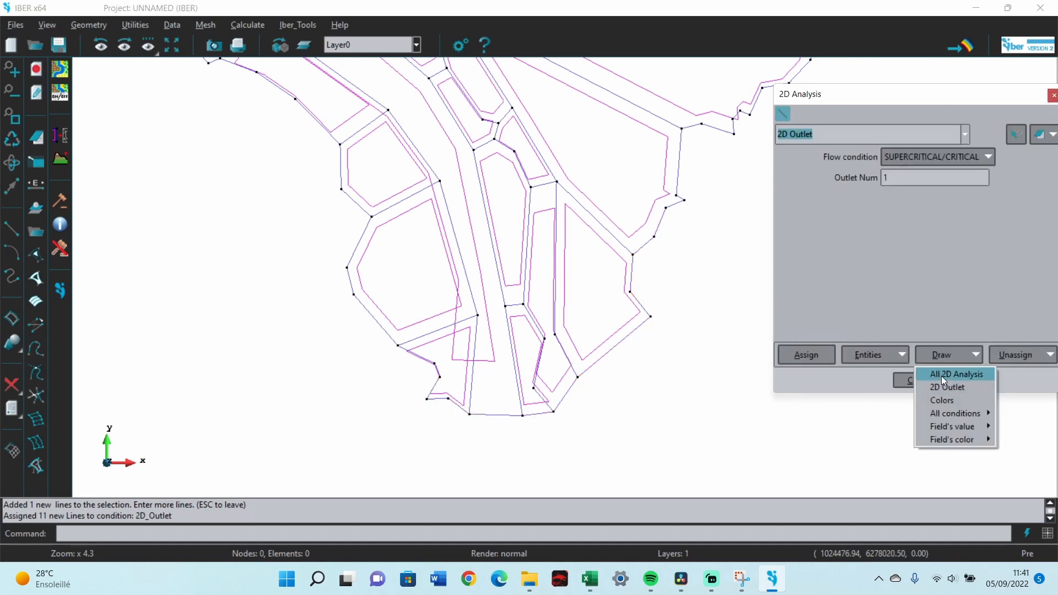
{"action": "left_click", "coordinate": [942, 377]}
{"action": "scroll", "coordinate": [654, 416], "scroll_direction": "up", "scroll_amount": 2}
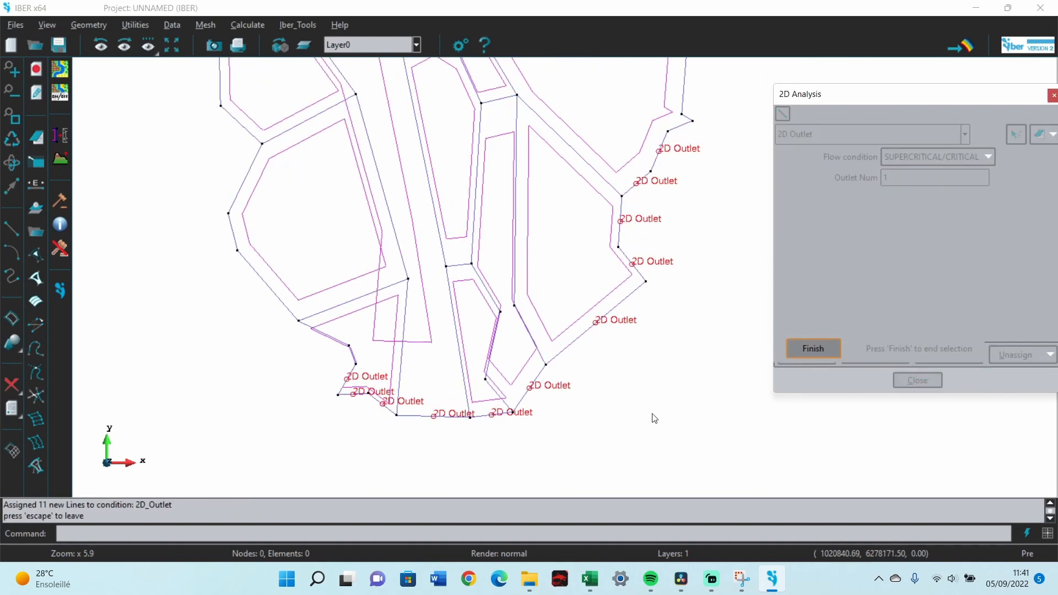
{"action": "scroll", "coordinate": [664, 415], "scroll_direction": "down", "scroll_amount": 5}
{"action": "scroll", "coordinate": [676, 419], "scroll_direction": "down", "scroll_amount": 2}
{"action": "scroll", "coordinate": [551, 297], "scroll_direction": "up", "scroll_amount": 5}
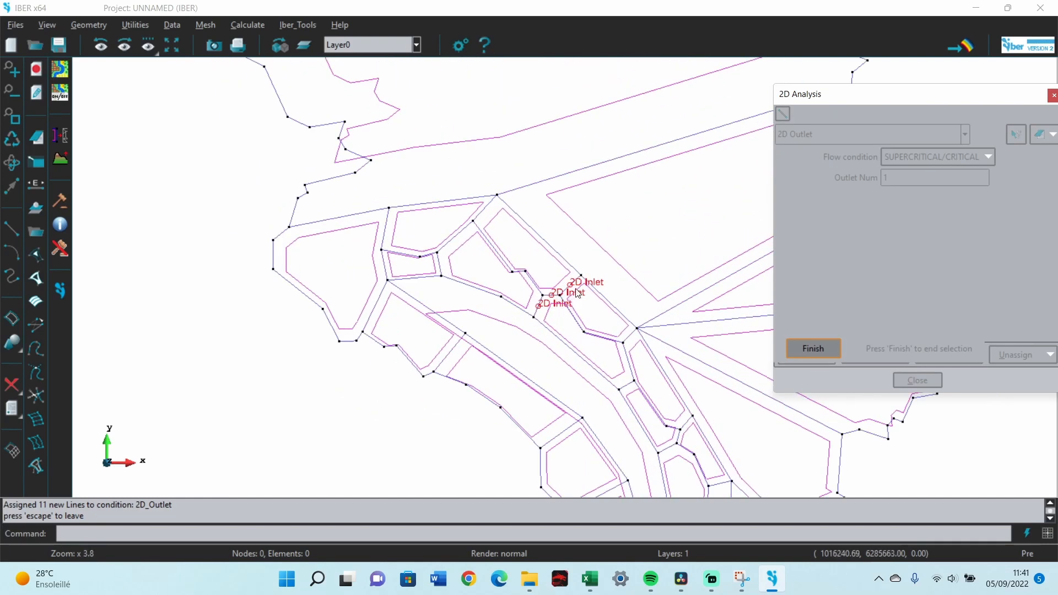
{"action": "scroll", "coordinate": [534, 291], "scroll_direction": "down", "scroll_amount": 6}
{"action": "left_click", "coordinate": [812, 349]}
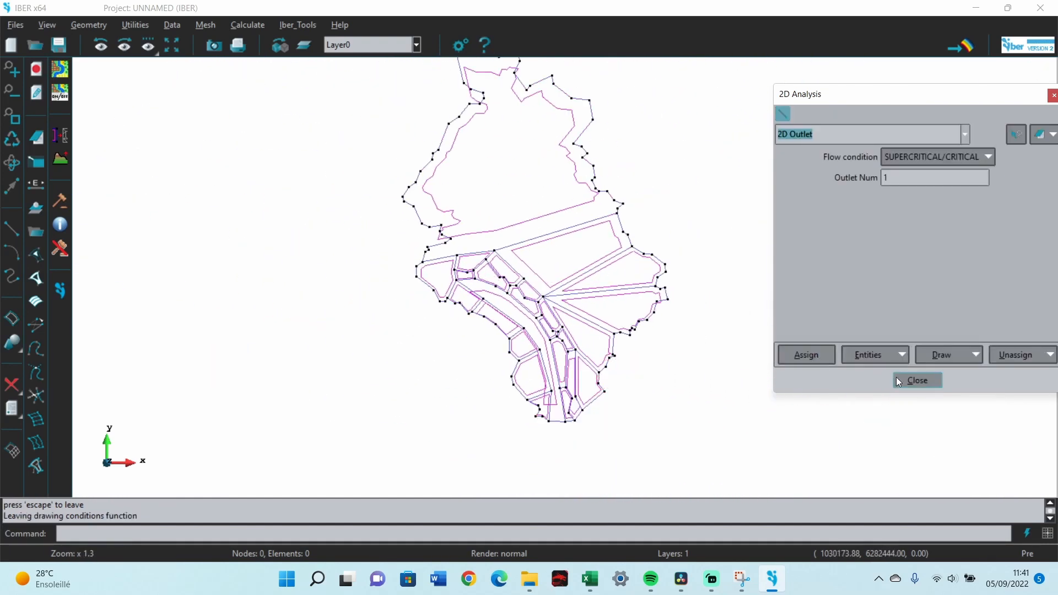
{"action": "left_click", "coordinate": [917, 380]}
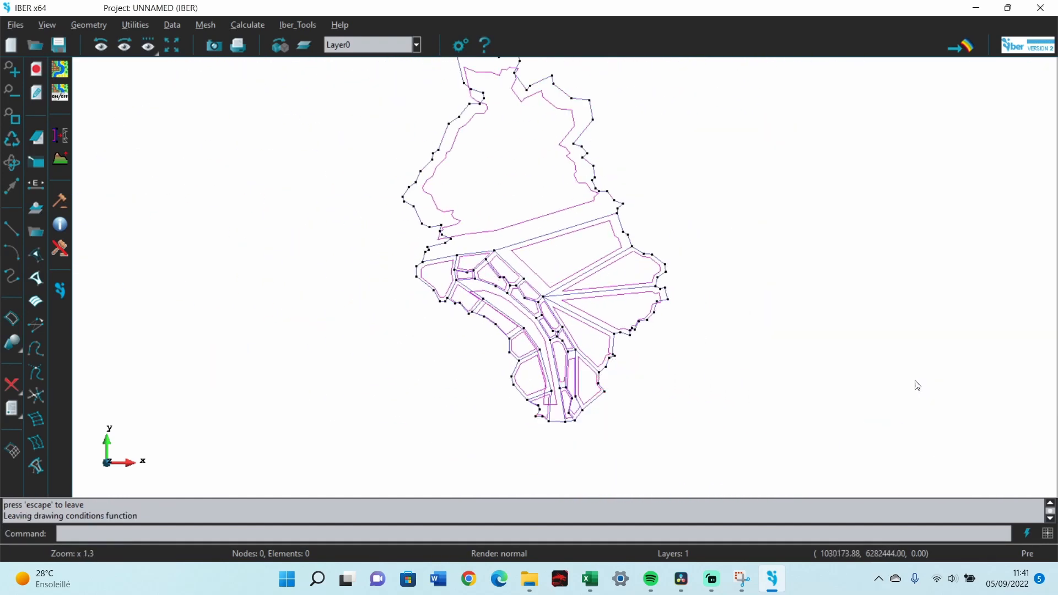
Step: Set the problem's time parameters to a maximum simulation time of 28800 s and a results time interval of 3600 s
{"action": "left_click", "coordinate": [173, 28]}
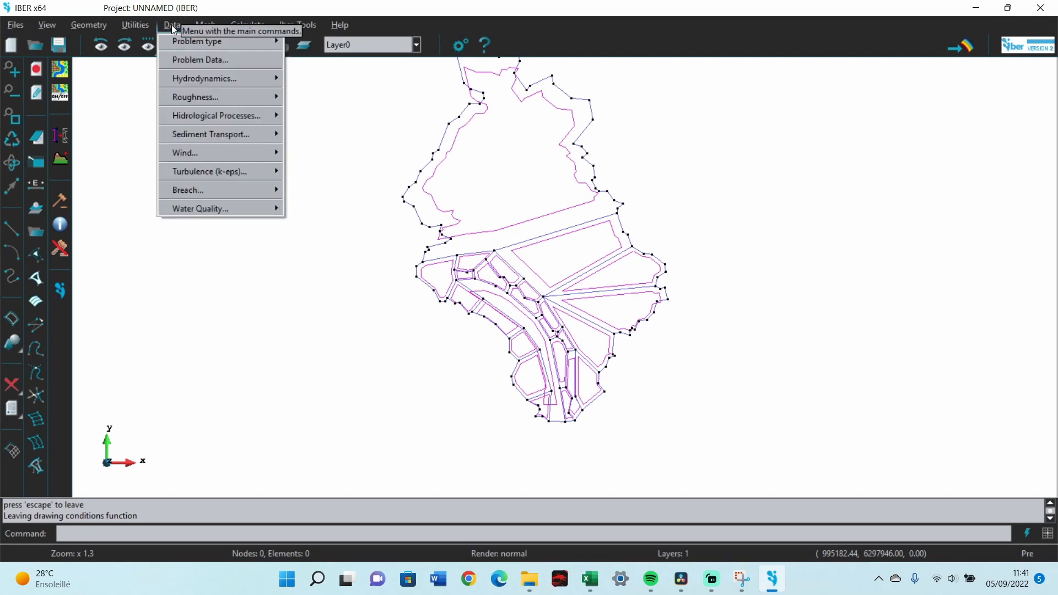
{"action": "left_click", "coordinate": [194, 60]}
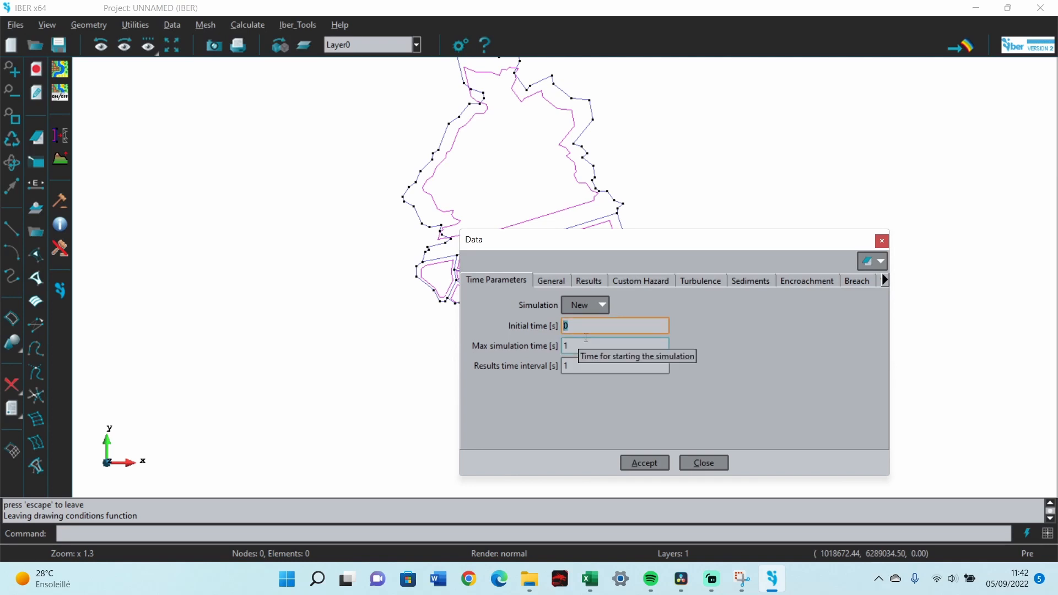
{"action": "key", "text": "Tab"}
{"action": "type", "text": "288"}
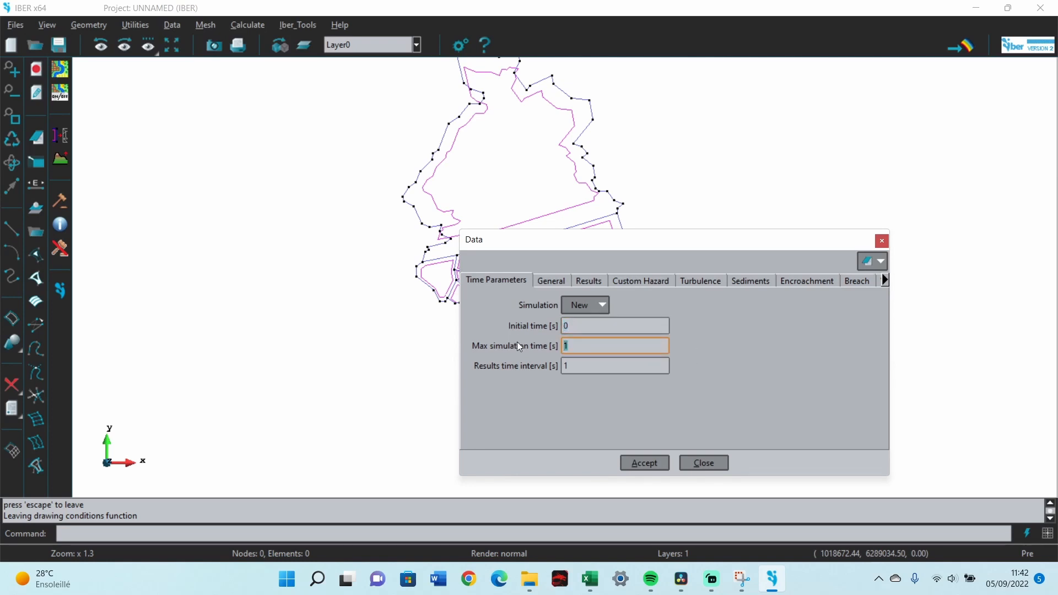
{"action": "type", "text": "00"}
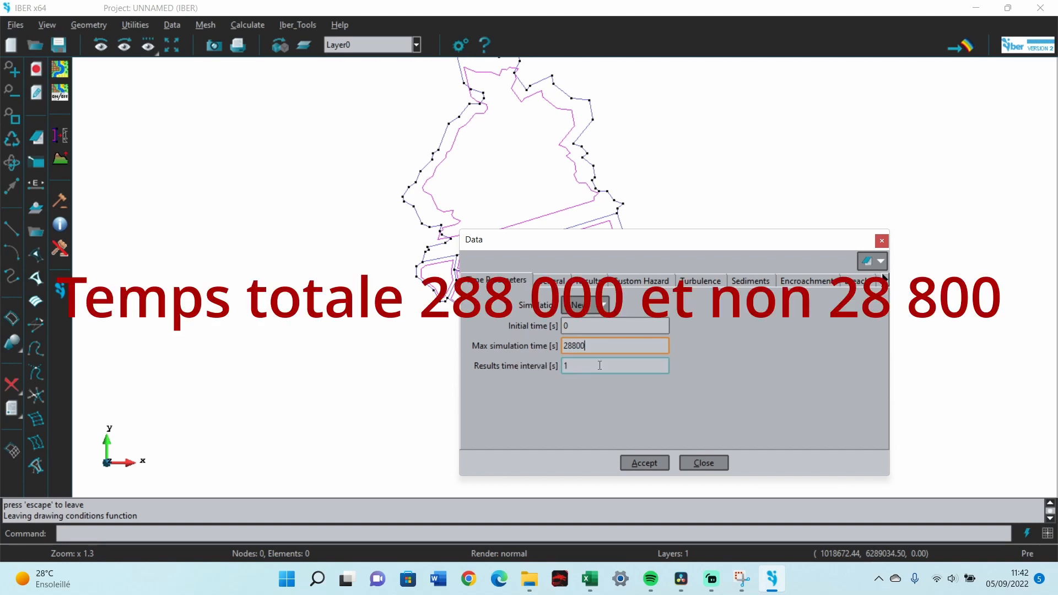
{"action": "key", "text": "Tab"}
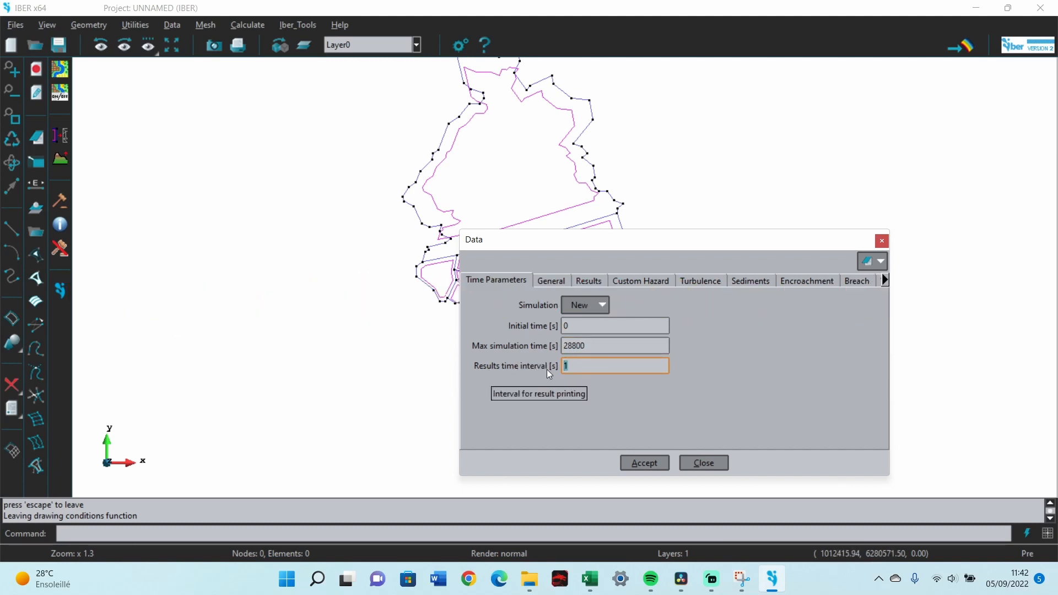
{"action": "type", "text": "3600"}
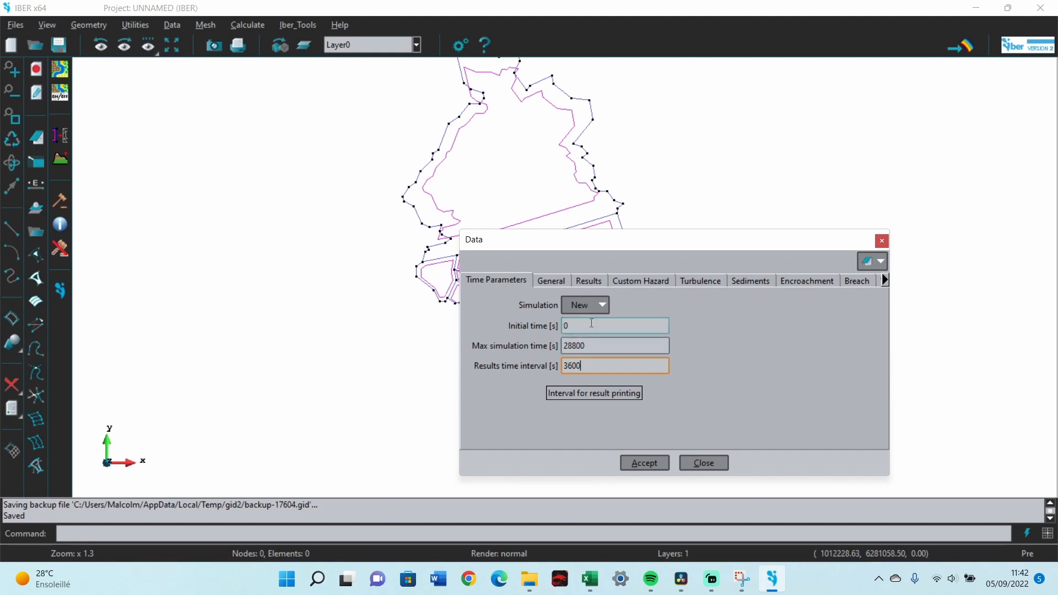
{"action": "left_click", "coordinate": [656, 464]}
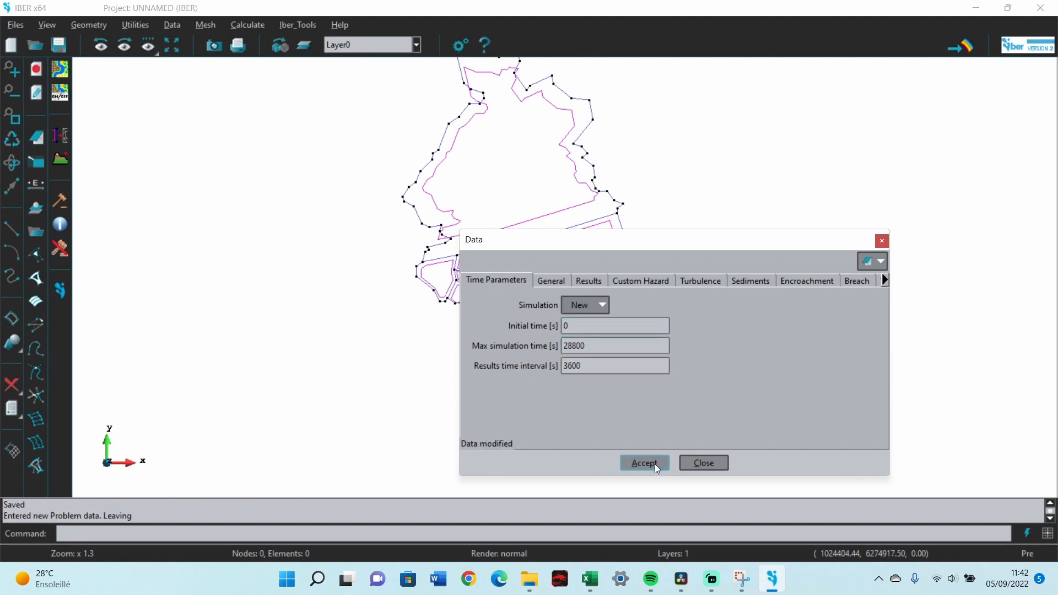
{"action": "left_click", "coordinate": [705, 463]}
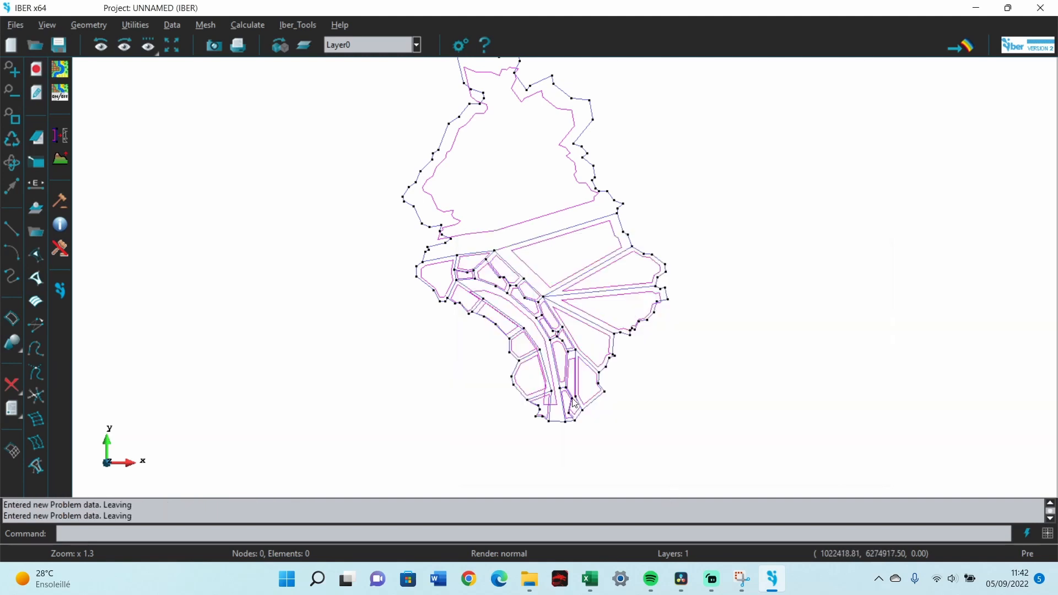
Step: Generate the mesh with an element size of 100 and view it over the basin and river corridor
{"action": "left_click", "coordinate": [212, 25]}
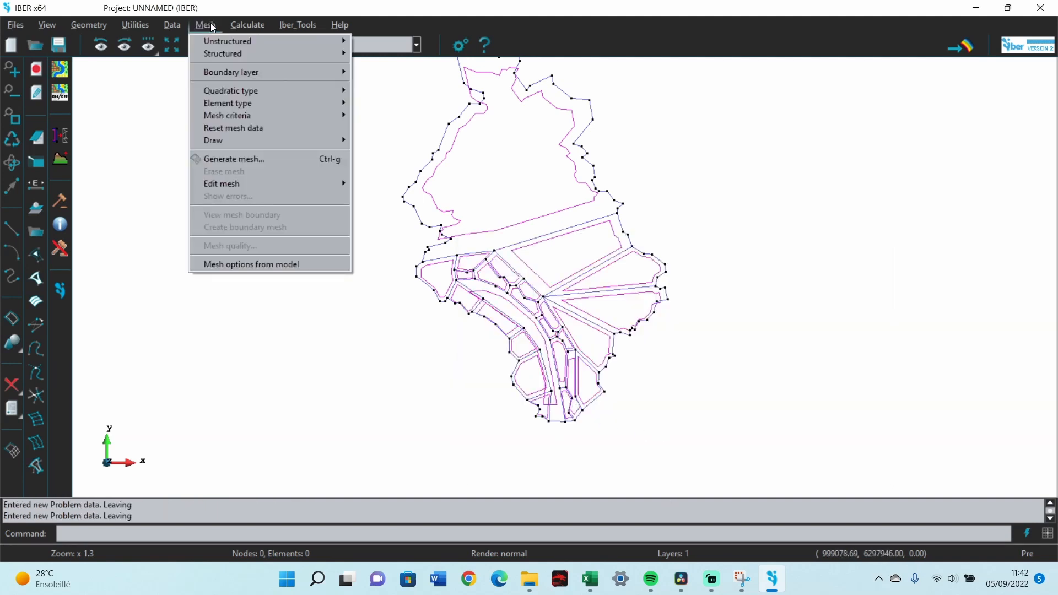
{"action": "left_click", "coordinate": [266, 159]}
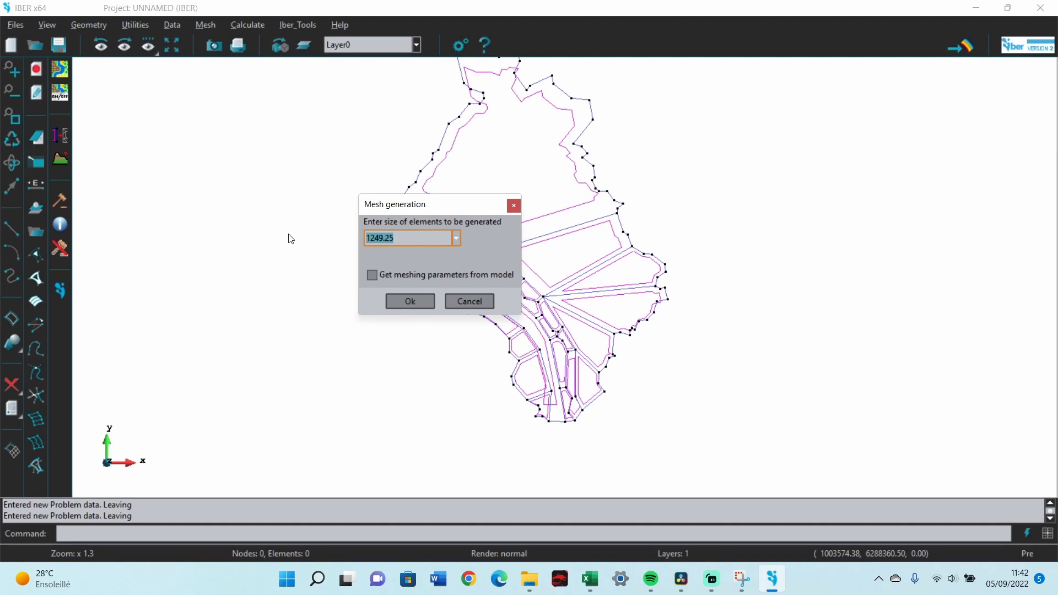
{"action": "type", "text": "100"}
{"action": "key", "text": "Return"}
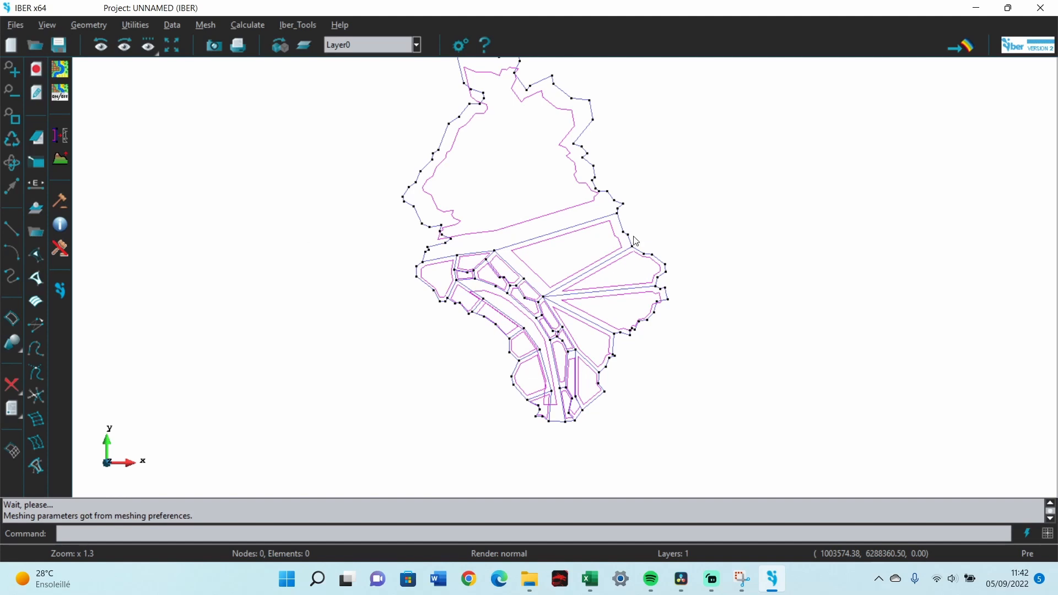
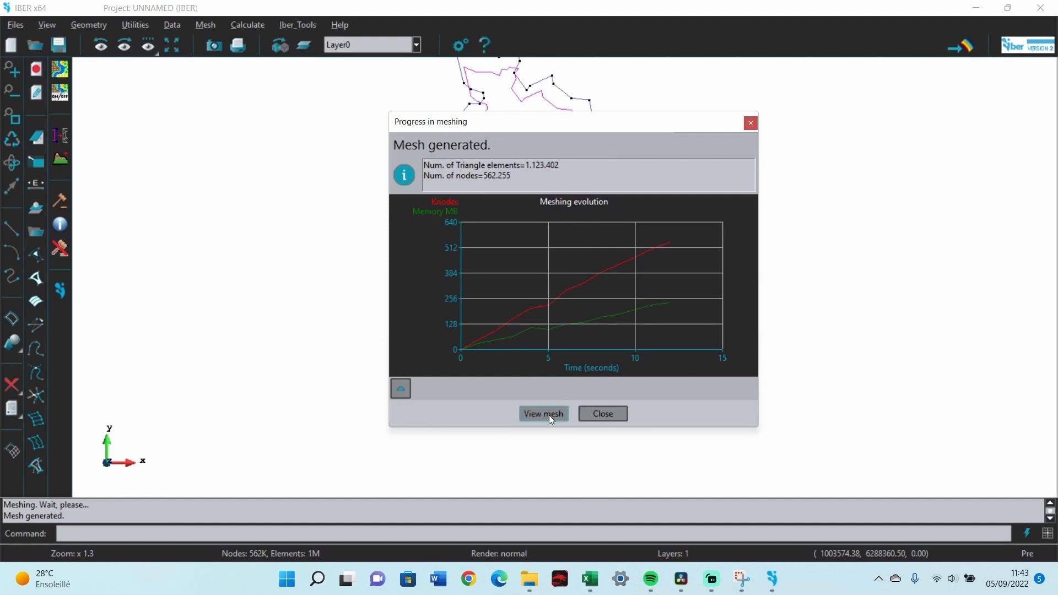
{"action": "left_click", "coordinate": [552, 414]}
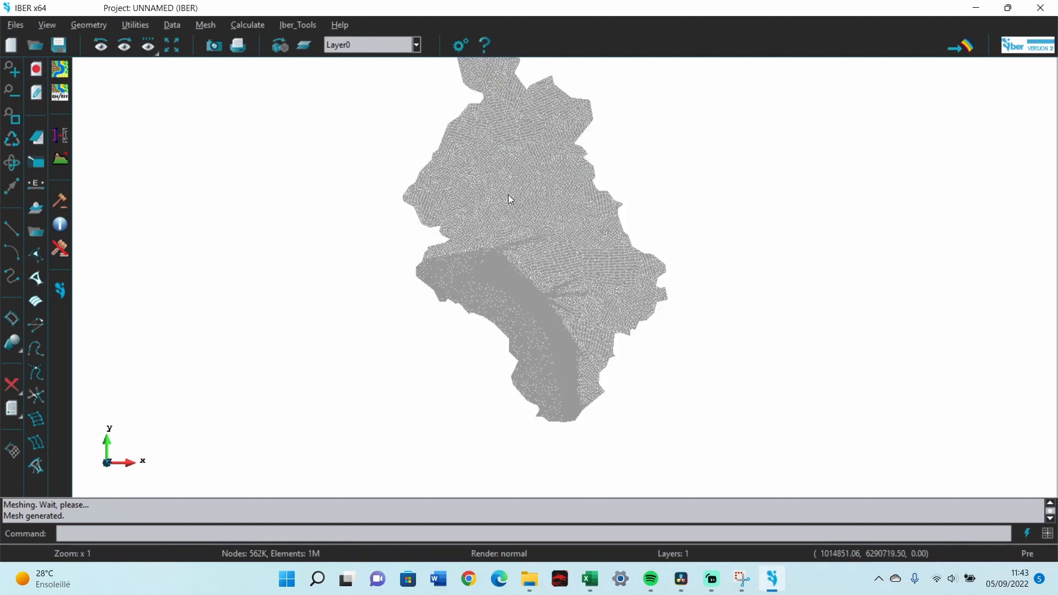
{"action": "scroll", "coordinate": [562, 353], "scroll_direction": "down", "scroll_amount": 1}
{"action": "scroll", "coordinate": [563, 350], "scroll_direction": "up", "scroll_amount": 6}
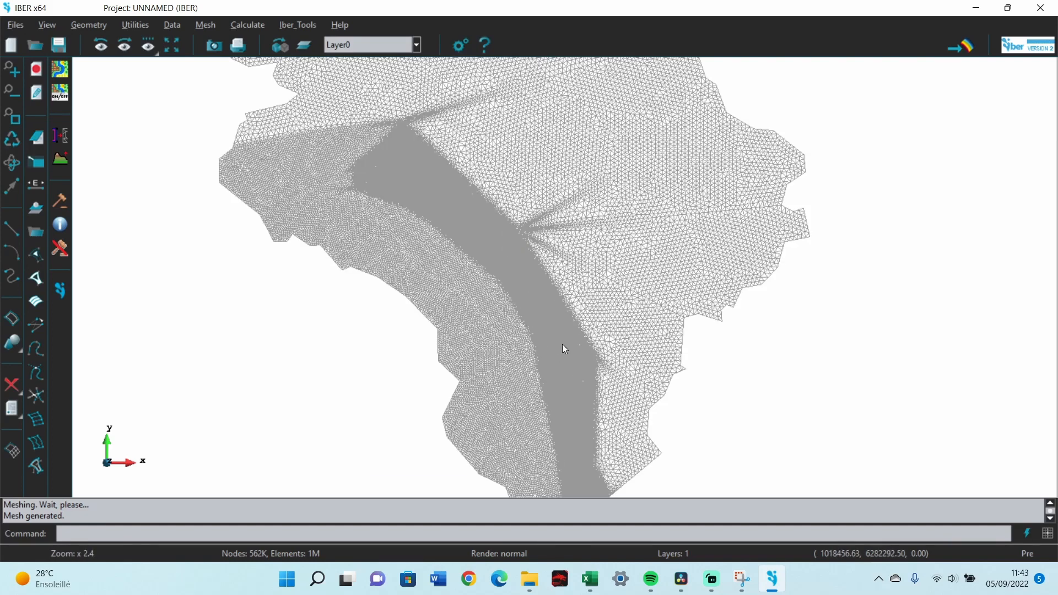
{"action": "scroll", "coordinate": [610, 251], "scroll_direction": "up", "scroll_amount": 1}
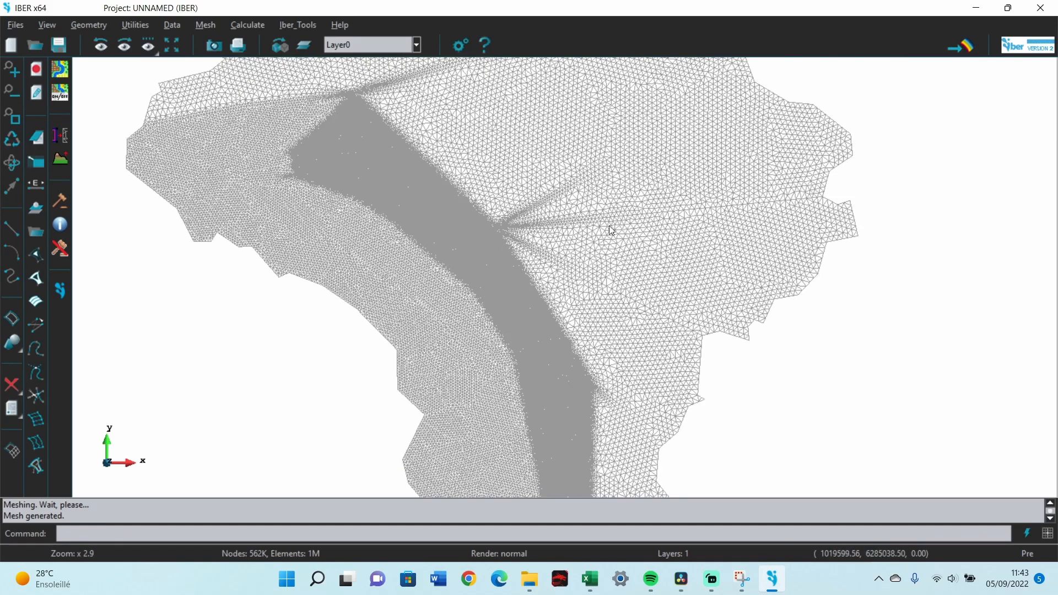
{"action": "scroll", "coordinate": [536, 374], "scroll_direction": "down", "scroll_amount": 1}
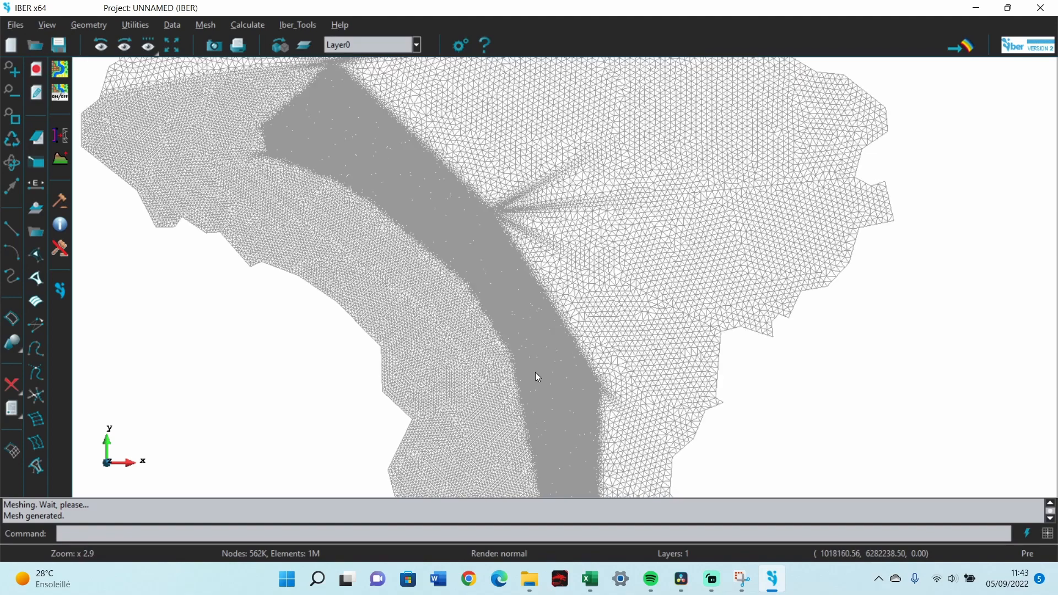
{"action": "scroll", "coordinate": [536, 374], "scroll_direction": "down", "scroll_amount": 3}
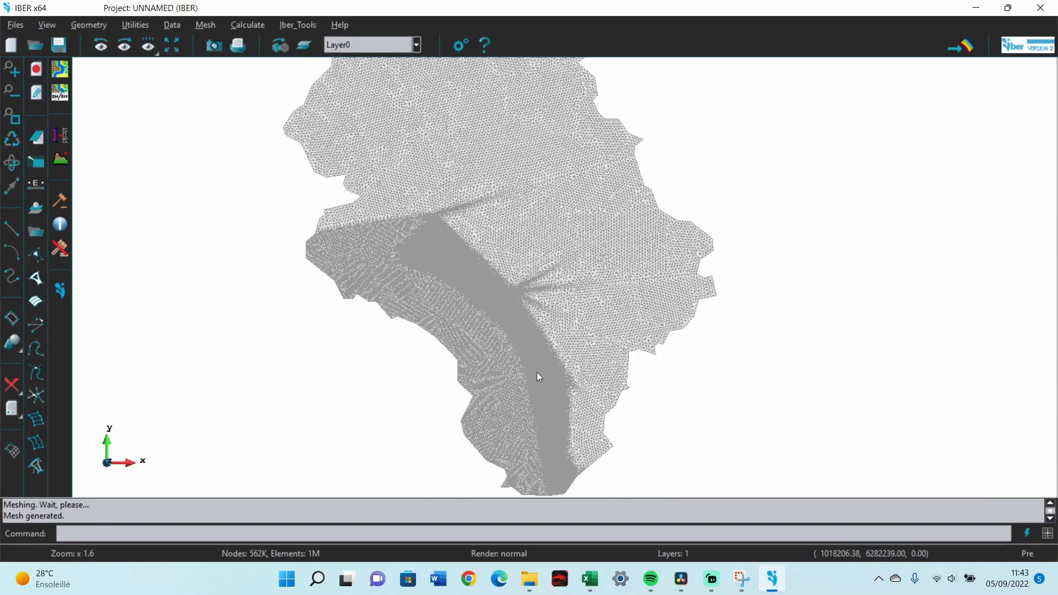
Step: Set the elevation of all mesh nodes from the raster file SIAGNE_MNT_5m.tif in the MNT_SAIGNE folder
{"action": "left_click", "coordinate": [302, 25]}
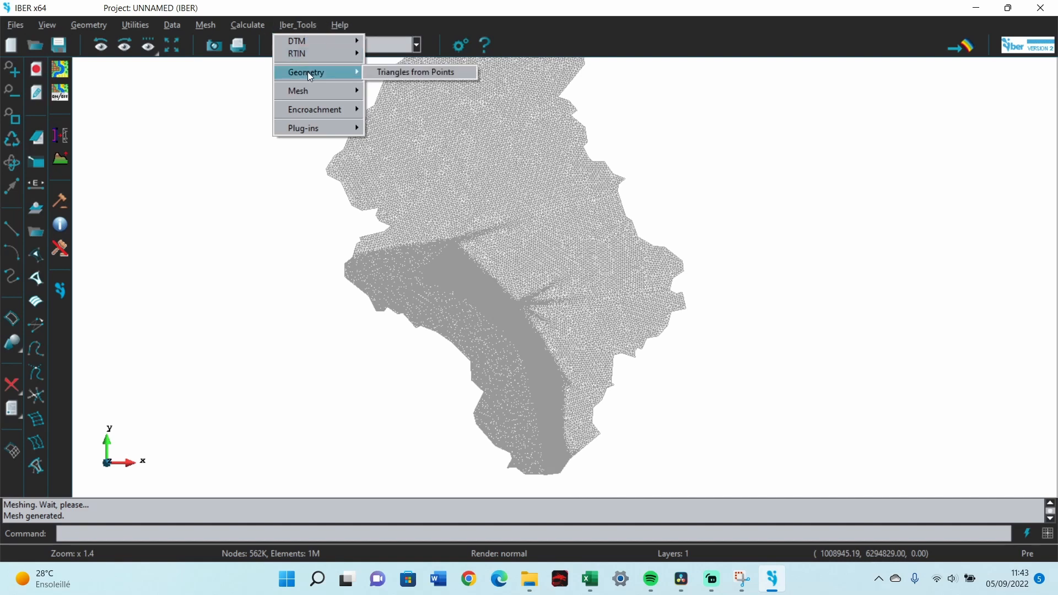
{"action": "mouse_move", "coordinate": [310, 100]}
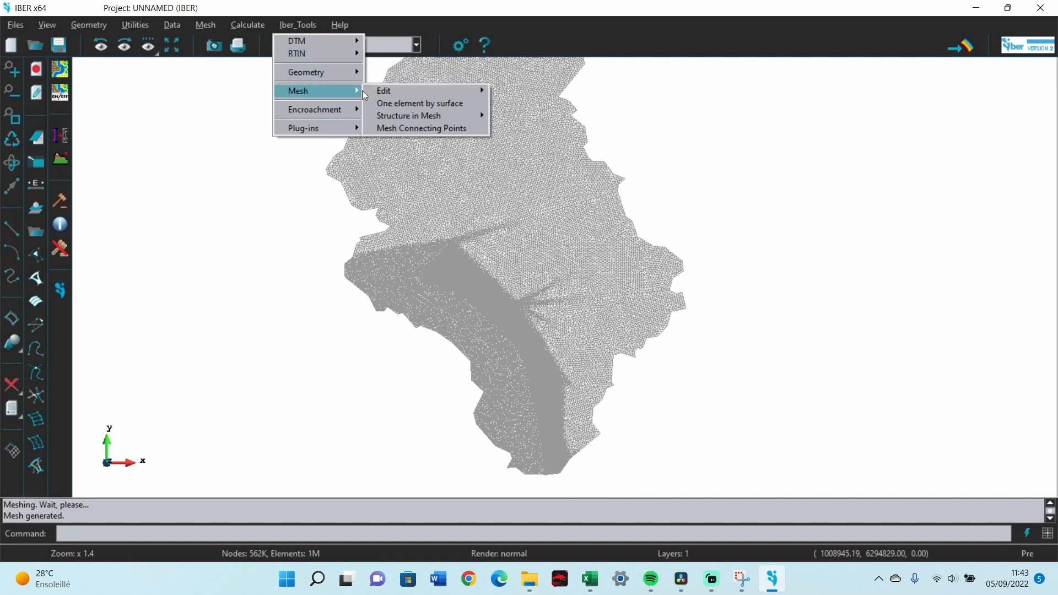
{"action": "mouse_move", "coordinate": [402, 91]}
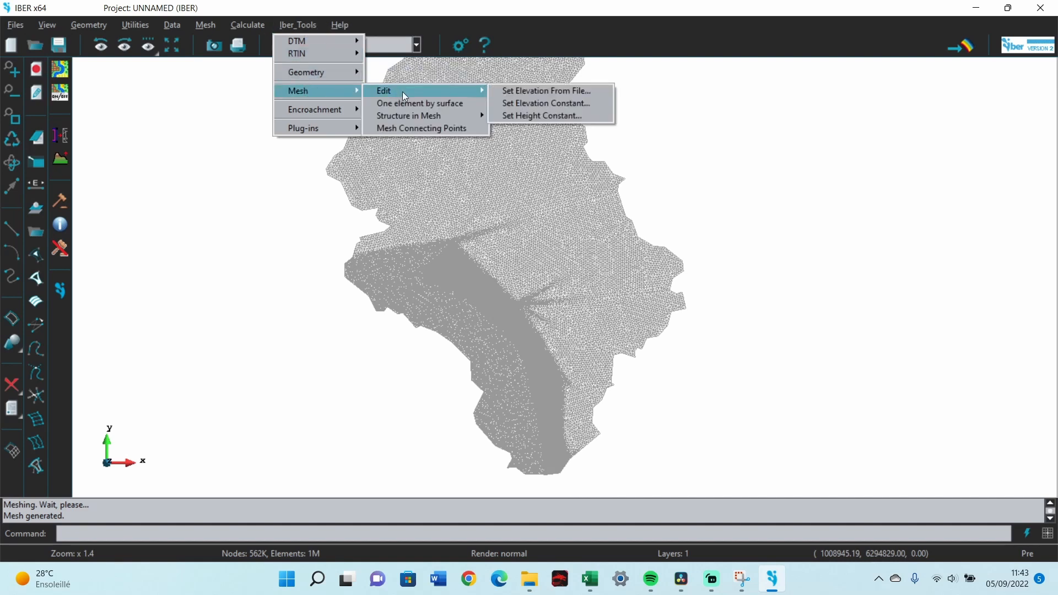
{"action": "left_click", "coordinate": [560, 92]}
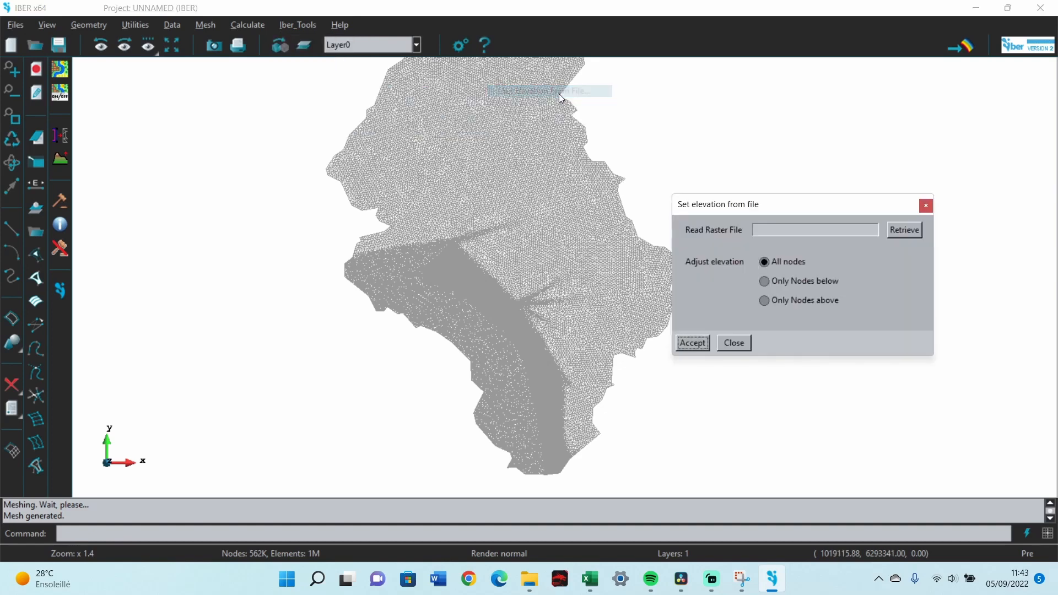
{"action": "left_click", "coordinate": [911, 235]}
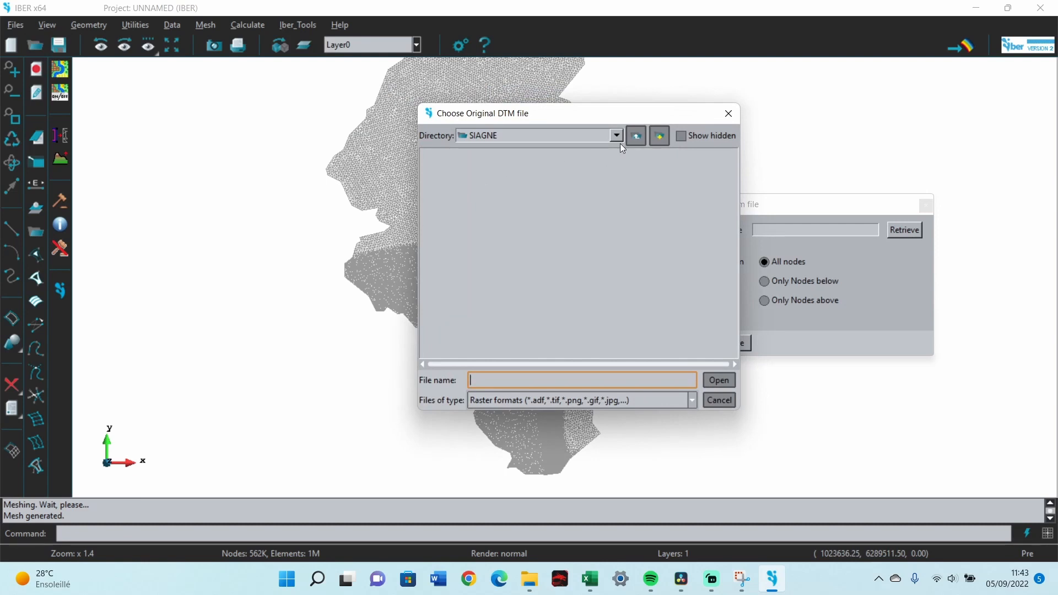
{"action": "left_click", "coordinate": [635, 141]}
{"action": "left_click", "coordinate": [638, 141]}
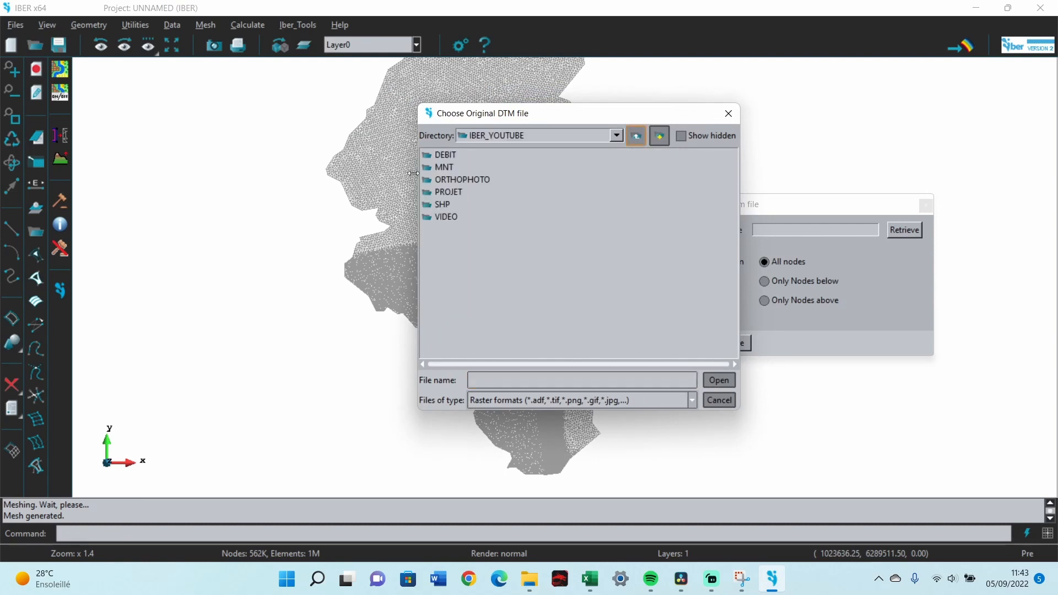
{"action": "double_click", "coordinate": [438, 166]}
{"action": "double_click", "coordinate": [459, 168]}
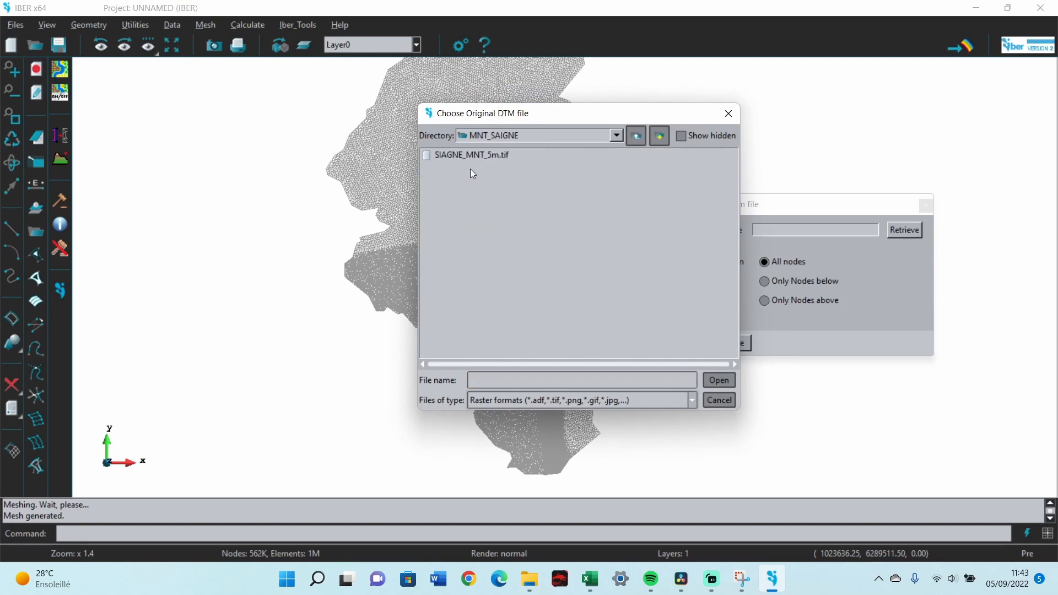
{"action": "left_click", "coordinate": [478, 154]}
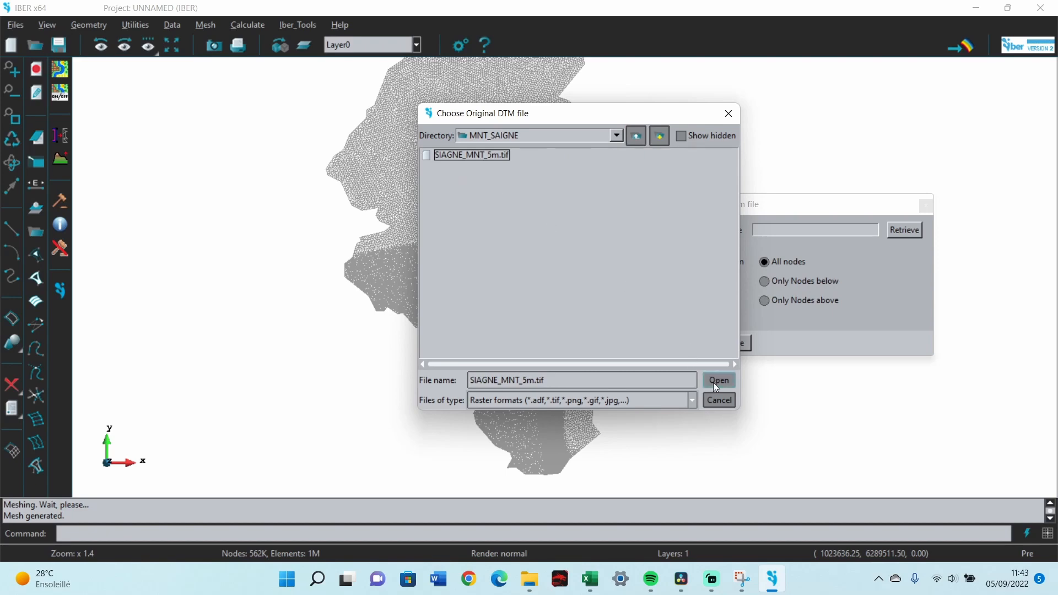
{"action": "left_click", "coordinate": [713, 381]}
{"action": "left_click", "coordinate": [693, 343]}
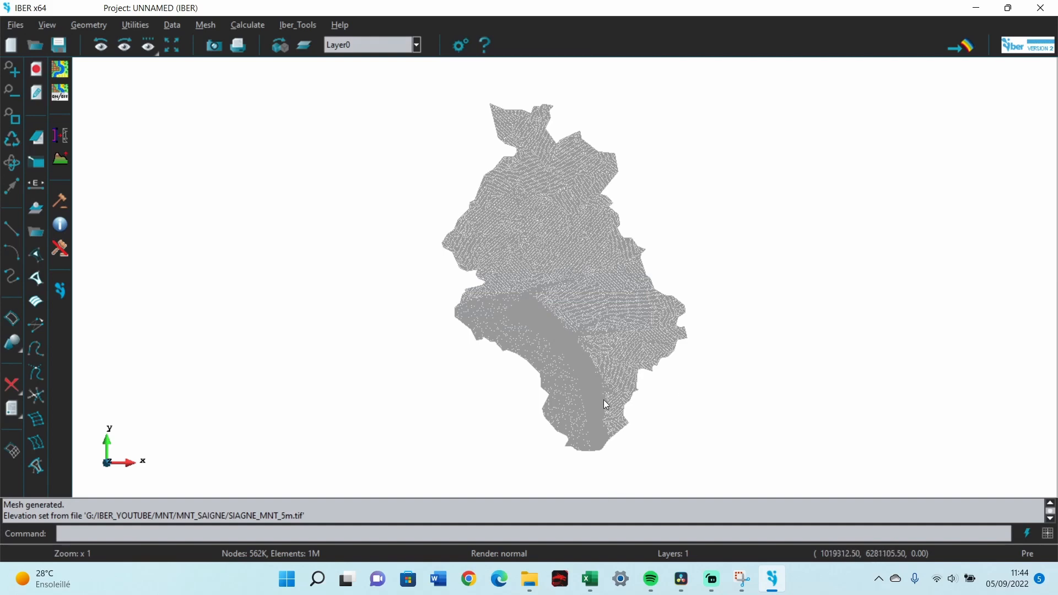
Step: Switch the rendering to flat and examine the mesh relief closely along the river corridor
{"action": "scroll", "coordinate": [603, 399], "scroll_direction": "down", "scroll_amount": 2}
{"action": "scroll", "coordinate": [599, 398], "scroll_direction": "up", "scroll_amount": 4}
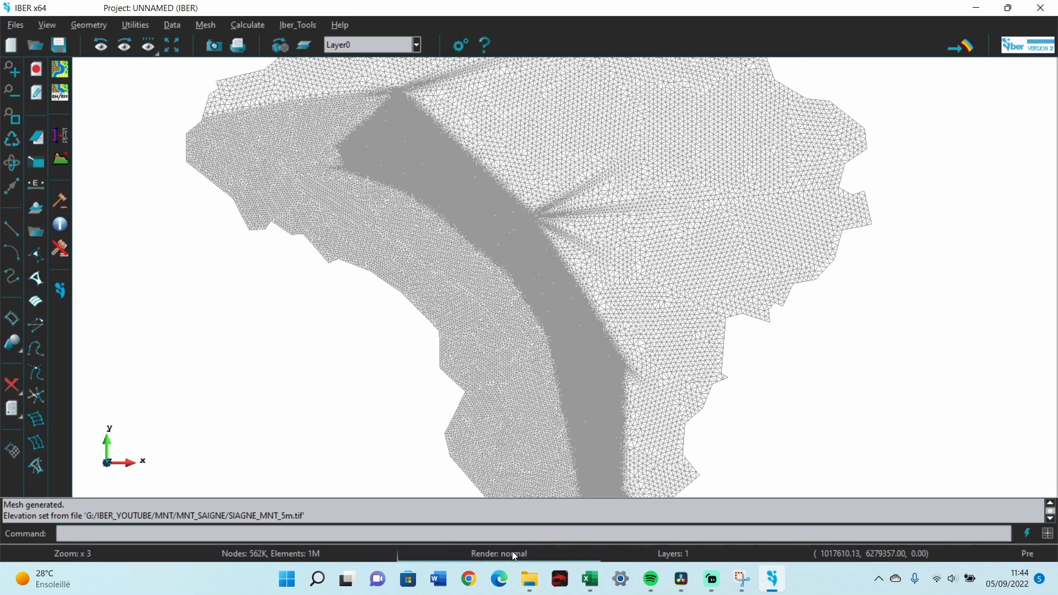
{"action": "left_click", "coordinate": [533, 553]}
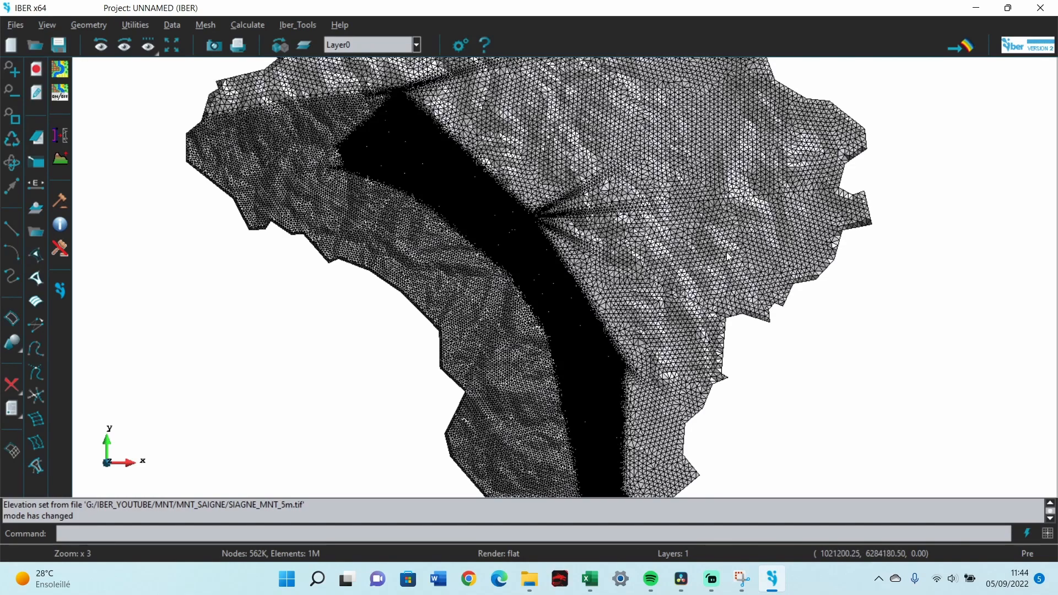
{"action": "scroll", "coordinate": [649, 183], "scroll_direction": "up", "scroll_amount": 3}
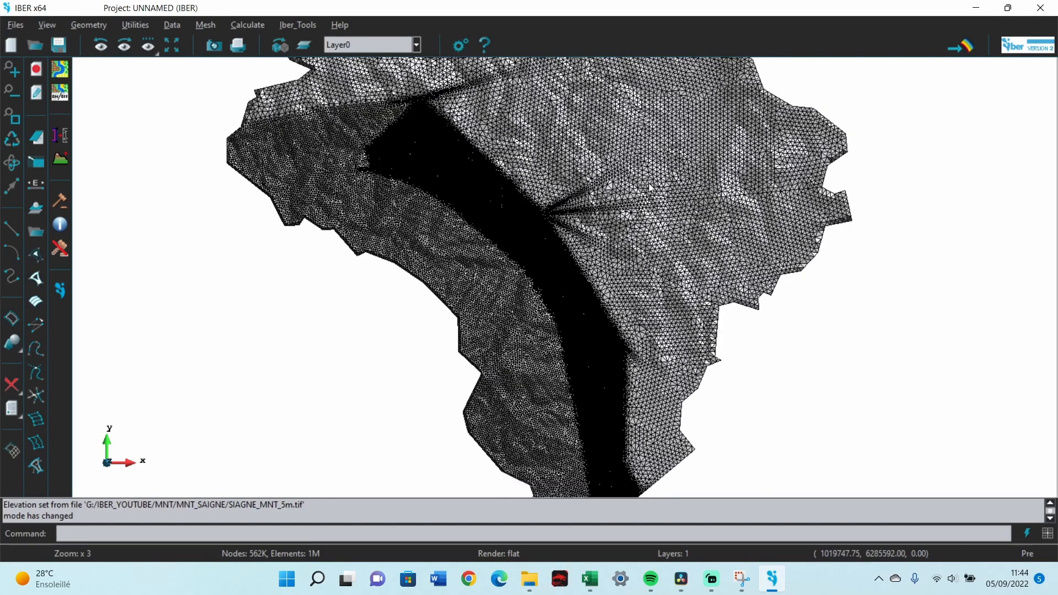
{"action": "scroll", "coordinate": [648, 188], "scroll_direction": "up", "scroll_amount": 2}
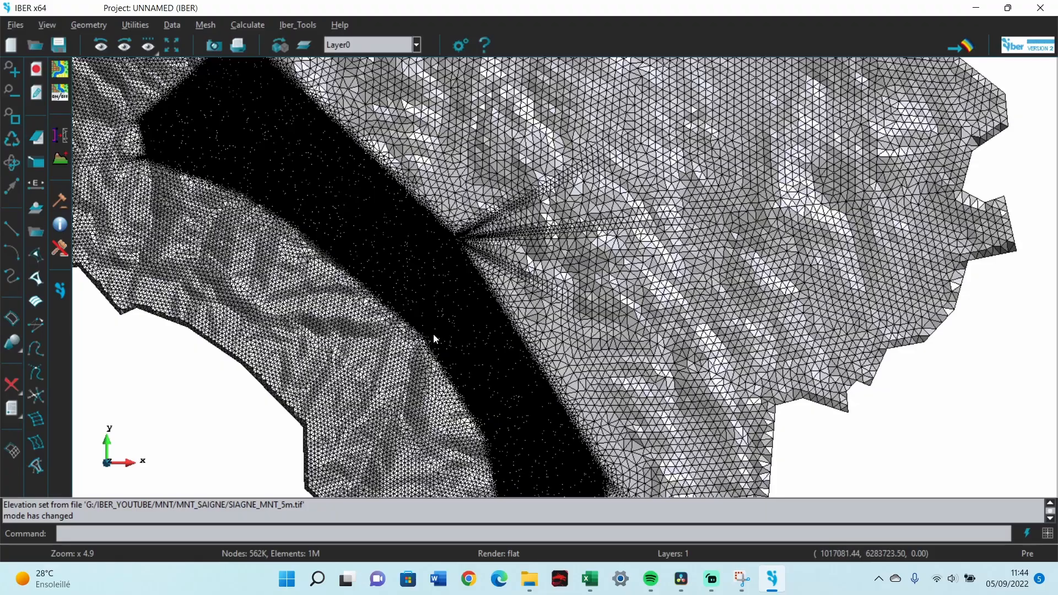
{"action": "scroll", "coordinate": [441, 329], "scroll_direction": "up", "scroll_amount": 5}
{"action": "scroll", "coordinate": [441, 331], "scroll_direction": "up", "scroll_amount": 4}
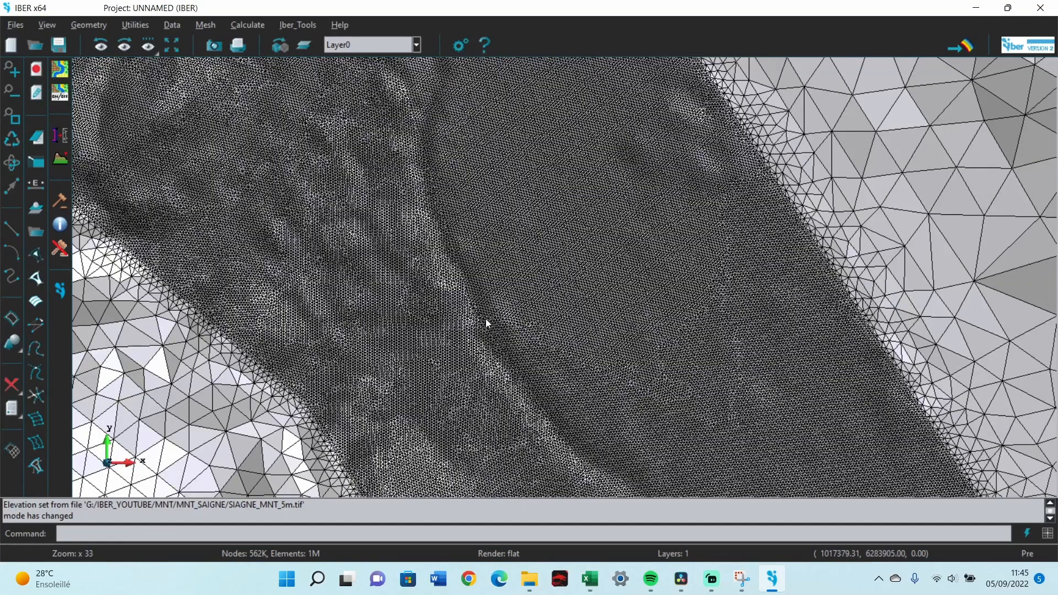
{"action": "scroll", "coordinate": [577, 276], "scroll_direction": "down", "scroll_amount": 5}
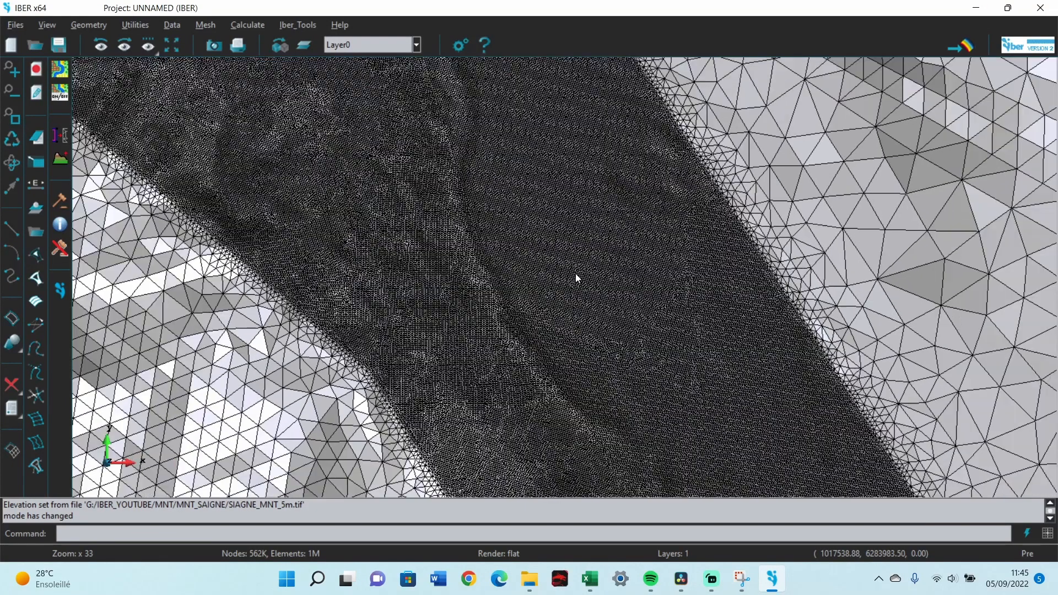
{"action": "scroll", "coordinate": [577, 274], "scroll_direction": "down", "scroll_amount": 4}
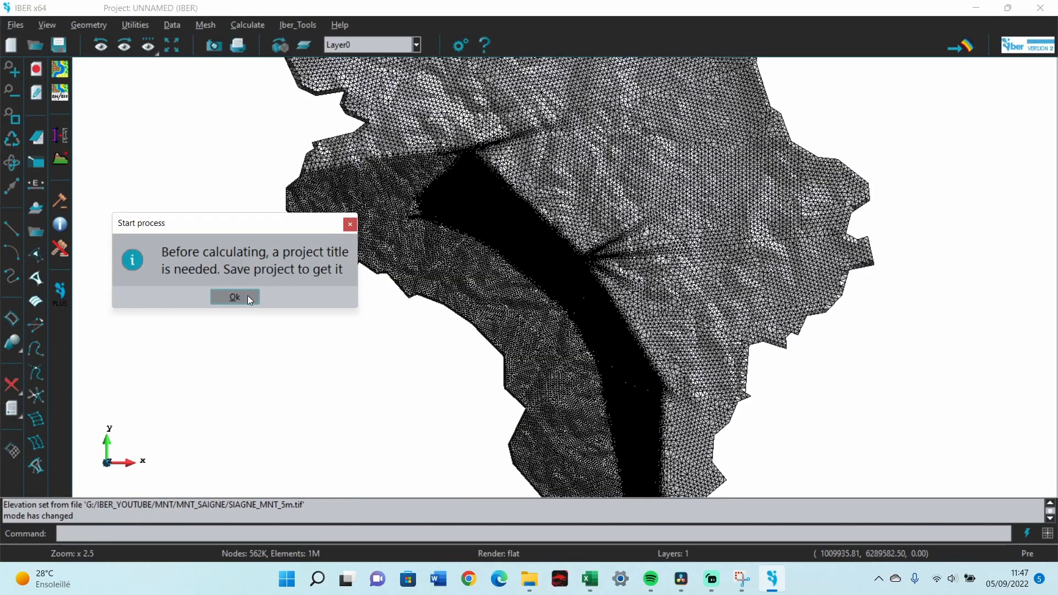
Step: Save the project under the name SIAGNE and start the calculation
{"action": "left_click", "coordinate": [247, 299]}
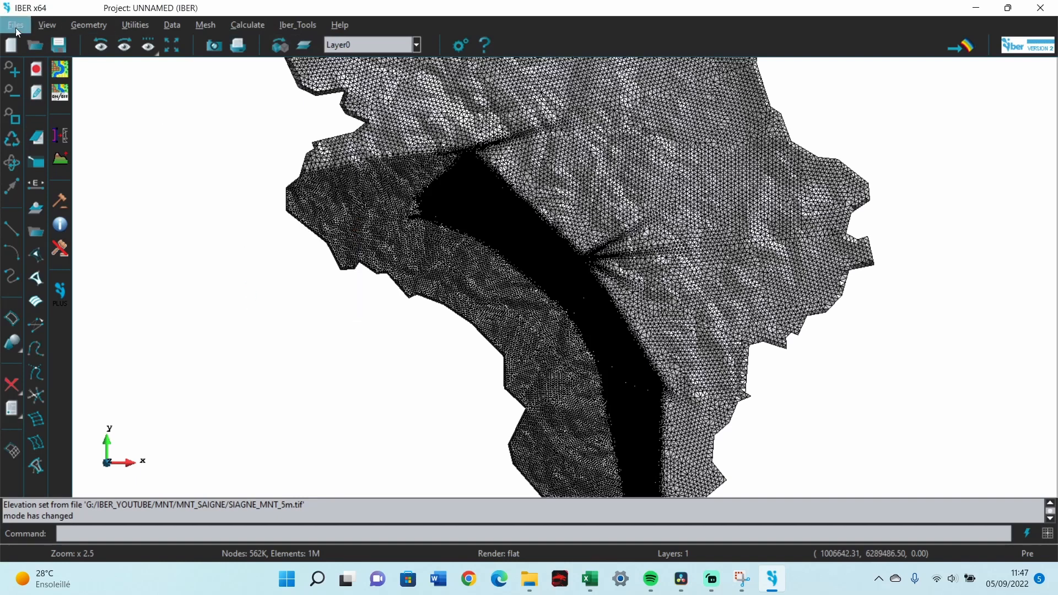
{"action": "left_click", "coordinate": [15, 26]}
{"action": "left_click", "coordinate": [31, 91]}
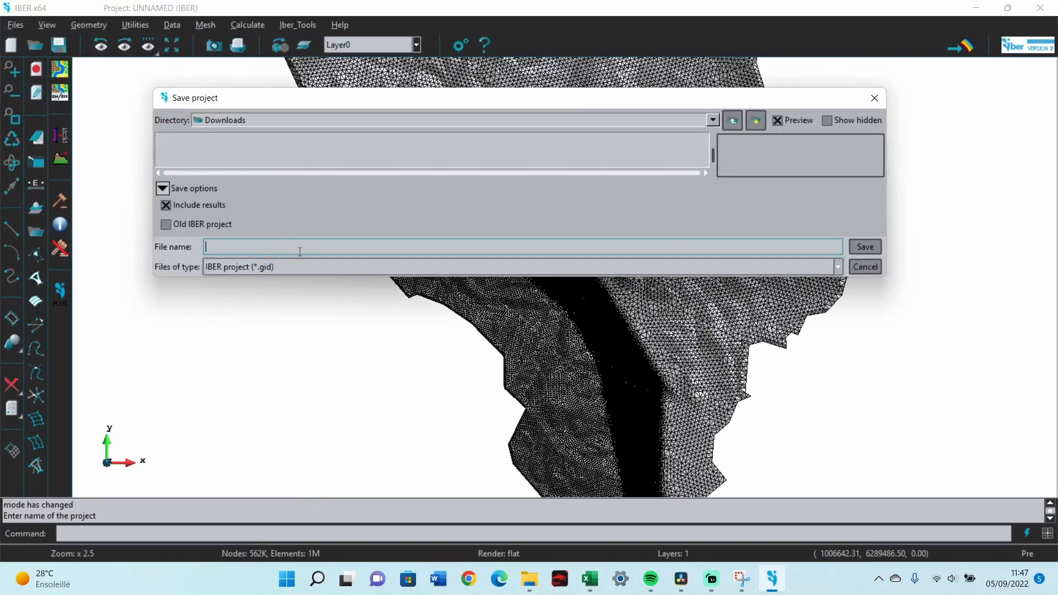
{"action": "type", "text": "SIAGNE"}
{"action": "key", "text": "Return"}
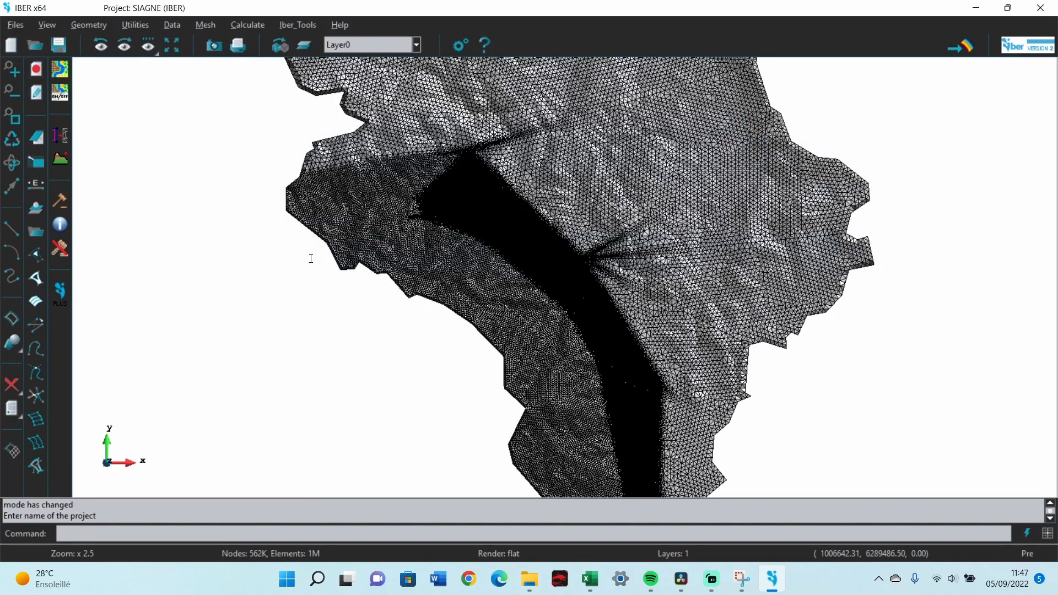
{"action": "left_click", "coordinate": [253, 25]}
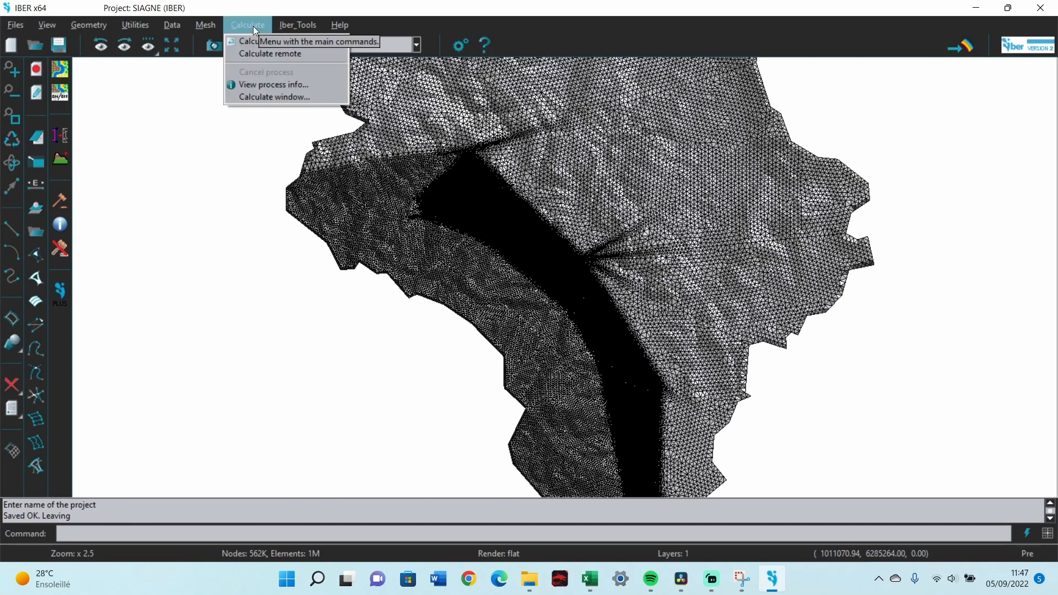
{"action": "left_click", "coordinate": [256, 42]}
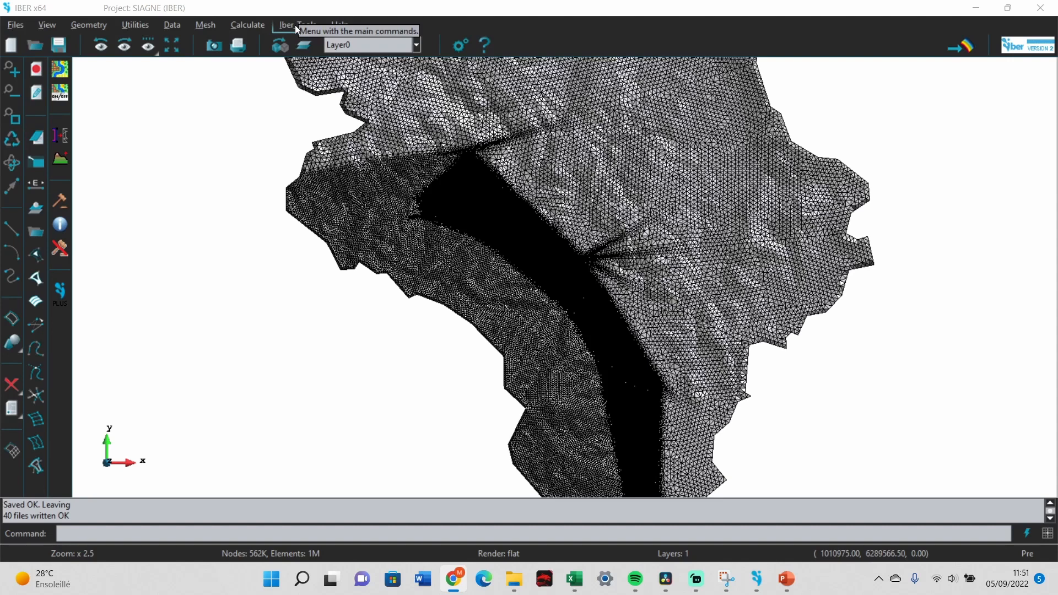
Step: Open the running calculation's process info, enlarge its window and examine the mesh, GPU and remaining-time entries
{"action": "left_click", "coordinate": [253, 25]}
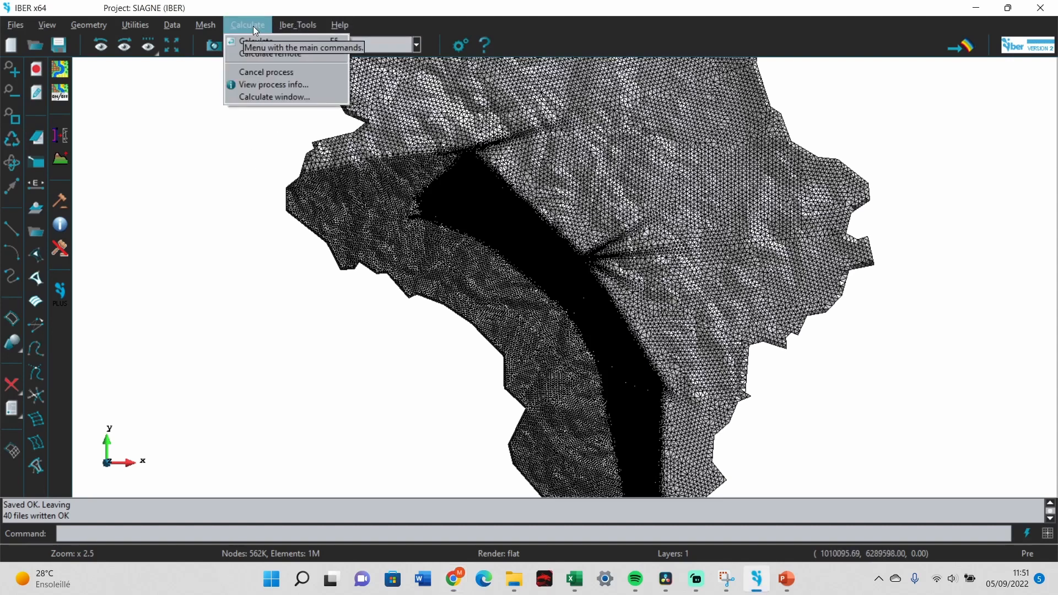
{"action": "left_click", "coordinate": [273, 85]}
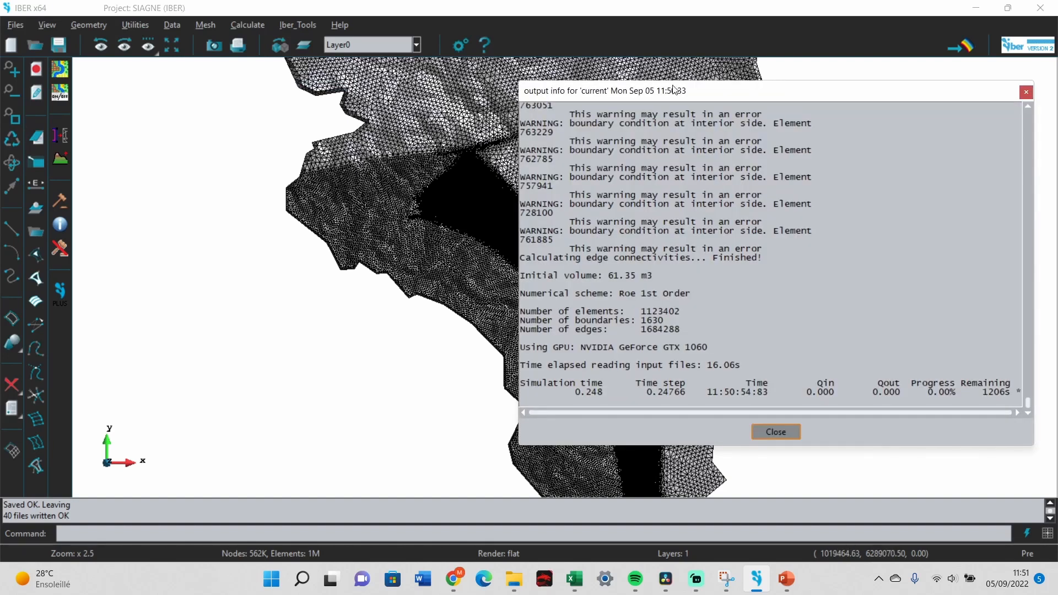
{"action": "left_click_drag", "start_coordinate": [669, 86], "coordinate": [427, 5]}
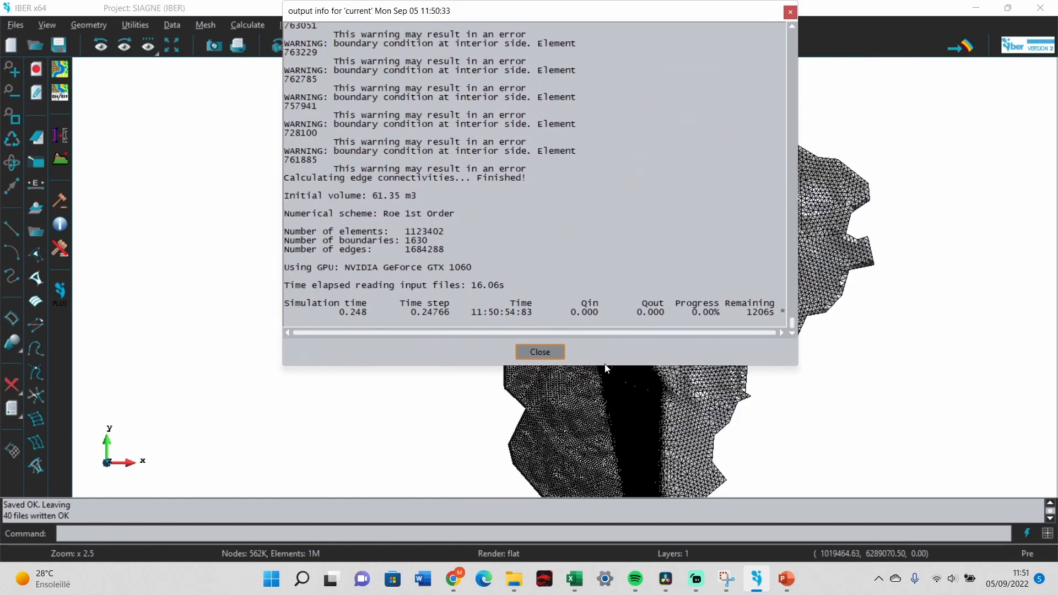
{"action": "left_click_drag", "start_coordinate": [604, 366], "coordinate": [661, 394]}
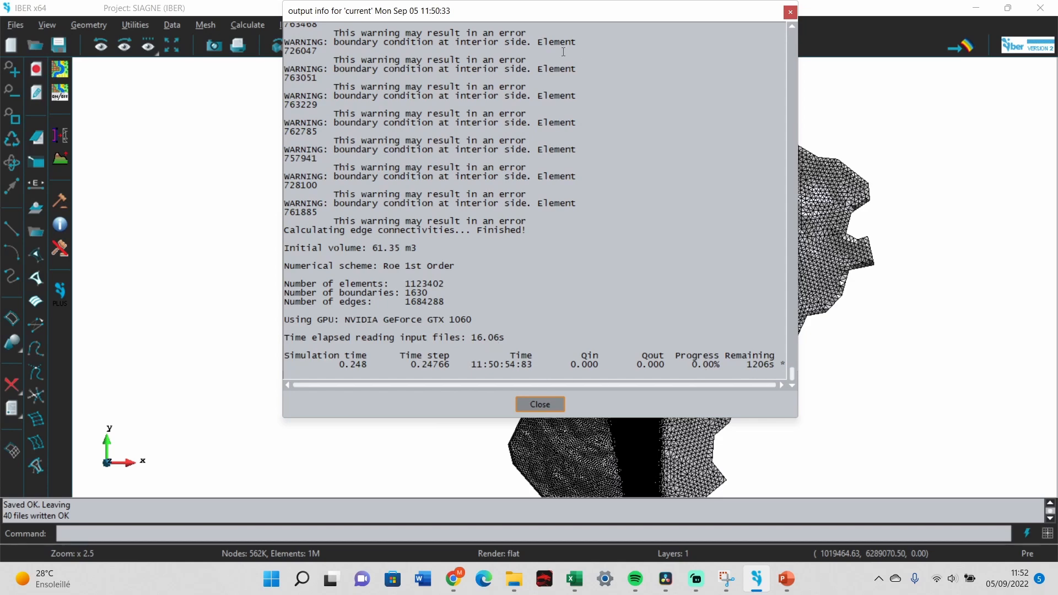
{"action": "left_click_drag", "start_coordinate": [572, 11], "coordinate": [878, 45]}
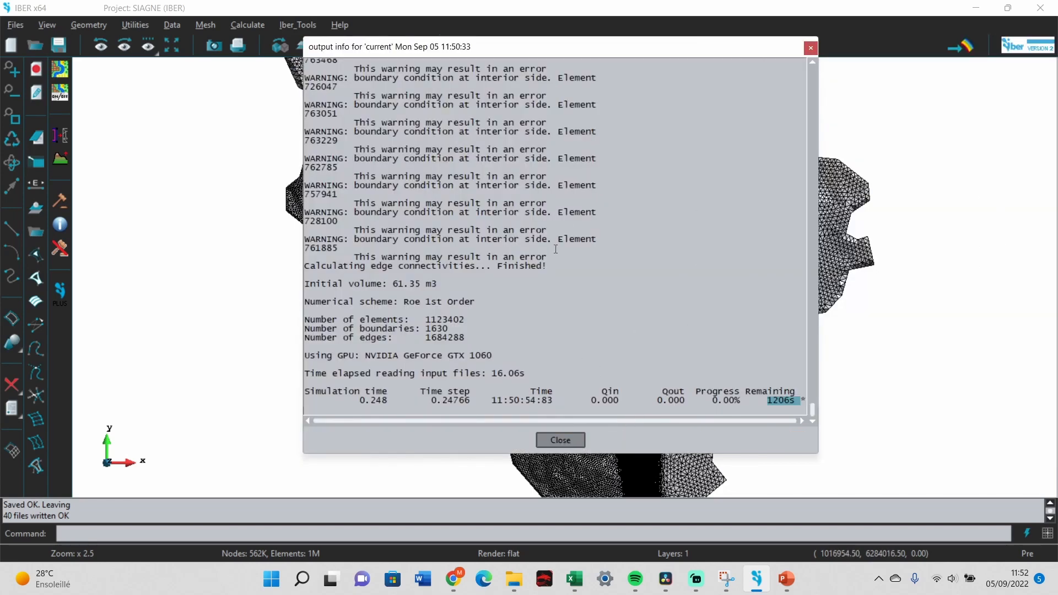
{"action": "left_click_drag", "start_coordinate": [747, 54], "coordinate": [980, 63]}
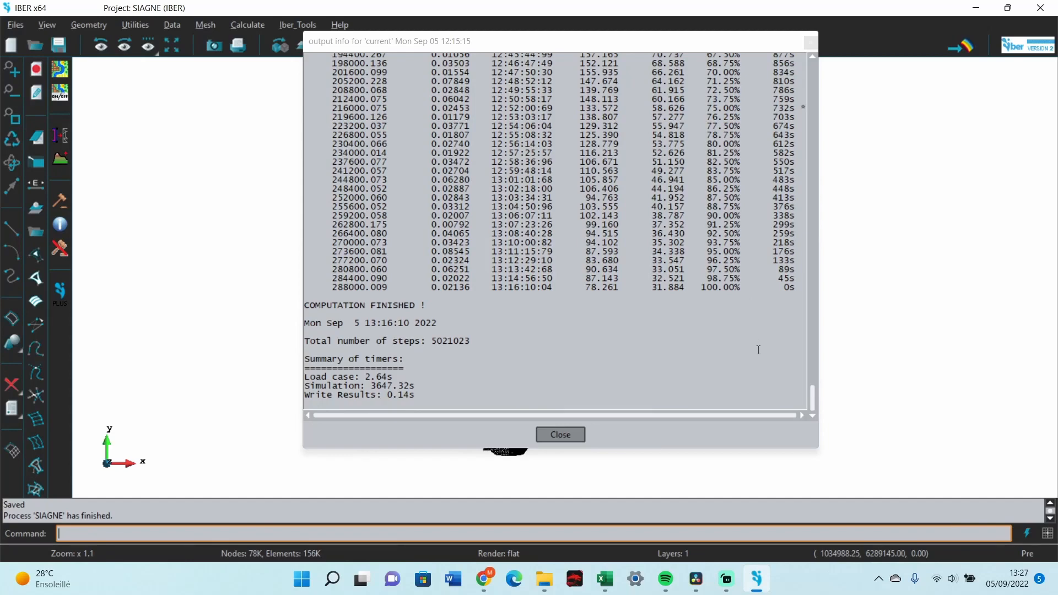
Step: Read through the finished calculation's log of inflow, outflow and progress per time step, and close it
{"action": "scroll", "coordinate": [760, 330], "scroll_direction": "up", "scroll_amount": 1}
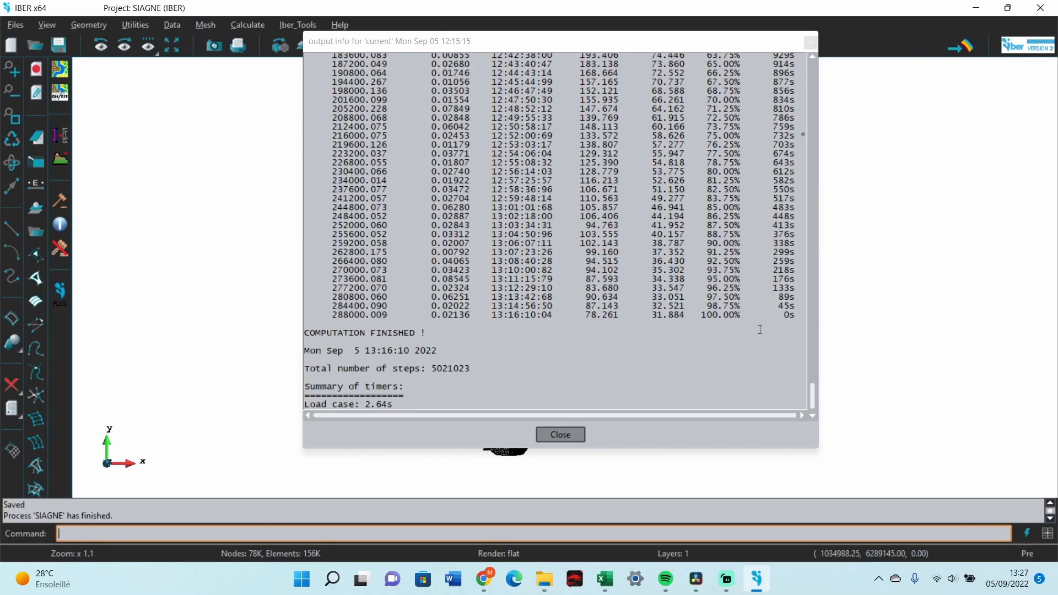
{"action": "scroll", "coordinate": [507, 326], "scroll_direction": "up", "scroll_amount": 20}
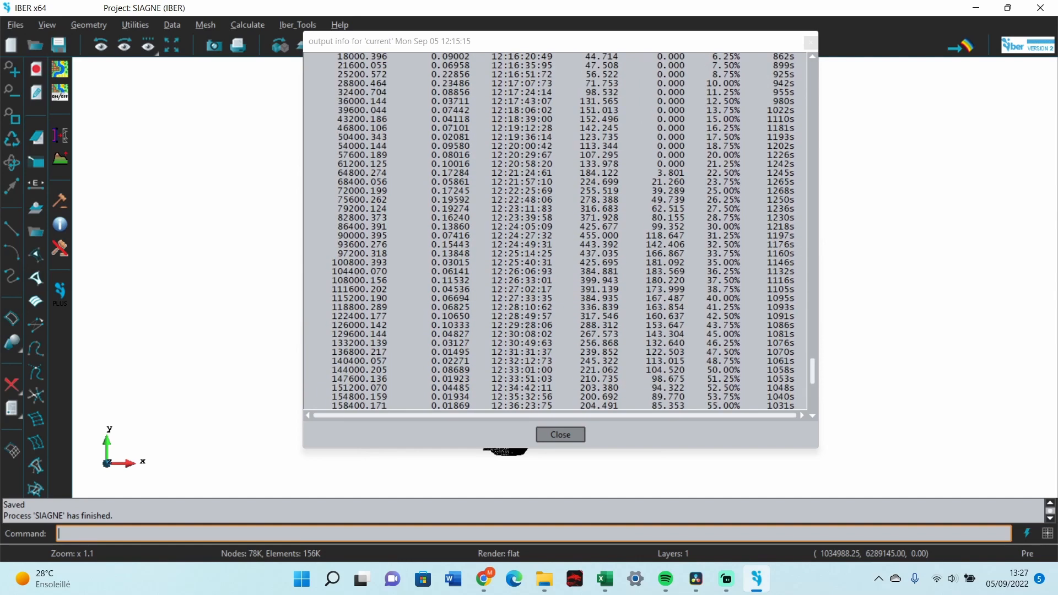
{"action": "scroll", "coordinate": [504, 134], "scroll_direction": "down", "scroll_amount": 20}
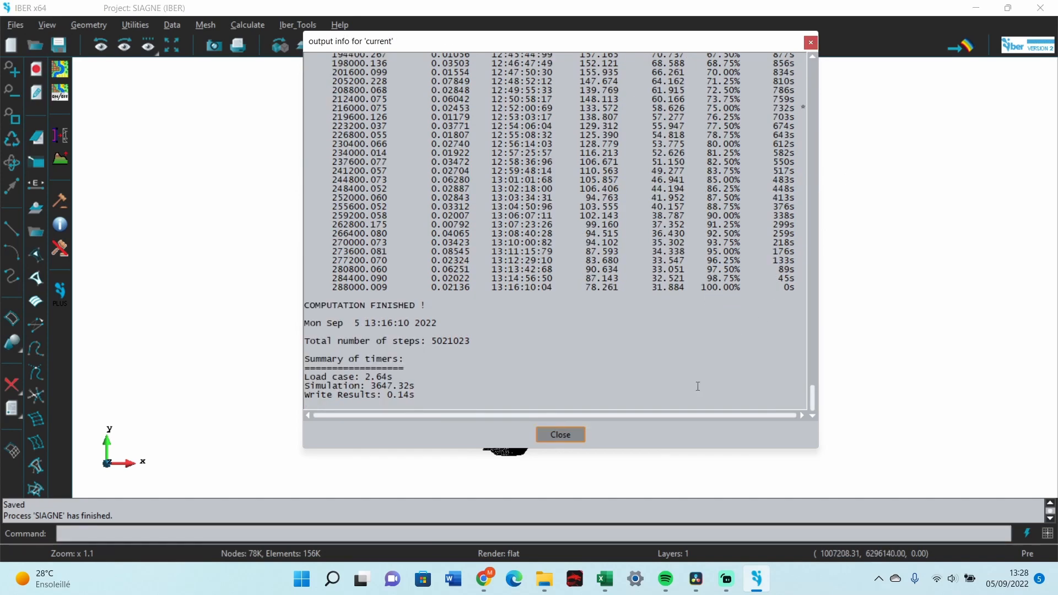
{"action": "left_click", "coordinate": [548, 437]}
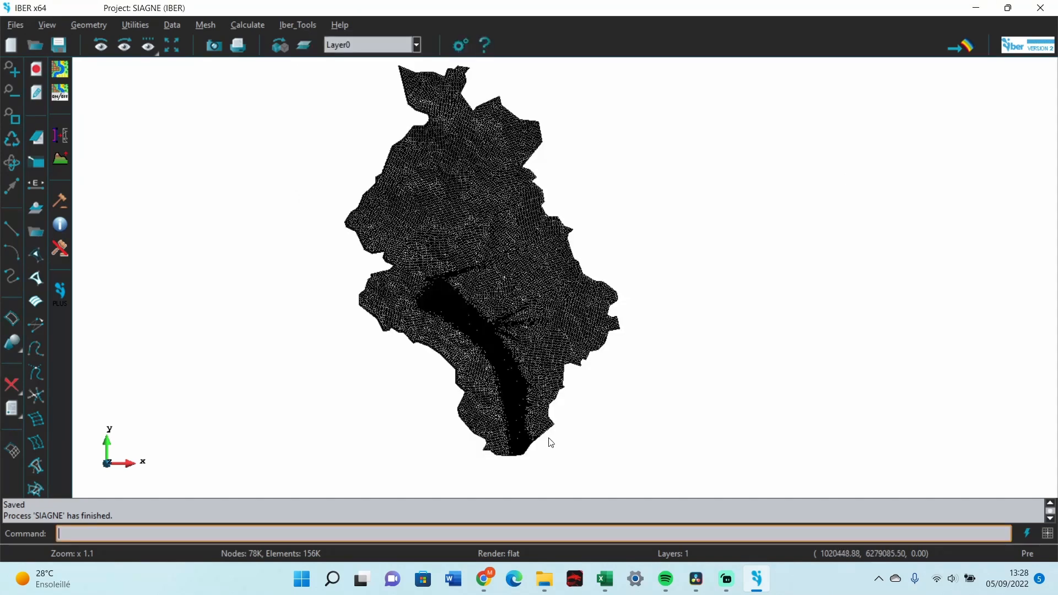
Step: Switch to postprocessing and display the Water Elevation (m) result as a contour fill
{"action": "left_click", "coordinate": [964, 53]}
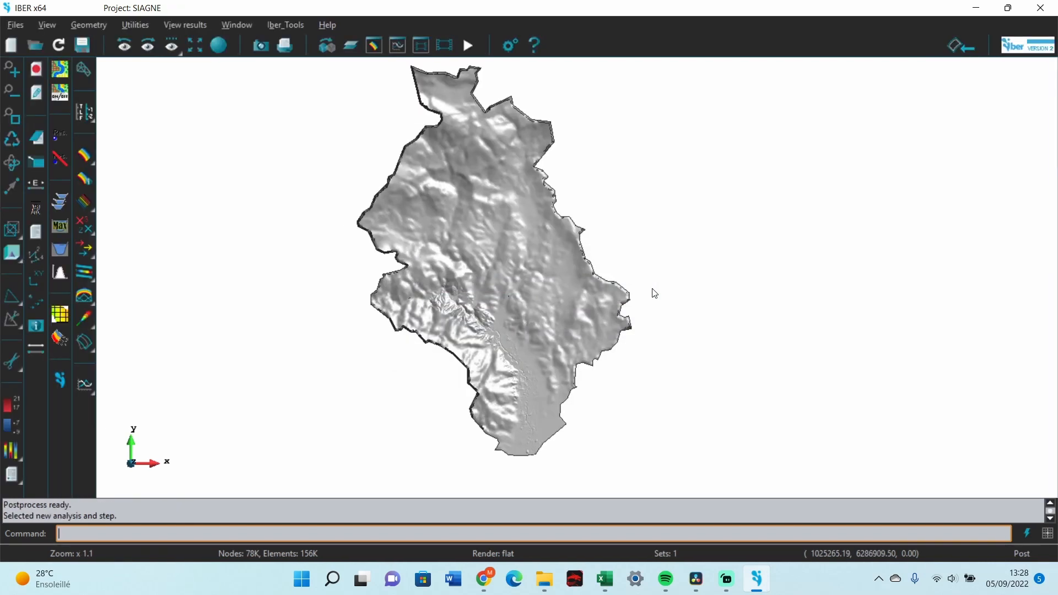
{"action": "left_click", "coordinate": [84, 157]}
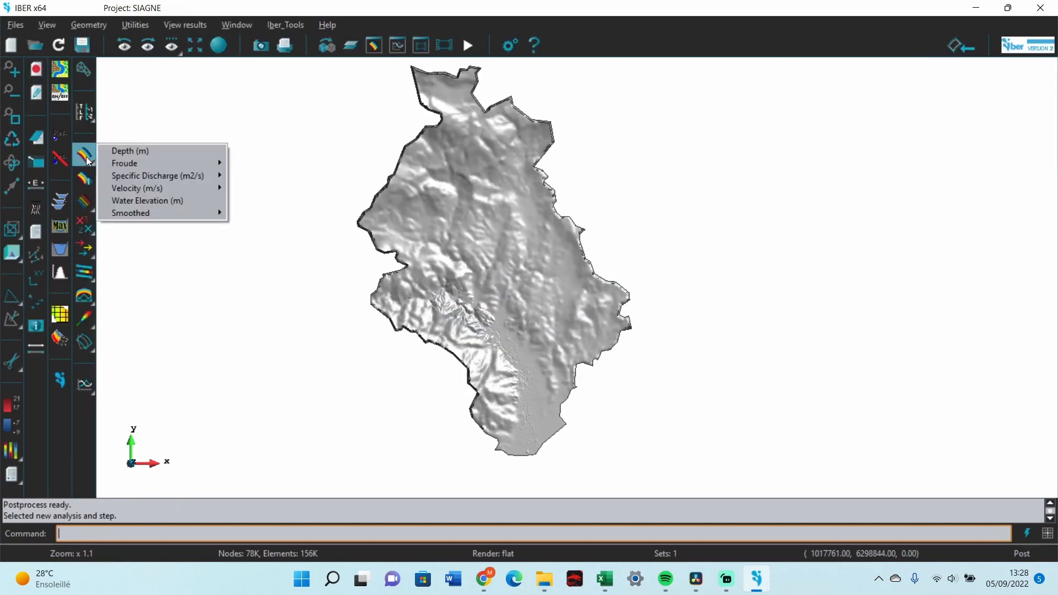
{"action": "left_click", "coordinate": [161, 200]}
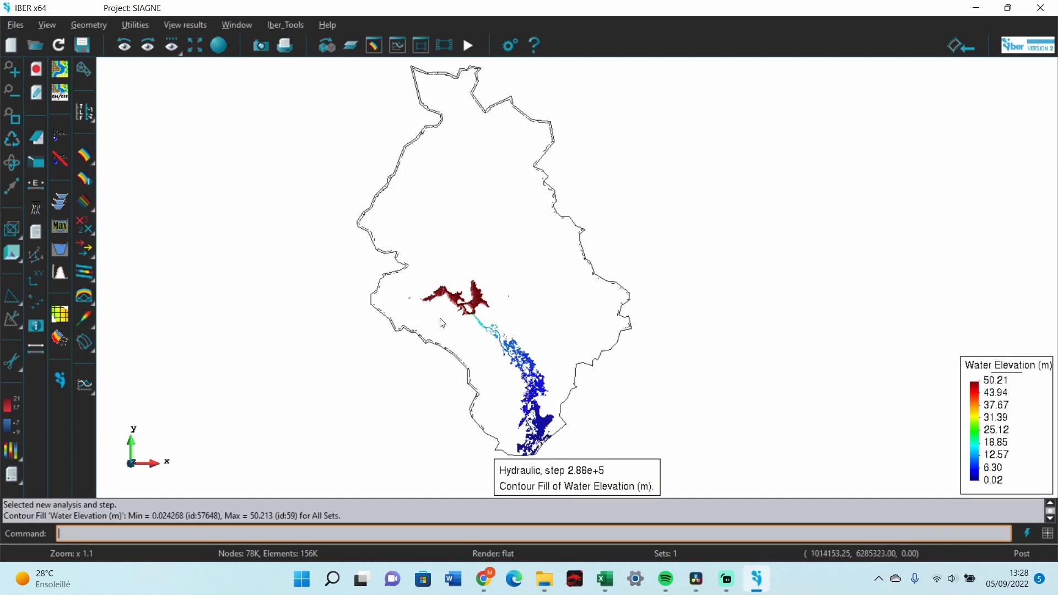
Step: Examine the water elevation contours closely, from the upstream flooded valleys down to the basin outlet
{"action": "scroll", "coordinate": [455, 327], "scroll_direction": "down", "scroll_amount": 1}
{"action": "scroll", "coordinate": [455, 327], "scroll_direction": "up", "scroll_amount": 5}
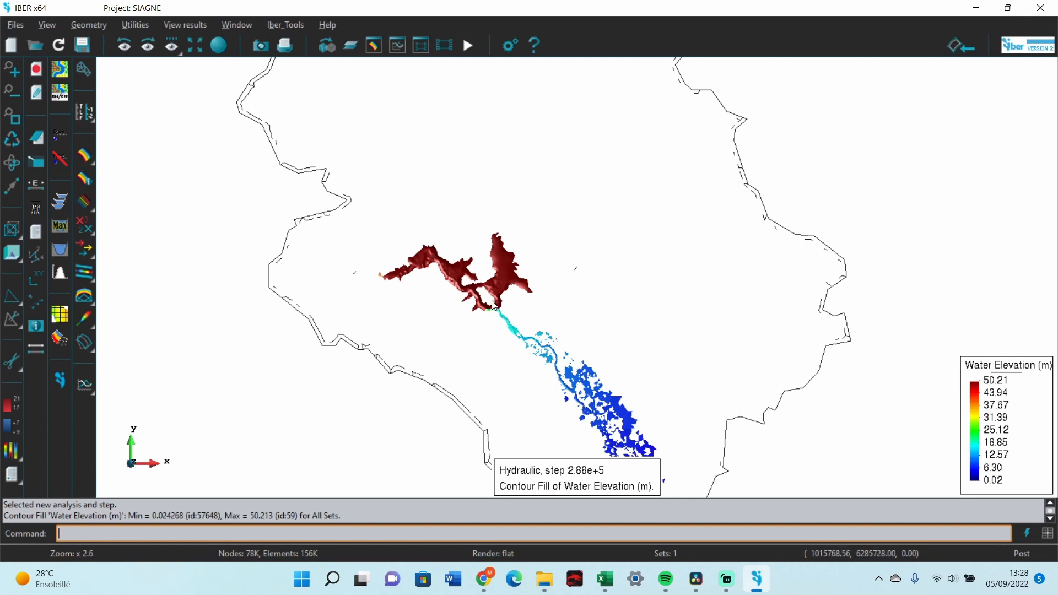
{"action": "scroll", "coordinate": [490, 303], "scroll_direction": "down", "scroll_amount": 2}
{"action": "scroll", "coordinate": [492, 305], "scroll_direction": "up", "scroll_amount": 6}
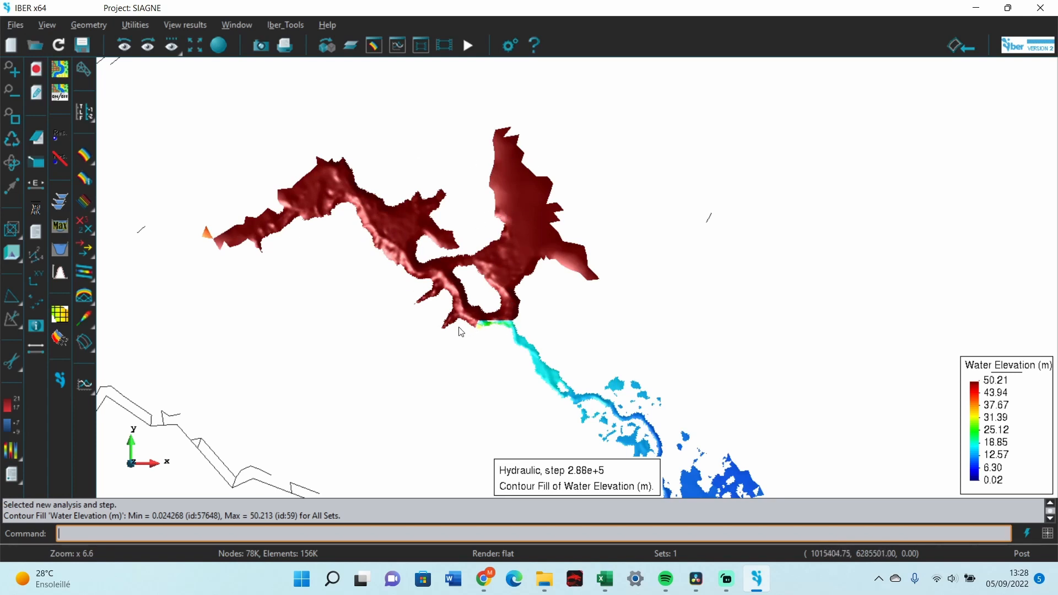
{"action": "scroll", "coordinate": [517, 248], "scroll_direction": "up", "scroll_amount": 2}
{"action": "scroll", "coordinate": [517, 249], "scroll_direction": "down", "scroll_amount": 8}
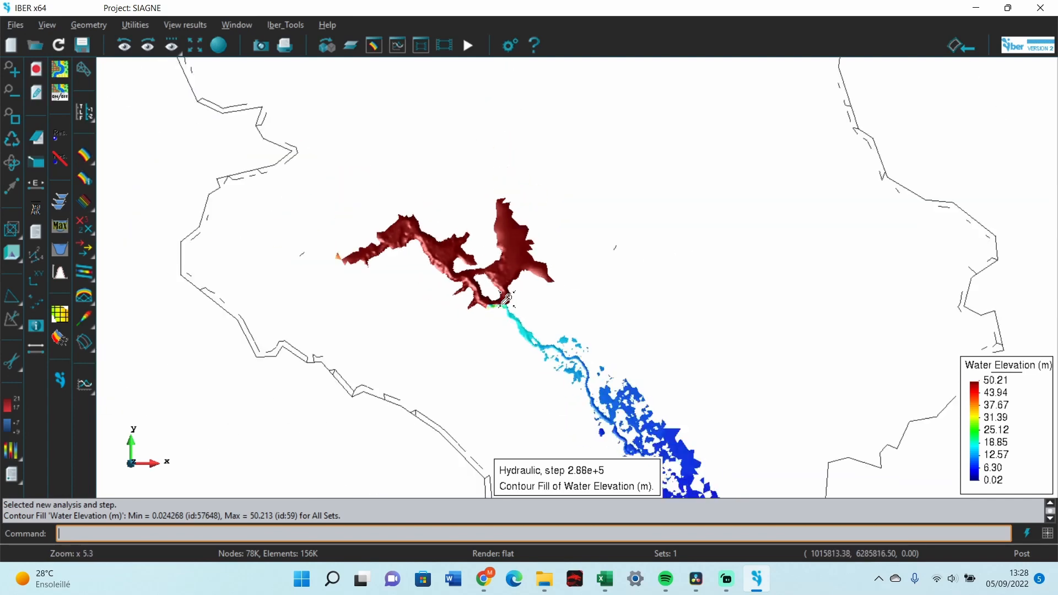
{"action": "scroll", "coordinate": [549, 376], "scroll_direction": "up", "scroll_amount": 4}
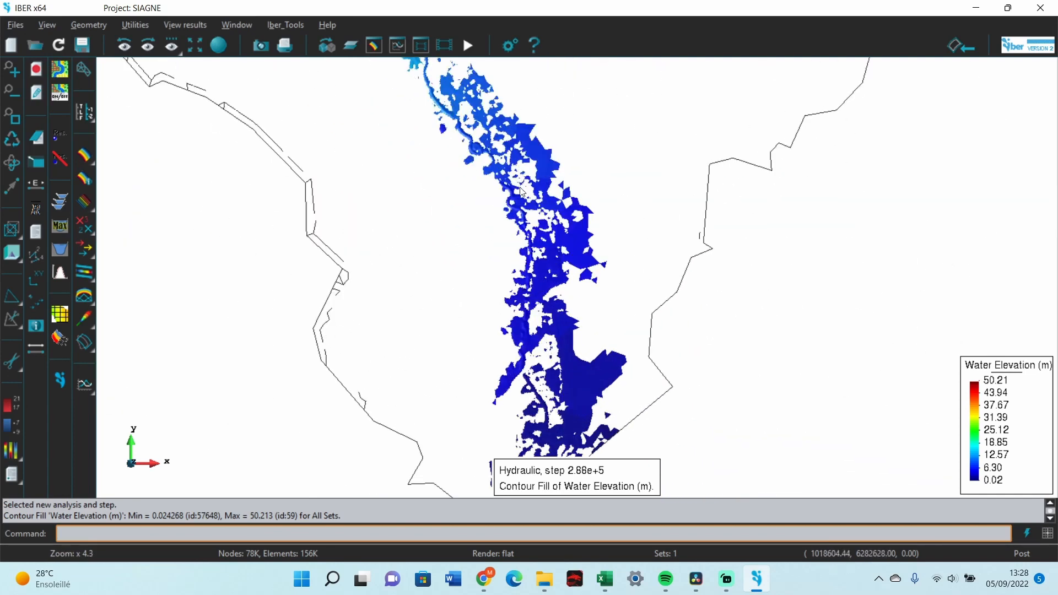
{"action": "scroll", "coordinate": [526, 356], "scroll_direction": "down", "scroll_amount": 2}
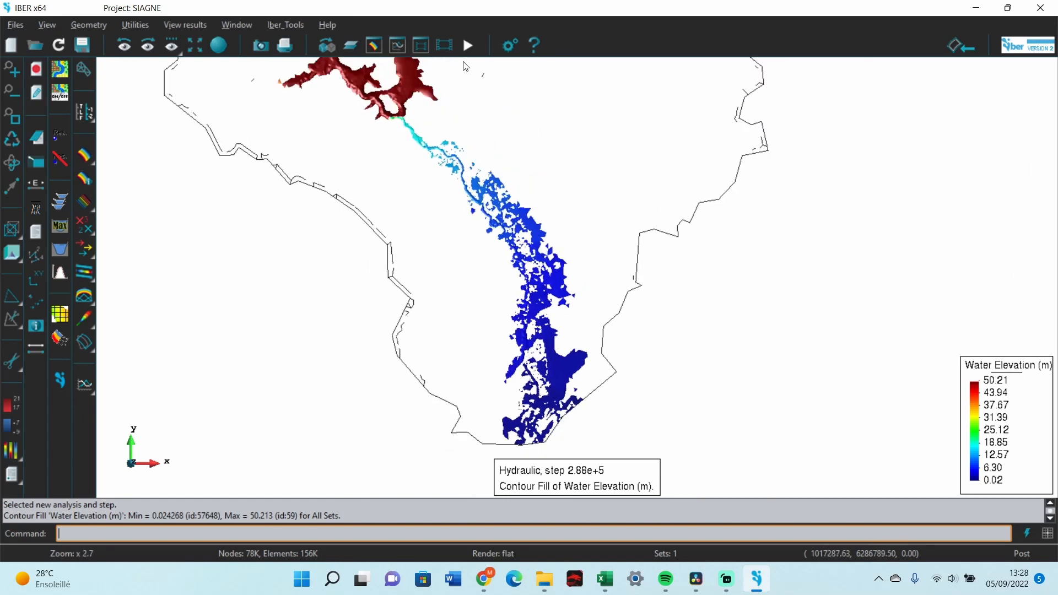
Step: Play the water elevation animation and examine how the flood spreads over the downstream plain
{"action": "left_click", "coordinate": [467, 45]}
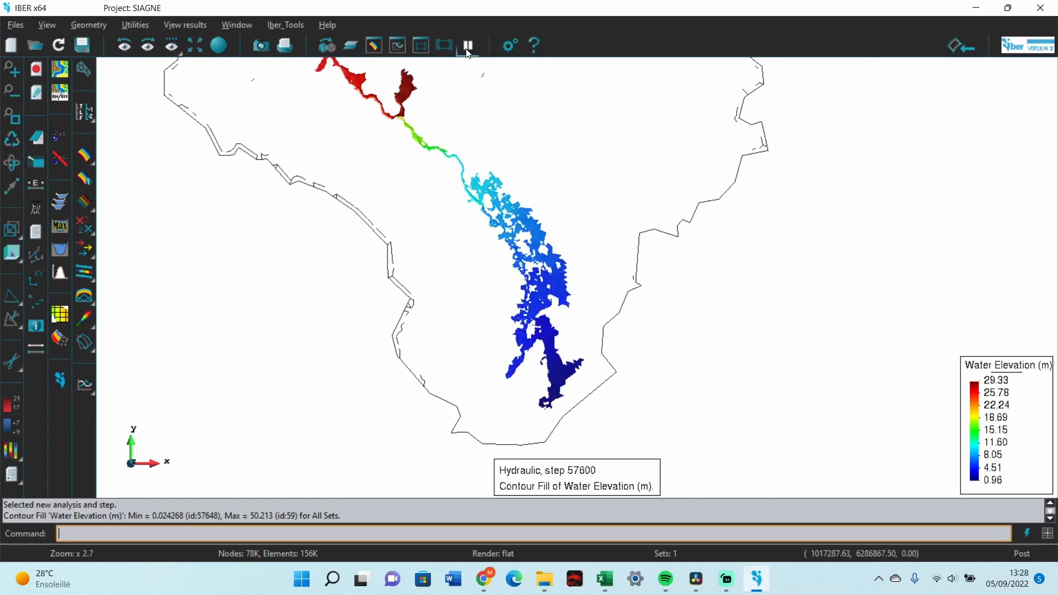
{"action": "scroll", "coordinate": [618, 323], "scroll_direction": "up", "scroll_amount": 3}
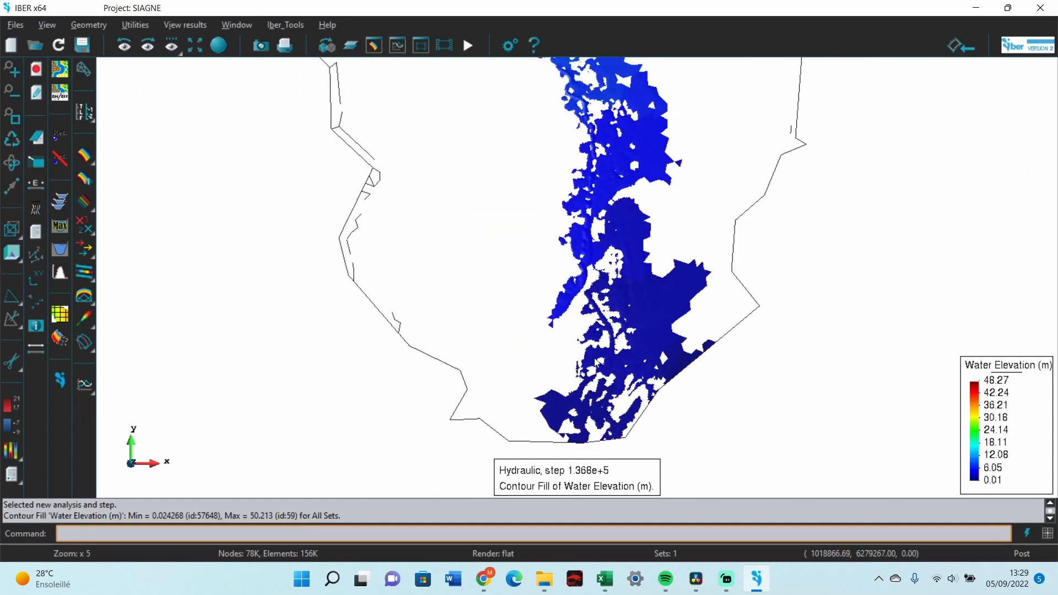
{"action": "scroll", "coordinate": [449, 473], "scroll_direction": "down", "scroll_amount": 1}
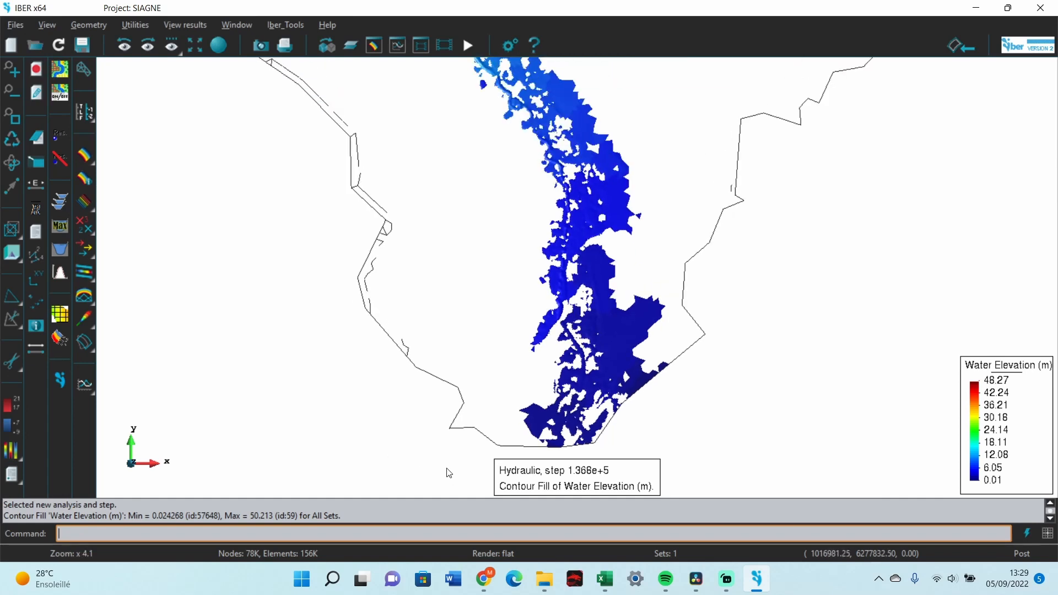
{"action": "scroll", "coordinate": [657, 469], "scroll_direction": "down", "scroll_amount": 3}
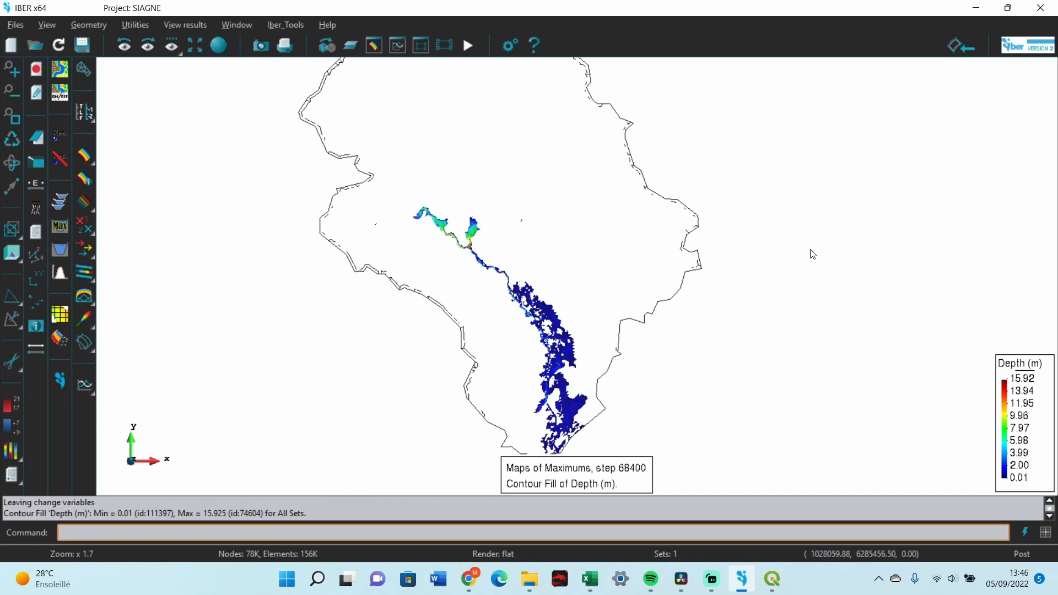
Step: Display Water Elevation (m) from the Maps of Maximums analysis as a Smooth Contour Fill
{"action": "left_click", "coordinate": [237, 25]}
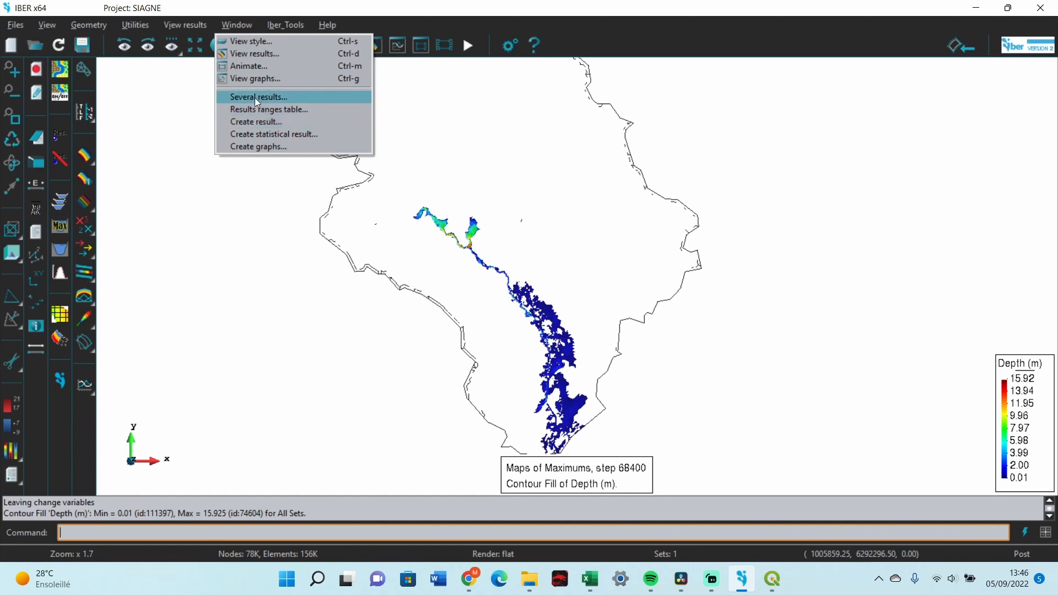
{"action": "left_click", "coordinate": [260, 55]}
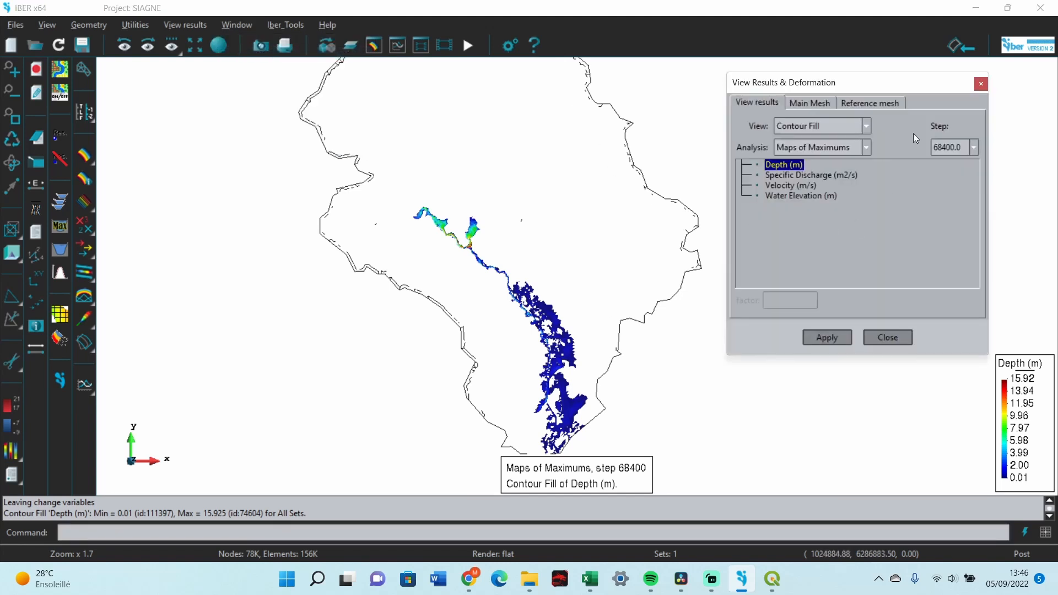
{"action": "left_click", "coordinate": [867, 123]}
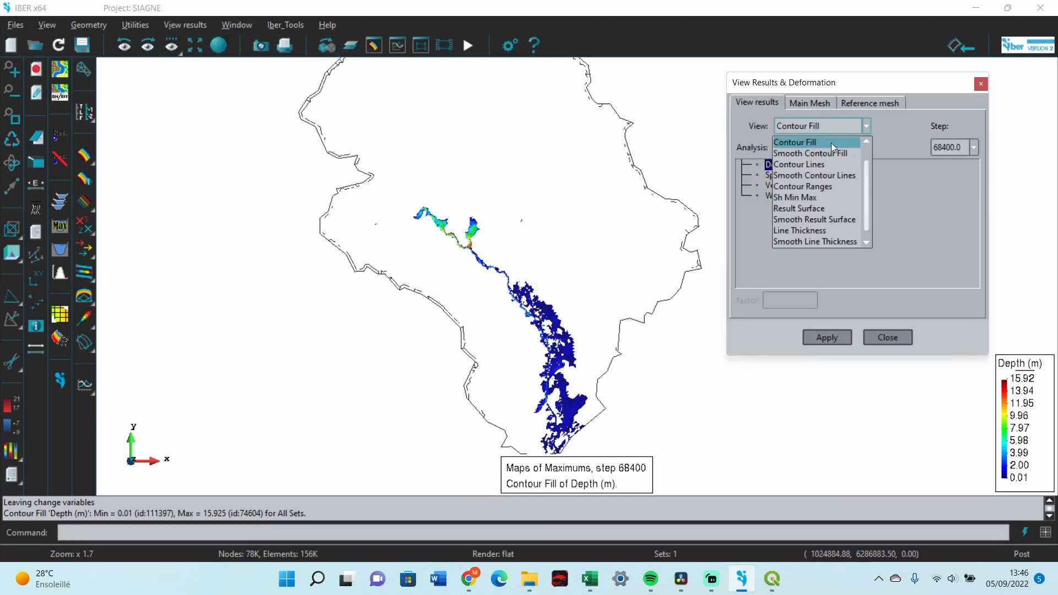
{"action": "left_click", "coordinate": [831, 144]}
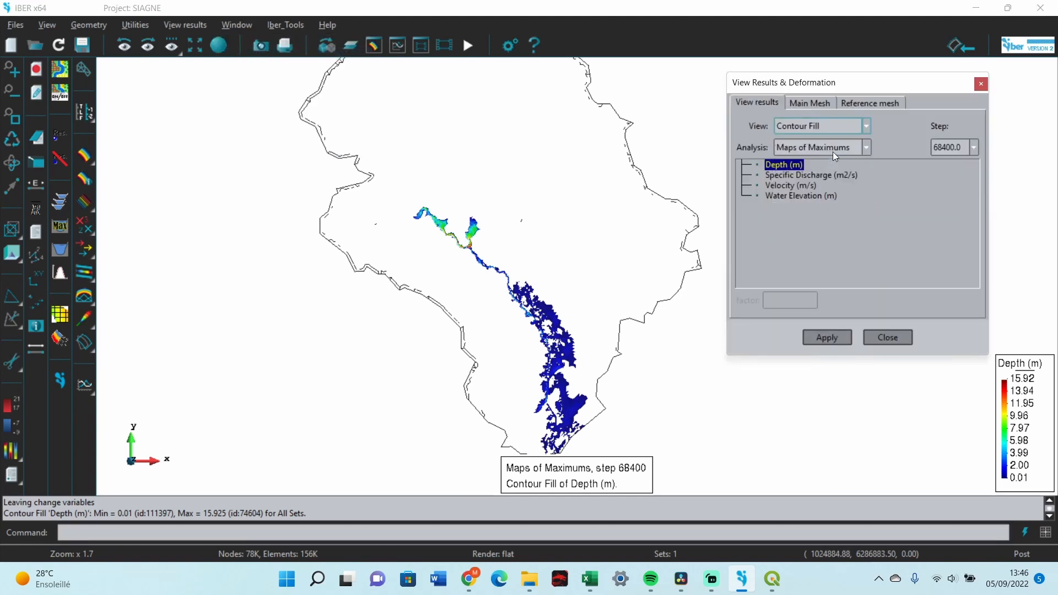
{"action": "left_click", "coordinate": [870, 146]}
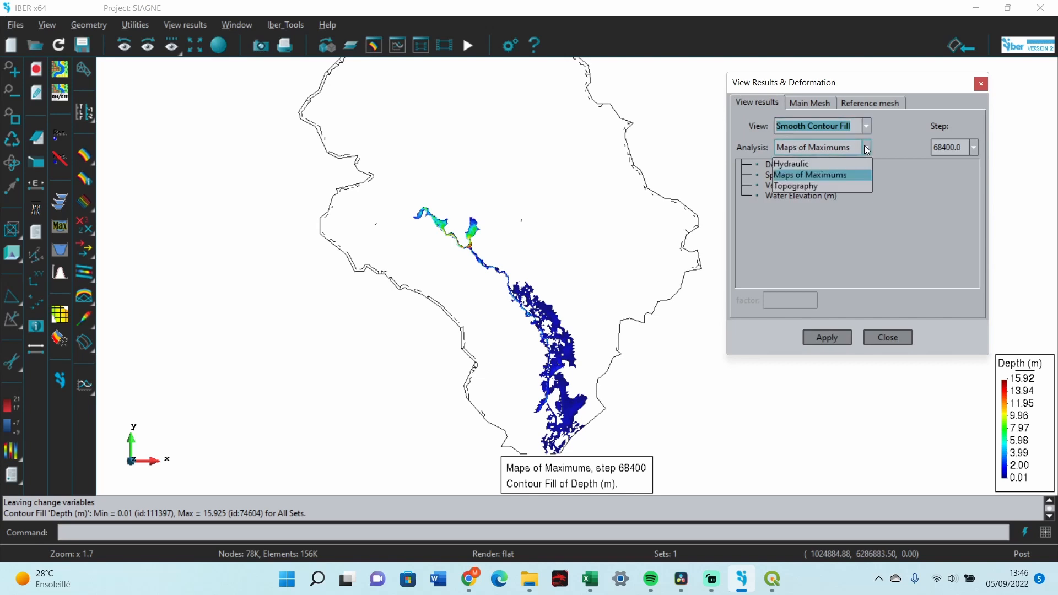
{"action": "left_click", "coordinate": [808, 175]}
{"action": "left_click", "coordinate": [801, 195]}
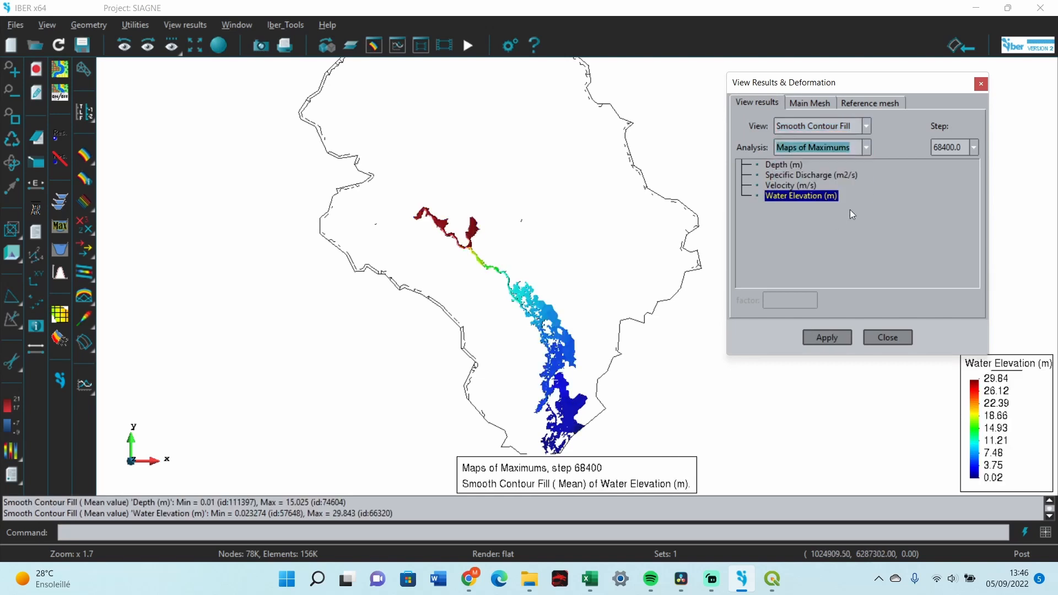
Step: Display Depth (m) from the Maps of Maximums analysis as a Smooth Contour Fill at step 46800
{"action": "left_click", "coordinate": [781, 164]}
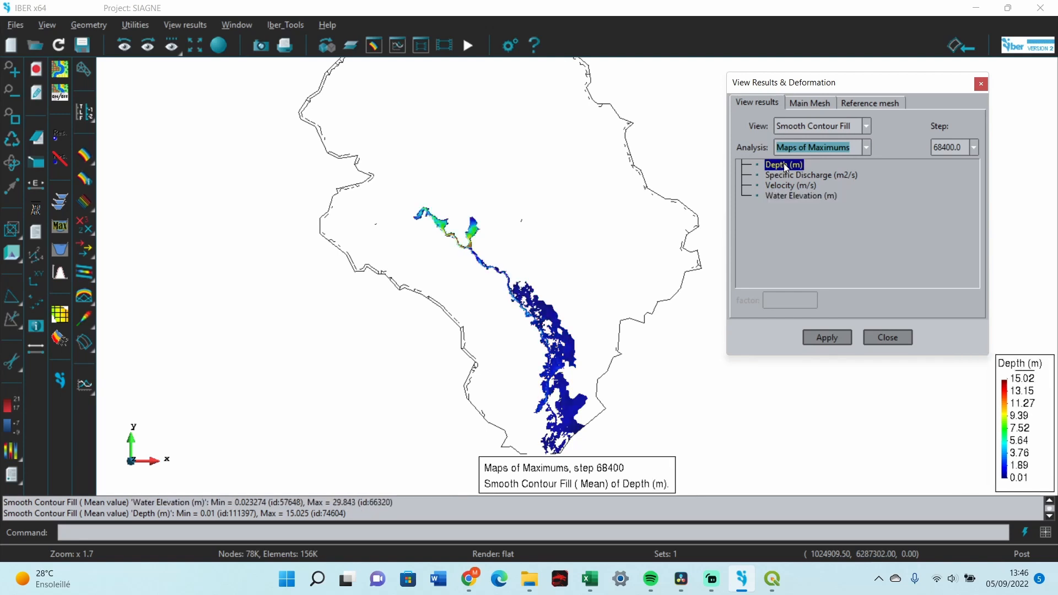
{"action": "left_click", "coordinate": [958, 149]}
{"action": "scroll", "coordinate": [944, 235], "scroll_direction": "up", "scroll_amount": 7}
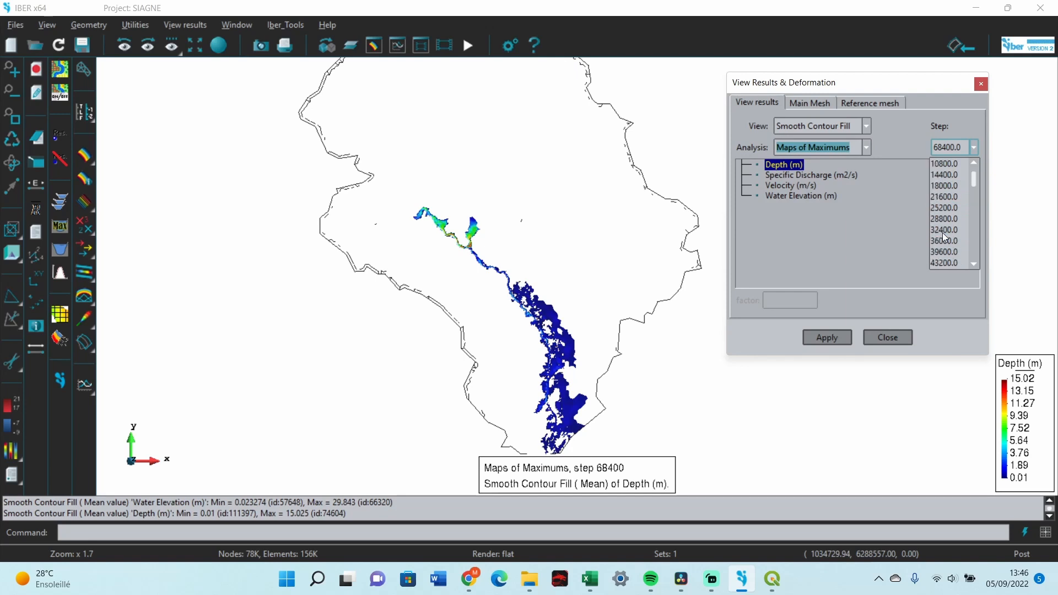
{"action": "left_click", "coordinate": [944, 197]}
{"action": "left_click", "coordinate": [966, 145]}
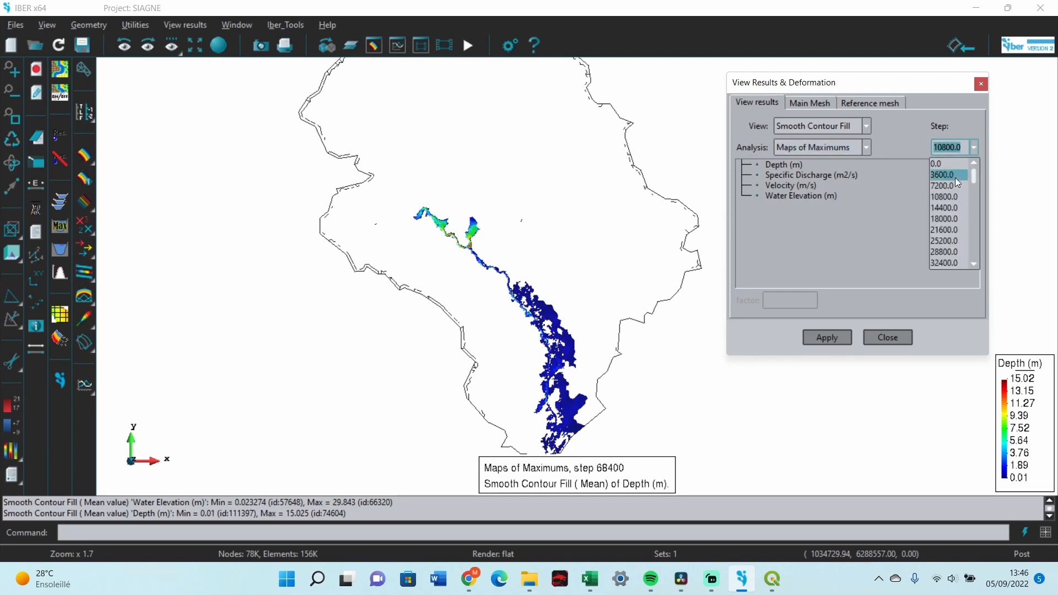
{"action": "scroll", "coordinate": [942, 252], "scroll_direction": "down", "scroll_amount": 2}
{"action": "left_click", "coordinate": [944, 251]}
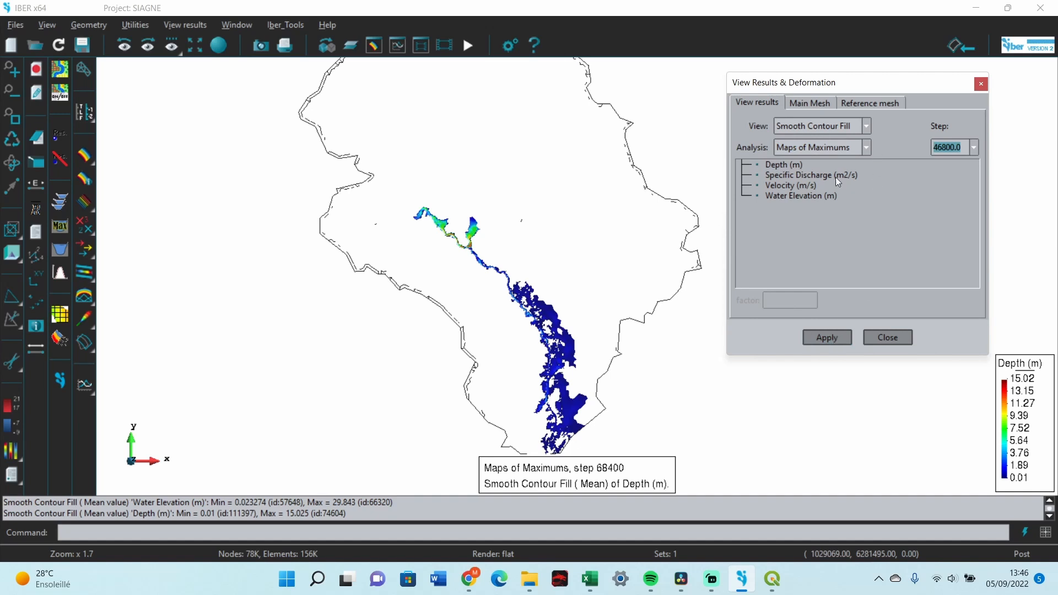
{"action": "left_click", "coordinate": [831, 196]}
{"action": "left_click", "coordinate": [784, 164]}
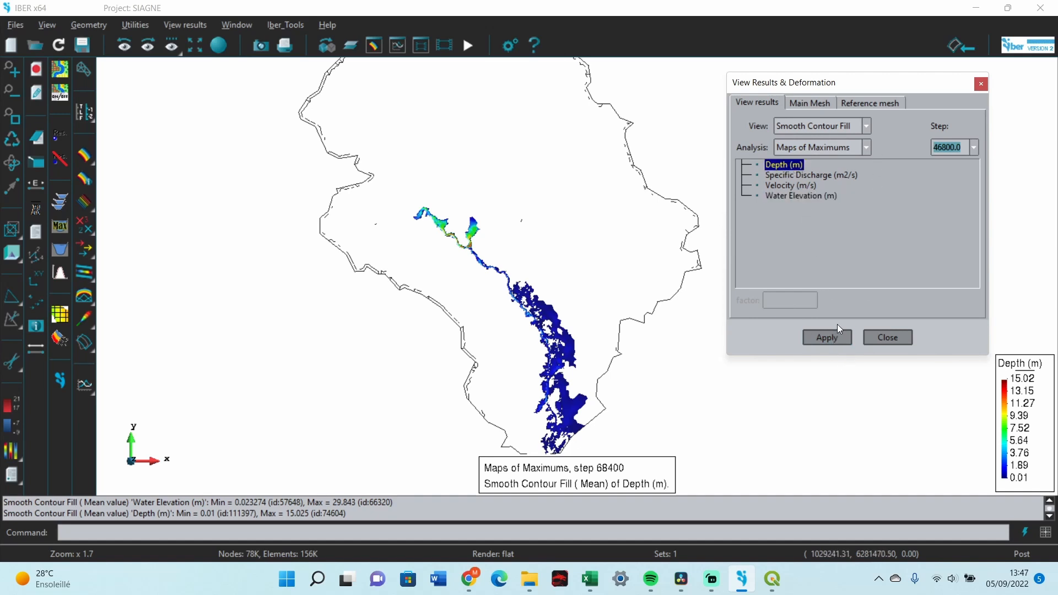
{"action": "left_click", "coordinate": [826, 337]}
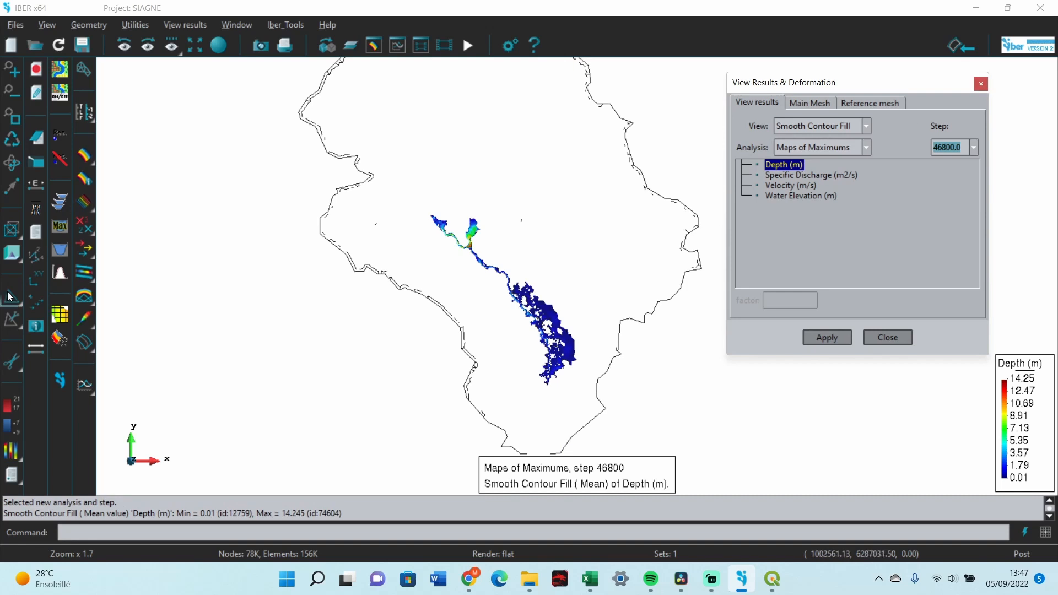
Step: Export the Depth (m) result as a raster with Linear interpolation and cell size 10 into the SIAGNE.gid folder
{"action": "left_click", "coordinate": [62, 317]}
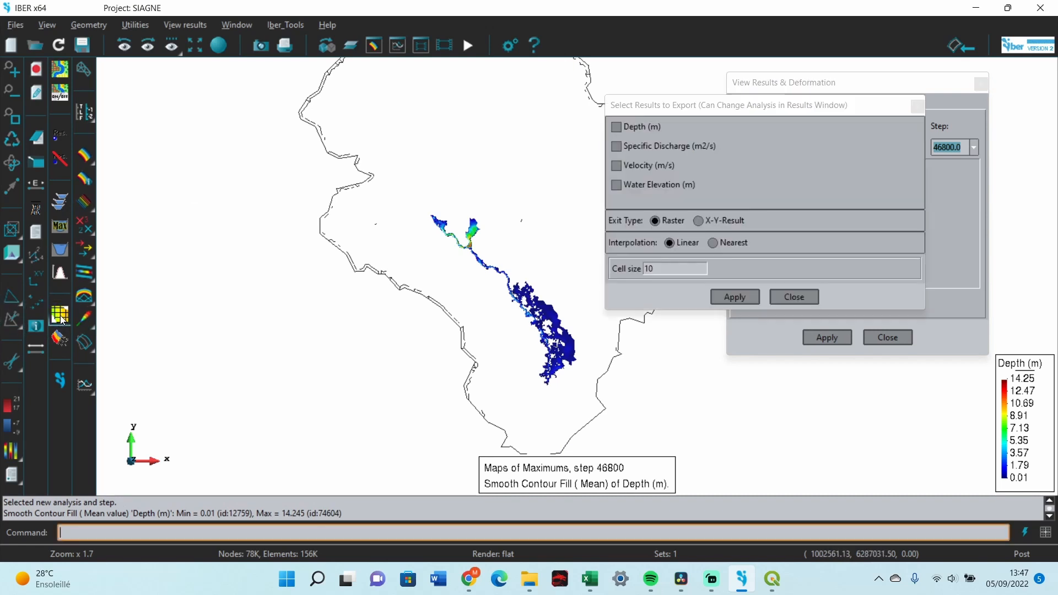
{"action": "left_click", "coordinate": [623, 133]}
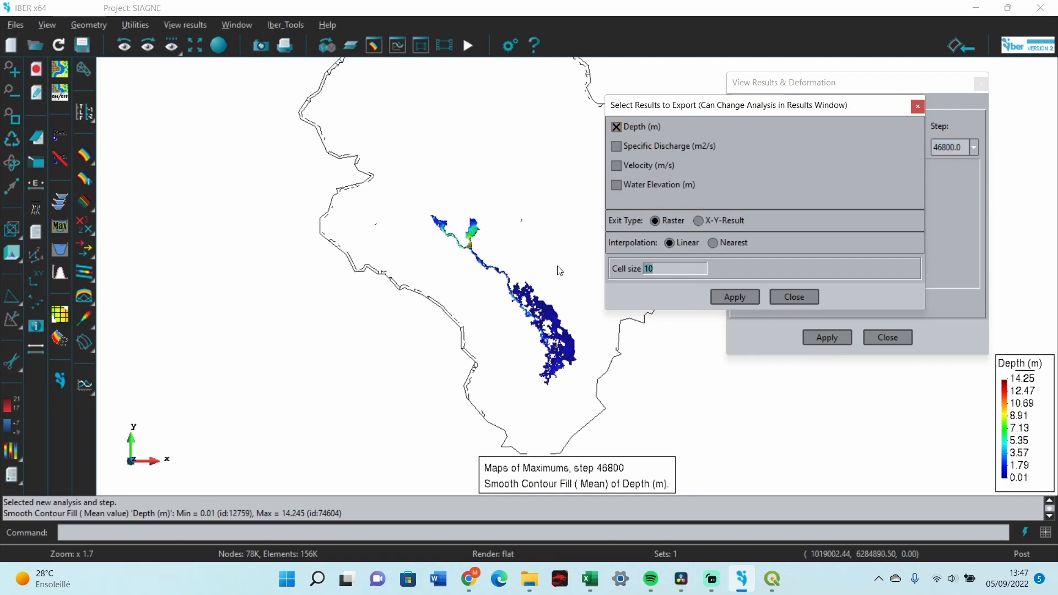
{"action": "left_click", "coordinate": [735, 298]}
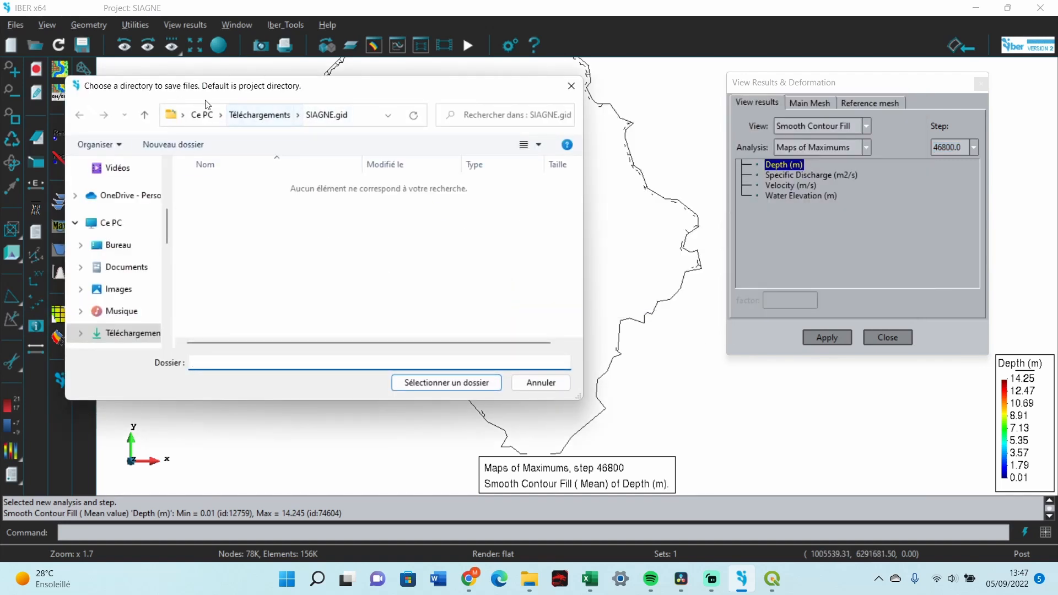
{"action": "left_click", "coordinate": [454, 384]}
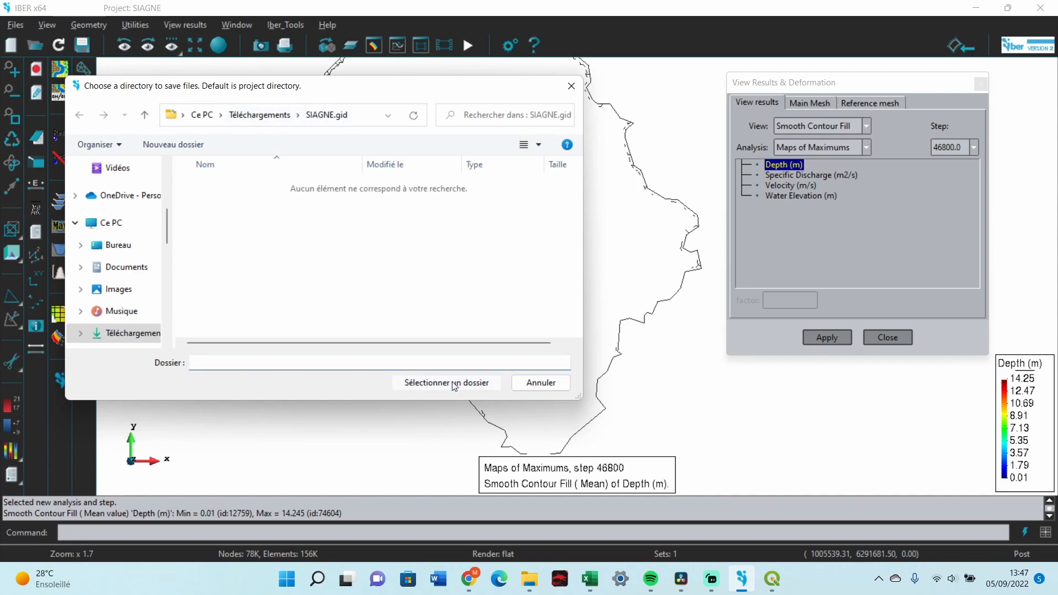
{"action": "left_click", "coordinate": [276, 115]}
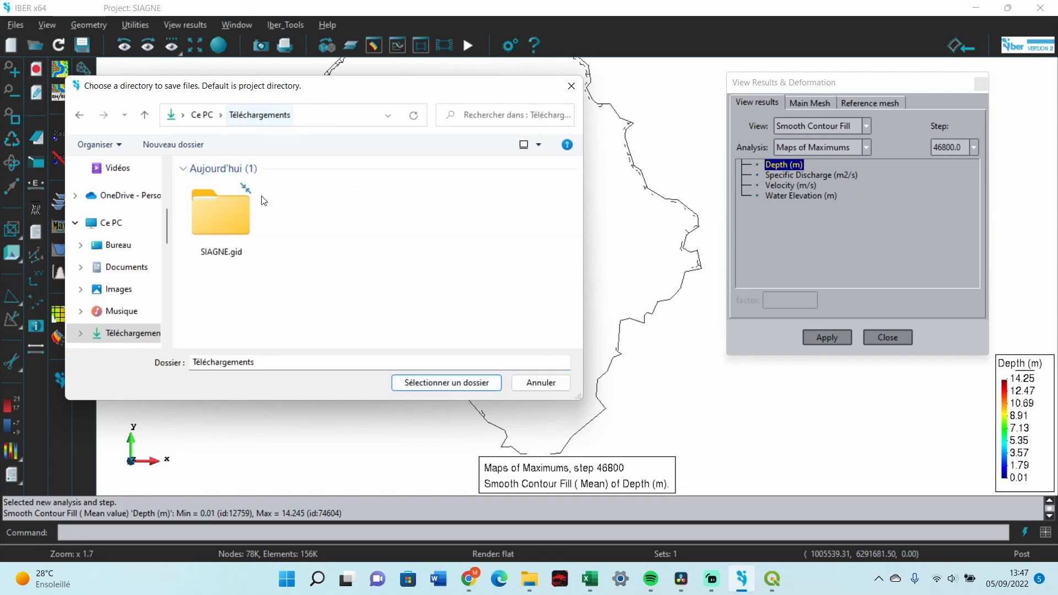
{"action": "left_click", "coordinate": [223, 215]}
{"action": "left_click", "coordinate": [463, 384]}
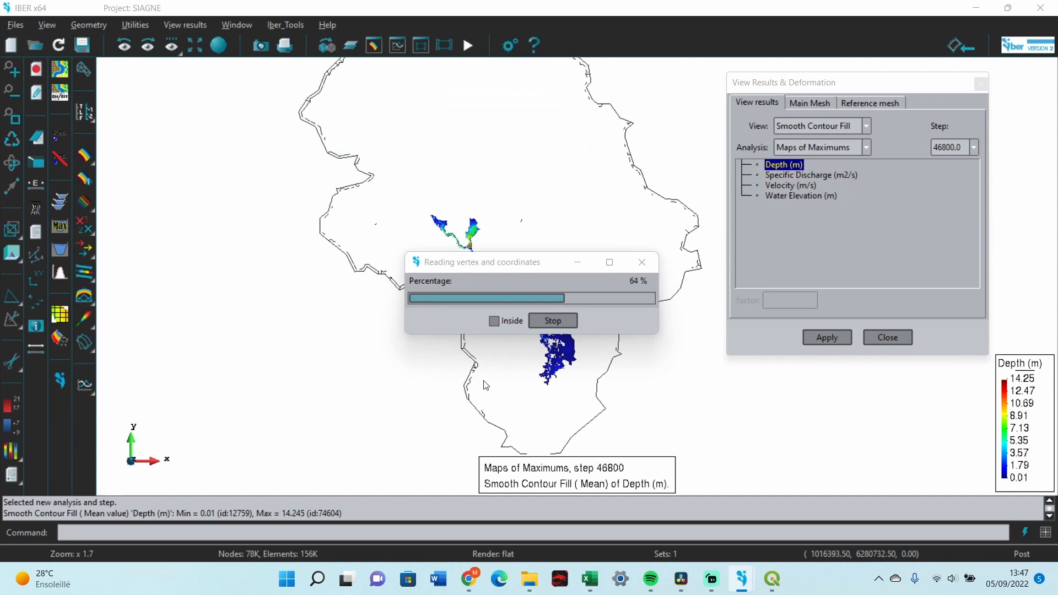
Step: Switch to QGIS and add the exported step 46800 depth raster from the SIAGNE.gid project folder above the orthophoto
{"action": "mouse_move", "coordinate": [779, 587]}
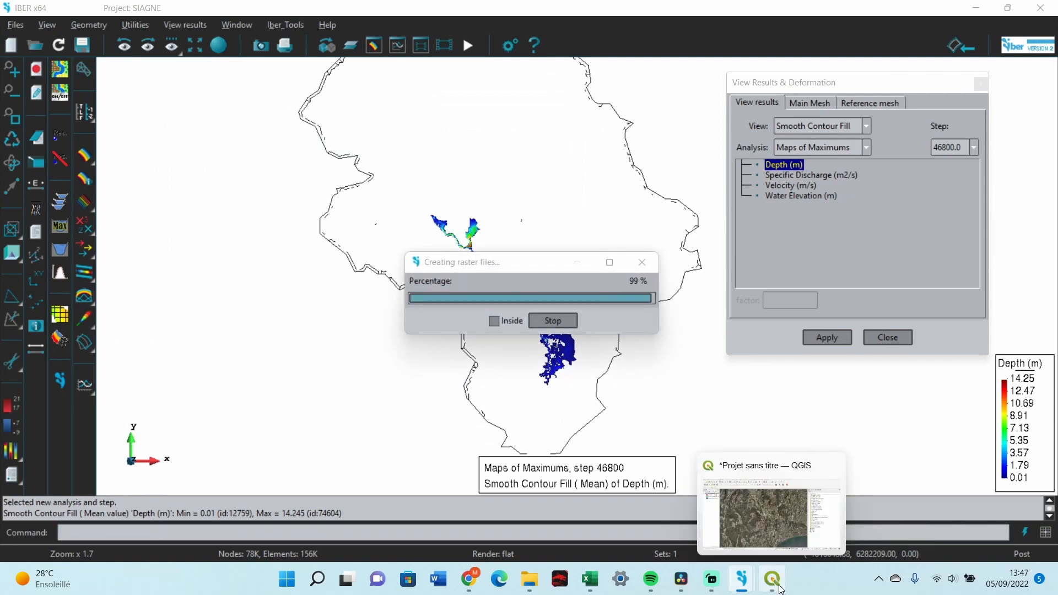
{"action": "left_click", "coordinate": [780, 587]}
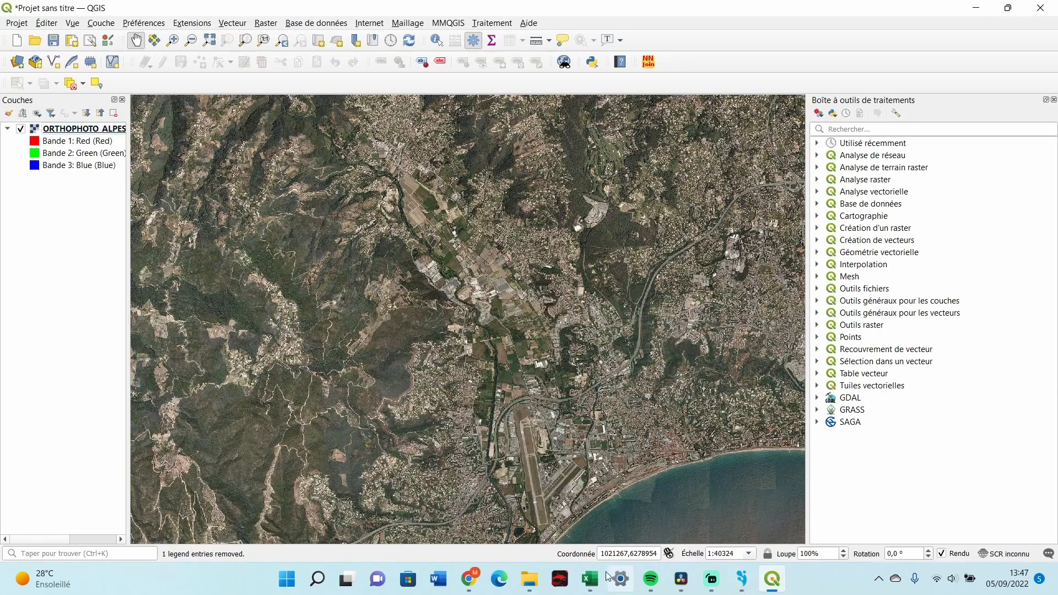
{"action": "mouse_move", "coordinate": [537, 579]}
{"action": "left_click", "coordinate": [467, 507]}
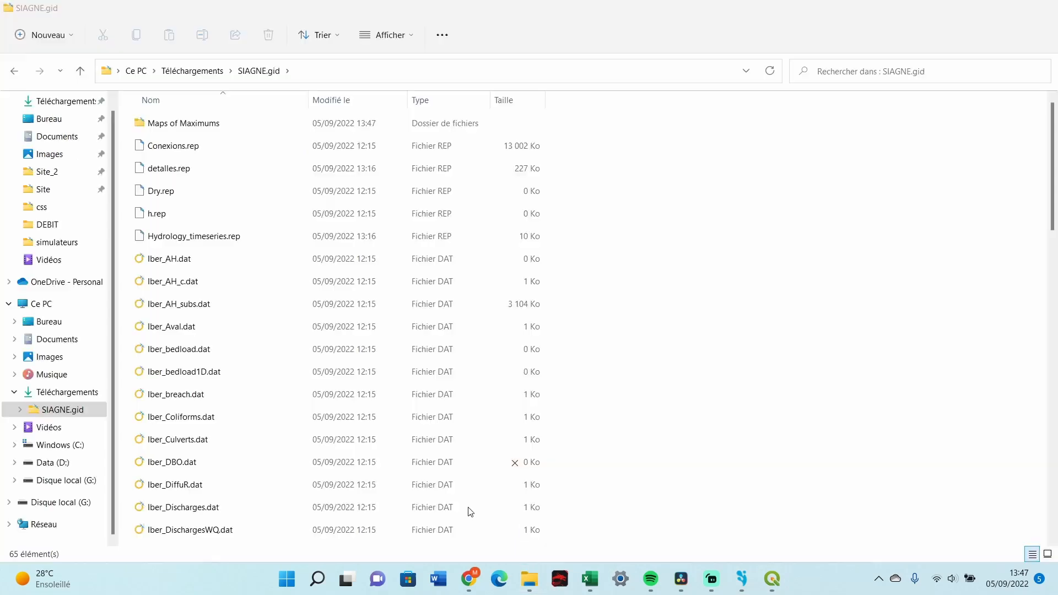
{"action": "left_click_drag", "start_coordinate": [602, 7], "coordinate": [514, 1]}
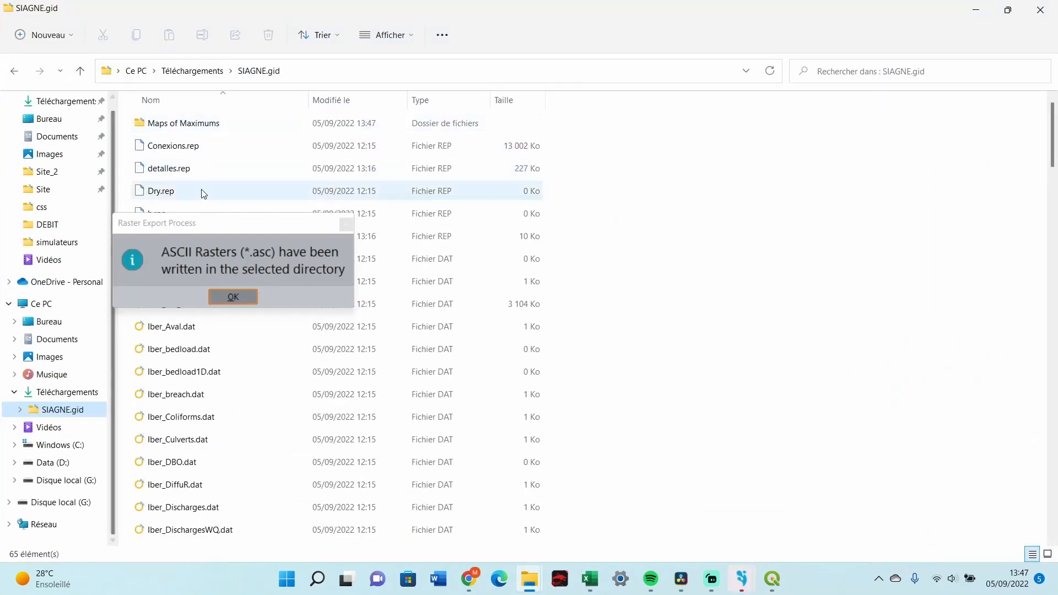
{"action": "left_click", "coordinate": [241, 293]}
{"action": "left_click", "coordinate": [531, 579]}
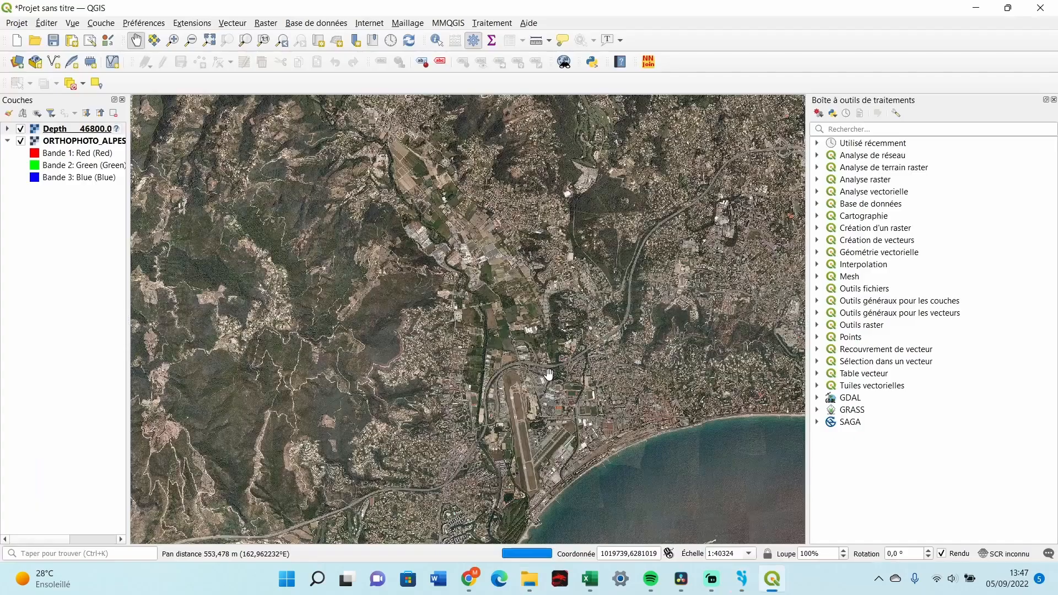
Step: Assign the RGF93 Lambert 93 (IGNF:LAMB93) coordinate reference system to the depth layer
{"action": "scroll", "coordinate": [489, 382], "scroll_direction": "down", "scroll_amount": 1}
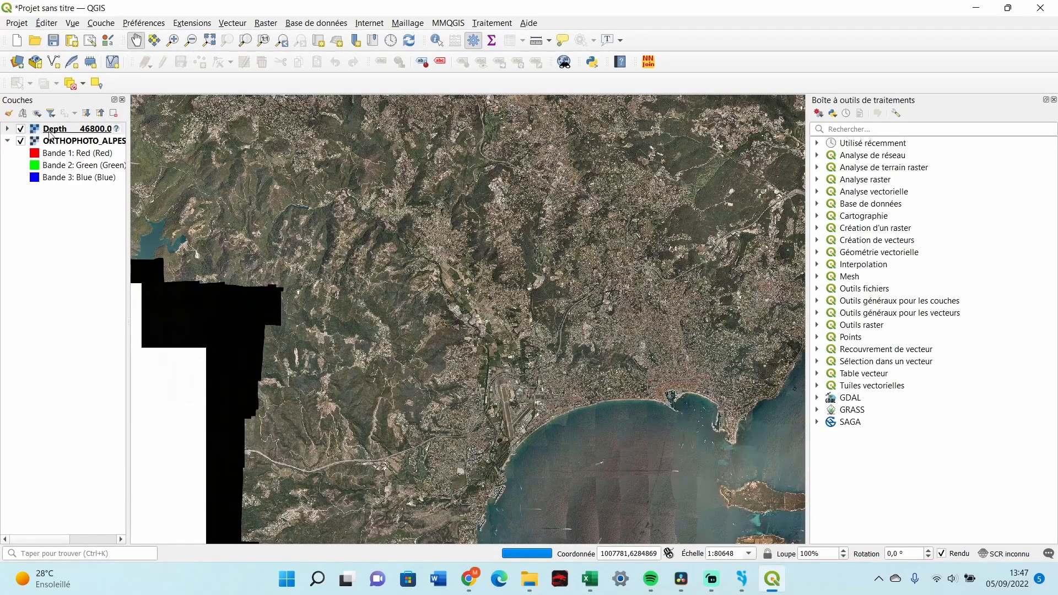
{"action": "left_click", "coordinate": [115, 133]}
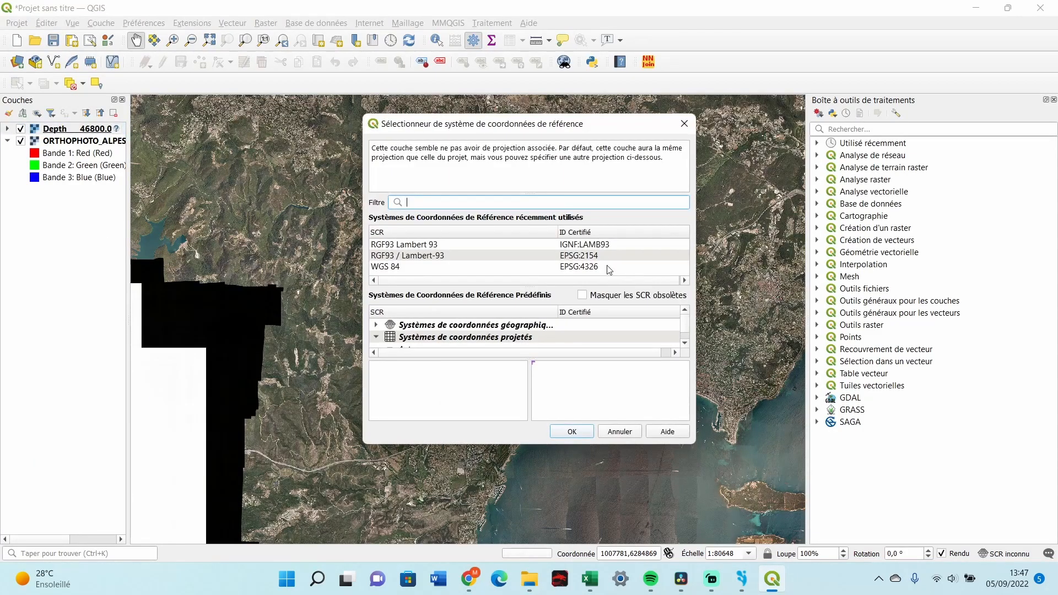
{"action": "left_click", "coordinate": [448, 246]}
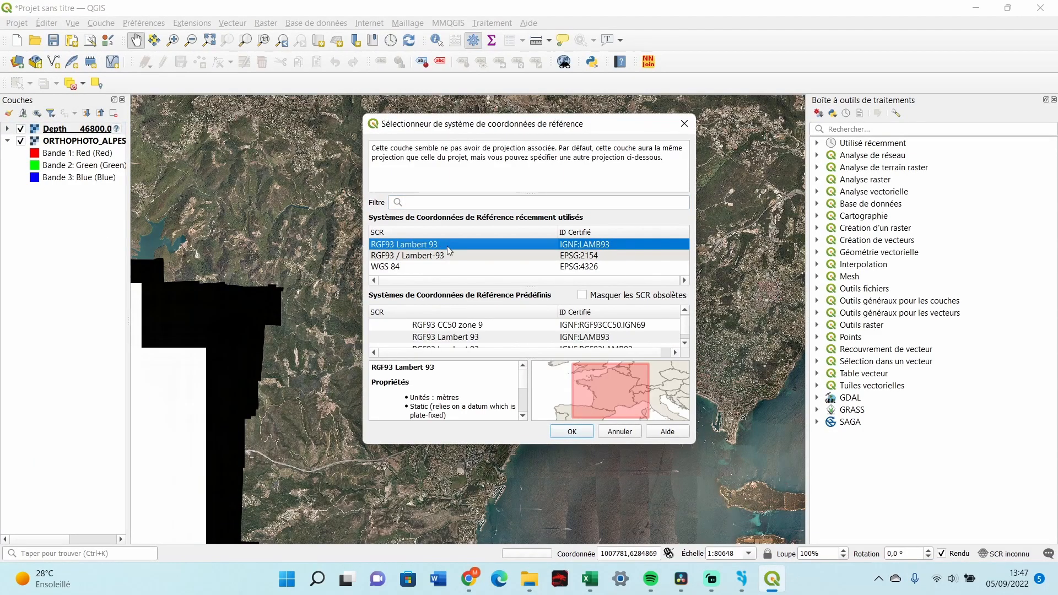
{"action": "left_click", "coordinate": [572, 432]}
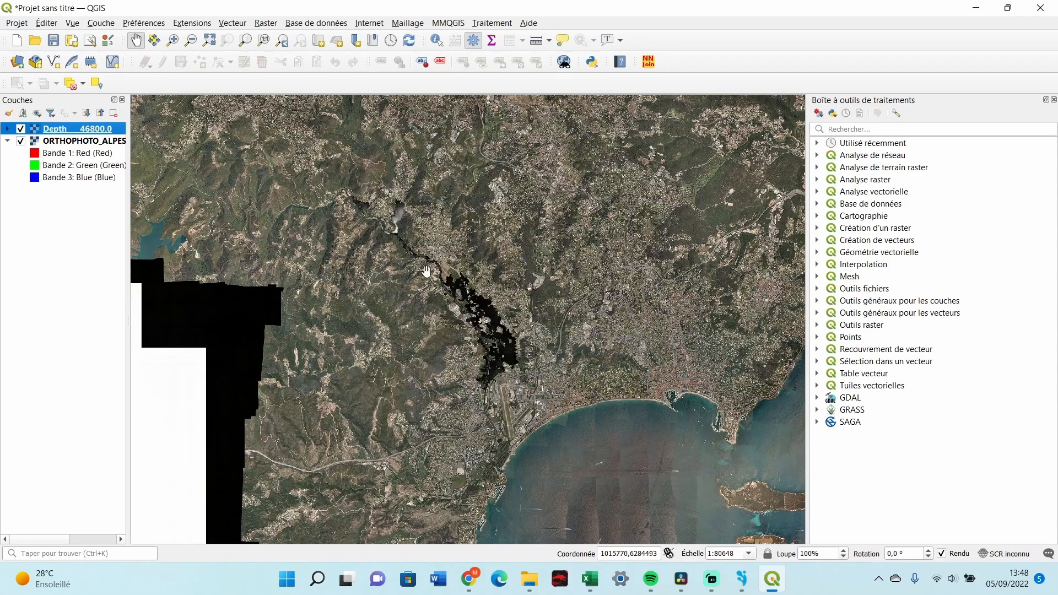
Step: Examine the depth raster over the orthophoto, from the upstream valleys down to the airport
{"action": "scroll", "coordinate": [388, 235], "scroll_direction": "up", "scroll_amount": 4}
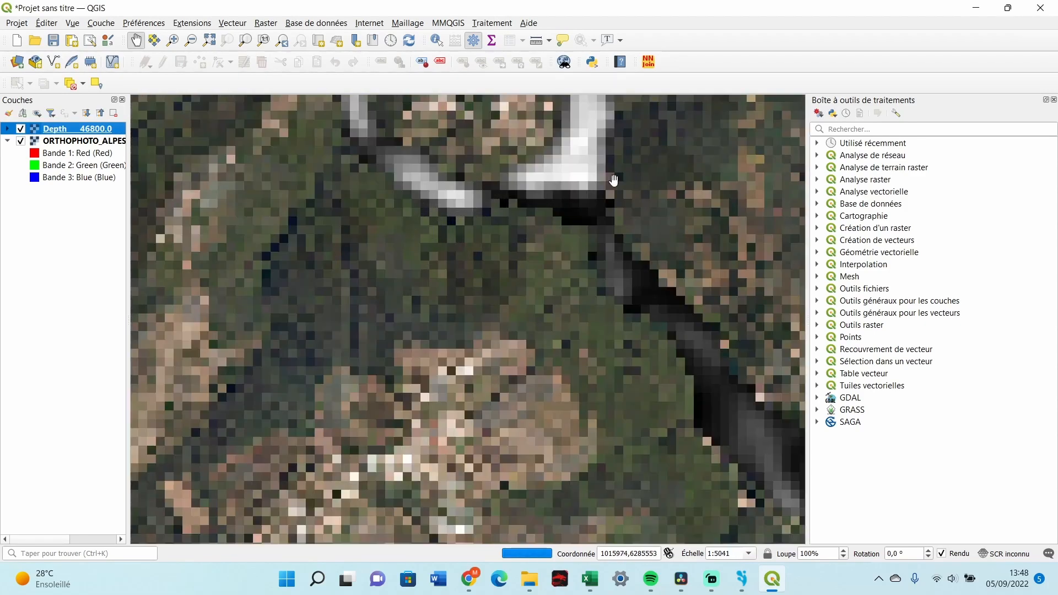
{"action": "scroll", "coordinate": [551, 218], "scroll_direction": "down", "scroll_amount": 3}
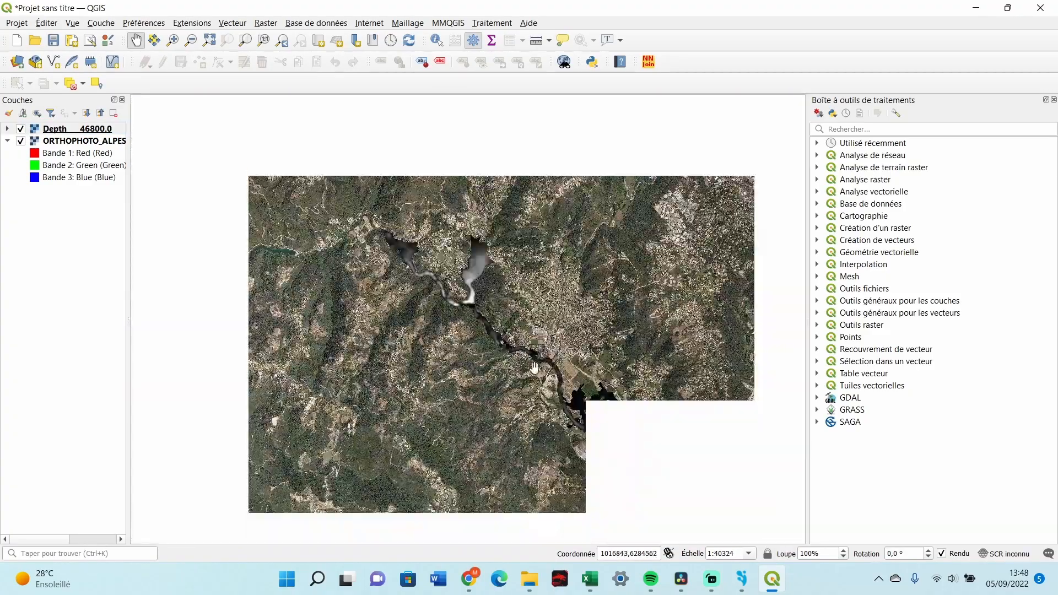
{"action": "scroll", "coordinate": [534, 366], "scroll_direction": "up", "scroll_amount": 3}
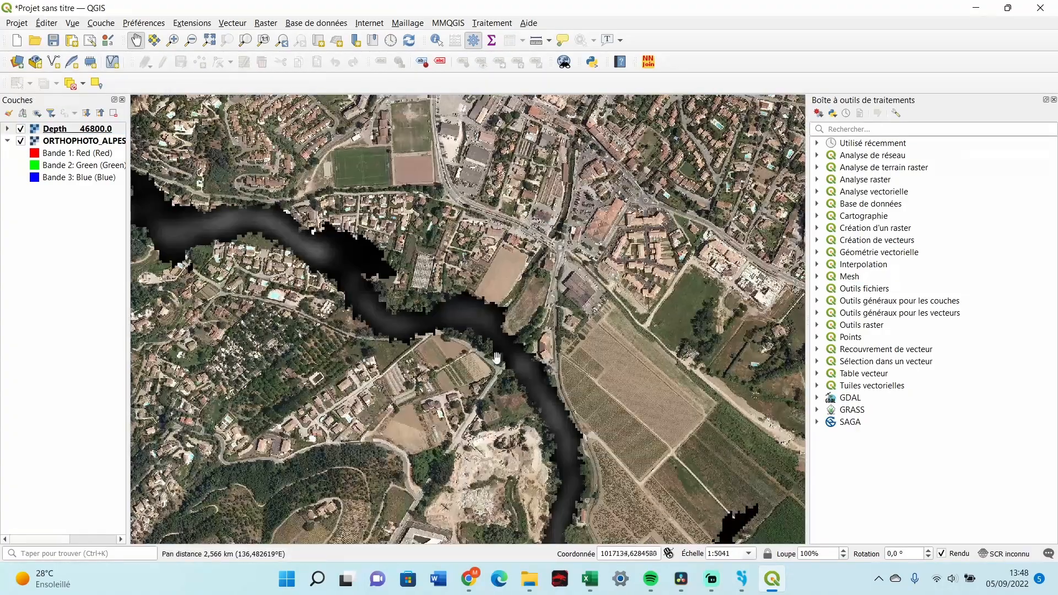
{"action": "scroll", "coordinate": [492, 342], "scroll_direction": "down", "scroll_amount": 2}
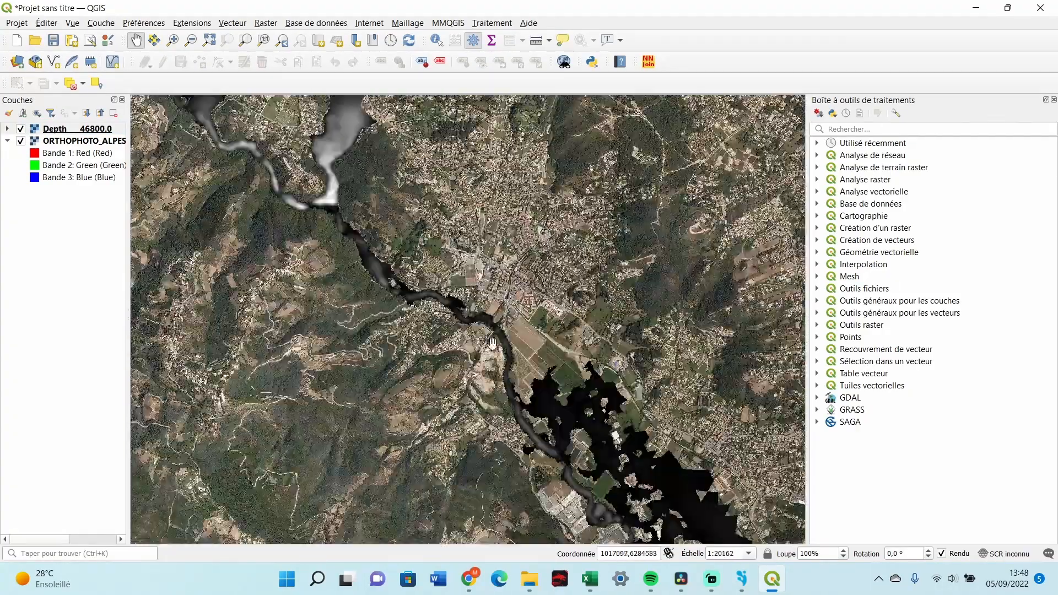
{"action": "left_click_drag", "start_coordinate": [492, 343], "coordinate": [353, 203]}
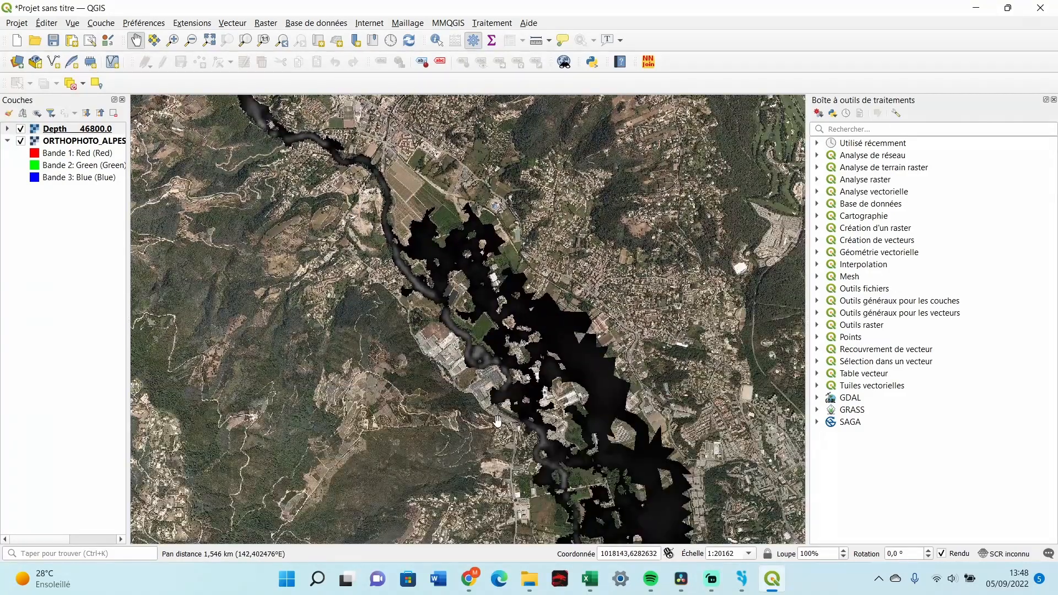
{"action": "left_click_drag", "start_coordinate": [498, 422], "coordinate": [420, 241]}
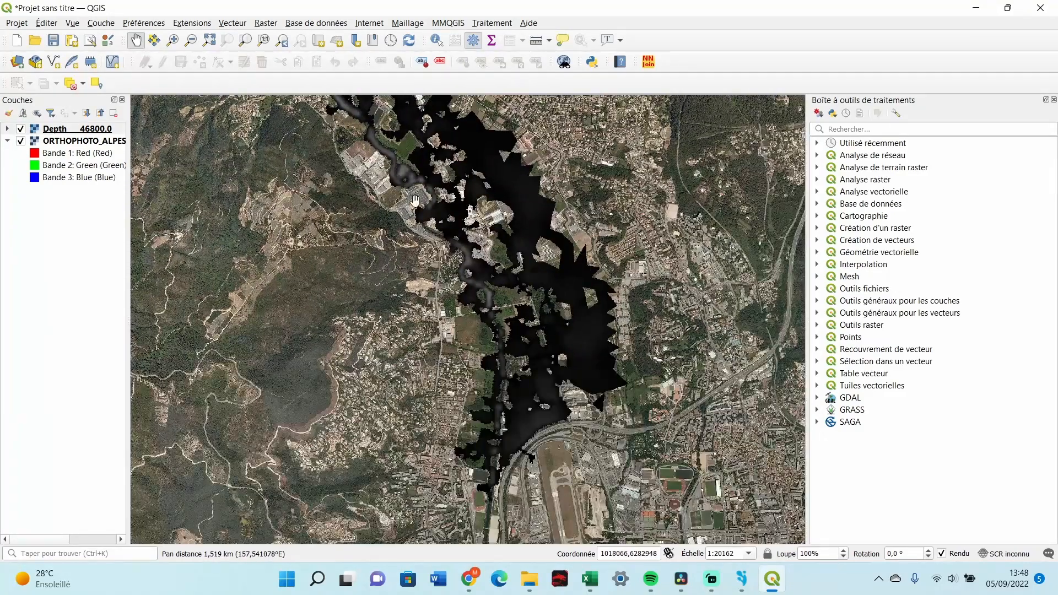
{"action": "left_click_drag", "start_coordinate": [495, 429], "coordinate": [516, 275]}
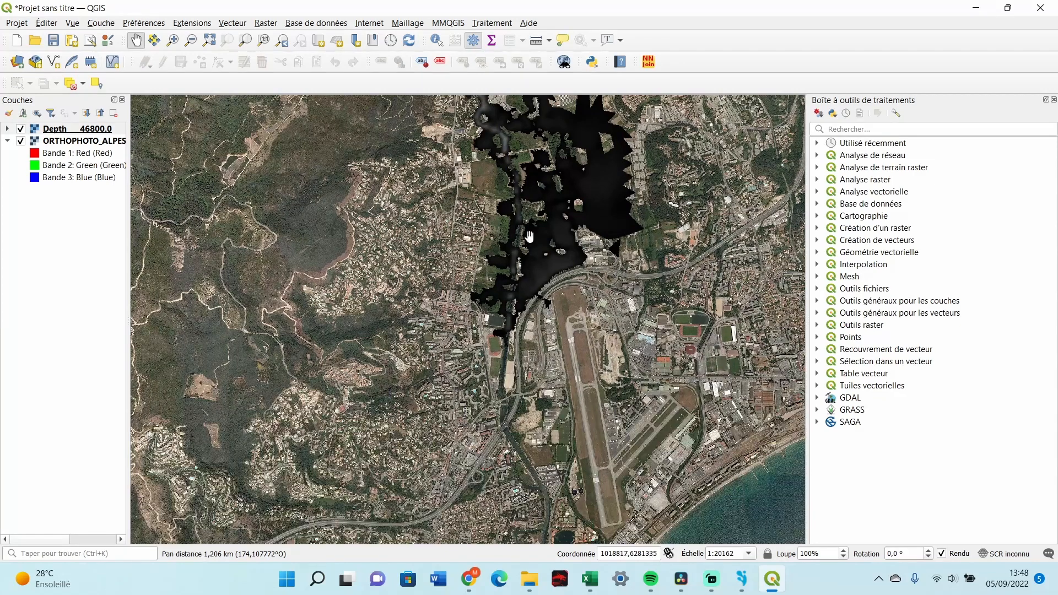
{"action": "scroll", "coordinate": [529, 237], "scroll_direction": "up", "scroll_amount": 1}
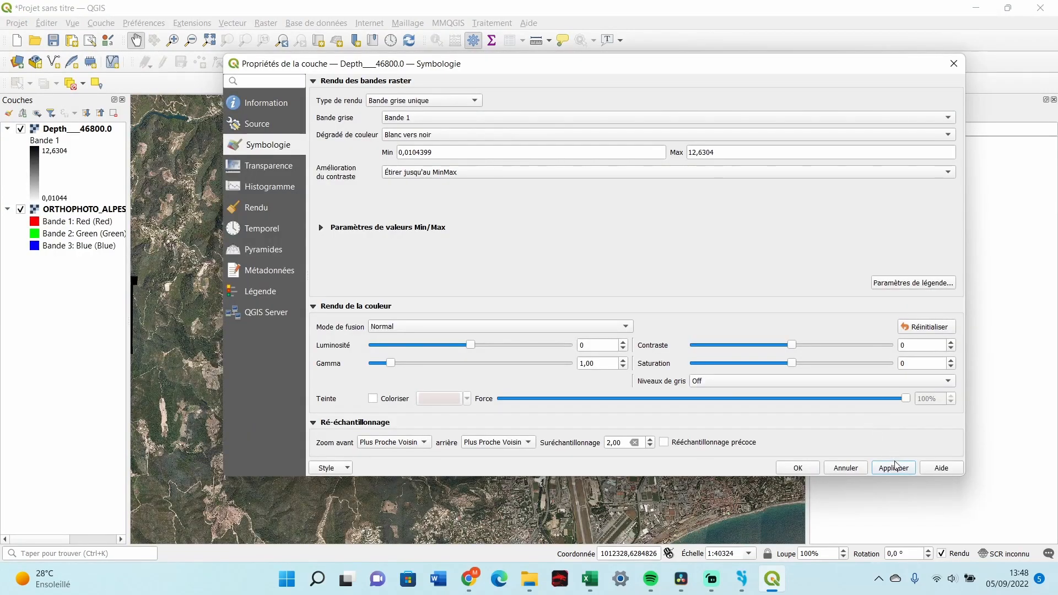
Step: Apply the white-to-black (Blanc vers noir) gradient to the single-band grey rendering of the depth layer
{"action": "left_click", "coordinate": [895, 466]}
{"action": "left_click", "coordinate": [895, 468]}
{"action": "left_click", "coordinate": [798, 468]}
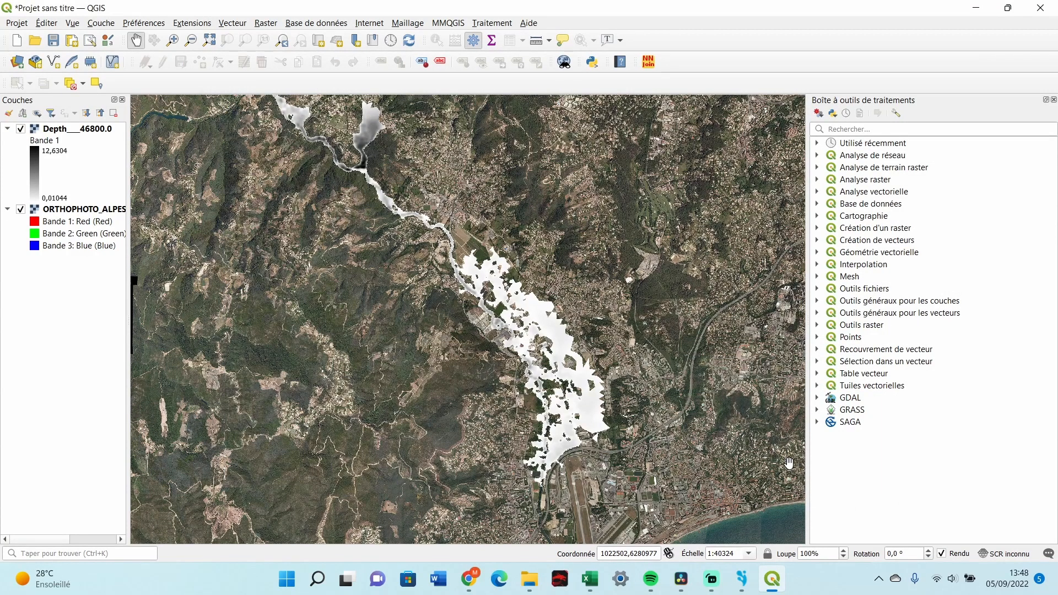
Step: Examine the restyled depth layer along the river, over the flooded plain and down towards the river mouth
{"action": "scroll", "coordinate": [412, 200], "scroll_direction": "up", "scroll_amount": 2}
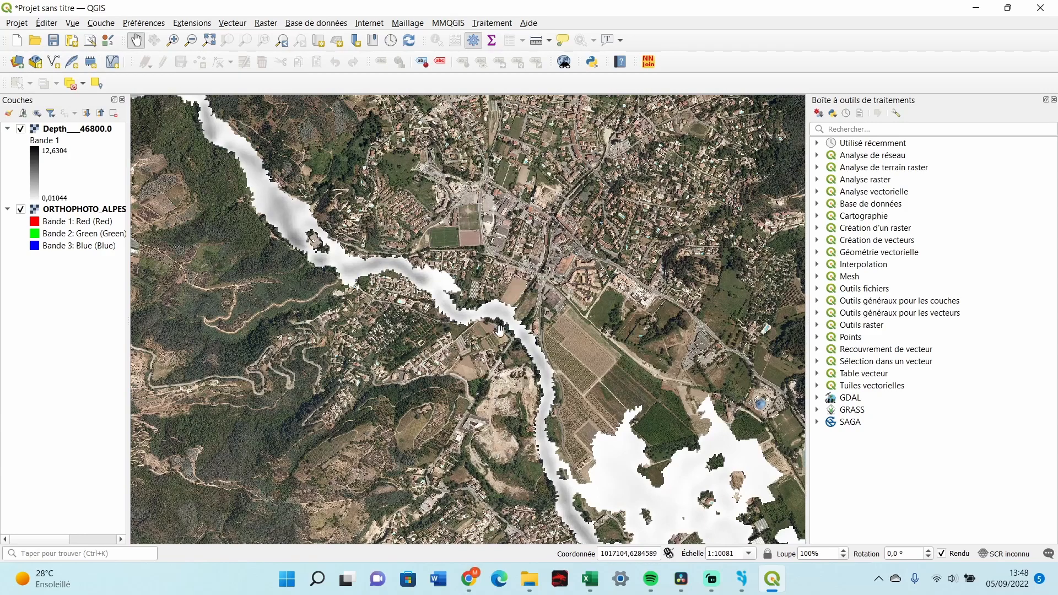
{"action": "left_click_drag", "start_coordinate": [509, 309], "coordinate": [473, 132]}
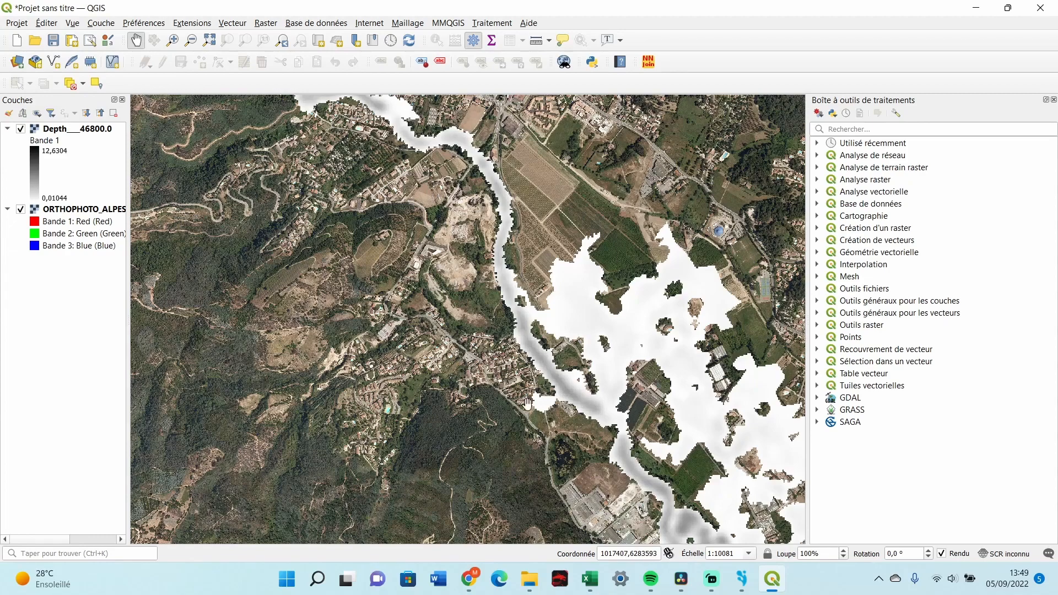
{"action": "left_click_drag", "start_coordinate": [558, 481], "coordinate": [375, 212]}
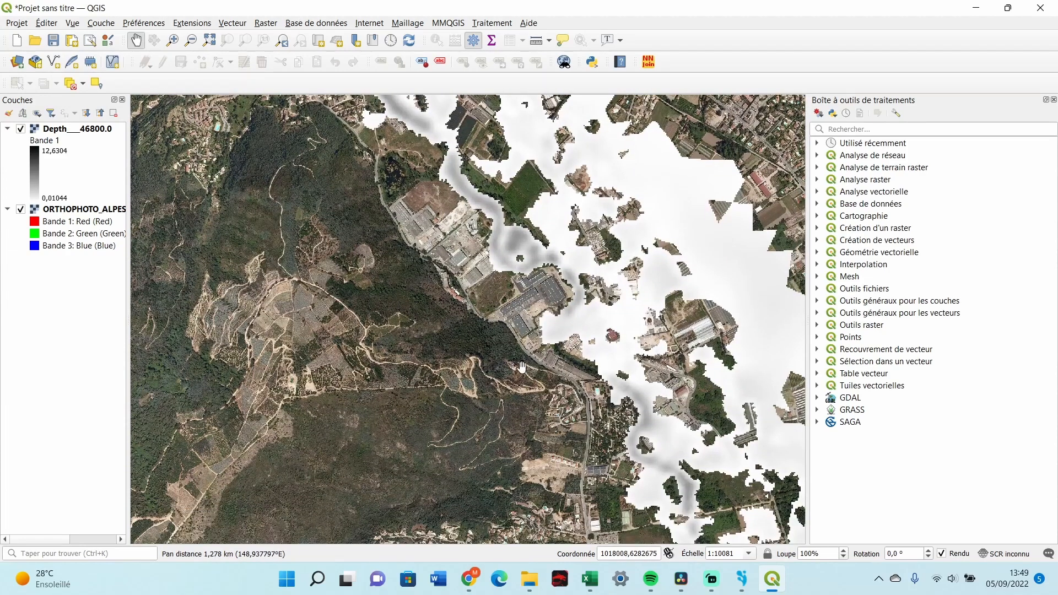
{"action": "mouse_move", "coordinate": [750, 594]}
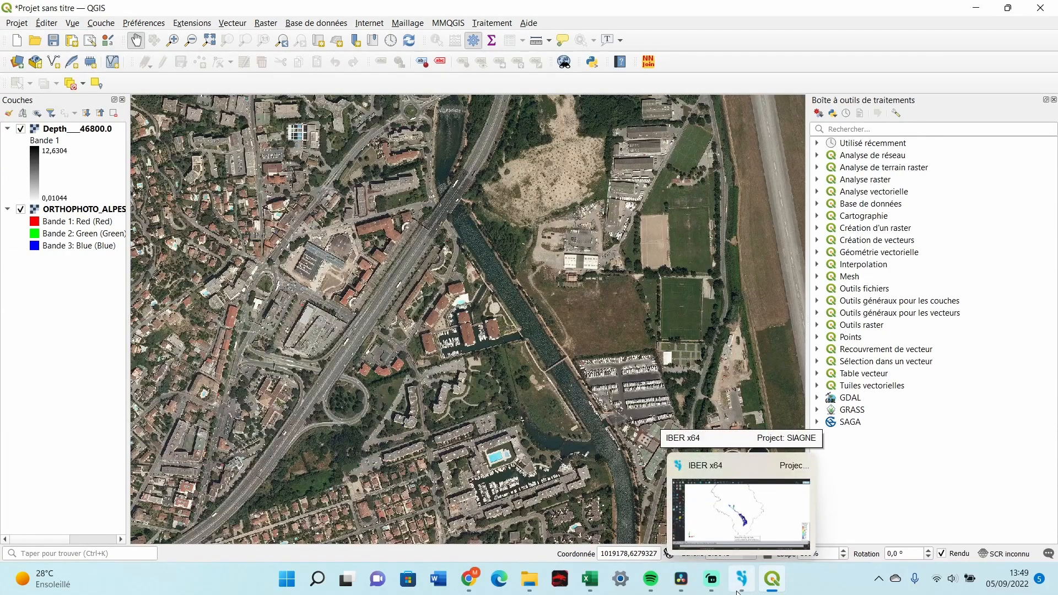